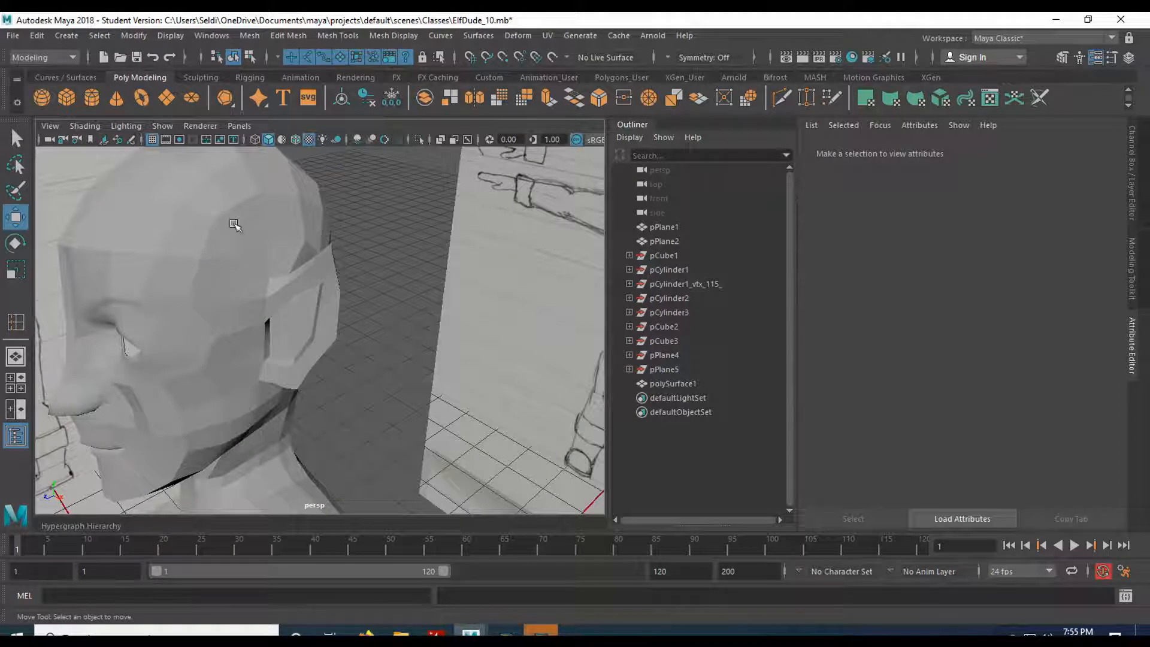
# - Create a polygon sphere to serve as the elf's eyeball
pyautogui.scroll(-3, 232, 315)
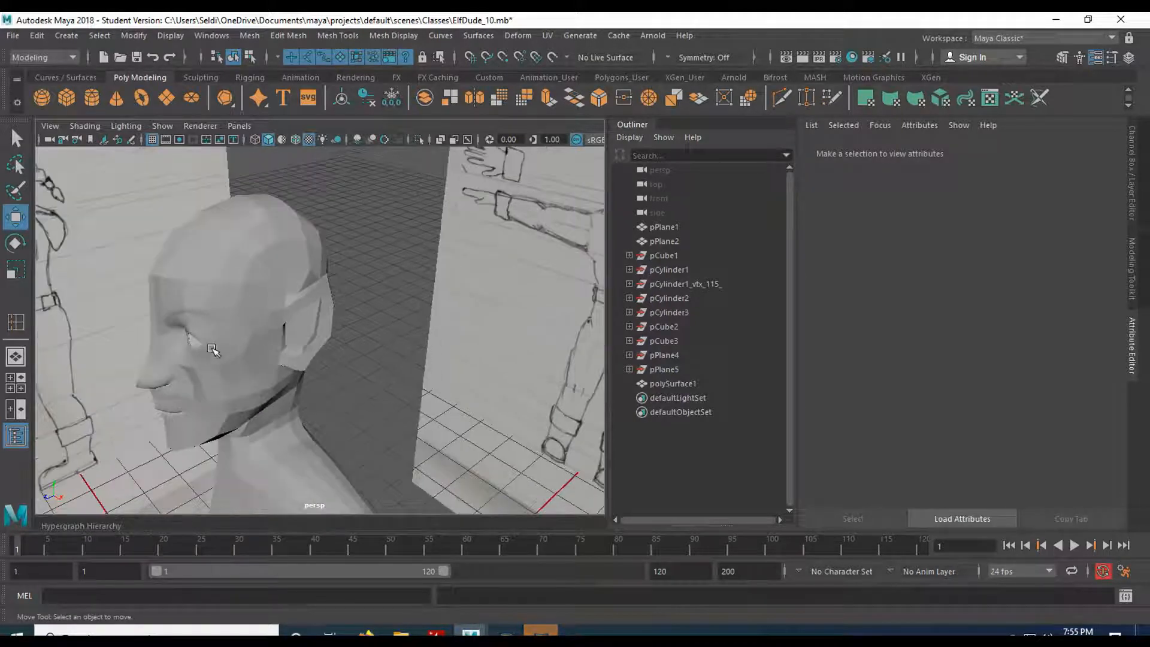
pyautogui.keyDown('alt'); pyautogui.moveTo(209, 335); pyautogui.dragTo(261, 331, button='middle'); pyautogui.keyUp('alt')
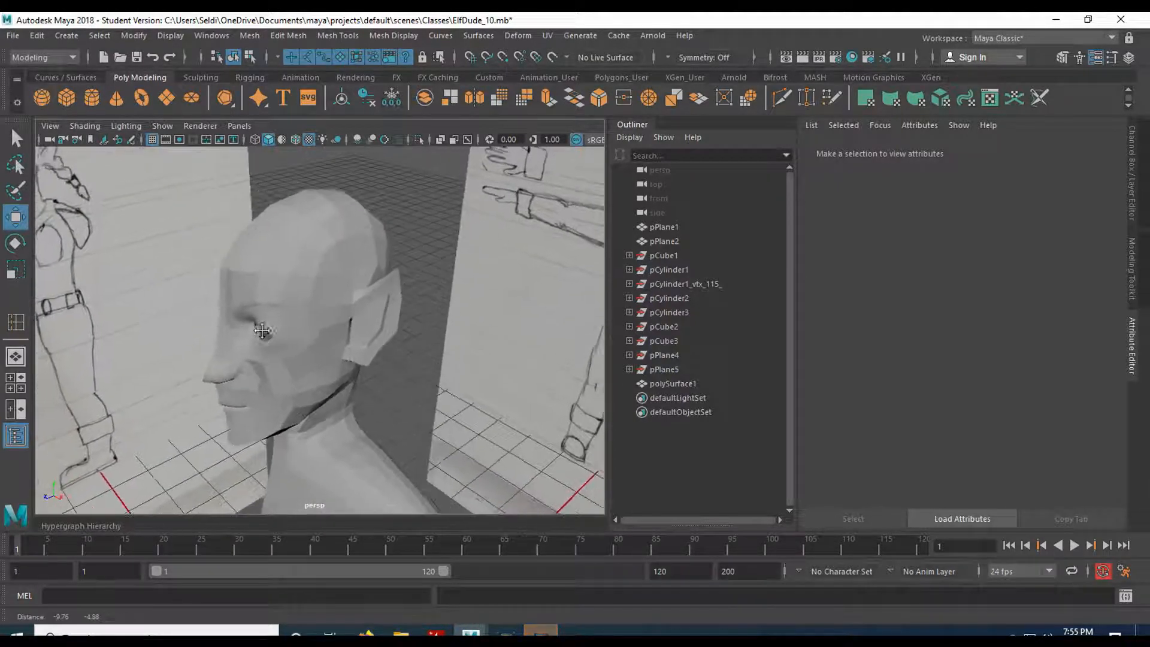
pyautogui.click(300, 317)
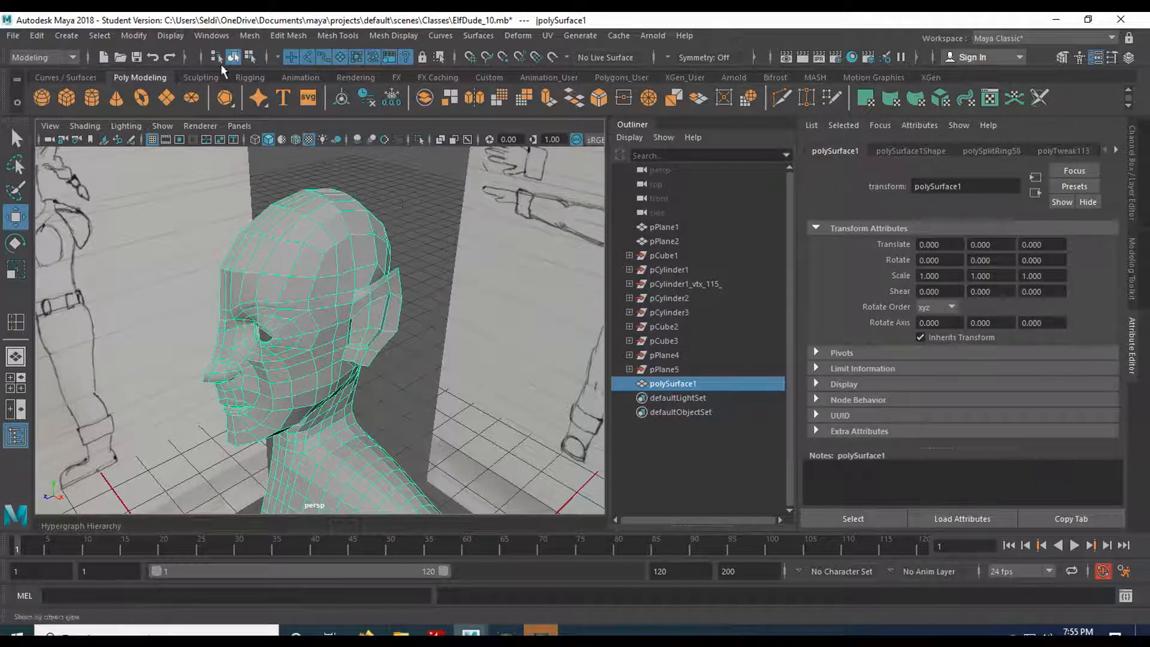
pyautogui.click(43, 106)
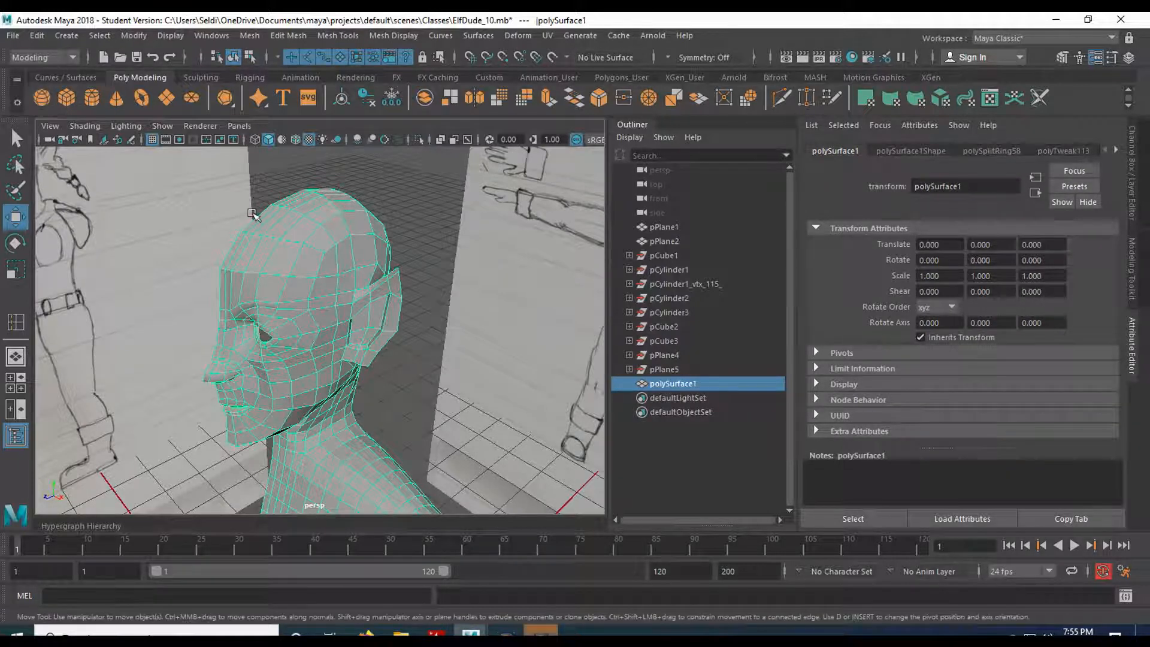
# - In the front view, raise the sphere to the height of the head, about Y 134.9
pyautogui.scroll(-3, 320, 290)
pyautogui.press('space')
pyautogui.press('space')
pyautogui.scroll(-5, 219, 419)
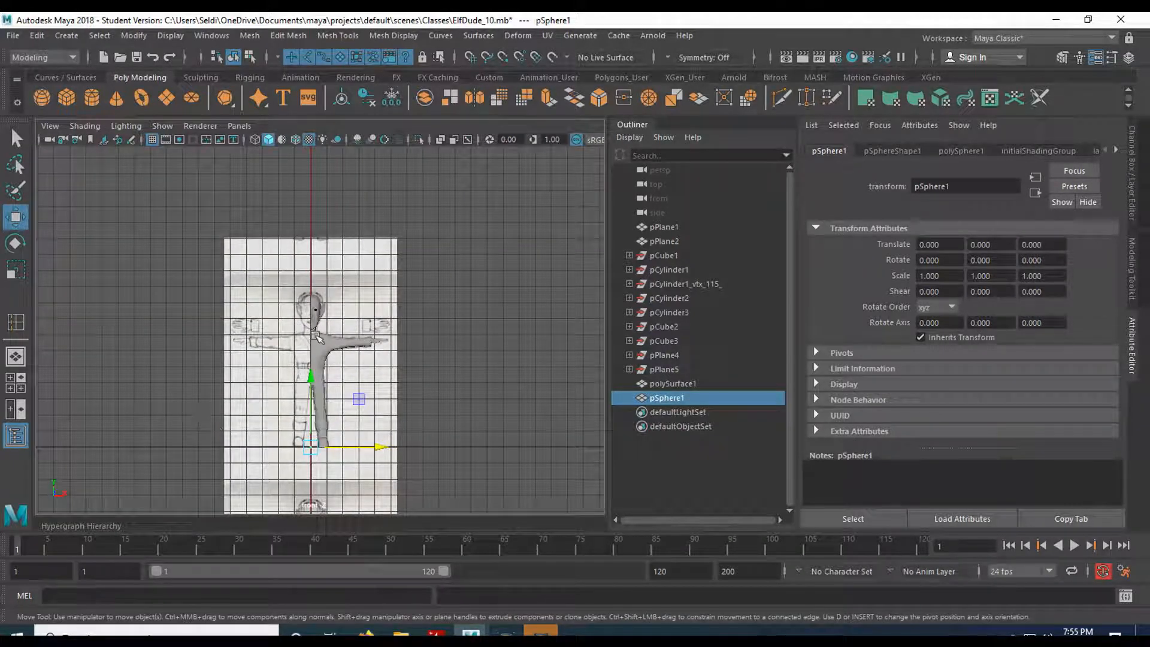
pyautogui.moveTo(311, 382); pyautogui.dragTo(314, 273)
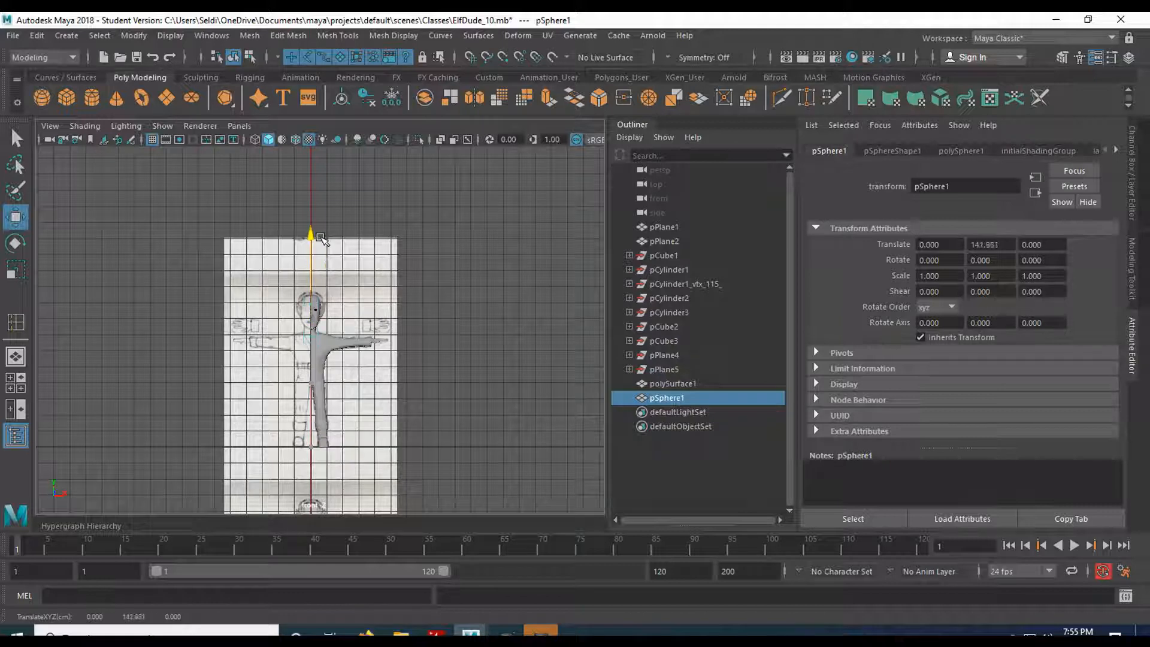
pyautogui.scroll(10, 324, 246)
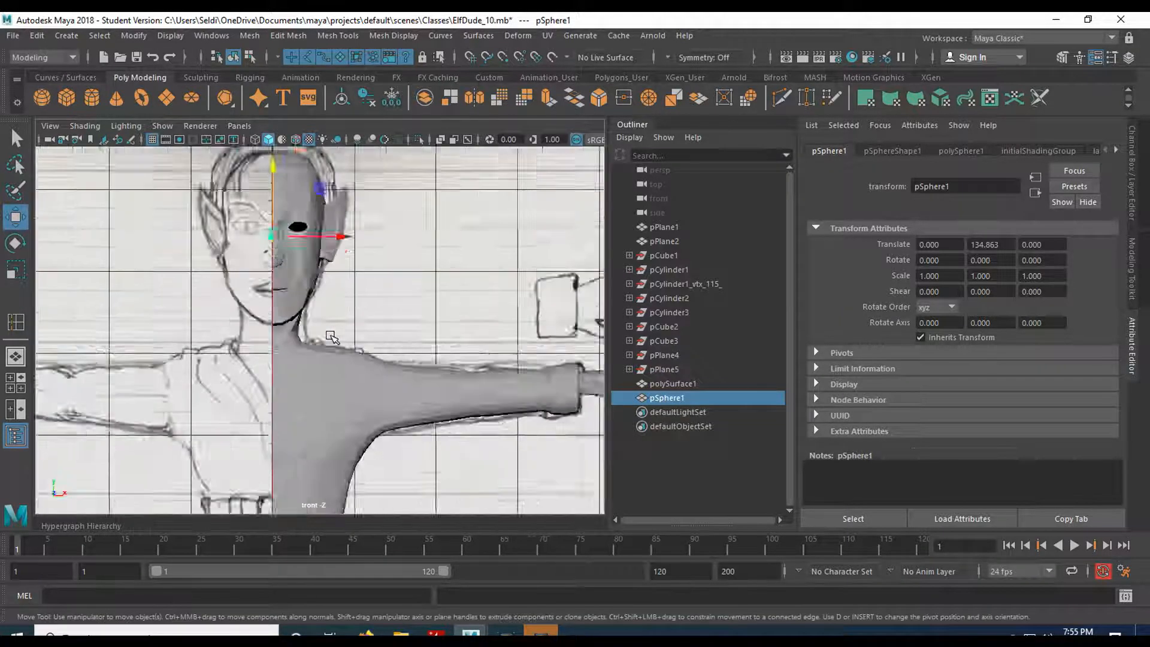
# - Position the sphere over the iris of the drawn reference eye, at about X -3.9 and Y 136.6
pyautogui.keyDown('alt'); pyautogui.moveTo(315, 258); pyautogui.dragTo(398, 505, button='middle'); pyautogui.keyUp('alt')
pyautogui.keyDown('alt'); pyautogui.moveTo(329, 309); pyautogui.dragTo(347, 410, button='middle'); pyautogui.keyUp('alt')
pyautogui.moveTo(258, 295); pyautogui.dragTo(259, 259)
pyautogui.moveTo(335, 329); pyautogui.dragTo(187, 329)
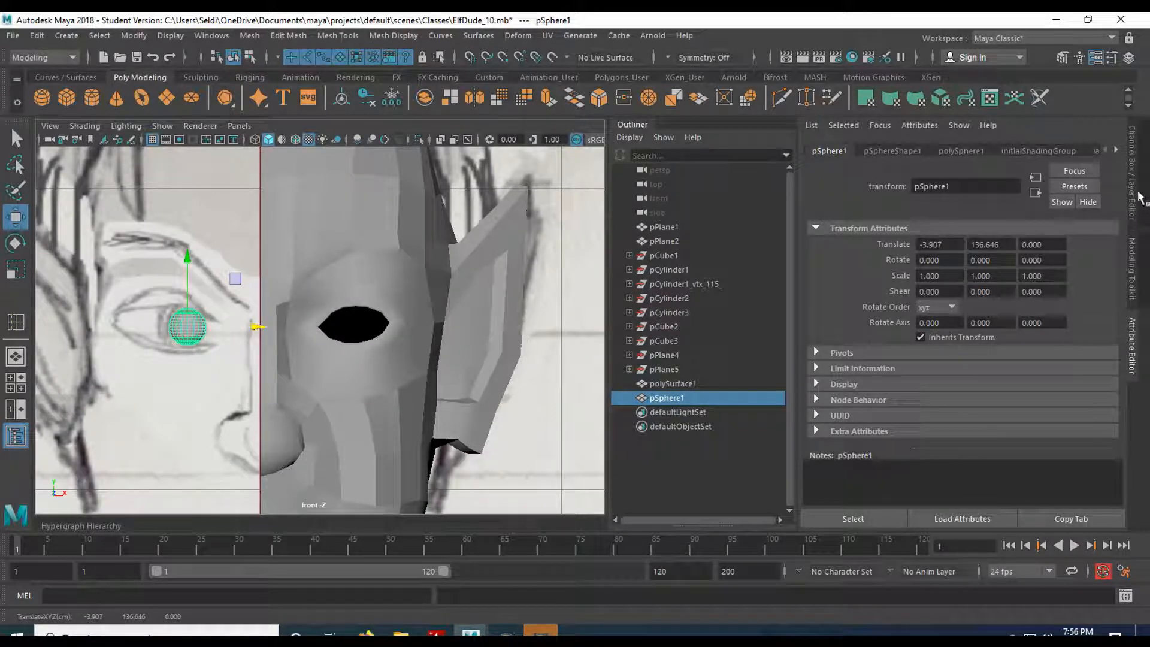
# - Set the sphere's X rotation to 90 degrees
pyautogui.click(1136, 187)
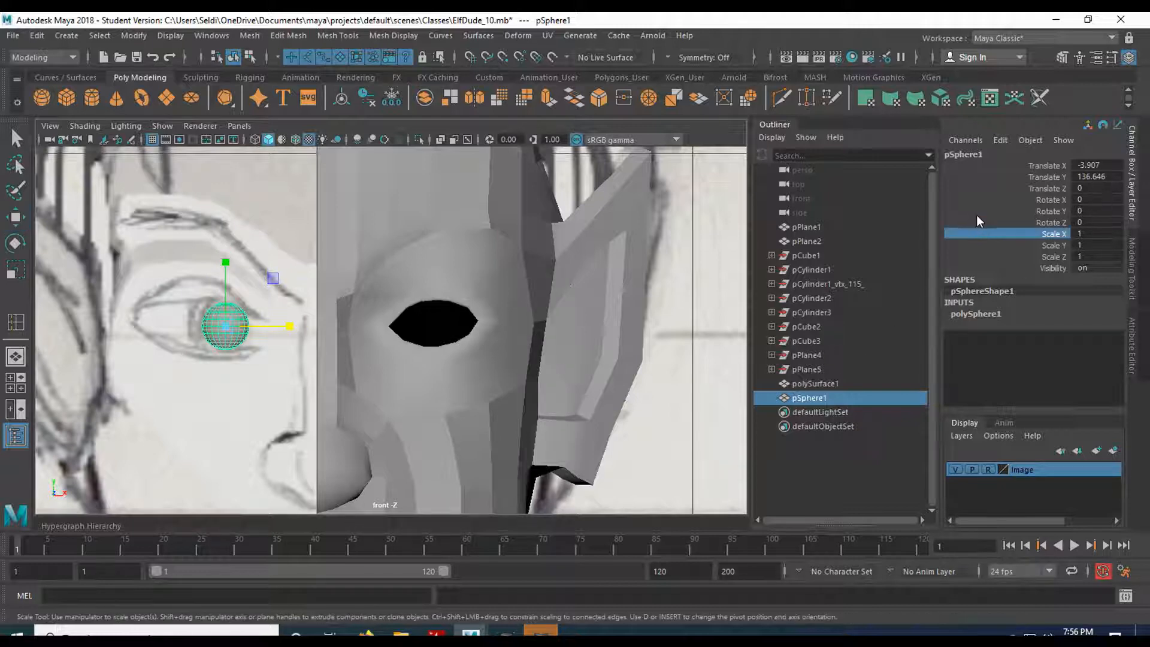
pyautogui.click(1025, 199)
pyautogui.click(1104, 198)
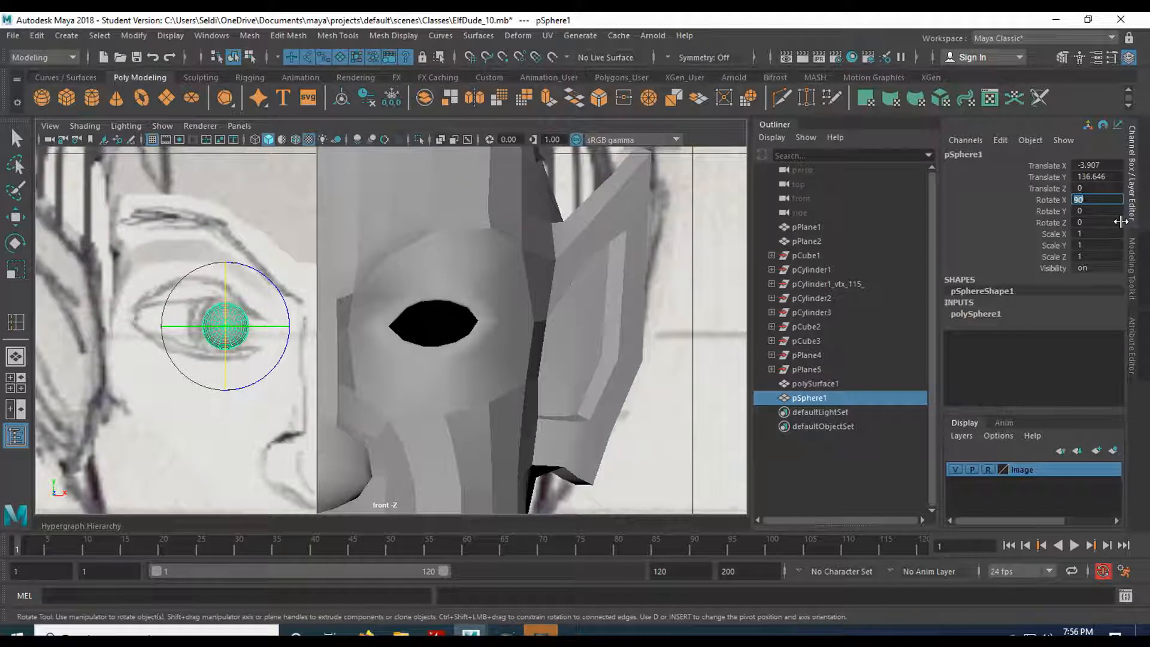
pyautogui.click(235, 418)
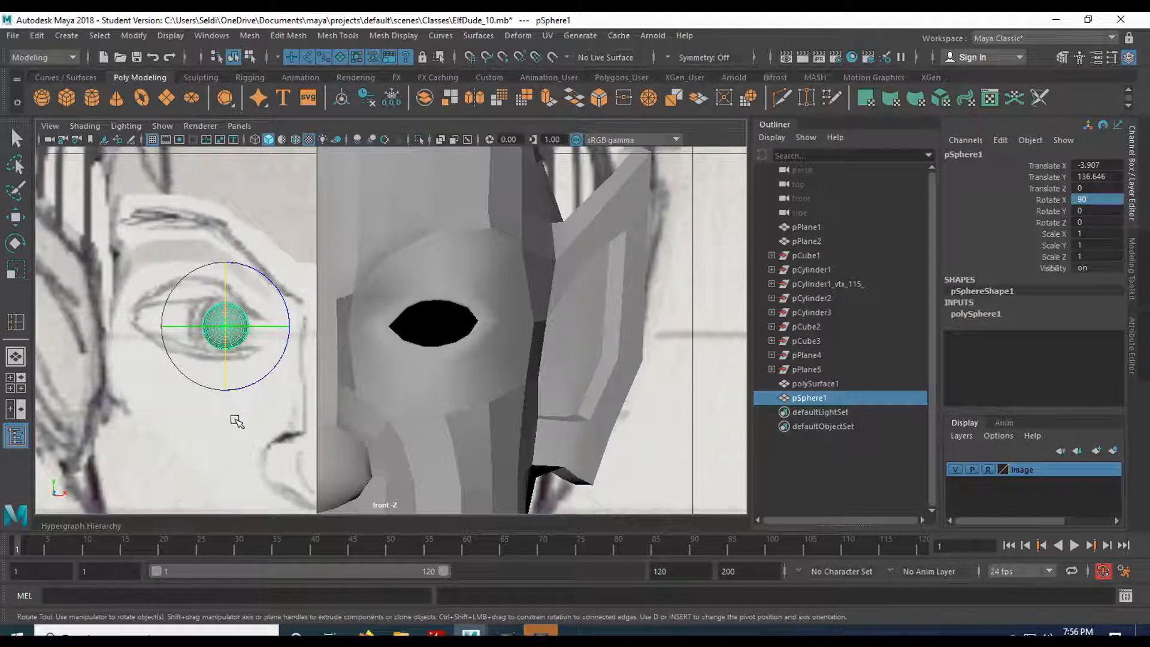
# - Move the sphere across to the centre of the modelled eye opening, at about X 4.98 and Y 136.77
pyautogui.click(225, 333)
pyautogui.moveTo(299, 325); pyautogui.dragTo(504, 316)
pyautogui.moveTo(440, 293); pyautogui.dragTo(436, 282)
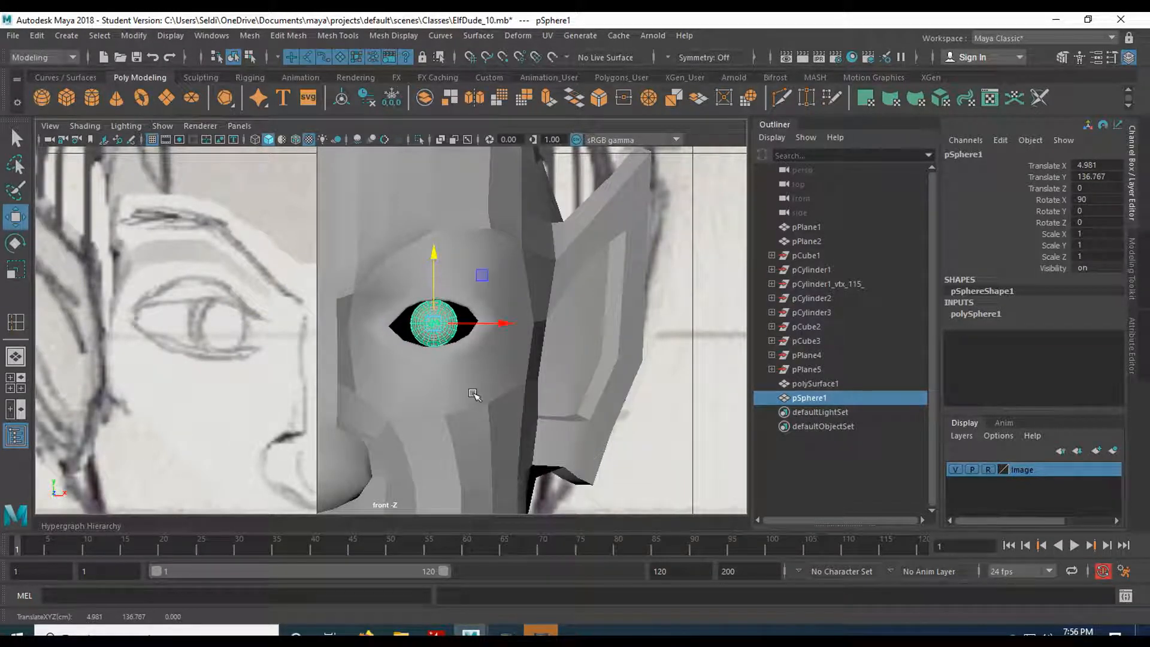
# - Scale the sphere uniformly to about 2.41 so it fills the eye opening
pyautogui.scroll(3, 473, 394)
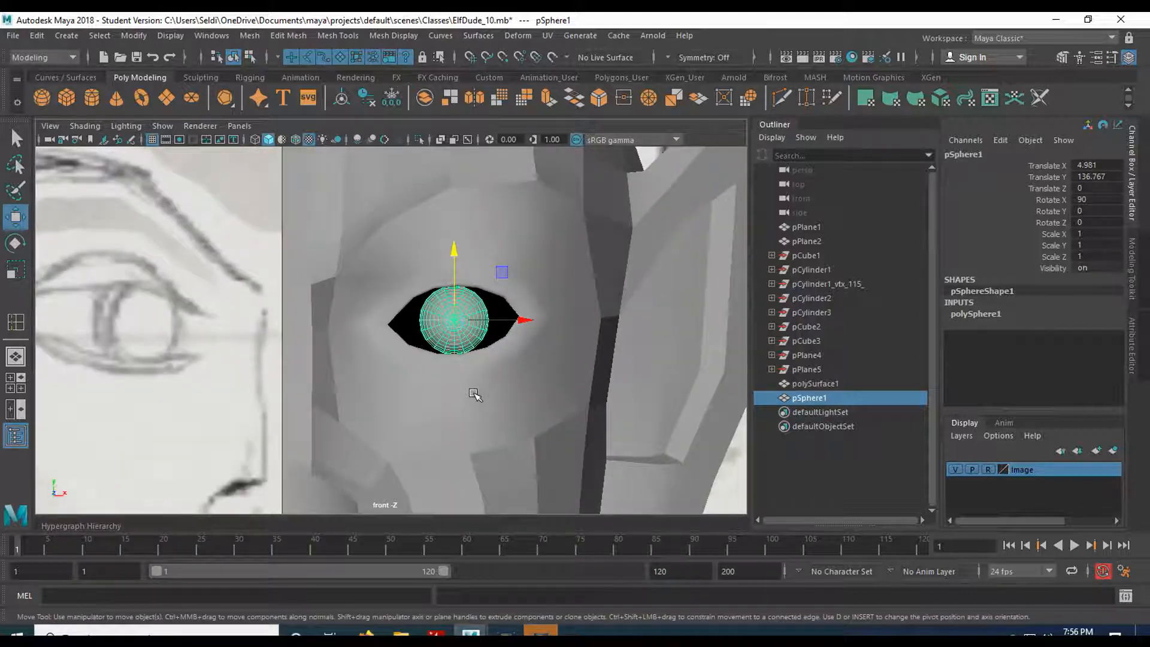
pyautogui.press('r')
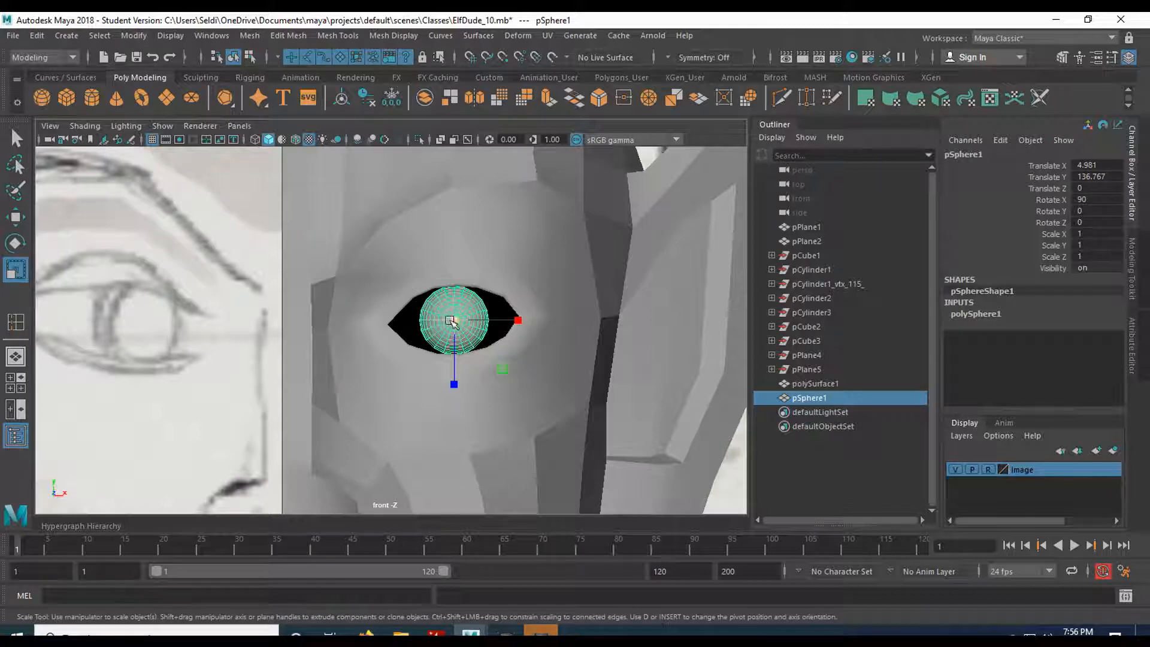
pyautogui.moveTo(454, 322); pyautogui.dragTo(538, 309)
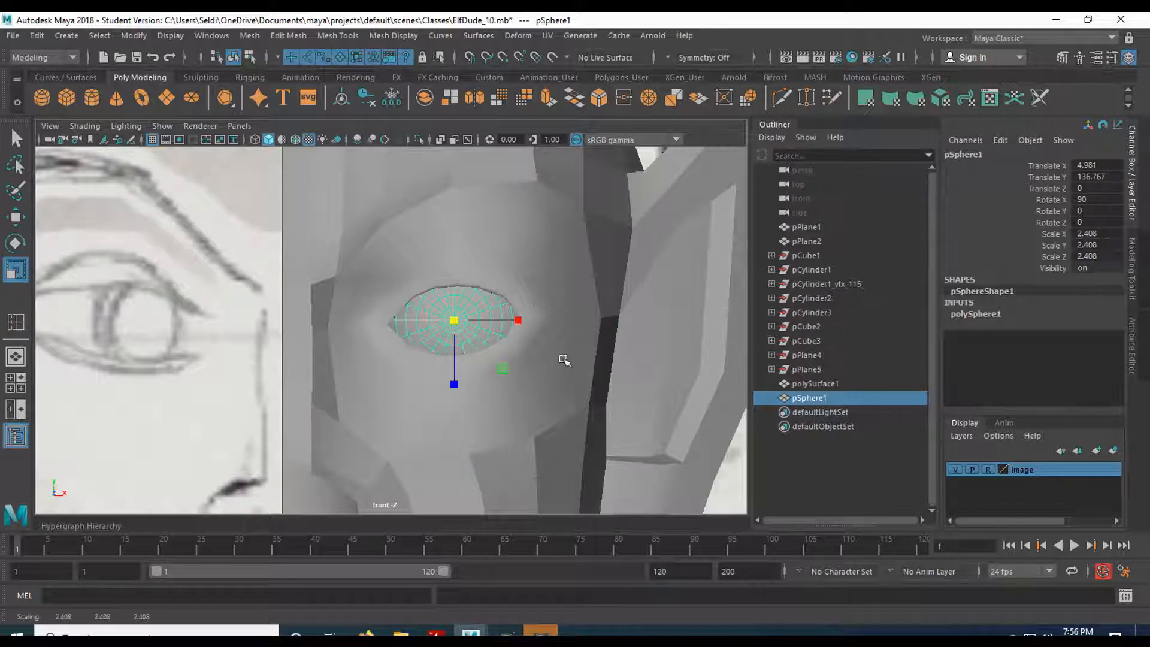
# - In the side view, move the sphere forward into the eye socket, to about Z 9.0
pyautogui.press('space')
pyautogui.press('space')
pyautogui.keyDown('alt'); pyautogui.moveTo(439, 270); pyautogui.dragTo(393, 398, button='middle'); pyautogui.keyUp('alt')
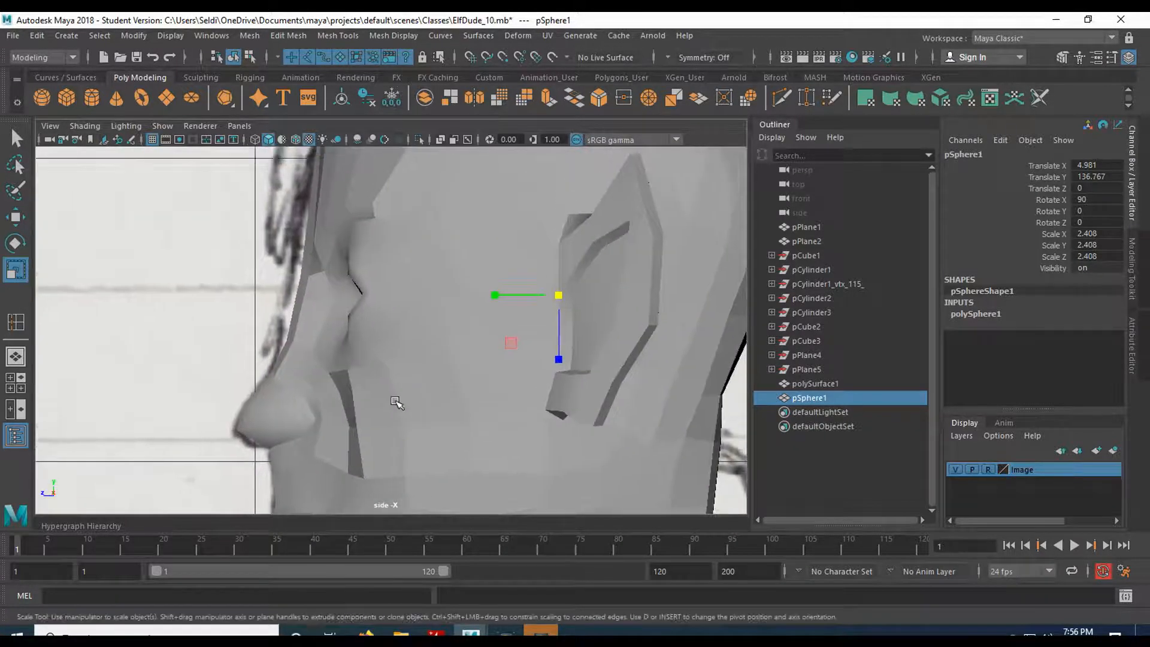
pyautogui.press('w')
pyautogui.moveTo(486, 295); pyautogui.dragTo(307, 304)
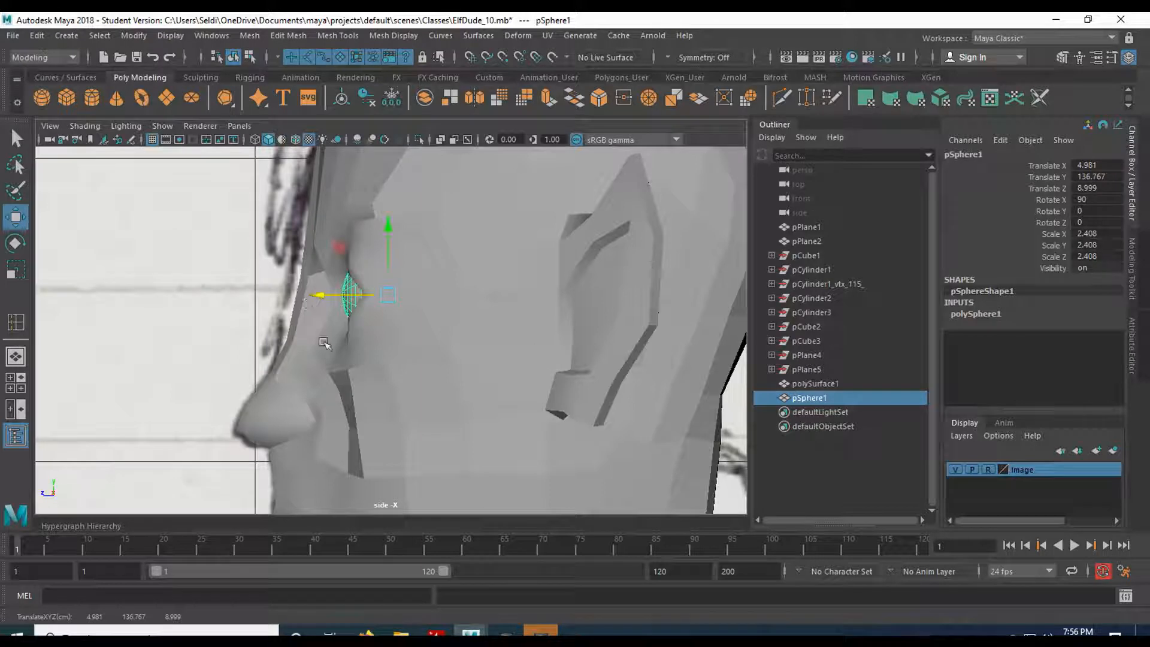
# - In the perspective view, fine-tune the eyeball's fit behind the eyelids, to about X 4.81 and Z 8.60
pyautogui.press('space')
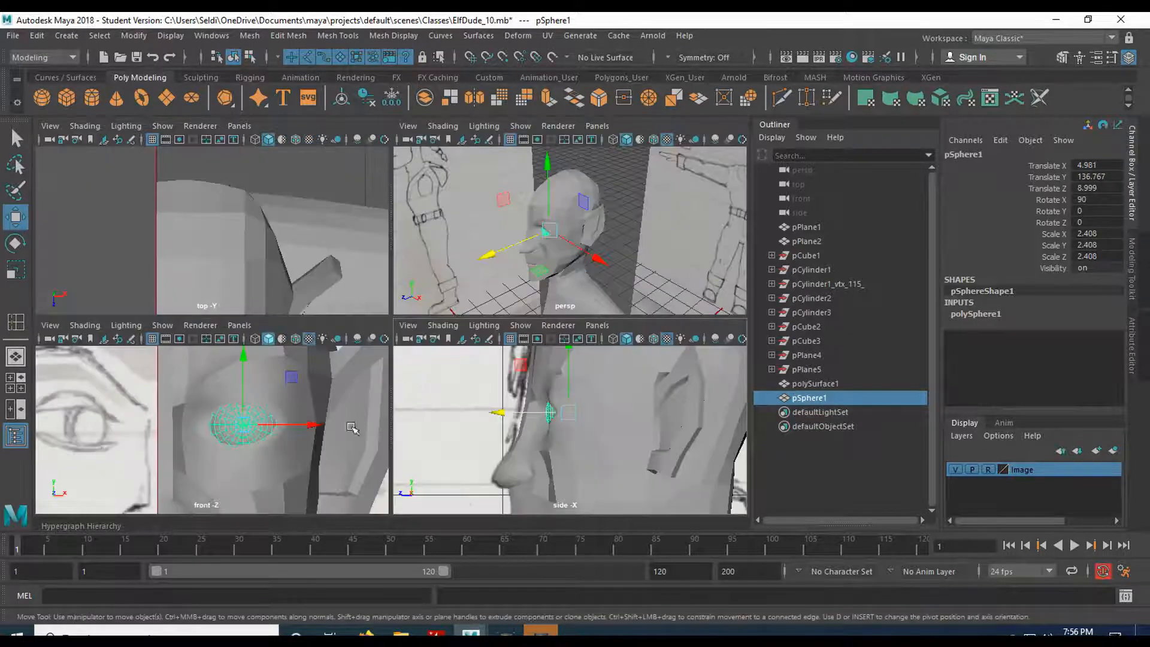
pyautogui.press('space')
pyautogui.scroll(5, 415, 397)
pyautogui.keyDown('alt'); pyautogui.moveTo(362, 406); pyautogui.dragTo(393, 412); pyautogui.keyUp('alt')
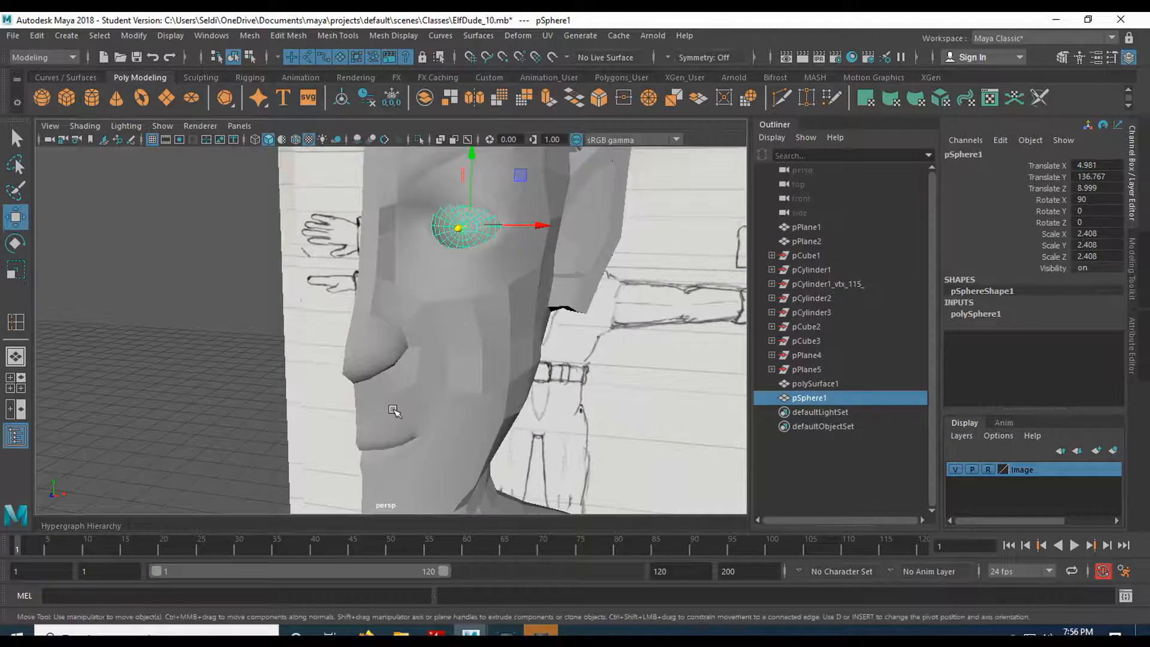
pyautogui.press('f')
pyautogui.keyDown('alt'); pyautogui.moveTo(523, 431); pyautogui.dragTo(476, 416); pyautogui.keyUp('alt')
pyautogui.moveTo(504, 278); pyautogui.dragTo(491, 281)
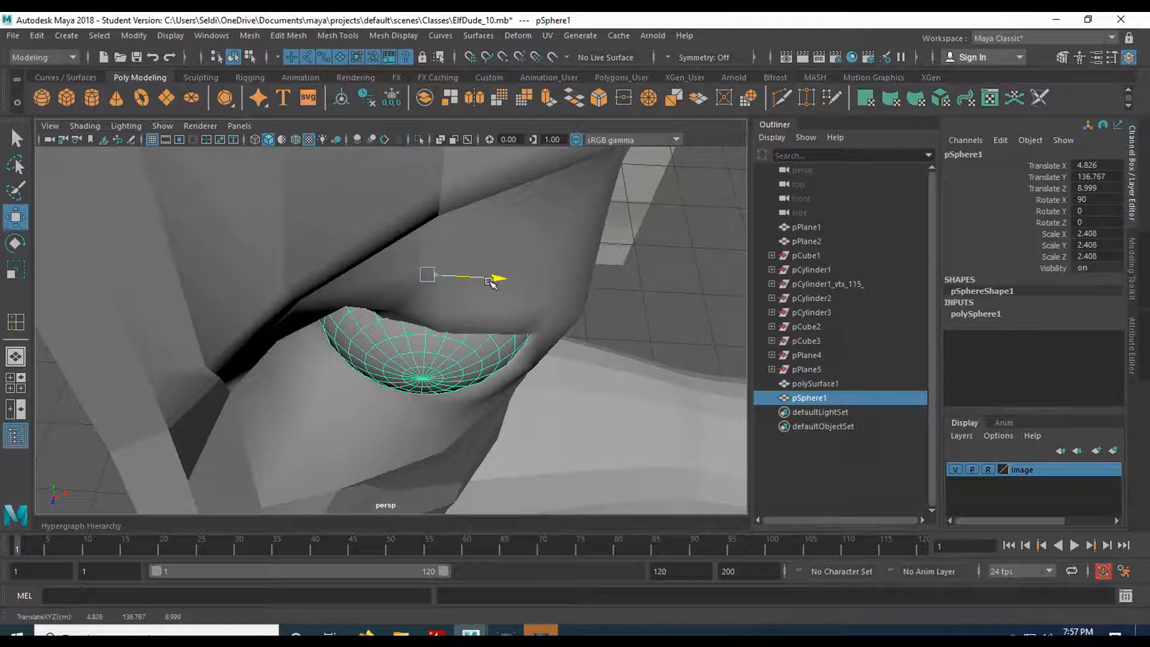
pyautogui.keyDown('alt'); pyautogui.moveTo(487, 334); pyautogui.dragTo(403, 343); pyautogui.keyUp('alt')
pyautogui.moveTo(388, 300); pyautogui.dragTo(389, 298)
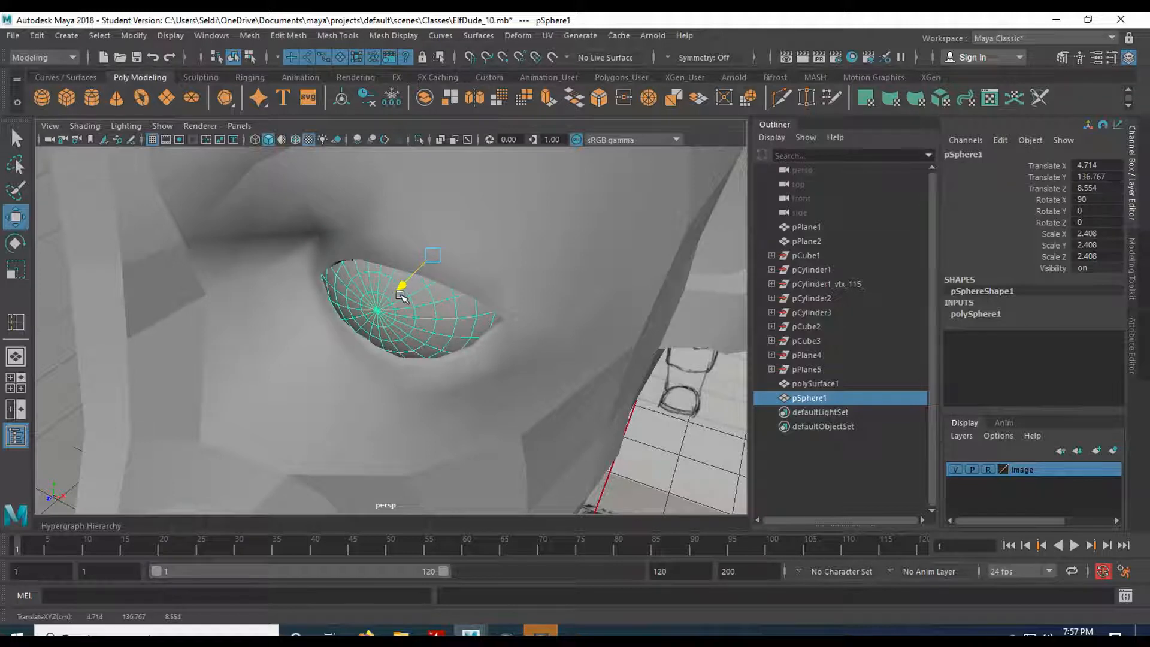
pyautogui.keyDown('alt'); pyautogui.moveTo(400, 296); pyautogui.dragTo(398, 393); pyautogui.keyUp('alt')
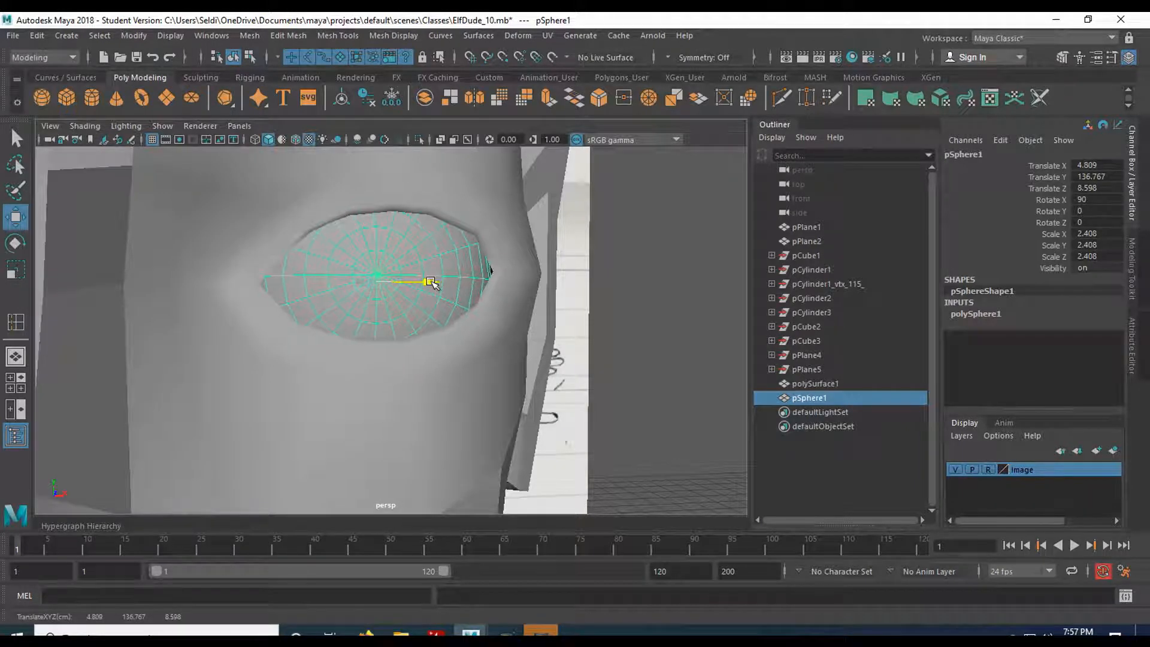
pyautogui.keyDown('alt'); pyautogui.moveTo(433, 282); pyautogui.dragTo(392, 224); pyautogui.keyUp('alt')
pyautogui.click(415, 185)
pyautogui.keyDown('alt'); pyautogui.moveTo(400, 271); pyautogui.dragTo(403, 180); pyautogui.keyUp('alt')
pyautogui.moveTo(401, 181); pyautogui.dragTo(356, 177, button='right')
pyautogui.click(396, 160)
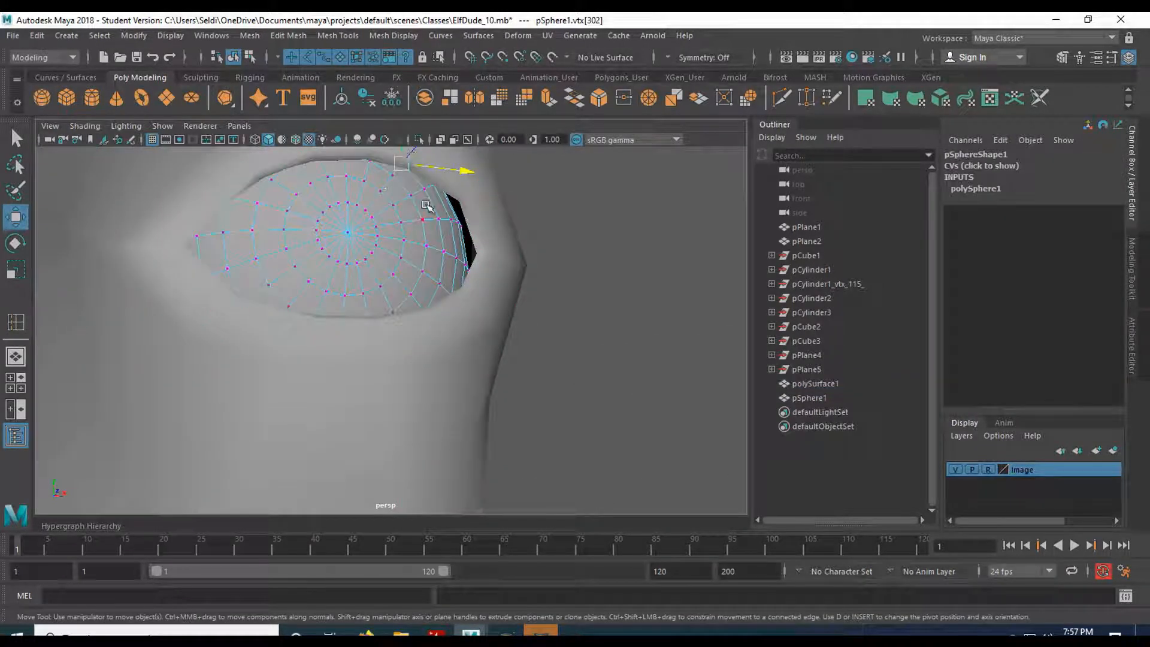
# - Select the head mesh and switch it to vertex editing
pyautogui.click(501, 237)
pyautogui.keyDown('alt'); pyautogui.moveTo(461, 199); pyautogui.dragTo(415, 232); pyautogui.keyUp('alt')
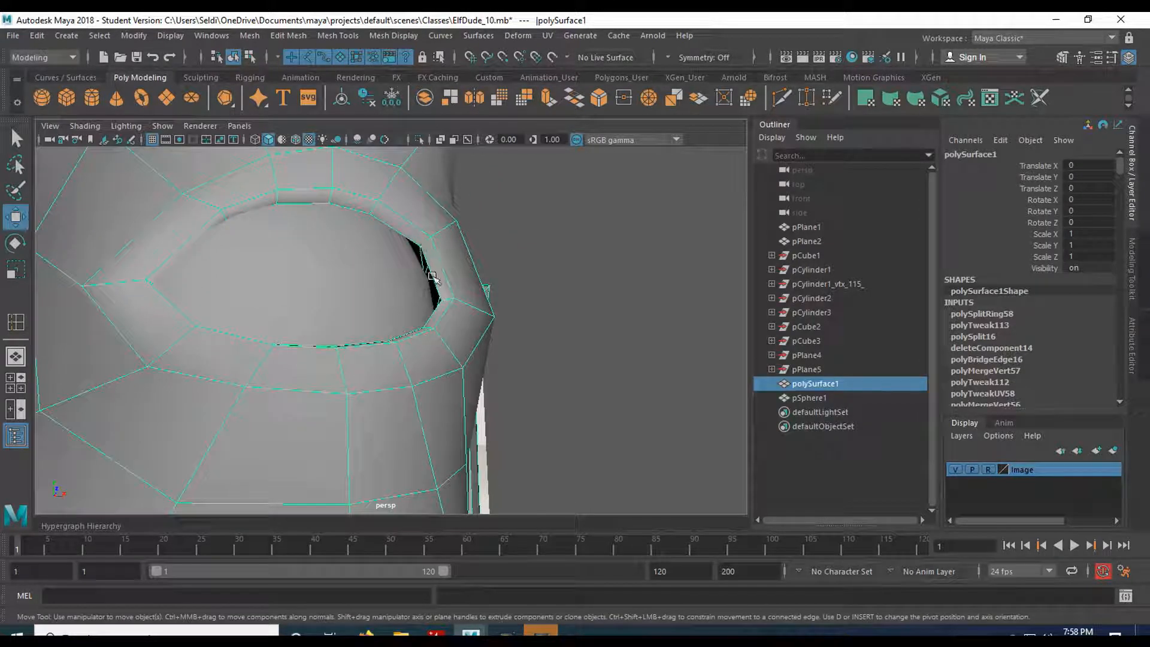
pyautogui.moveTo(446, 250); pyautogui.dragTo(372, 229, button='right')
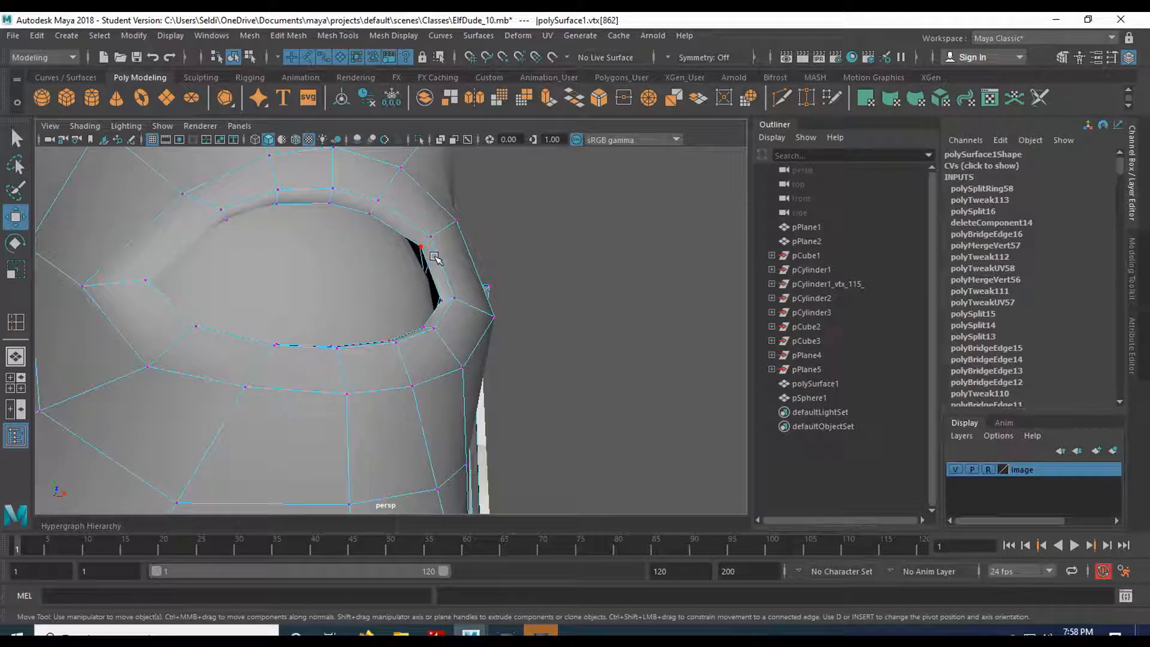
# - Select the inner and outer eyelid-rim vertices around the outer eye corner and move them inward along X to close the gap beside the eyeball
pyautogui.click(411, 240)
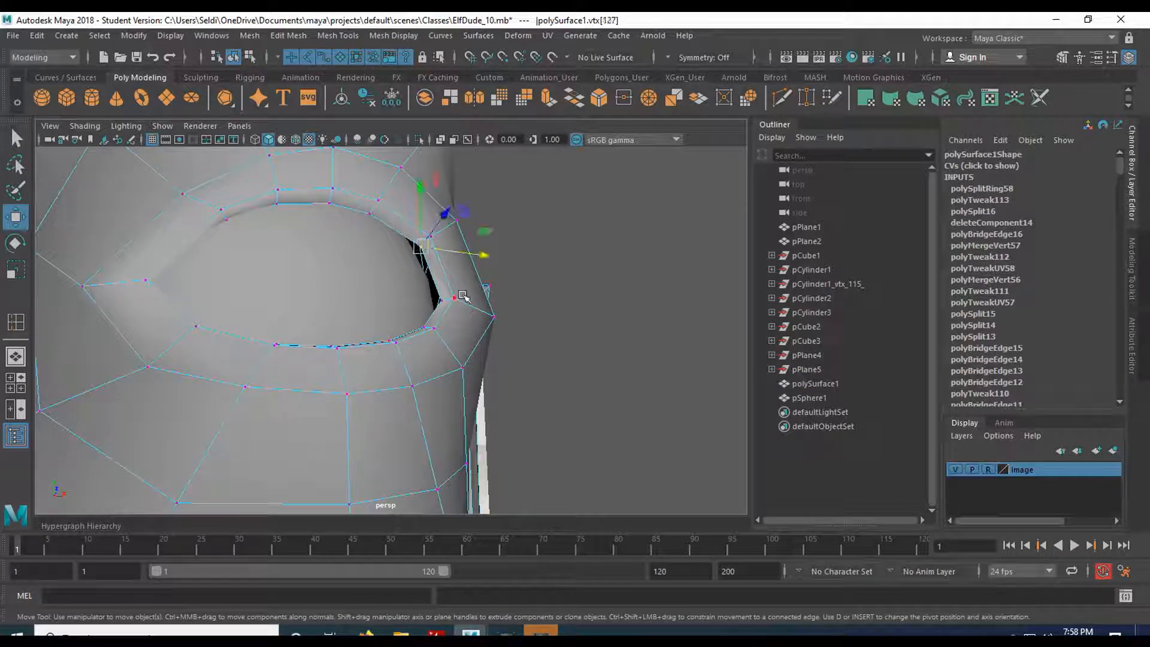
pyautogui.press('q')
pyautogui.keyDown('alt'); pyautogui.moveTo(460, 300); pyautogui.dragTo(333, 376); pyautogui.keyUp('alt')
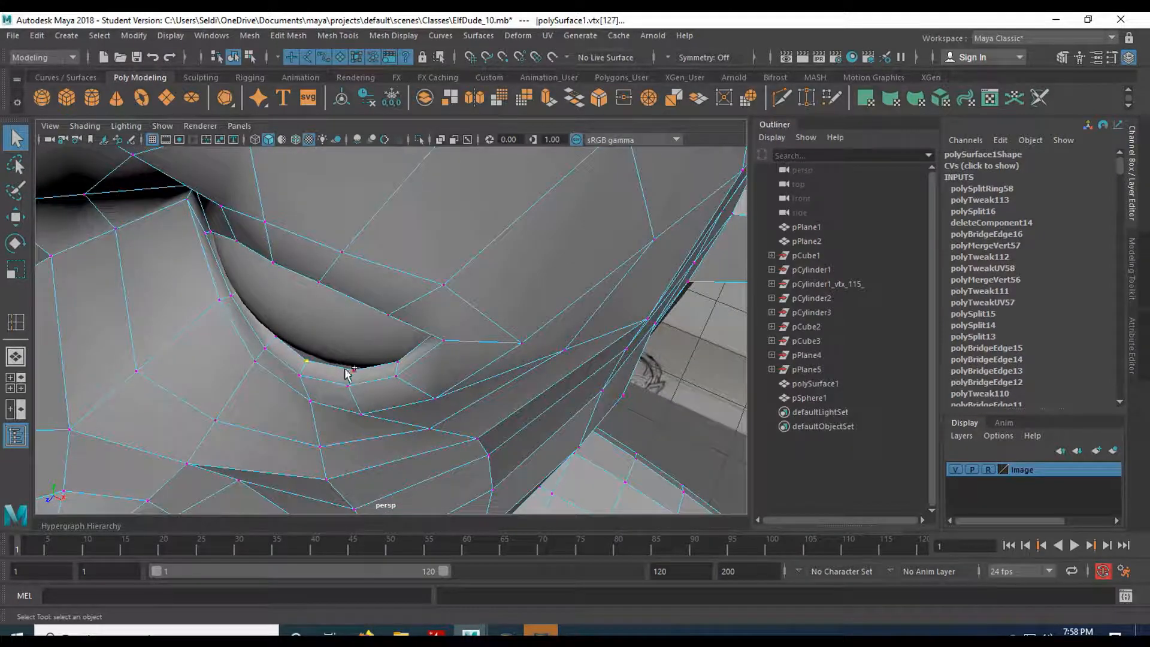
pyautogui.keyDown('alt'); pyautogui.moveTo(405, 374); pyautogui.dragTo(364, 348); pyautogui.keyUp('alt')
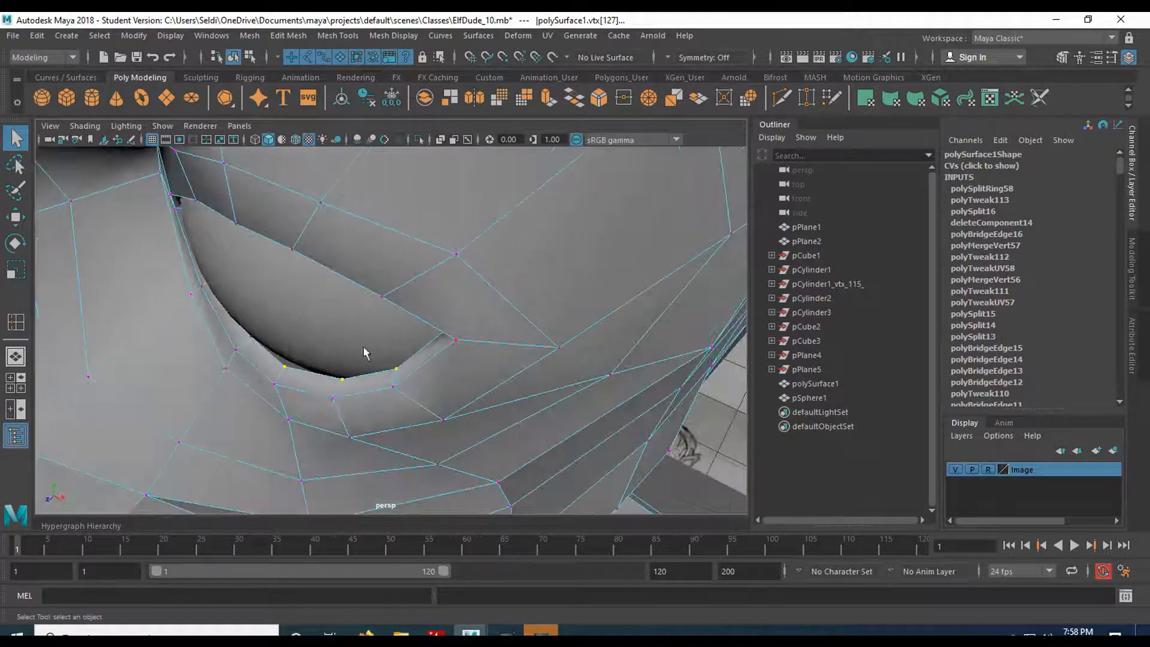
pyautogui.keyDown('ctrl'); pyautogui.keyDown('shift'); pyautogui.click(286, 392); pyautogui.keyUp('shift'); pyautogui.keyUp('ctrl')
pyautogui.keyDown('alt'); pyautogui.moveTo(423, 328); pyautogui.dragTo(470, 240); pyautogui.keyUp('alt')
pyautogui.keyDown('ctrl'); pyautogui.keyDown('shift'); pyautogui.click(354, 187); pyautogui.keyUp('shift'); pyautogui.keyUp('ctrl')
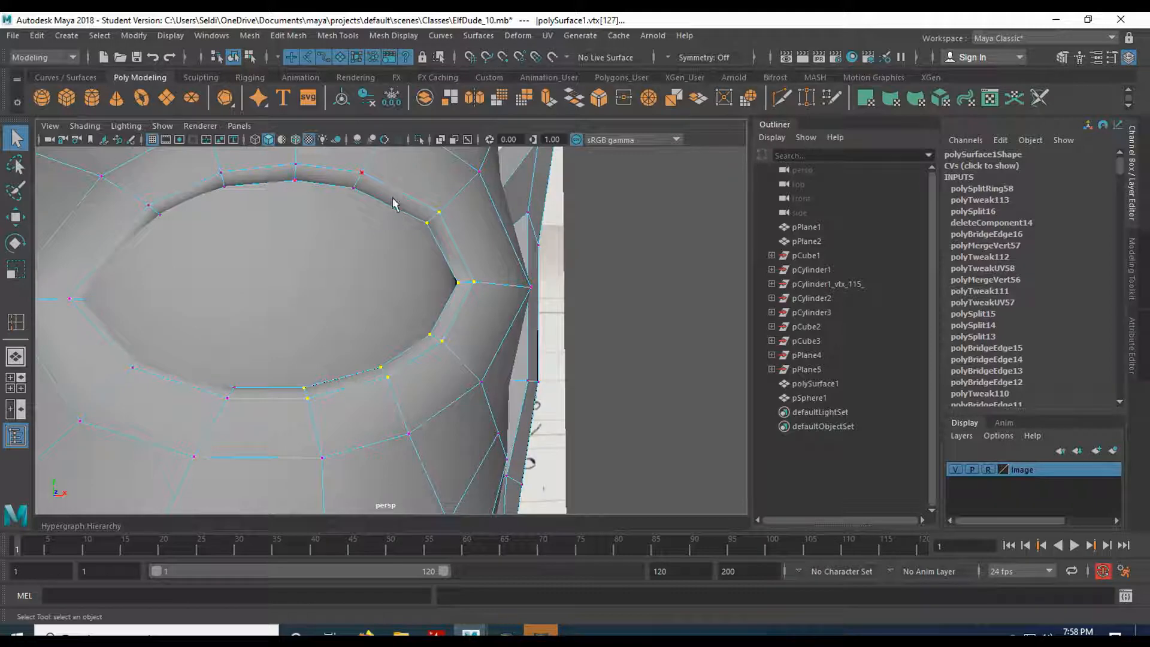
pyautogui.keyDown('ctrl'); pyautogui.keyDown('shift'); pyautogui.click(362, 180); pyautogui.keyUp('shift'); pyautogui.keyUp('ctrl')
pyautogui.keyDown('alt'); pyautogui.moveTo(384, 231); pyautogui.dragTo(367, 186); pyautogui.keyUp('alt')
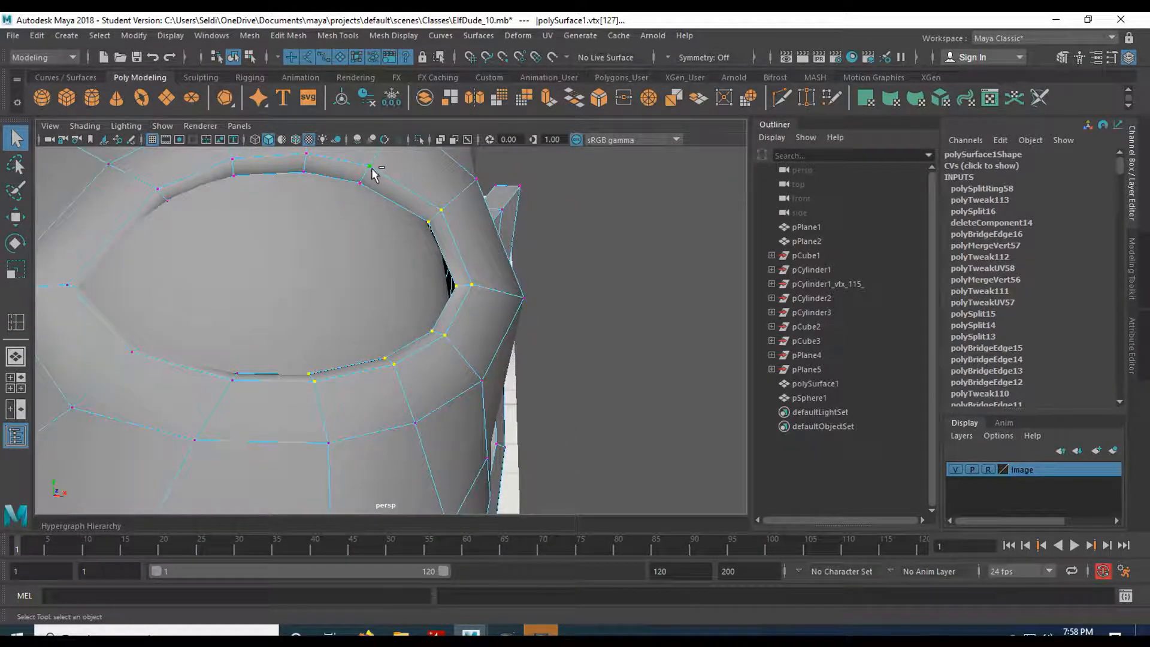
pyautogui.keyDown('alt'); pyautogui.moveTo(408, 255); pyautogui.dragTo(367, 367); pyautogui.keyUp('alt')
pyautogui.press('w')
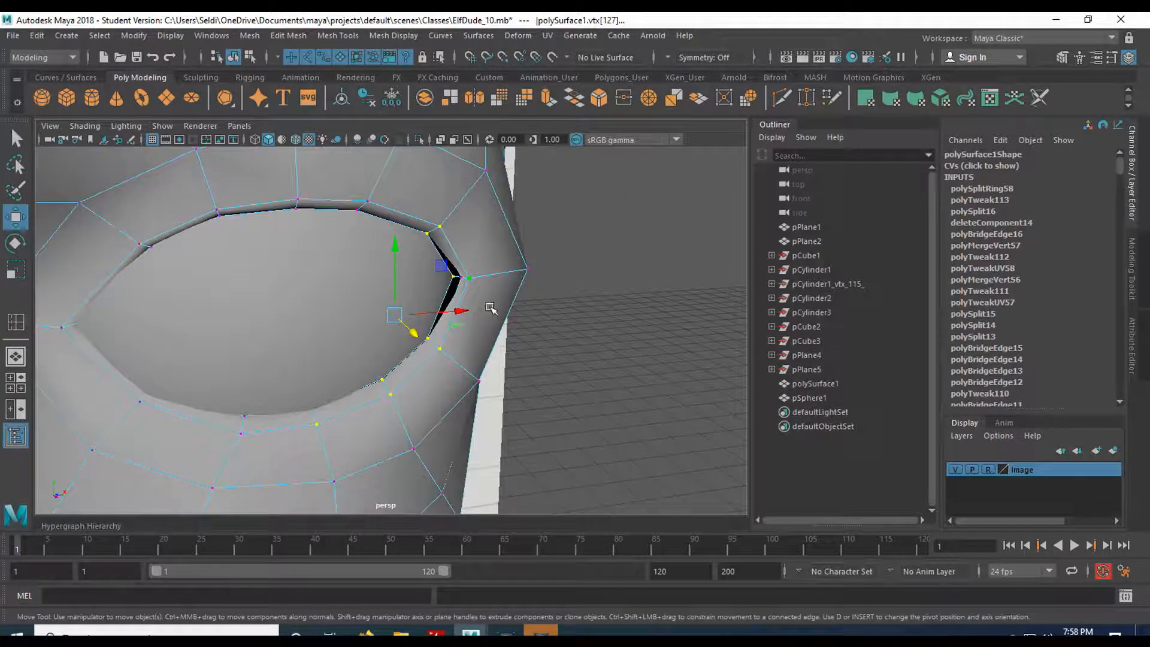
pyautogui.moveTo(466, 310); pyautogui.dragTo(463, 310)
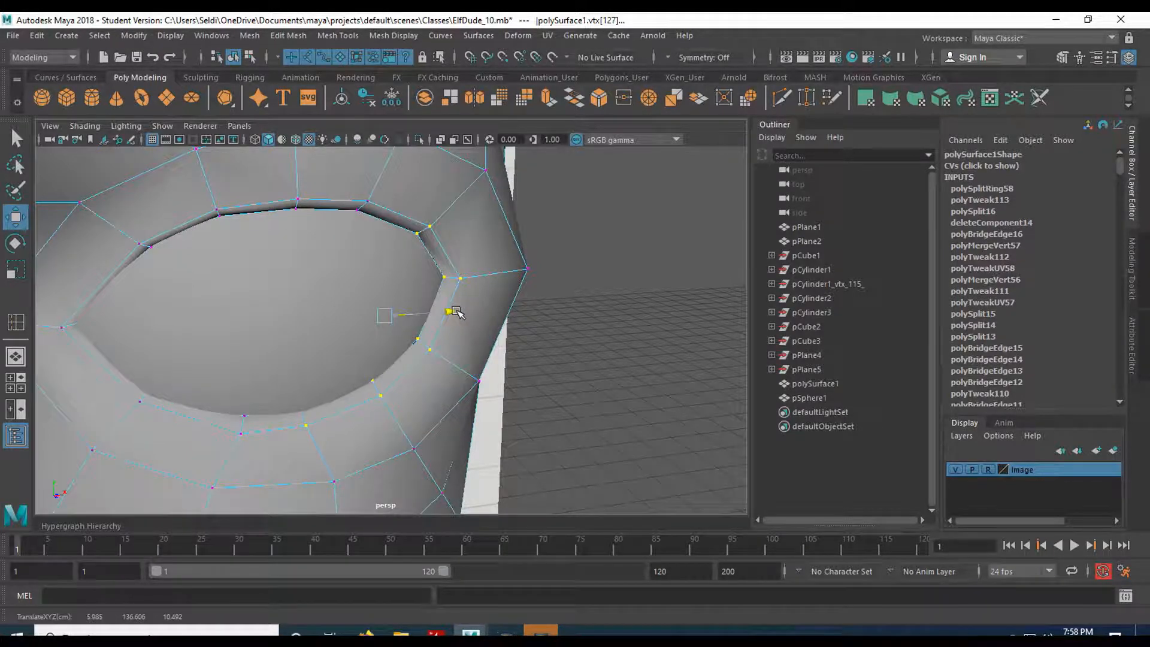
# - Select three pairs of inner and outer rim vertices along the upper outer eyelid and move them closer to the eyeball
pyautogui.keyDown('alt'); pyautogui.moveTo(419, 331); pyautogui.dragTo(303, 237); pyautogui.keyUp('alt')
pyautogui.keyDown('alt'); pyautogui.moveTo(317, 229); pyautogui.dragTo(332, 310); pyautogui.keyUp('alt')
pyautogui.keyDown('alt'); pyautogui.moveTo(299, 232); pyautogui.dragTo(264, 270); pyautogui.keyUp('alt')
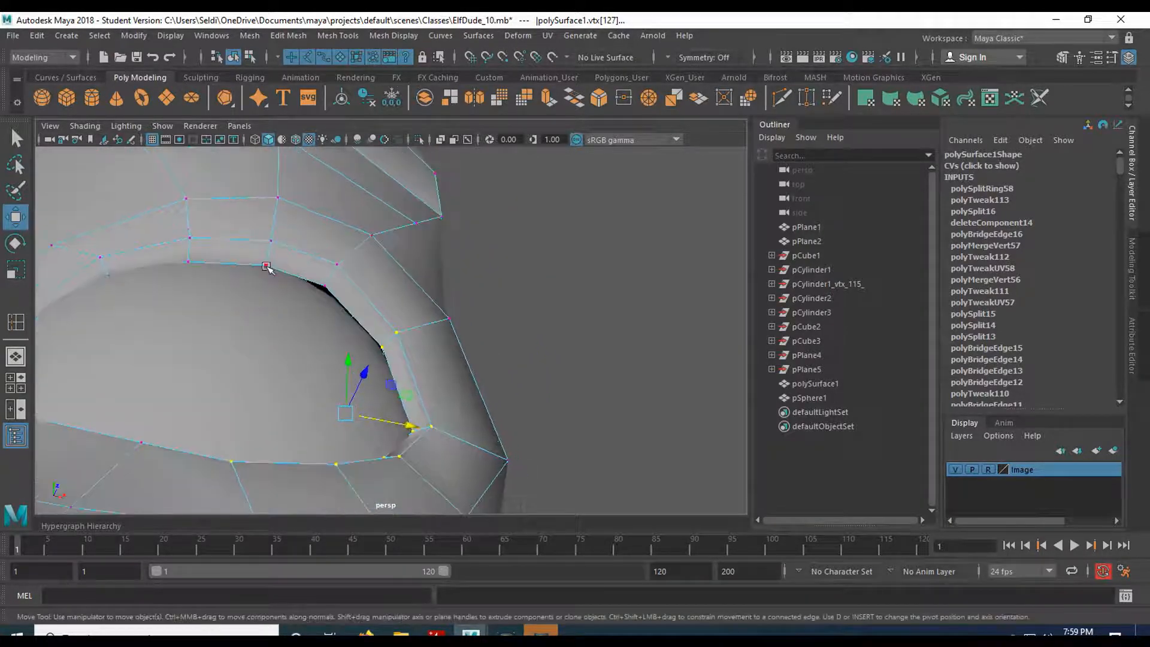
pyautogui.click(269, 264)
pyautogui.press('q')
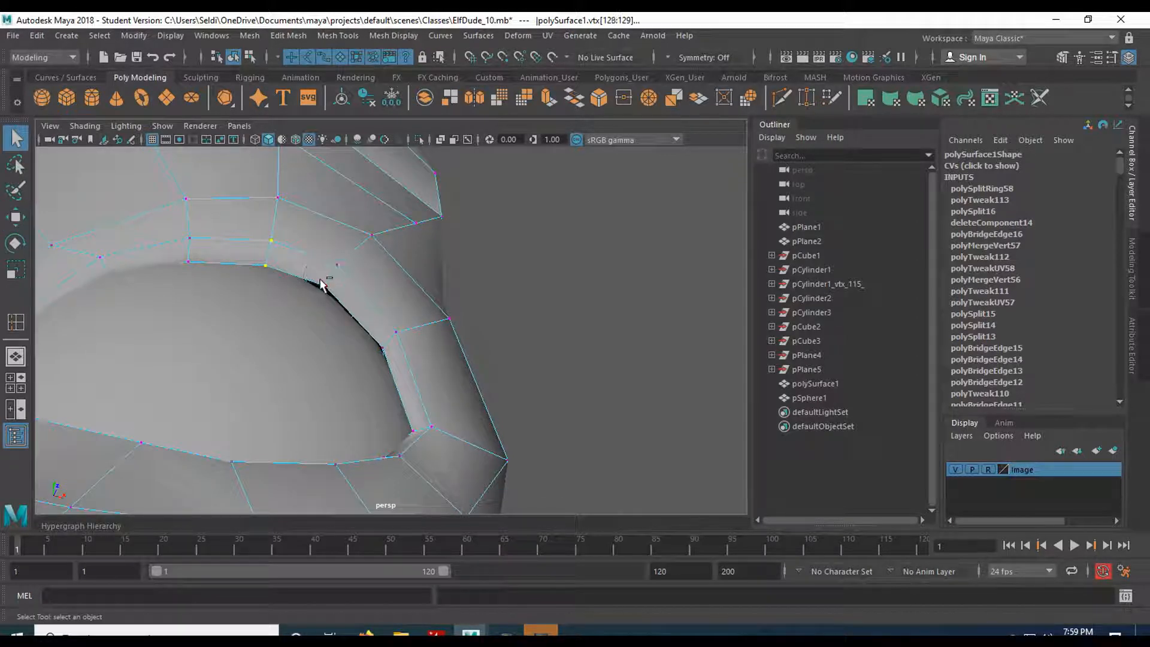
pyautogui.keyDown('alt'); pyautogui.moveTo(362, 322); pyautogui.dragTo(377, 368); pyautogui.keyUp('alt')
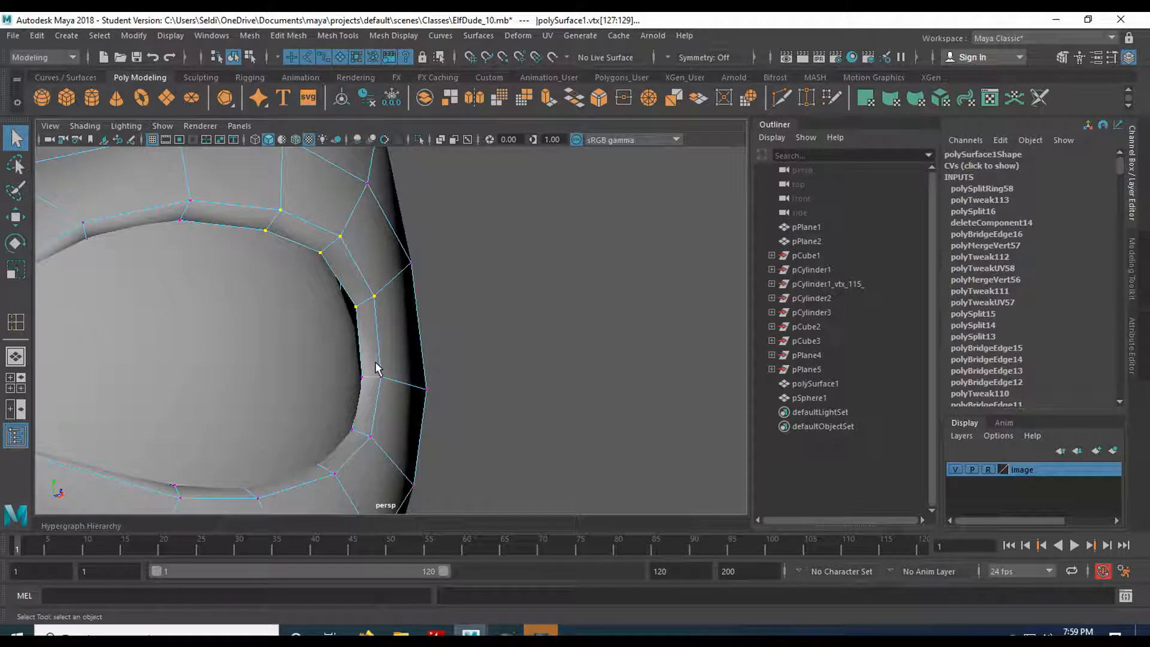
pyautogui.press('w')
pyautogui.moveTo(371, 249)
pyautogui.mouseDown()
pyautogui.moveTo(364, 256)
pyautogui.moveTo(383, 266)
pyautogui.moveTo(388, 290)
pyautogui.moveTo(300, 326)
pyautogui.moveTo(295, 351)
pyautogui.moveTo(312, 353)
pyautogui.moveTo(348, 299)
pyautogui.mouseUp()
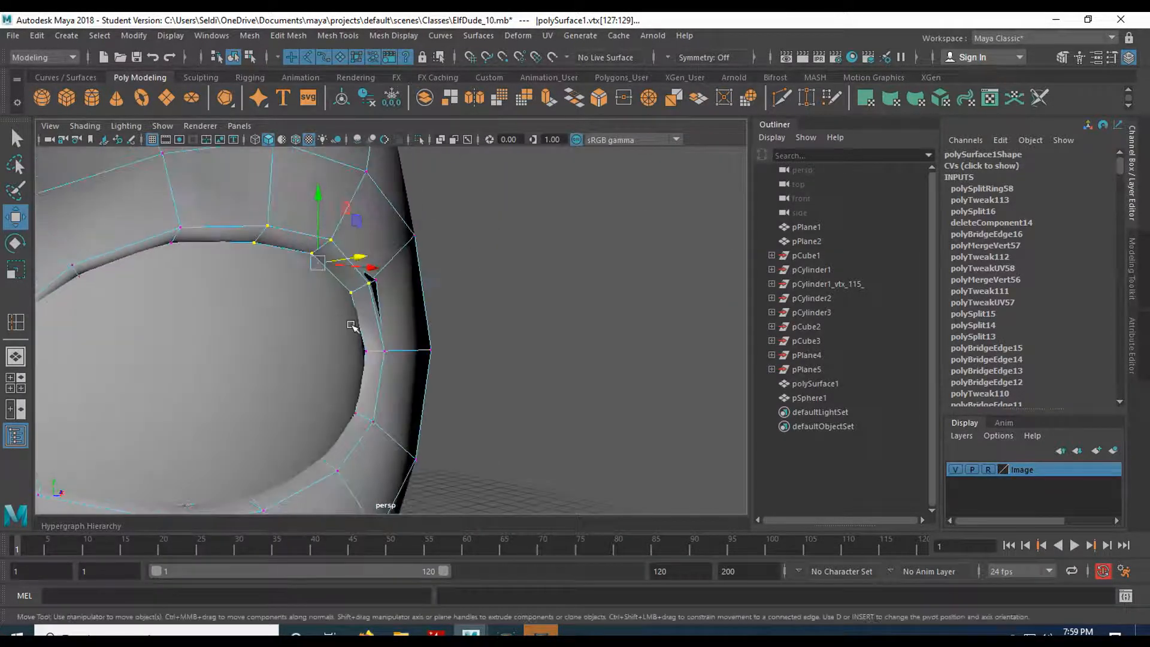
# - Select only the rim vertex pair at the upper outer eye corner and shift it along Z
pyautogui.press('q')
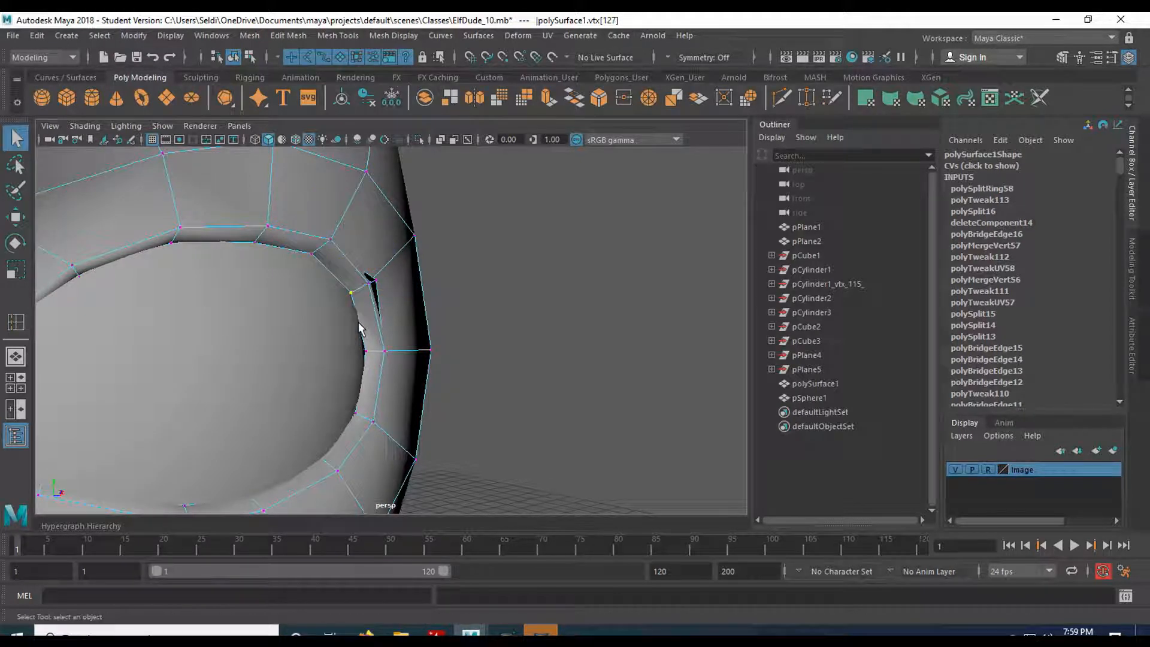
pyautogui.keyDown('alt'); pyautogui.moveTo(365, 351); pyautogui.dragTo(381, 289); pyautogui.keyUp('alt')
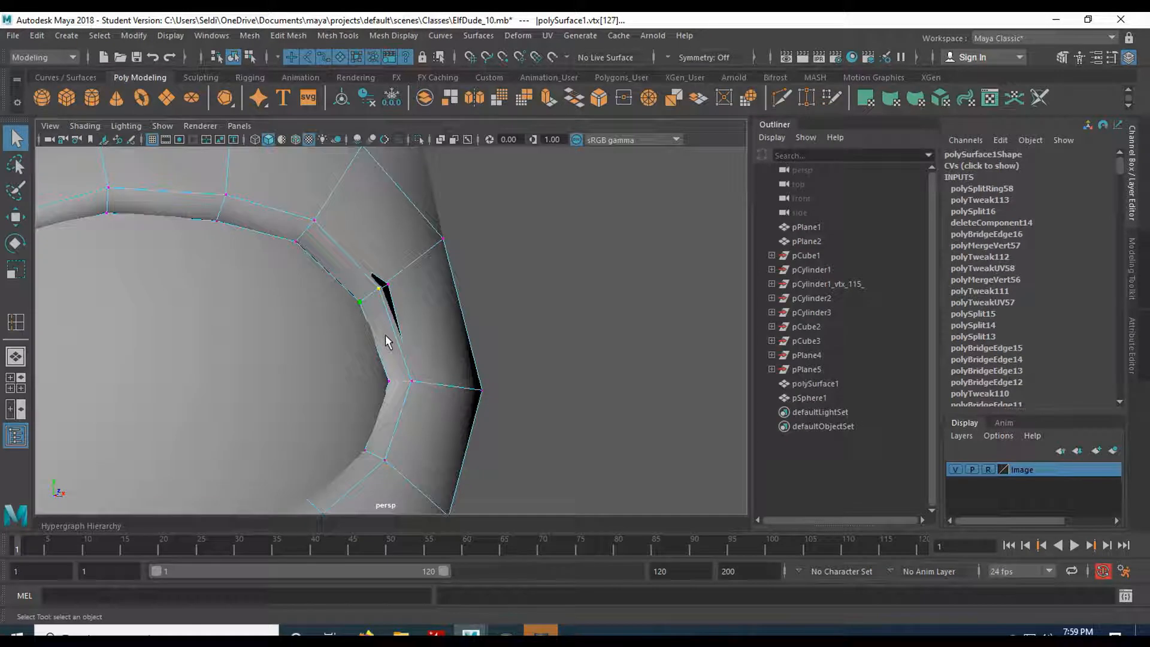
pyautogui.press('w')
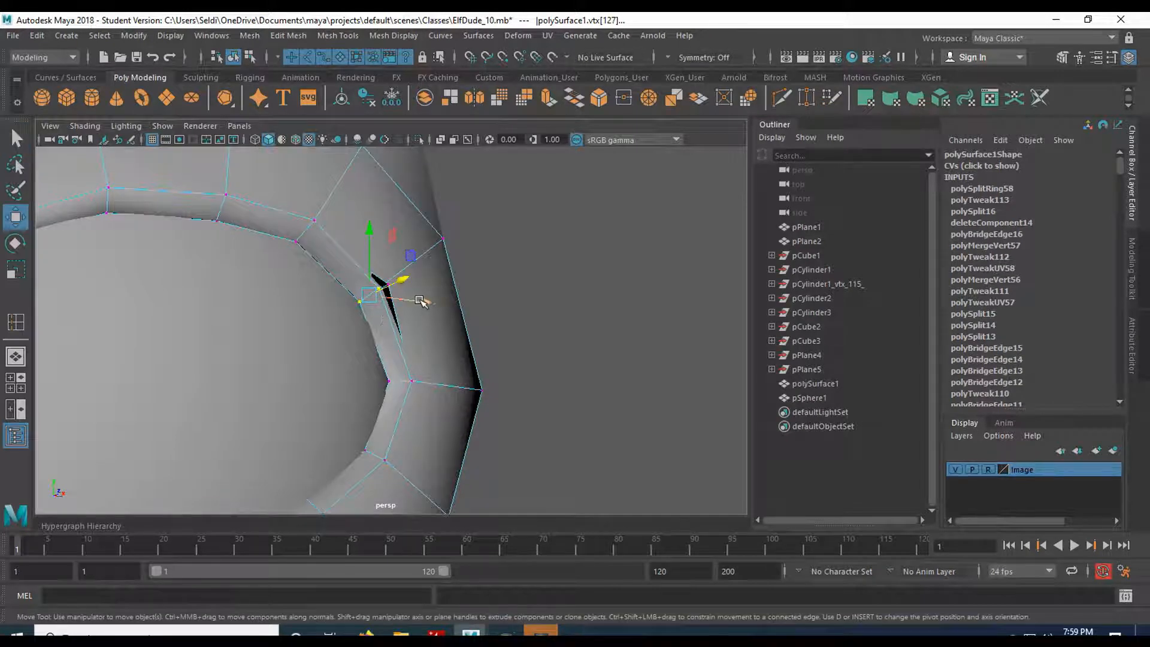
pyautogui.moveTo(405, 279); pyautogui.dragTo(405, 279)
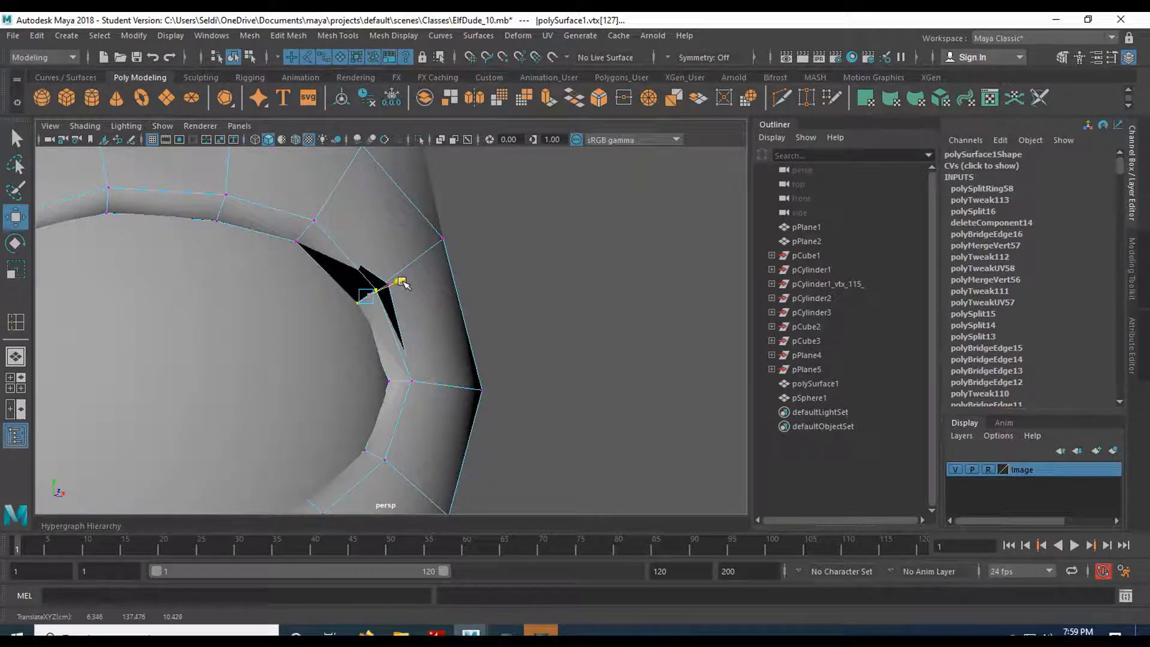
pyautogui.keyDown('alt'); pyautogui.moveTo(401, 285); pyautogui.dragTo(412, 319); pyautogui.keyUp('alt')
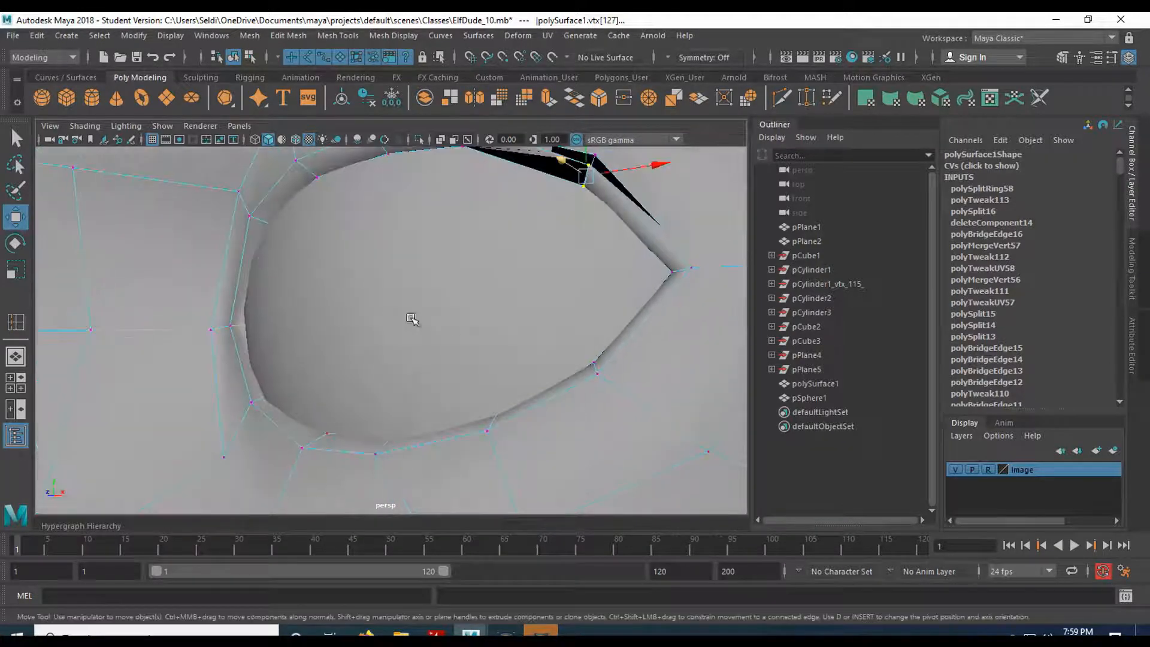
# - Select the single head vertex just beyond the outer eye corner and adjust its position along Z
pyautogui.keyDown('alt'); pyautogui.moveTo(471, 342); pyautogui.dragTo(482, 367); pyautogui.keyUp('alt')
pyautogui.click(528, 363)
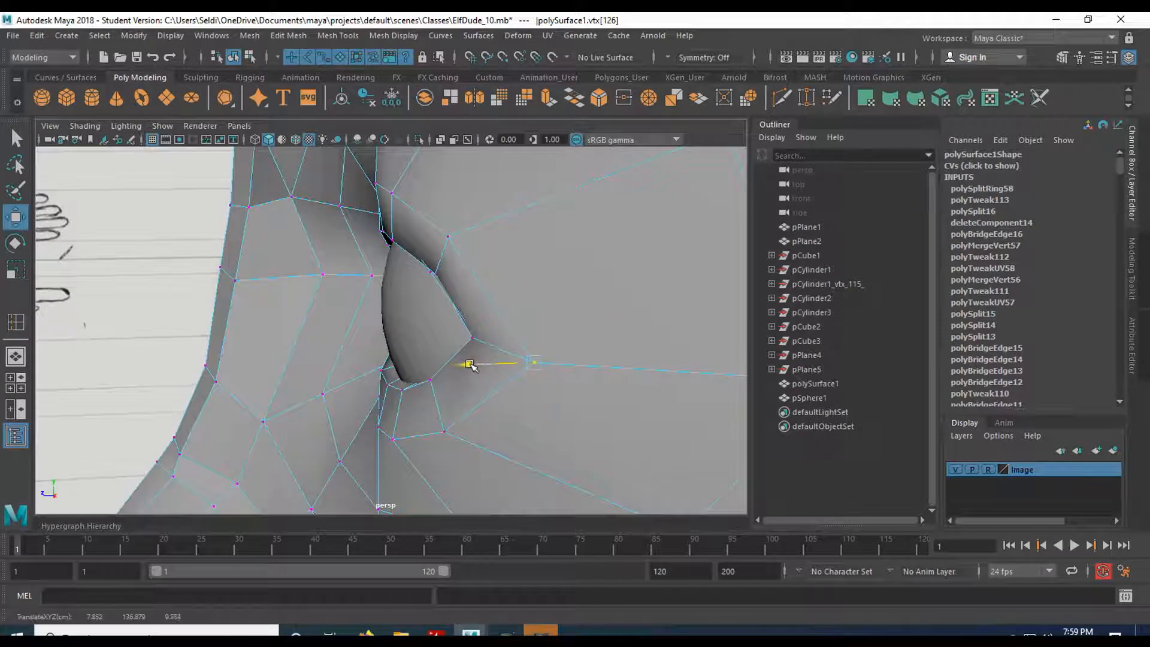
pyautogui.moveTo(473, 364)
pyautogui.keyDown('alt'); pyautogui.mouseDown()
pyautogui.moveTo(416, 357)
pyautogui.moveTo(469, 339)
pyautogui.moveTo(482, 364)
pyautogui.mouseUp(); pyautogui.keyUp('alt')
# - Return to object selection, select the eyeball sphere, and freeze its translate, rotate and scale transformations
pyautogui.moveTo(425, 313); pyautogui.dragTo(482, 210, button='right')
pyautogui.click(421, 293)
pyautogui.keyDown('alt'); pyautogui.moveTo(345, 318); pyautogui.dragTo(688, 307); pyautogui.keyUp('alt')
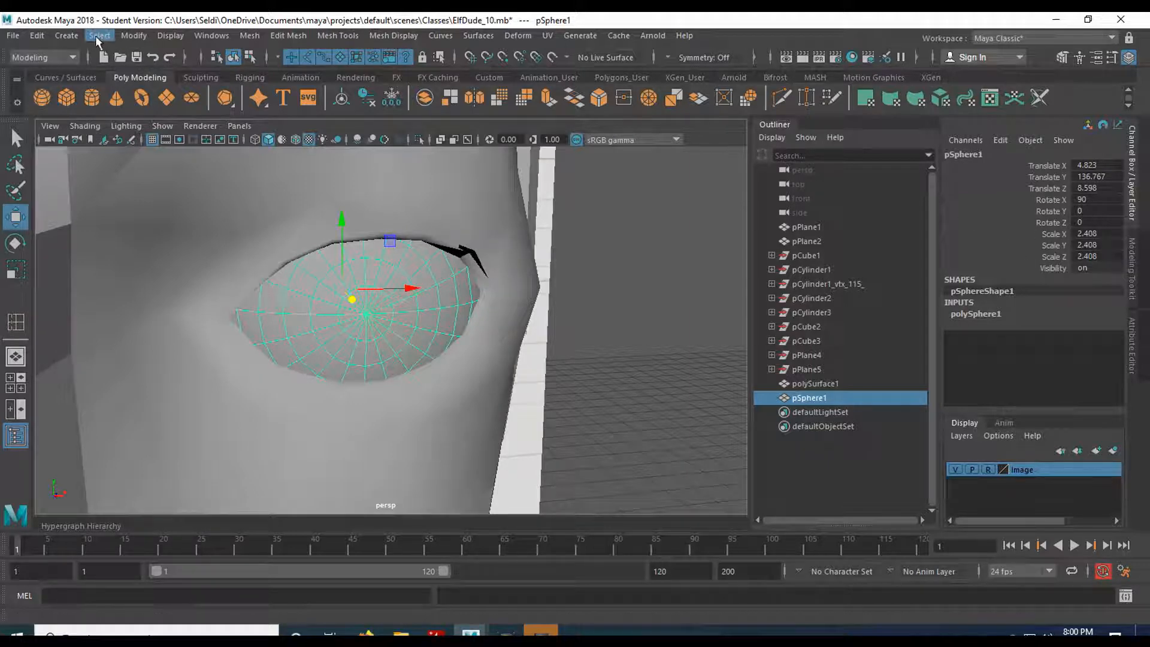
pyautogui.click(133, 35)
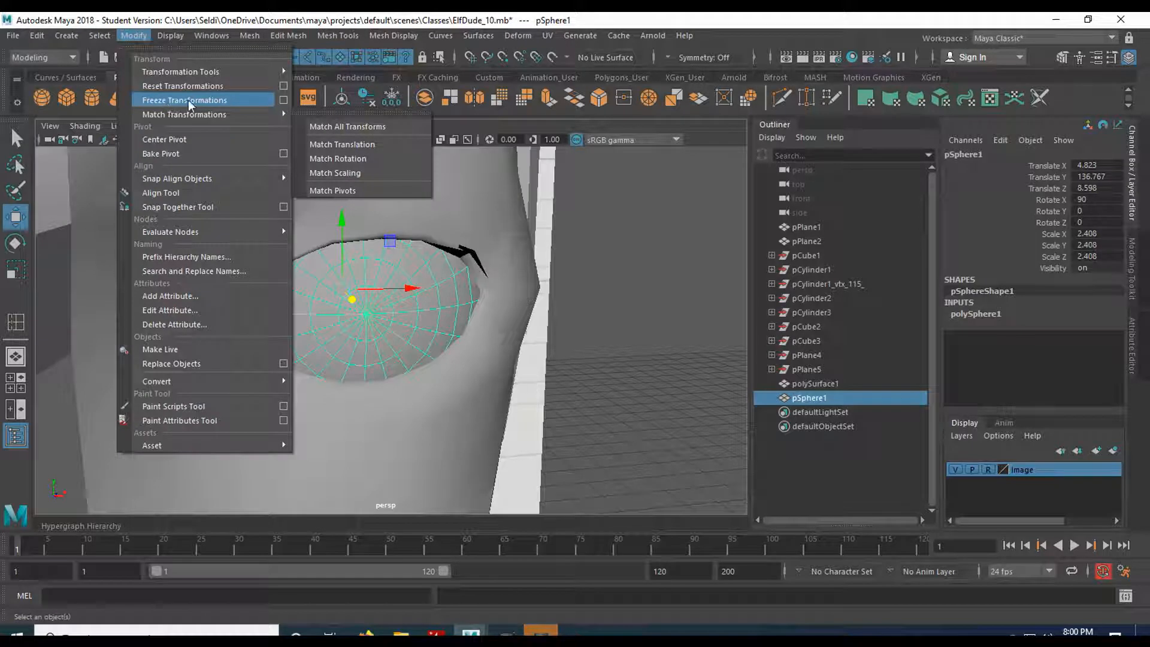
pyautogui.click(283, 101)
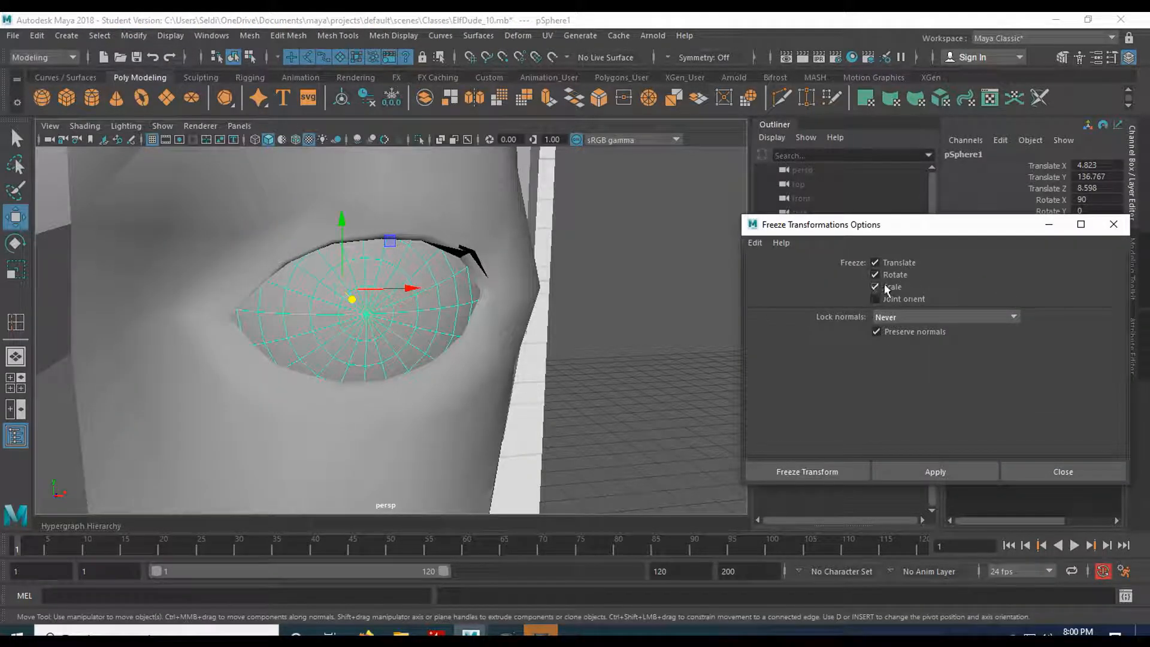
pyautogui.moveTo(877, 234); pyautogui.dragTo(685, 282)
pyautogui.click(635, 518)
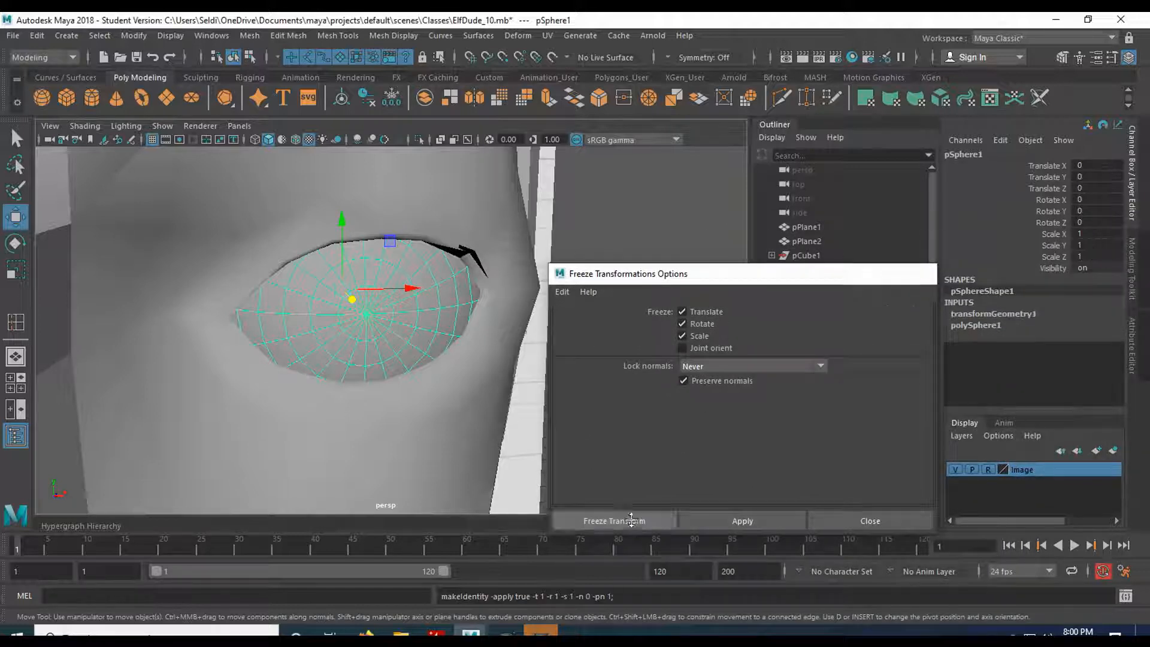
pyautogui.click(582, 295)
# - Test the frozen transforms by sliding the eyeball out along X and resetting its Translate X to 0
pyautogui.click(419, 292)
pyautogui.moveTo(424, 289); pyautogui.dragTo(710, 347)
pyautogui.doubleClick(1098, 165)
pyautogui.write('0')
pyautogui.press('Return')
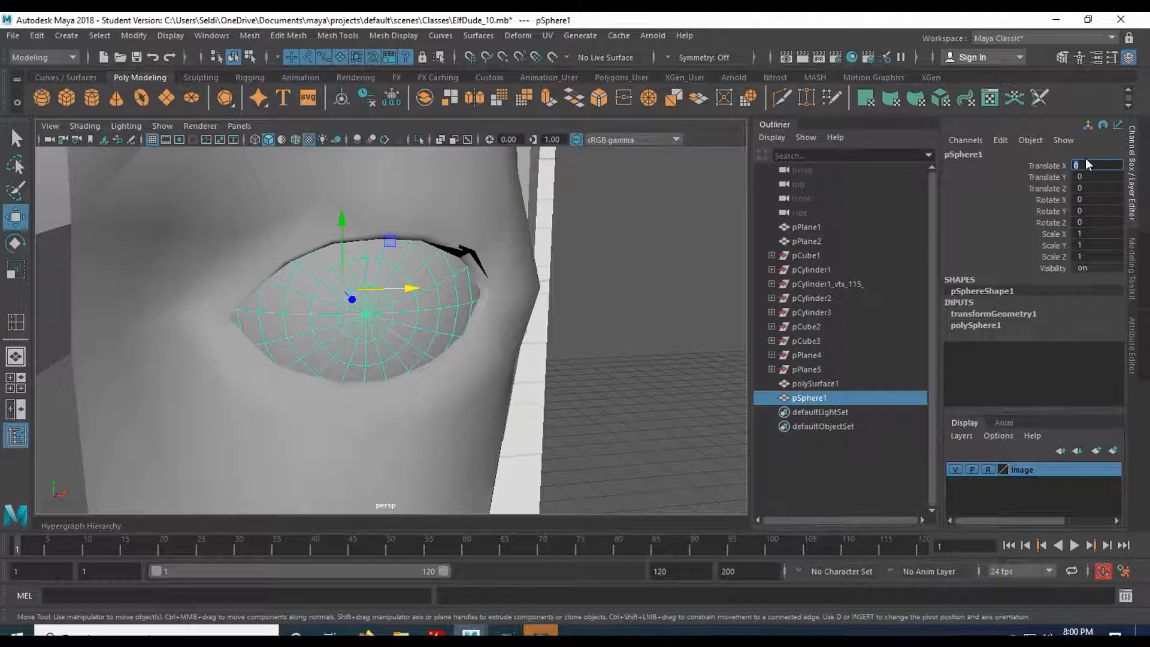
# - Slide the eyeball out of the socket along X to about 6.83 and switch the head mesh to vertex editing
pyautogui.moveTo(397, 288); pyautogui.dragTo(667, 259)
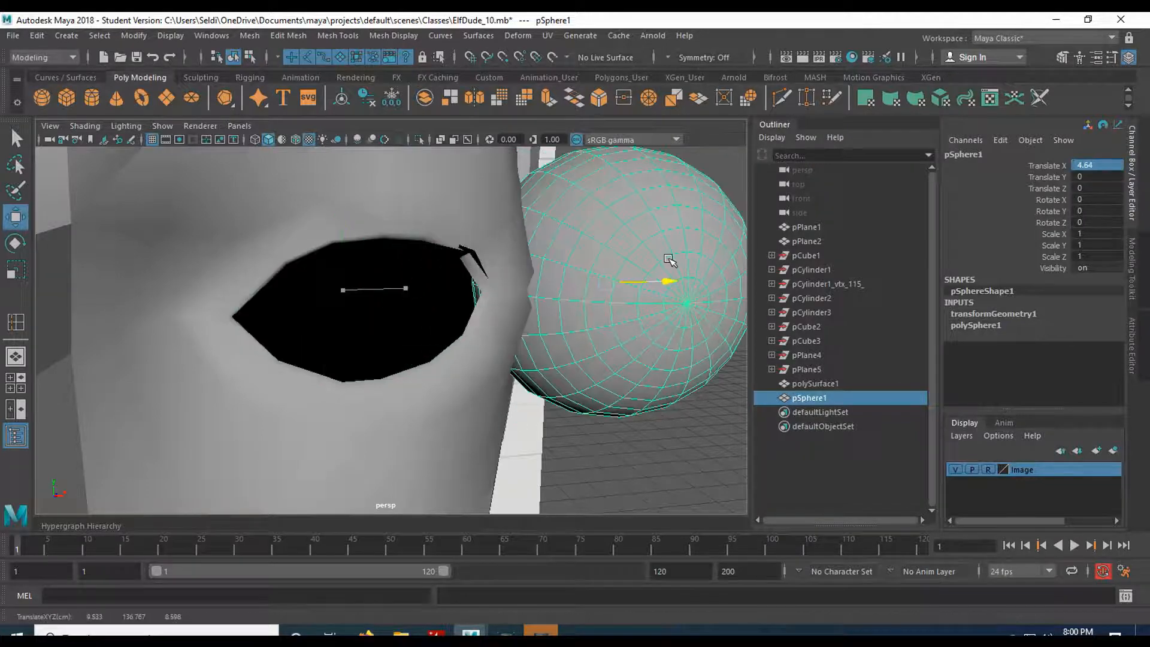
pyautogui.click(500, 298)
pyautogui.keyDown('alt'); pyautogui.moveTo(457, 274); pyautogui.dragTo(497, 227); pyautogui.keyUp('alt')
pyautogui.rightClick(497, 228)
pyautogui.moveTo(442, 217); pyautogui.dragTo(438, 219, button='right')
pyautogui.click(486, 264)
# - From inside the head, select the loop of inner eyelid border vertices and move it deeper into the head along Z with point snapping
pyautogui.keyDown('alt'); pyautogui.moveTo(420, 298); pyautogui.dragTo(542, 317); pyautogui.keyUp('alt')
pyautogui.moveTo(493, 280); pyautogui.dragTo(410, 342)
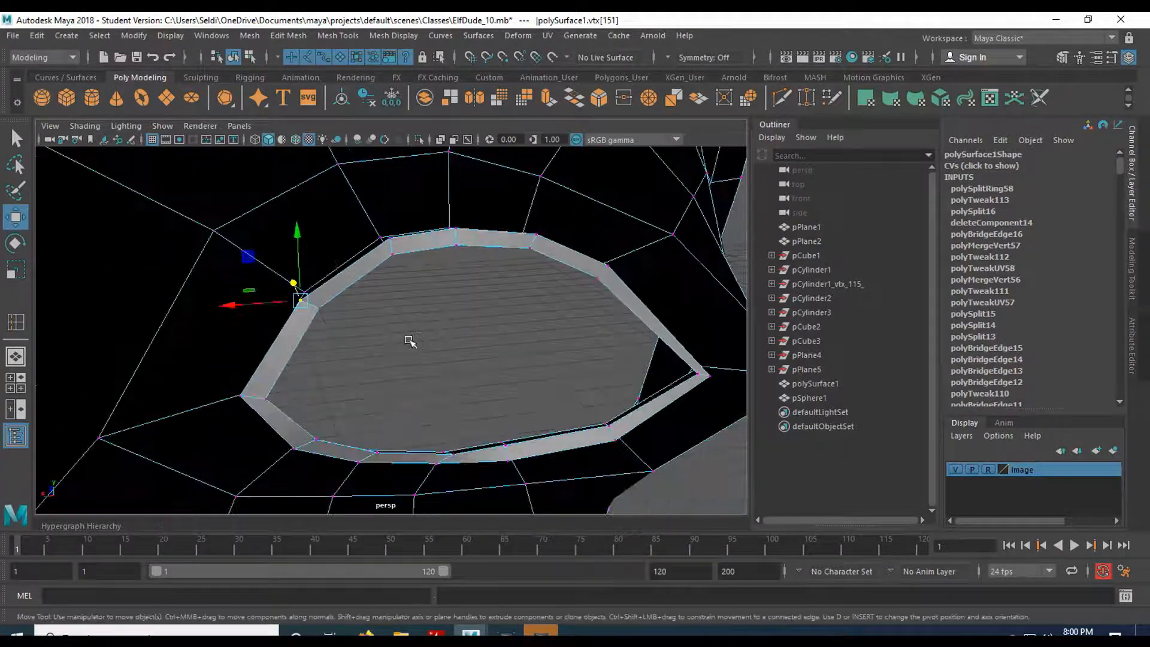
pyautogui.keyDown('shift'); pyautogui.doubleClick(395, 236); pyautogui.keyUp('shift')
pyautogui.keyDown('alt'); pyautogui.moveTo(398, 239); pyautogui.dragTo(461, 326); pyautogui.keyUp('alt')
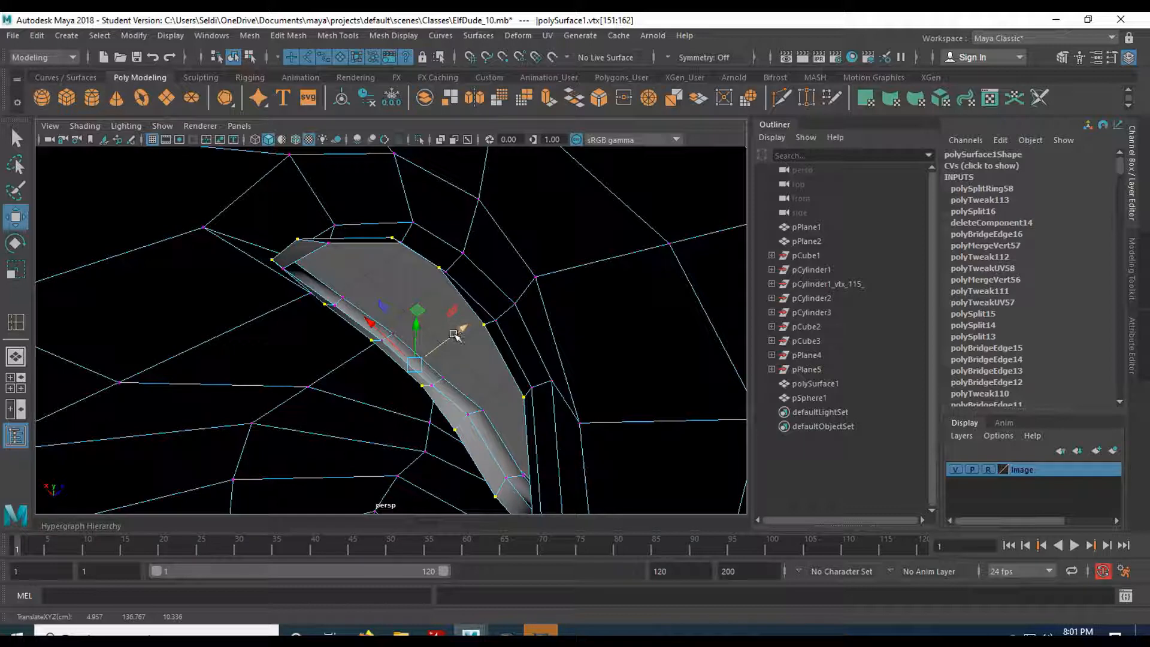
pyautogui.moveTo(460, 330); pyautogui.dragTo(221, 244)
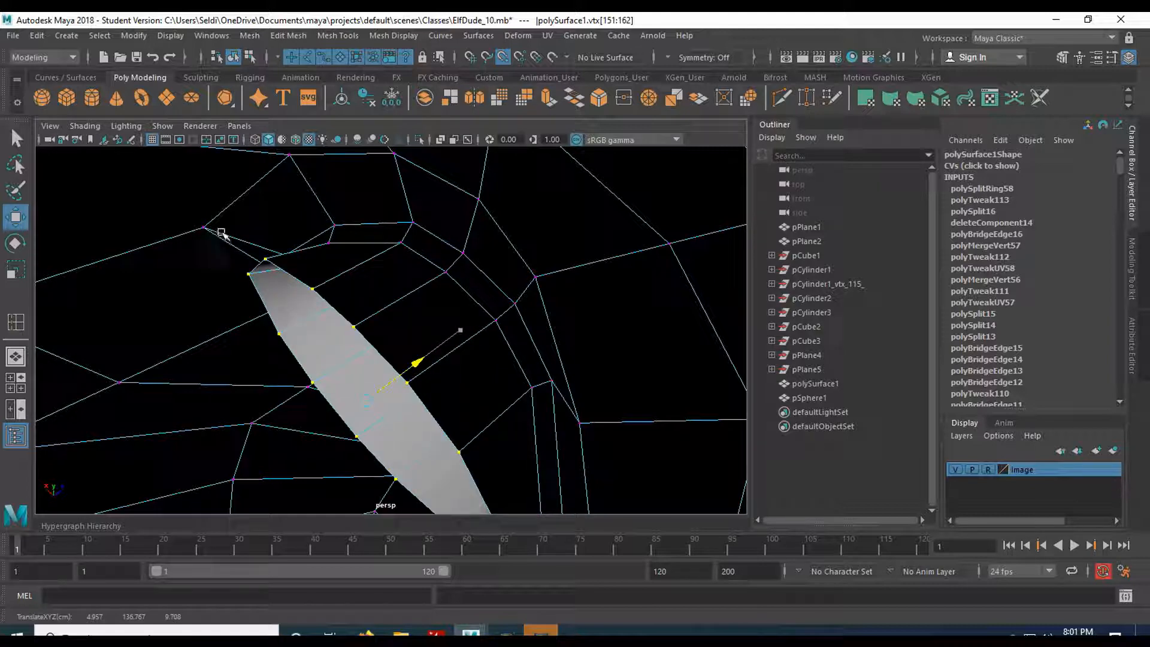
pyautogui.moveTo(214, 224); pyautogui.dragTo(214, 225)
# - Leave vertex editing, select the eyeball sphere, and return it to the socket by setting Translate X to 0
pyautogui.keyDown('alt'); pyautogui.moveTo(434, 331); pyautogui.dragTo(418, 307); pyautogui.keyUp('alt')
pyautogui.keyDown('alt'); pyautogui.moveTo(418, 352); pyautogui.dragTo(389, 349); pyautogui.keyUp('alt')
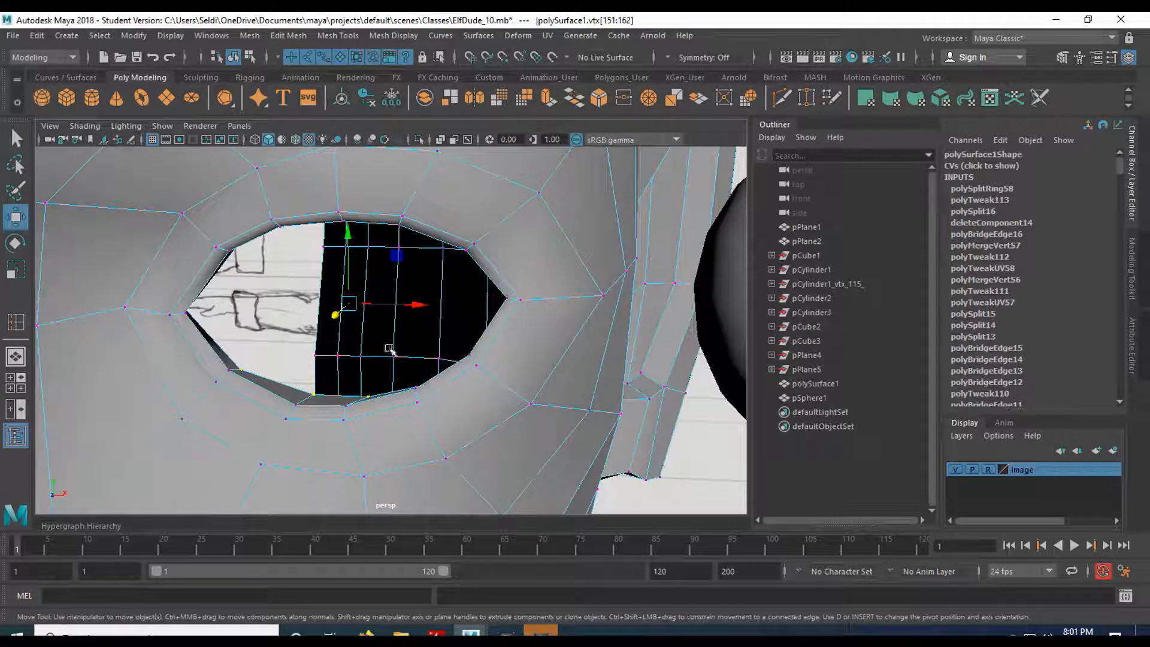
pyautogui.scroll(-3, 728, 290)
pyautogui.click(728, 289)
pyautogui.moveTo(728, 290); pyautogui.dragTo(773, 210, button='right')
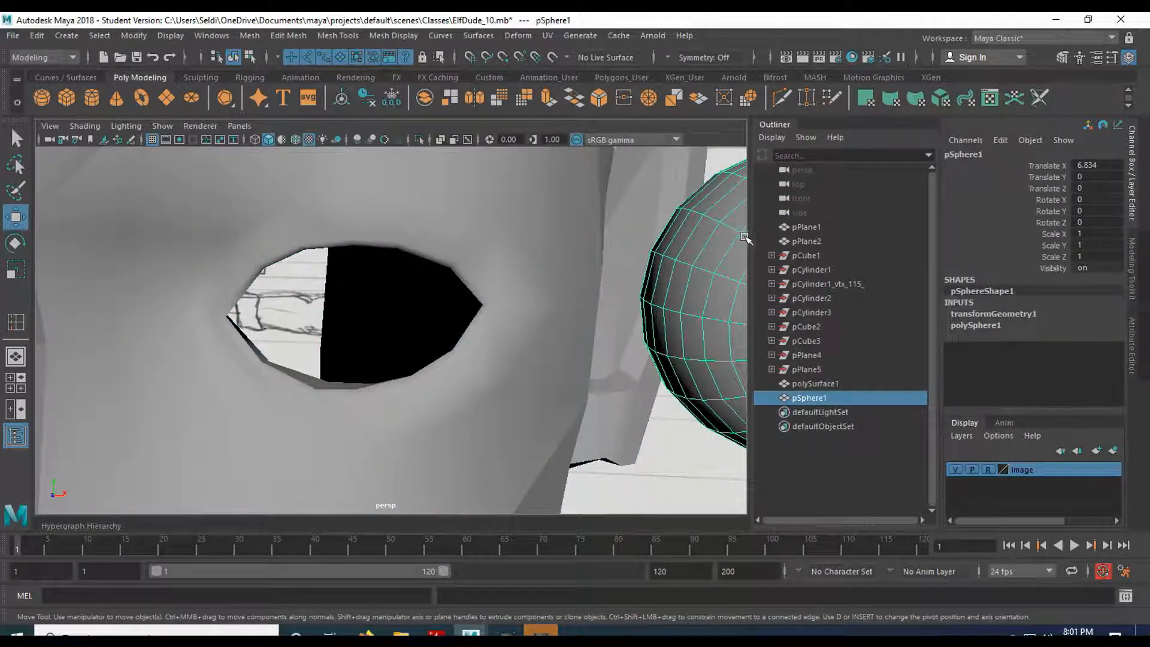
pyautogui.click(1090, 165)
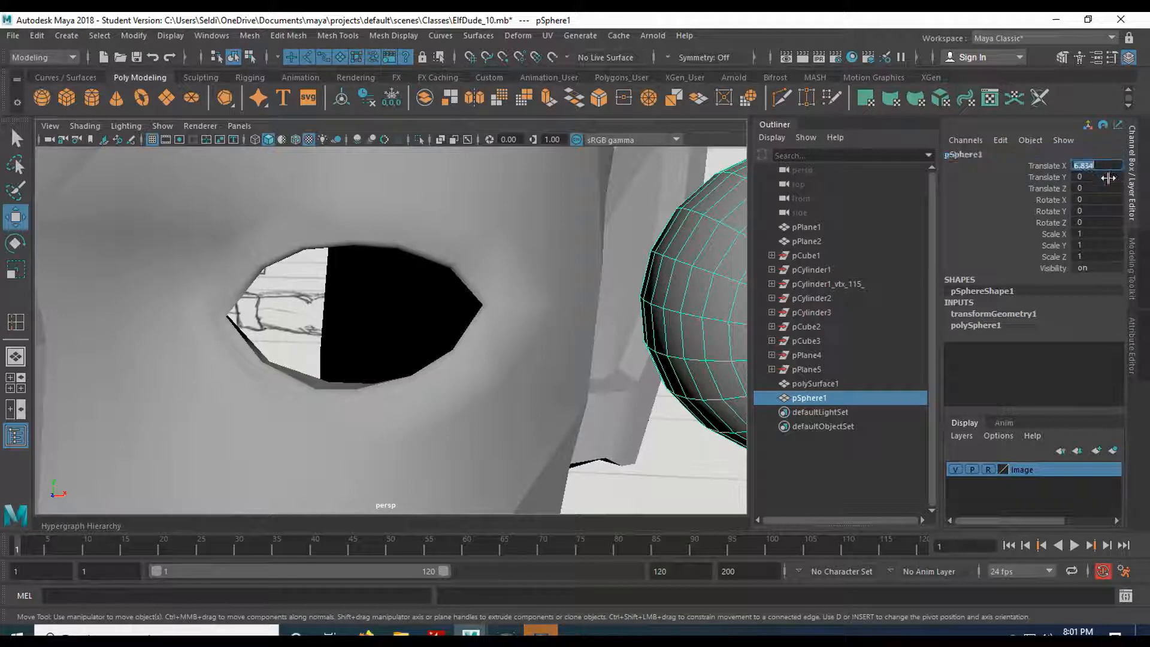
pyautogui.press('Return')
pyautogui.keyDown('alt'); pyautogui.moveTo(602, 328); pyautogui.dragTo(474, 312); pyautogui.keyUp('alt')
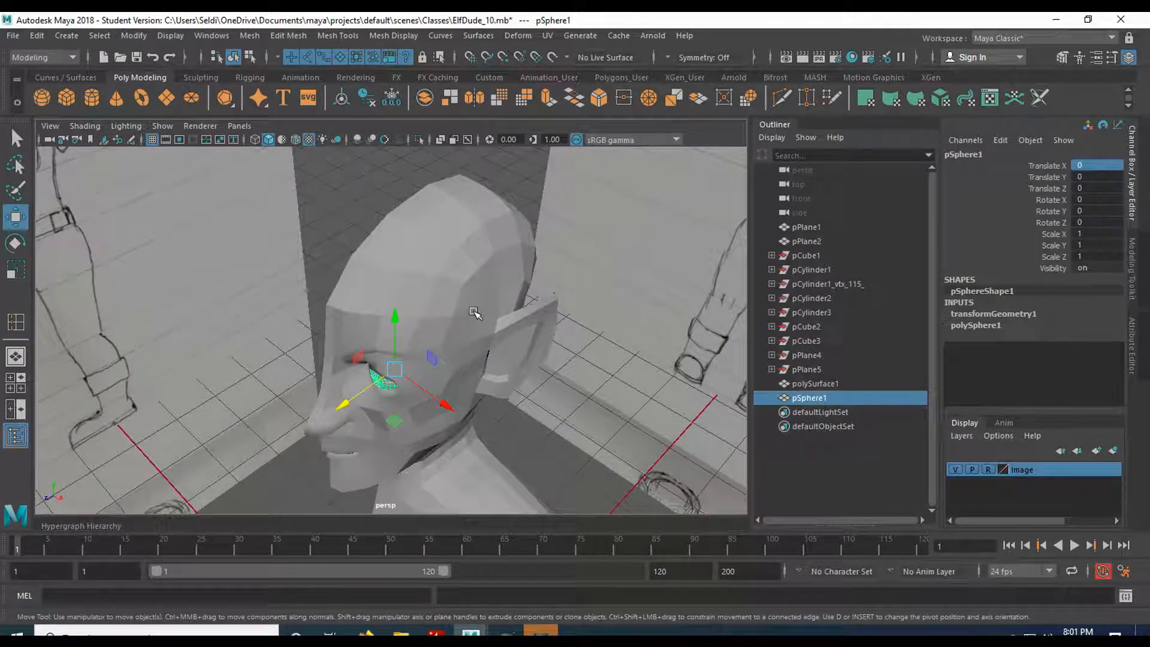
# - Switch the head mesh to face editing and select the face loop running around the forehead
pyautogui.click(472, 310)
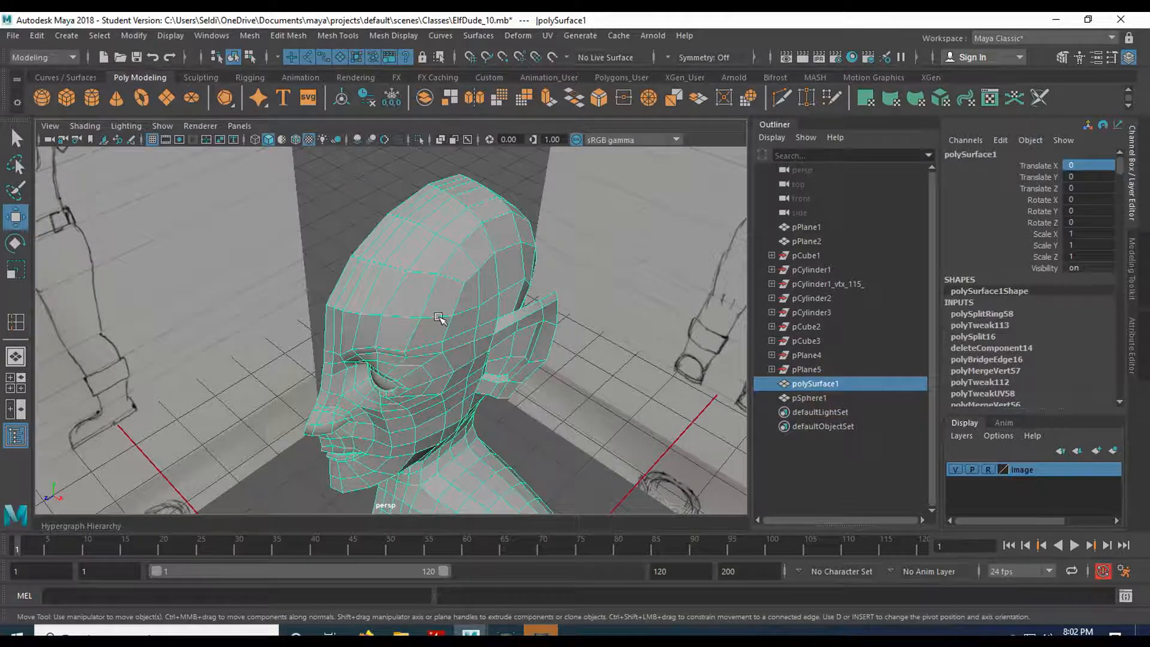
pyautogui.scroll(3, 445, 302)
pyautogui.keyDown('alt'); pyautogui.moveTo(447, 290); pyautogui.dragTo(464, 336); pyautogui.keyUp('alt')
pyautogui.moveTo(463, 228); pyautogui.dragTo(455, 270, button='right')
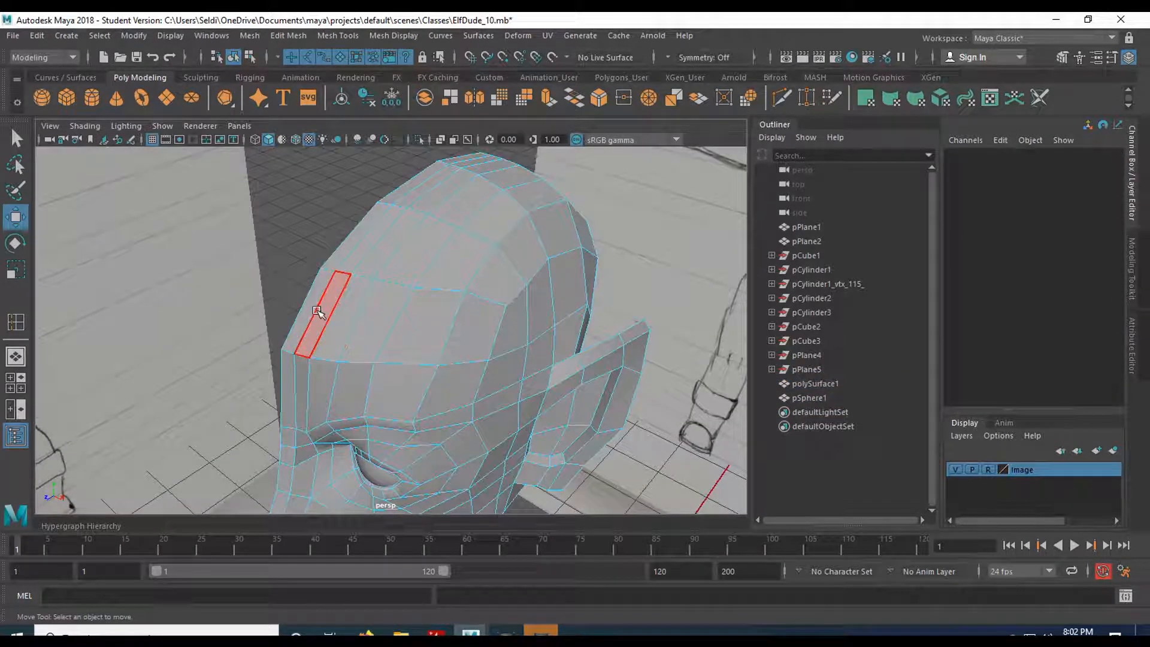
pyautogui.click(293, 339)
pyautogui.press('q')
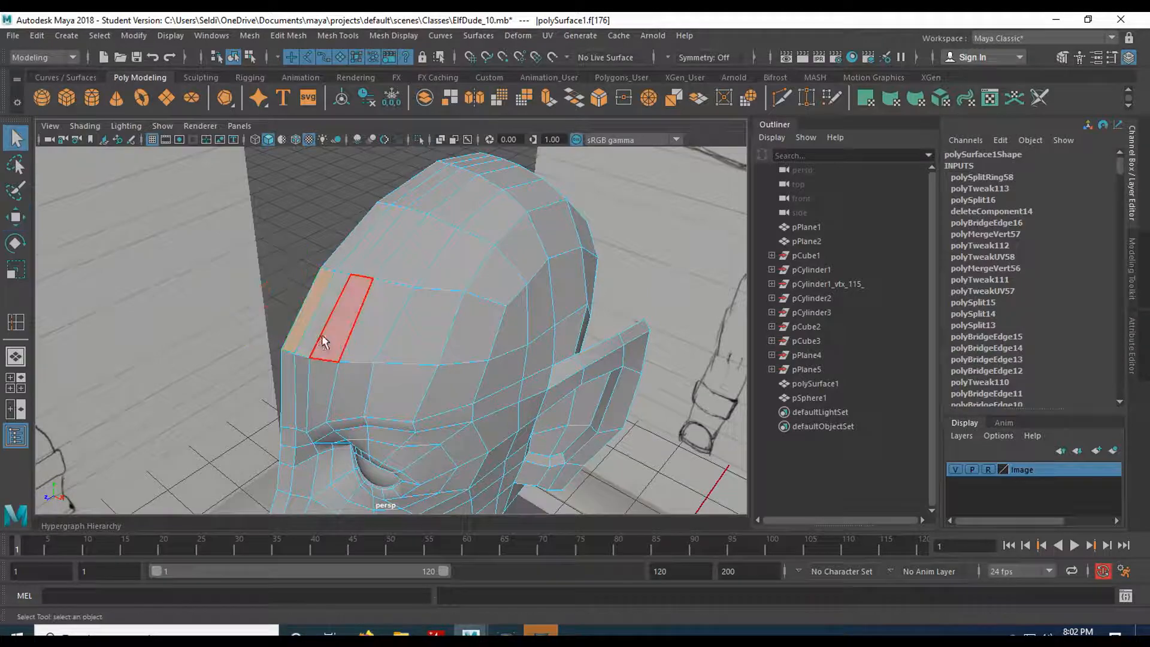
pyautogui.doubleClick(309, 336)
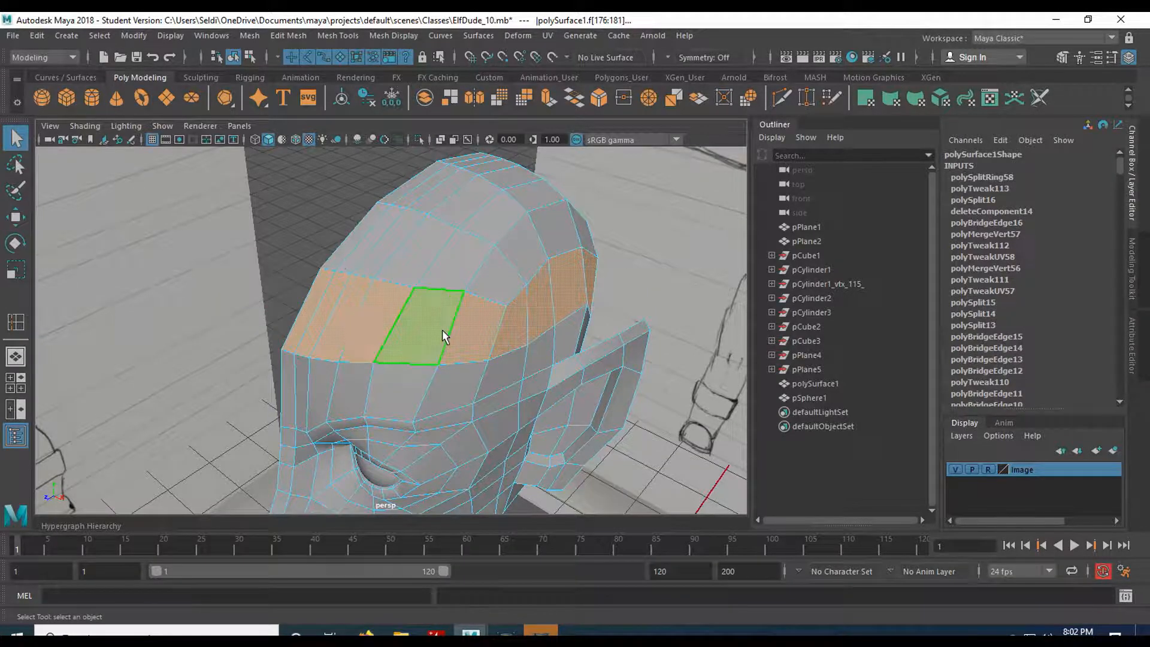
# - Add the faces directly above the forehead band to the selection one by one, undoing the unwanted loop selection
pyautogui.keyDown('alt'); pyautogui.moveTo(668, 304); pyautogui.dragTo(458, 282); pyautogui.keyUp('alt')
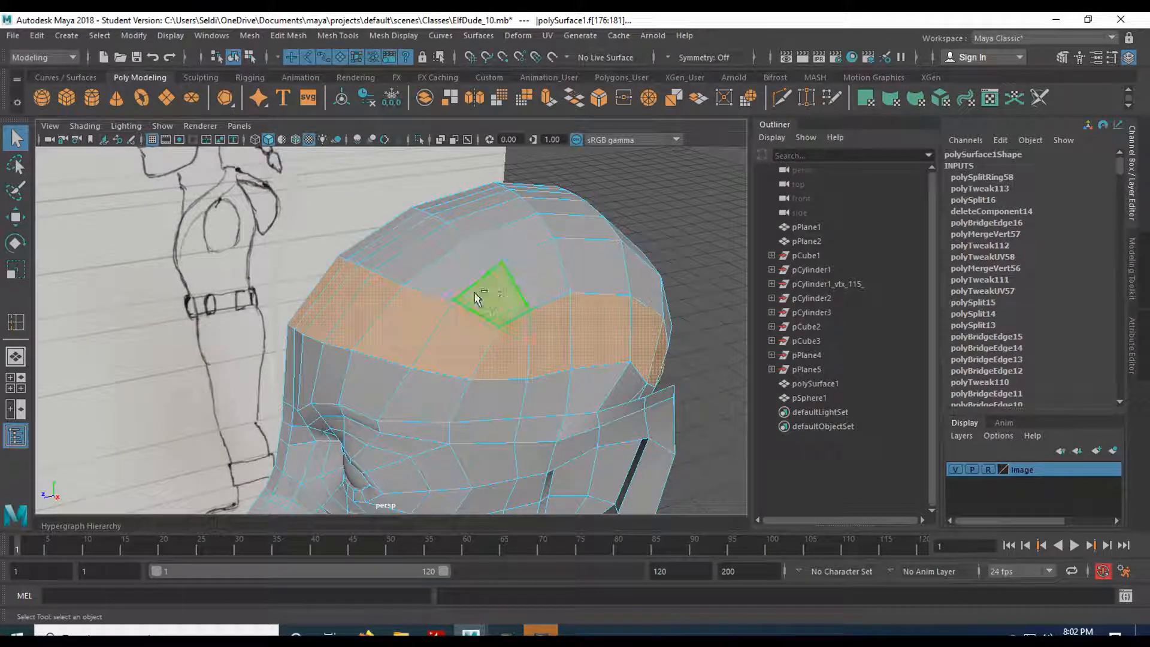
pyautogui.keyDown('shift'); pyautogui.doubleClick(459, 290); pyautogui.keyUp('shift')
pyautogui.hotkey('ctrl', 'z')
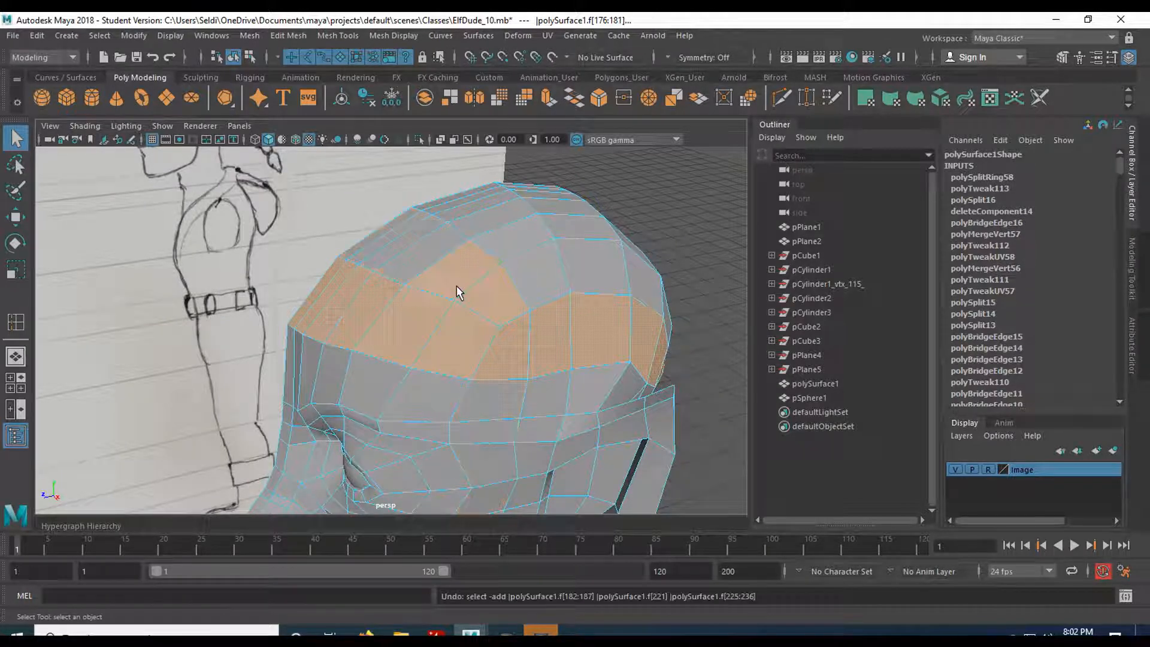
pyautogui.keyDown('shift'); pyautogui.click(423, 267); pyautogui.keyUp('shift')
pyautogui.keyDown('shift'); pyautogui.click(392, 250); pyautogui.keyUp('shift')
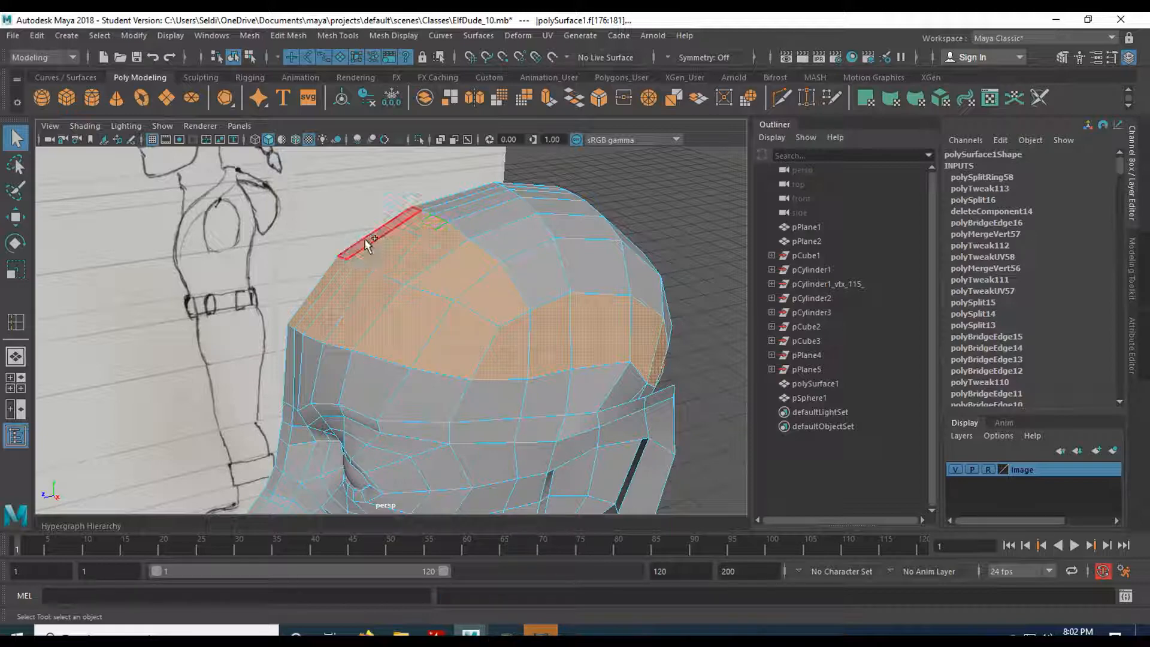
# - Add the scalp faces above the ear with the Paint Selection Tool and check the tool's brush settings
pyautogui.keyDown('alt'); pyautogui.moveTo(501, 277); pyautogui.dragTo(357, 277); pyautogui.keyUp('alt')
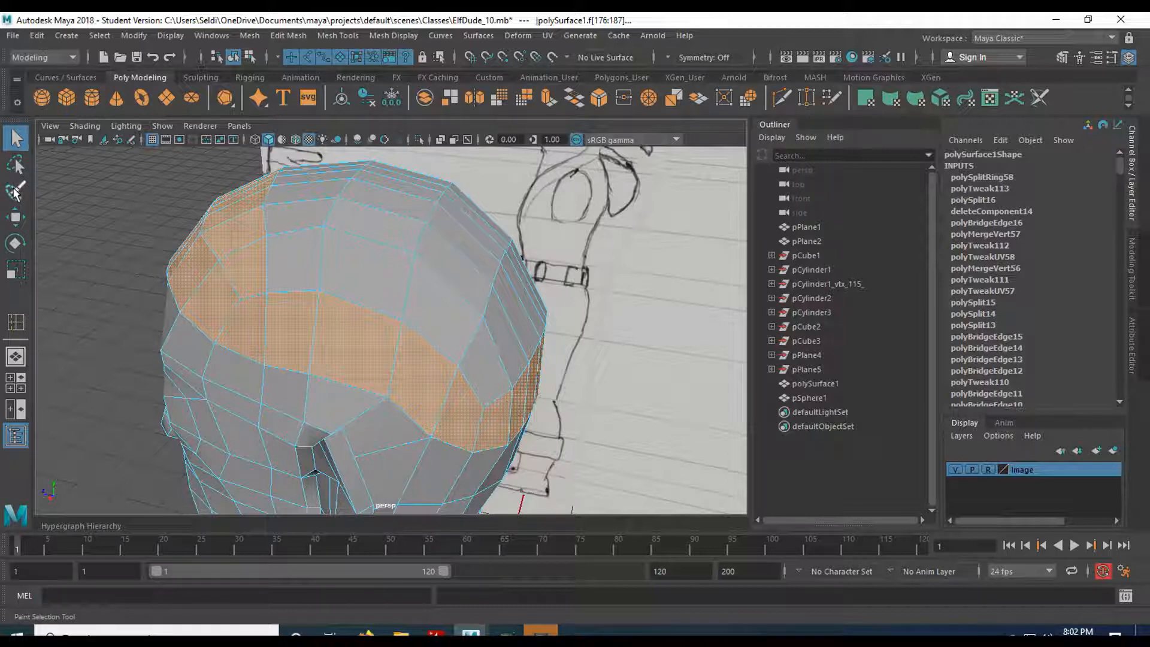
pyautogui.click(16, 190)
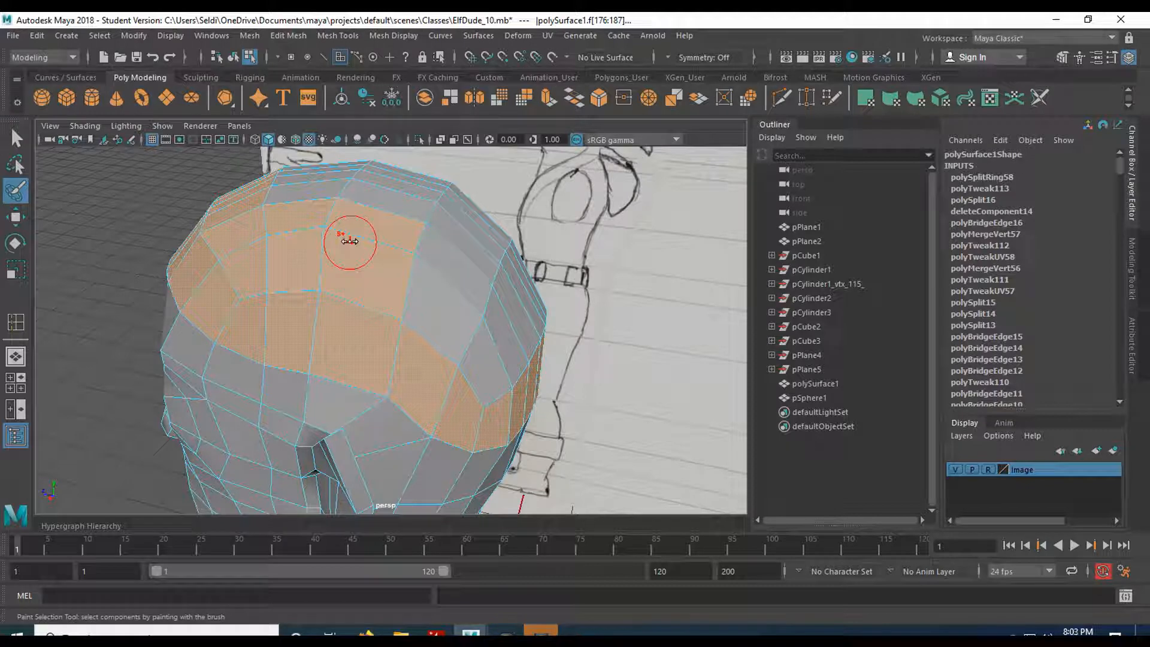
pyautogui.moveTo(350, 241)
pyautogui.mouseDown()
pyautogui.moveTo(478, 231)
pyautogui.moveTo(355, 230)
pyautogui.moveTo(372, 230)
pyautogui.mouseUp()
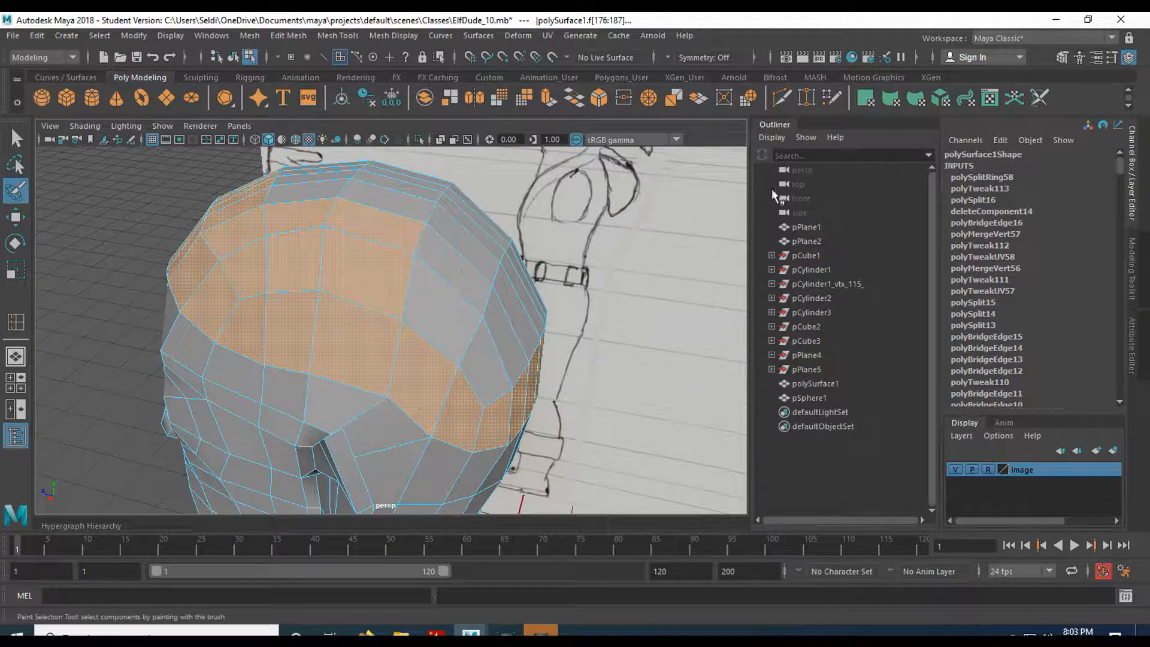
pyautogui.click(1113, 58)
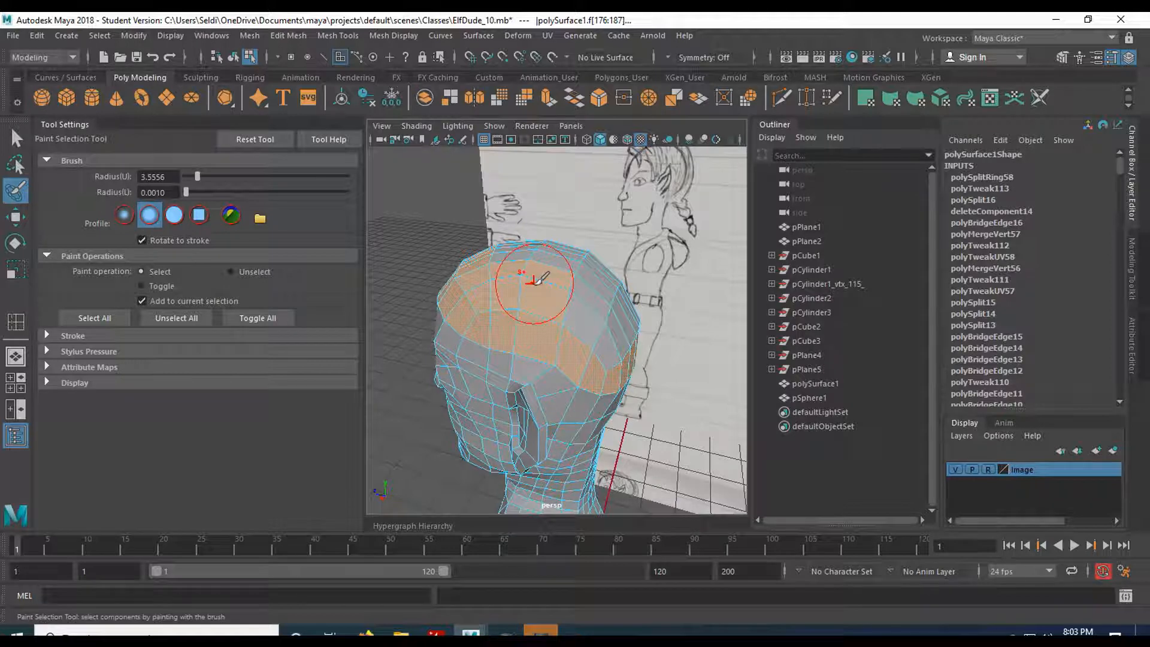
pyautogui.click(1112, 58)
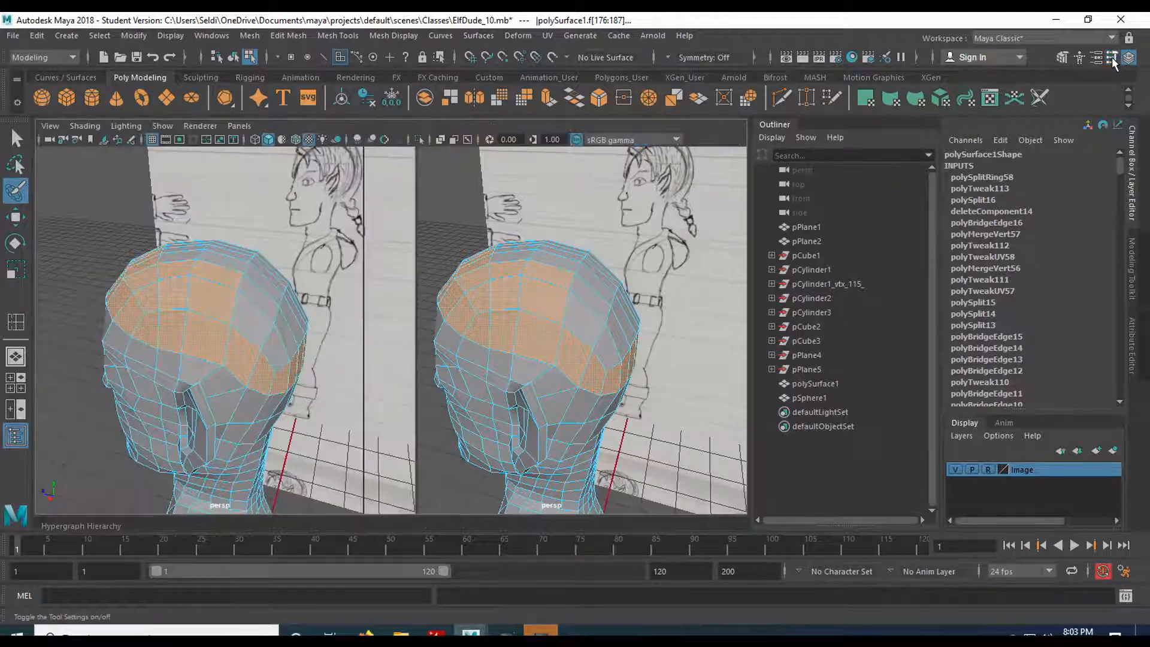
# - Paint the faces over the crown and upper side of the skull into the scalp selection
pyautogui.moveTo(473, 313)
pyautogui.keyDown('alt'); pyautogui.mouseDown()
pyautogui.moveTo(380, 317)
pyautogui.moveTo(444, 346)
pyautogui.moveTo(407, 265)
pyautogui.mouseUp(); pyautogui.keyUp('alt')
pyautogui.moveTo(381, 210); pyautogui.dragTo(423, 192)
pyautogui.moveTo(353, 233)
pyautogui.keyDown('alt'); pyautogui.mouseDown()
pyautogui.moveTo(456, 264)
pyautogui.moveTo(480, 257)
pyautogui.mouseUp(); pyautogui.keyUp('alt')
pyautogui.moveTo(267, 219)
pyautogui.mouseDown()
pyautogui.moveTo(334, 256)
pyautogui.moveTo(344, 240)
pyautogui.moveTo(372, 246)
pyautogui.moveTo(456, 298)
pyautogui.moveTo(270, 244)
pyautogui.moveTo(257, 226)
pyautogui.moveTo(268, 230)
pyautogui.mouseUp()
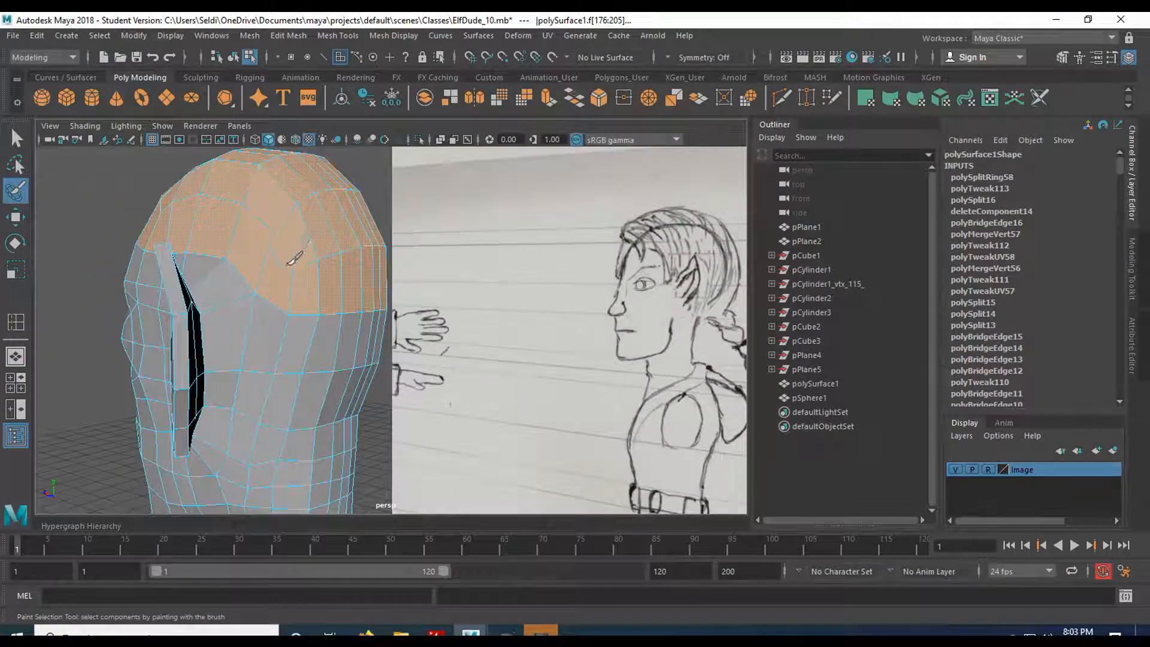
# - Paint the back-of-head faces into the selection, undoing the first stroke and repainting them behind the ear
pyautogui.moveTo(264, 294)
pyautogui.mouseDown()
pyautogui.moveTo(288, 326)
pyautogui.moveTo(325, 299)
pyautogui.moveTo(332, 380)
pyautogui.moveTo(366, 347)
pyautogui.mouseUp()
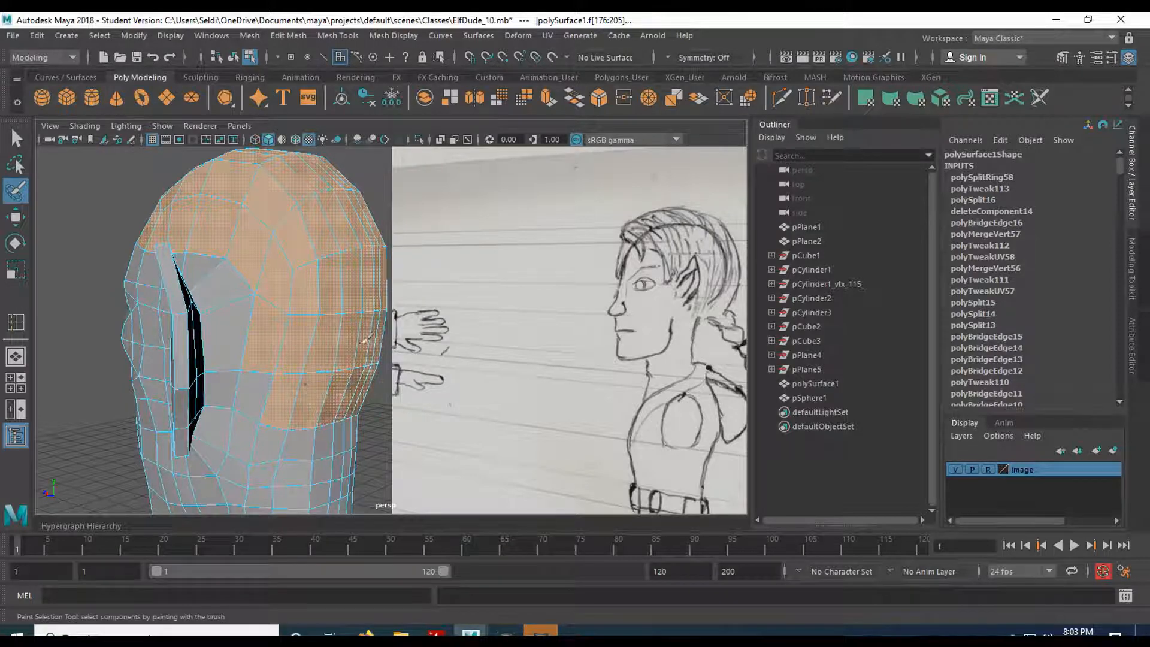
pyautogui.moveTo(313, 385)
pyautogui.keyDown('alt'); pyautogui.mouseDown()
pyautogui.moveTo(300, 313)
pyautogui.moveTo(440, 321)
pyautogui.moveTo(343, 306)
pyautogui.moveTo(313, 329)
pyautogui.moveTo(398, 321)
pyautogui.moveTo(263, 261)
pyautogui.moveTo(210, 259)
pyautogui.moveTo(226, 264)
pyautogui.moveTo(269, 231)
pyautogui.moveTo(360, 268)
pyautogui.moveTo(423, 236)
pyautogui.moveTo(443, 318)
pyautogui.moveTo(302, 270)
pyautogui.moveTo(452, 261)
pyautogui.moveTo(354, 256)
pyautogui.moveTo(363, 293)
pyautogui.mouseUp(); pyautogui.keyUp('alt')
pyautogui.press('b')
pyautogui.hotkey('ctrl', 'z')
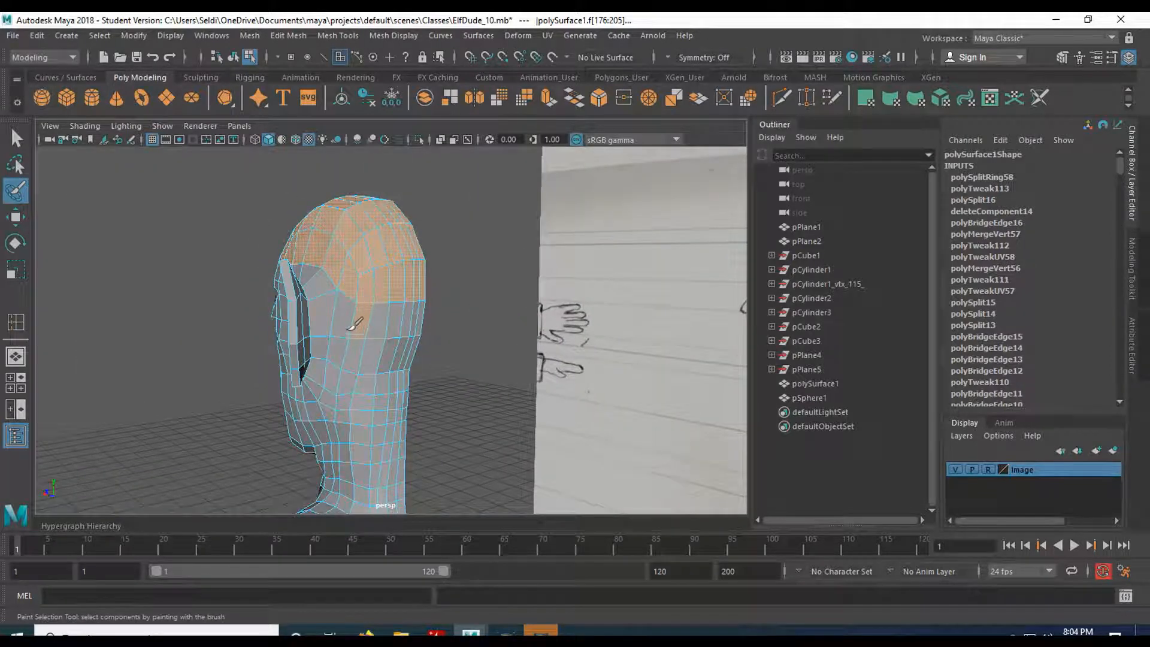
pyautogui.moveTo(370, 357); pyautogui.dragTo(433, 344)
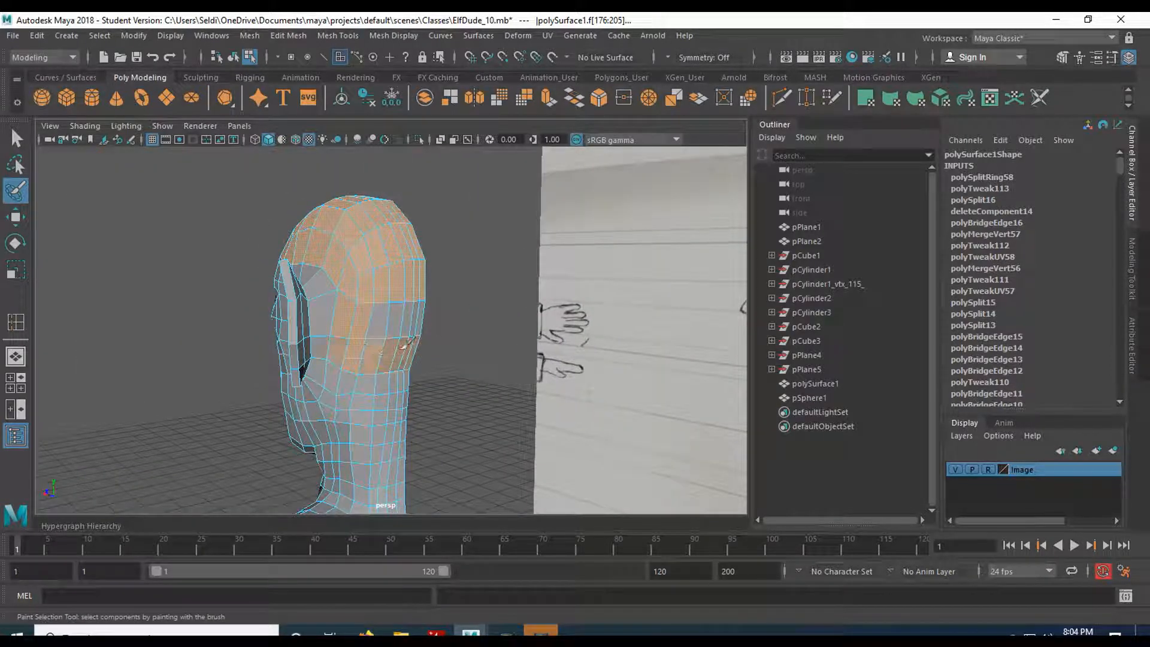
# - Paint the temple, sideburn and remaining around-the-ear faces into the scalp selection, then leave the Paint Selection Tool
pyautogui.keyDown('alt'); pyautogui.moveTo(354, 307); pyautogui.dragTo(315, 295); pyautogui.keyUp('alt')
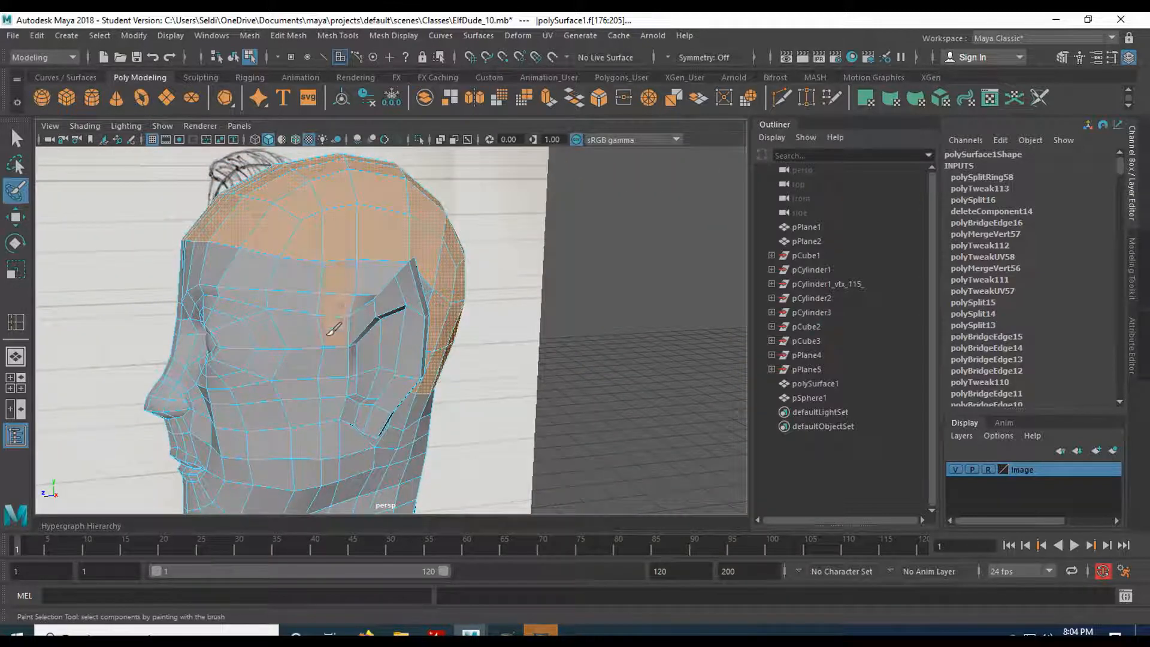
pyautogui.moveTo(329, 295)
pyautogui.mouseDown()
pyautogui.moveTo(313, 270)
pyautogui.moveTo(303, 282)
pyautogui.moveTo(316, 305)
pyautogui.mouseUp()
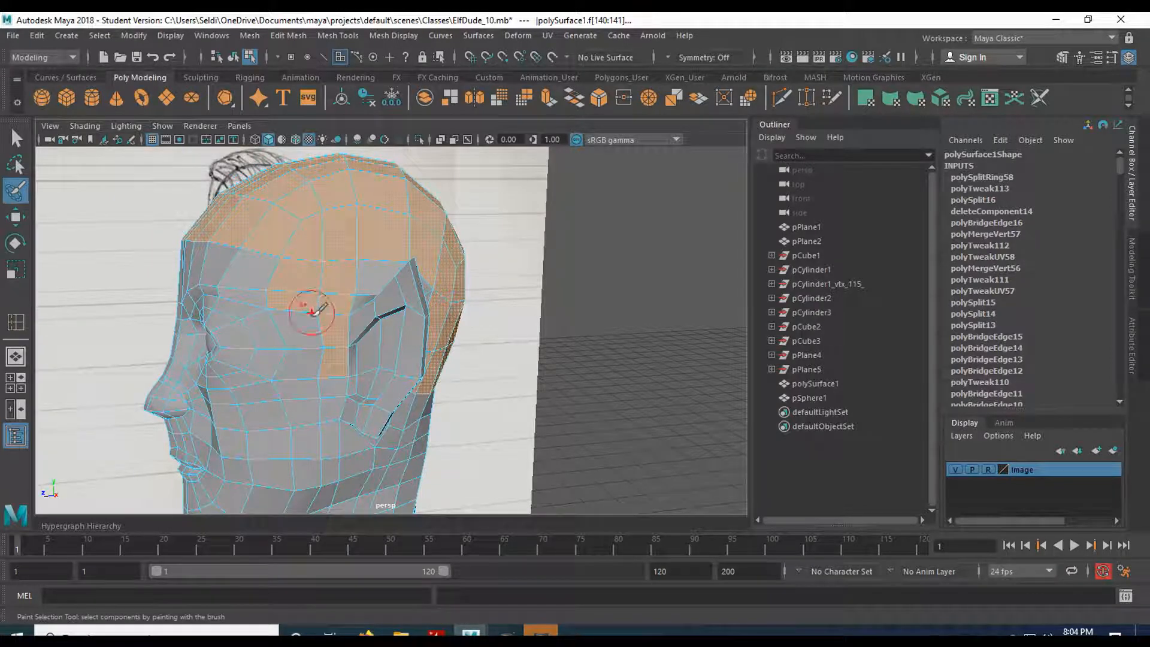
pyautogui.moveTo(315, 332)
pyautogui.mouseDown()
pyautogui.moveTo(309, 352)
pyautogui.moveTo(303, 303)
pyautogui.mouseUp()
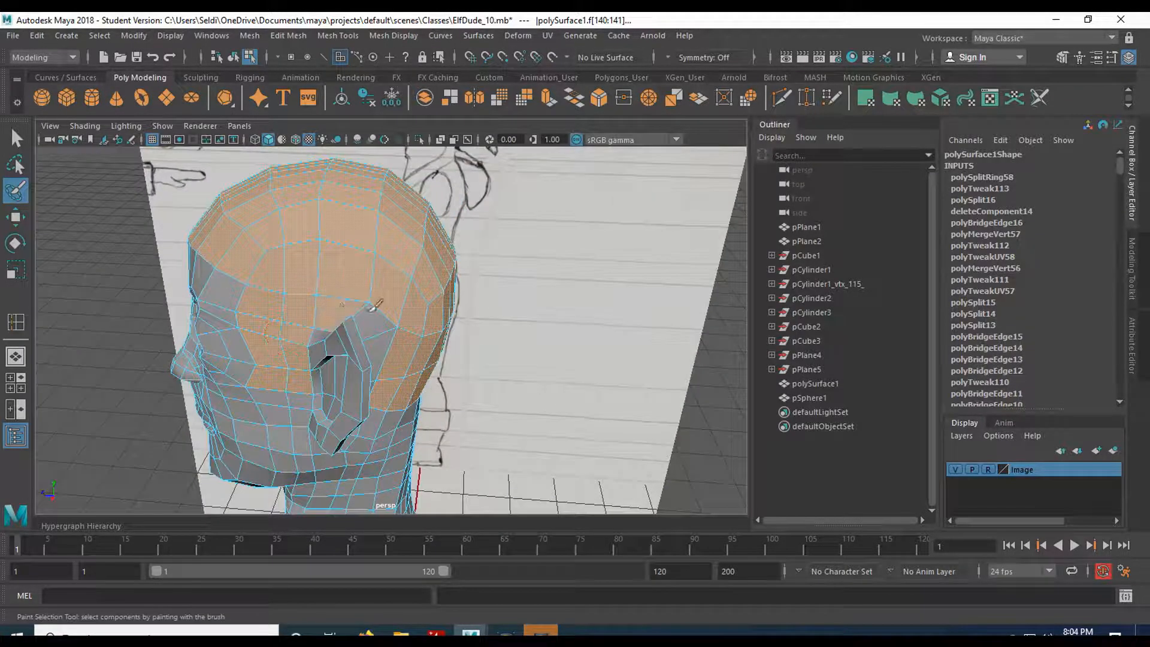
pyautogui.keyDown('alt'); pyautogui.moveTo(388, 326); pyautogui.dragTo(315, 275); pyautogui.keyUp('alt')
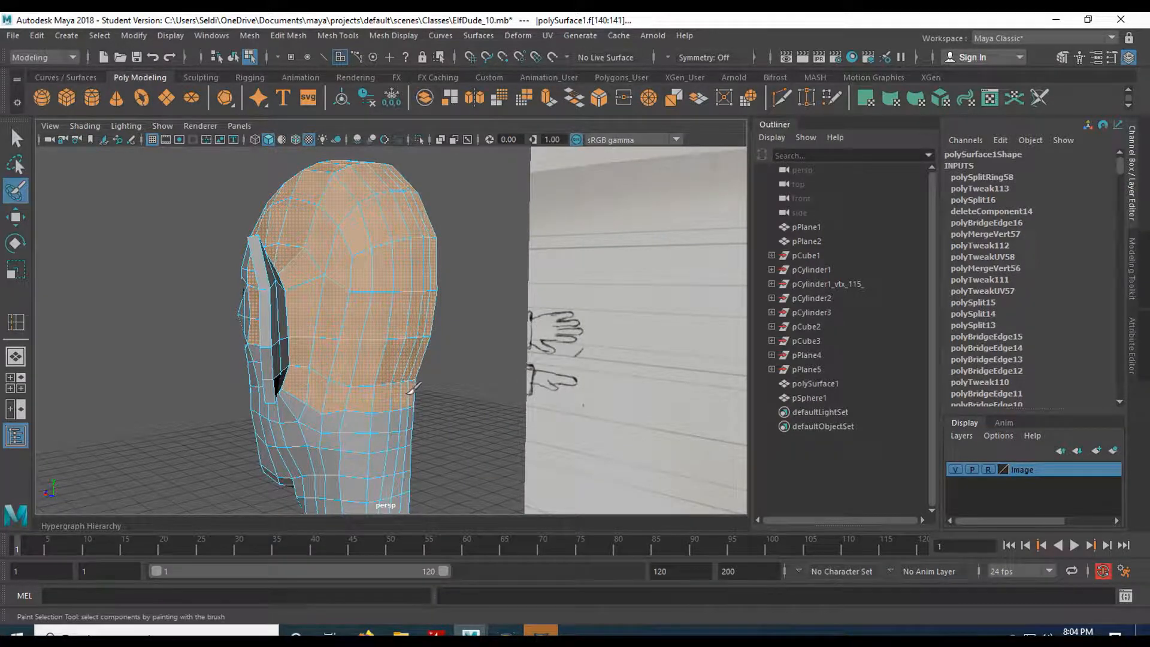
pyautogui.keyDown('alt'); pyautogui.moveTo(321, 380); pyautogui.dragTo(359, 370); pyautogui.keyUp('alt')
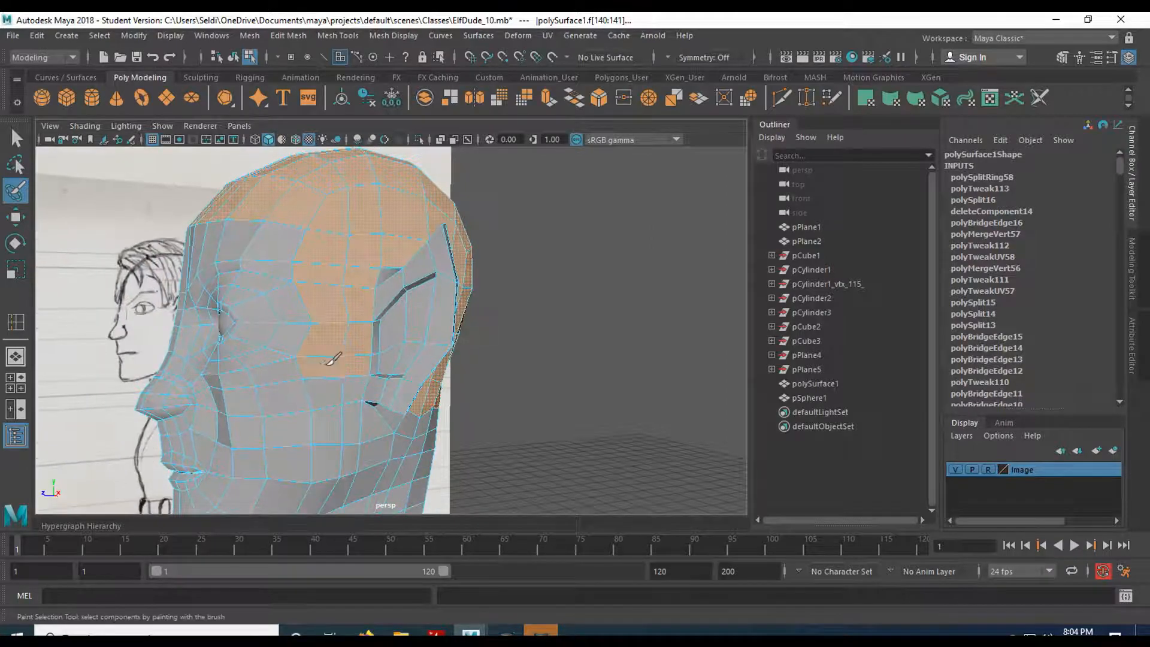
pyautogui.moveTo(316, 333)
pyautogui.keyDown('alt'); pyautogui.mouseDown()
pyautogui.moveTo(605, 318)
pyautogui.moveTo(305, 344)
pyautogui.mouseUp(); pyautogui.keyUp('alt')
pyautogui.press('q')
pyautogui.scroll(-4, 397, 273)
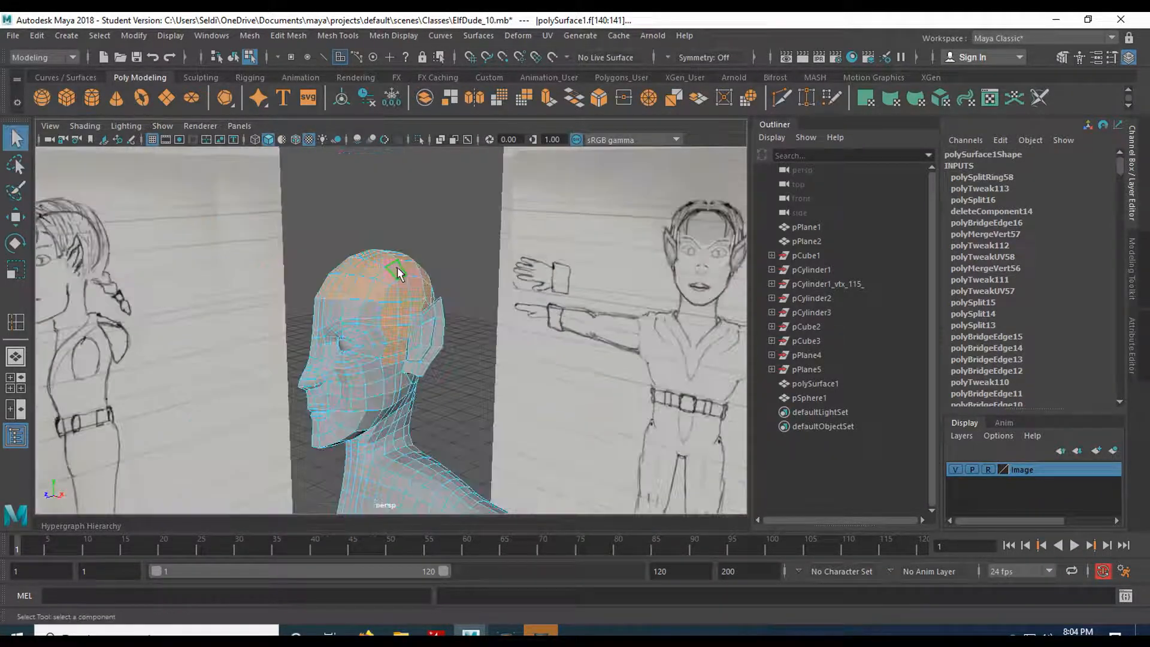
pyautogui.scroll(2, 396, 272)
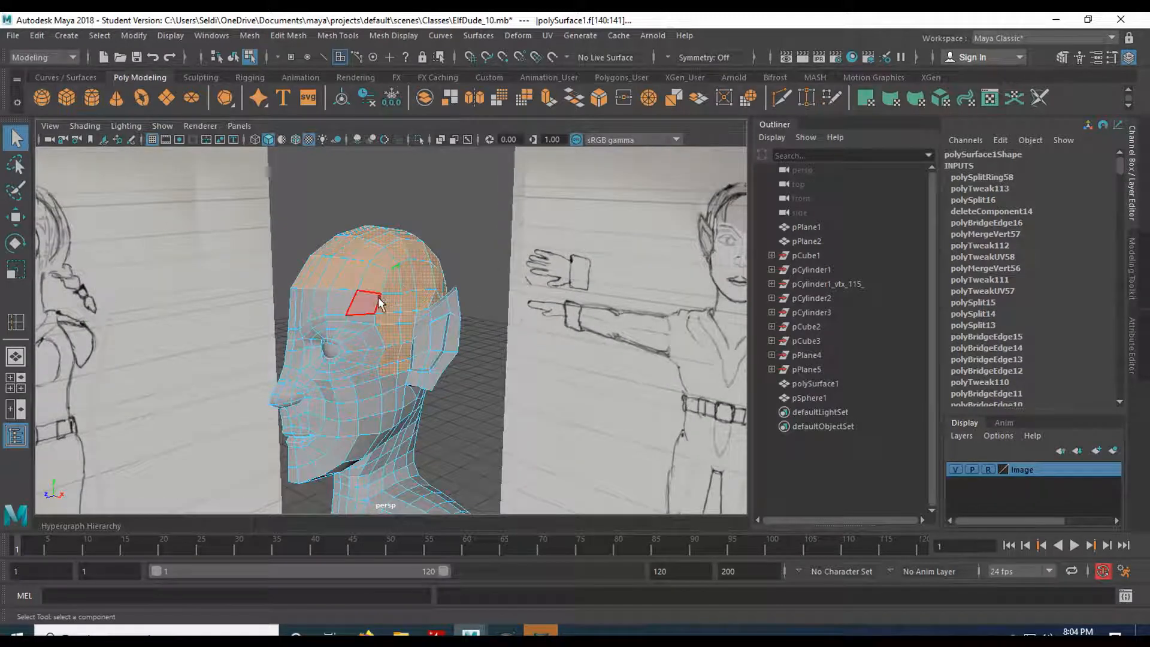
# - Duplicate the selected scalp faces as a separate mesh with no offset, then clear the selection
pyautogui.click(286, 35)
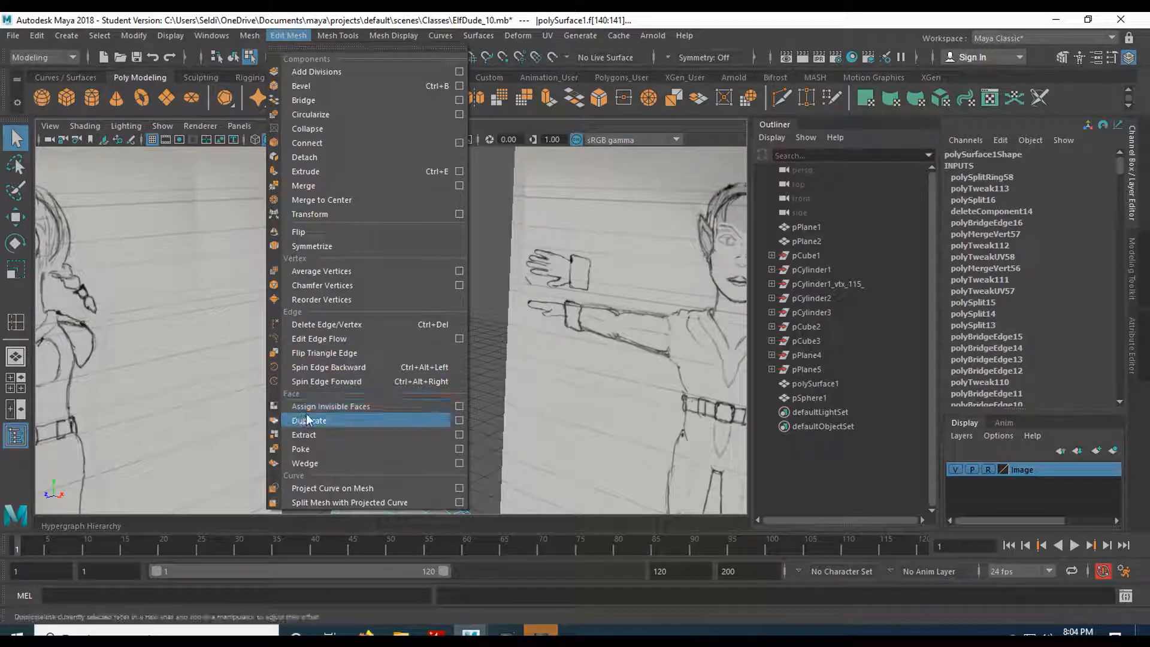
pyautogui.click(343, 422)
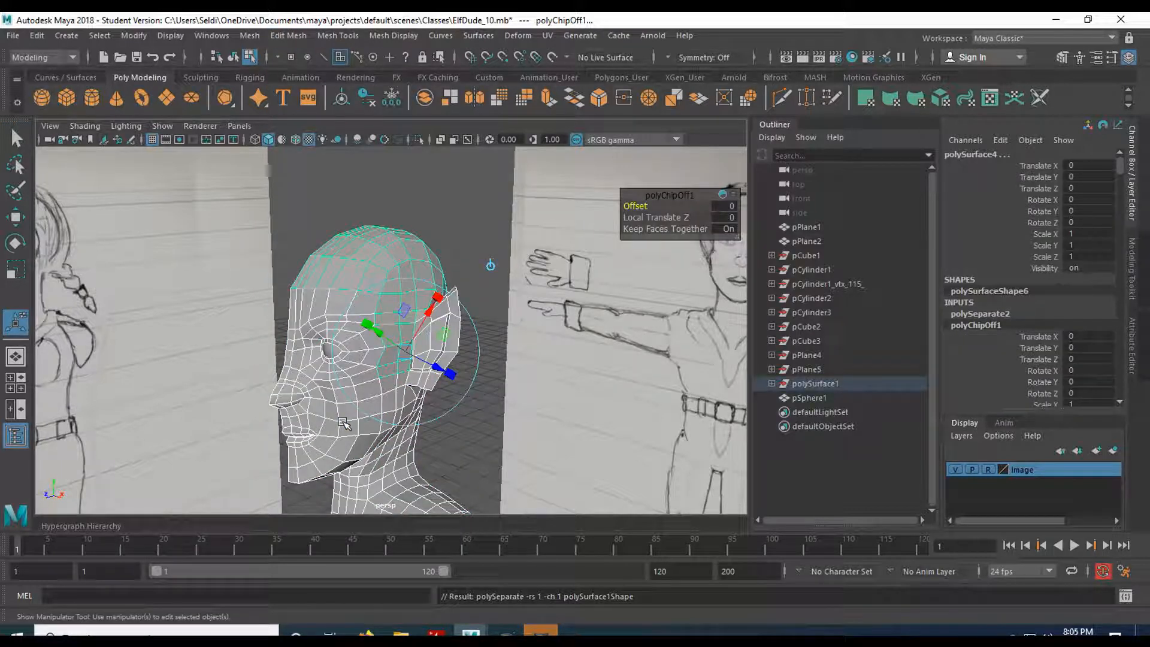
pyautogui.press('q')
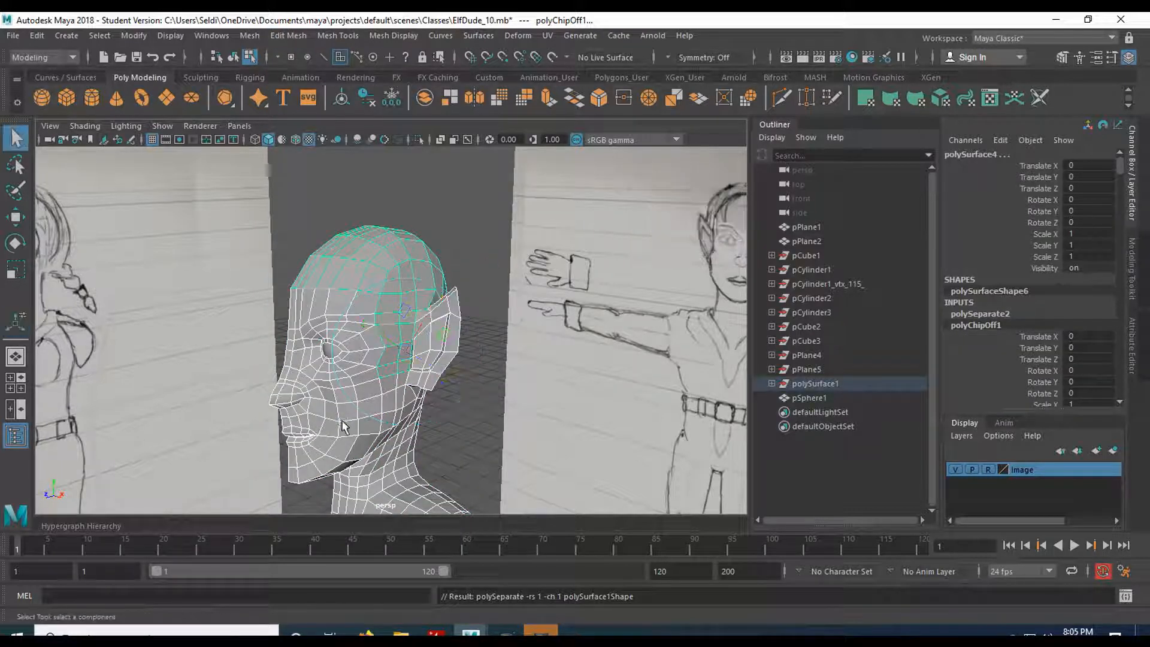
pyautogui.click(404, 197)
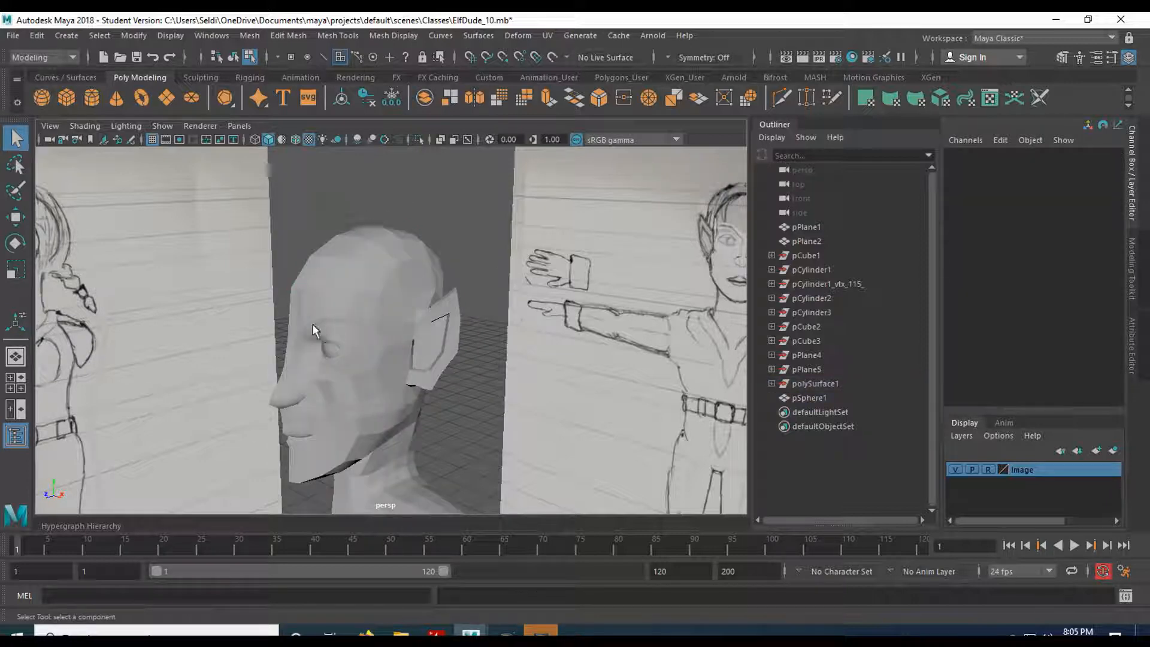
# - Return to object mode and select only the duplicated scalp piece, leaving the head mesh out of the selection
pyautogui.click(302, 339)
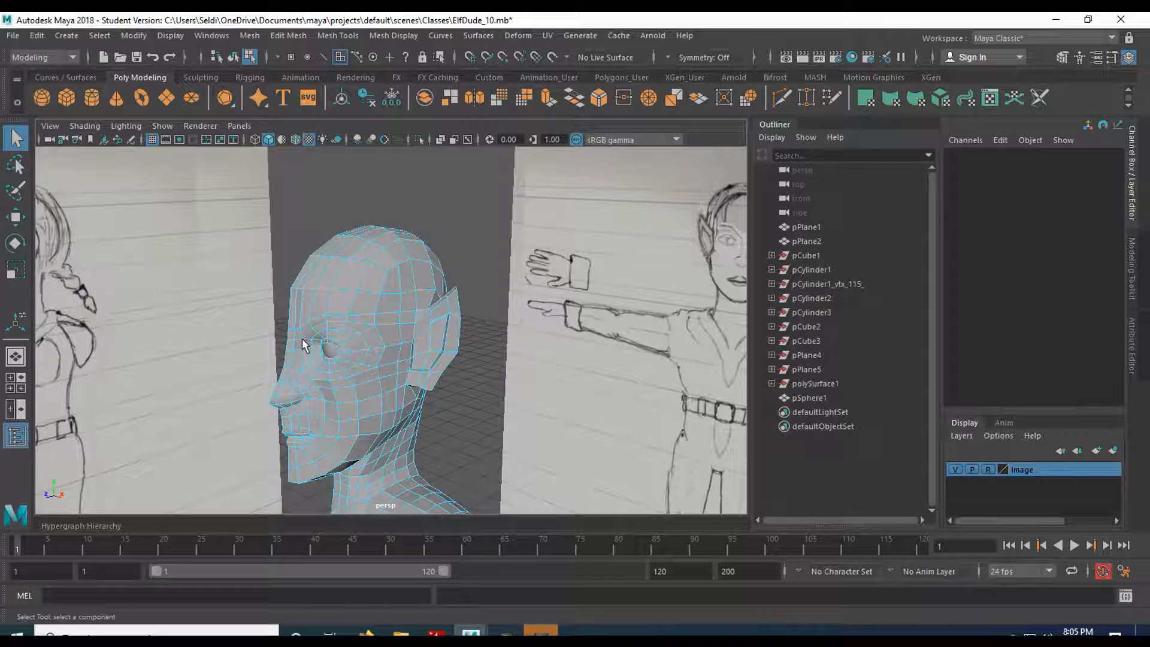
pyautogui.moveTo(308, 267); pyautogui.dragTo(355, 206, button='right')
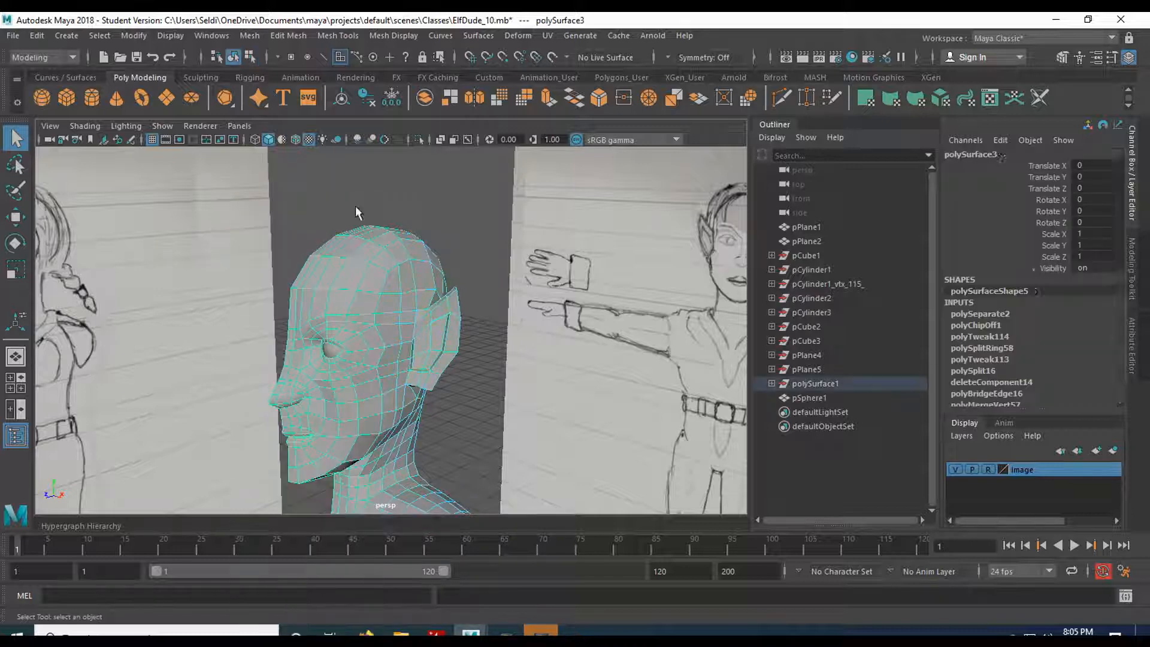
pyautogui.click(310, 251)
pyautogui.click(318, 268)
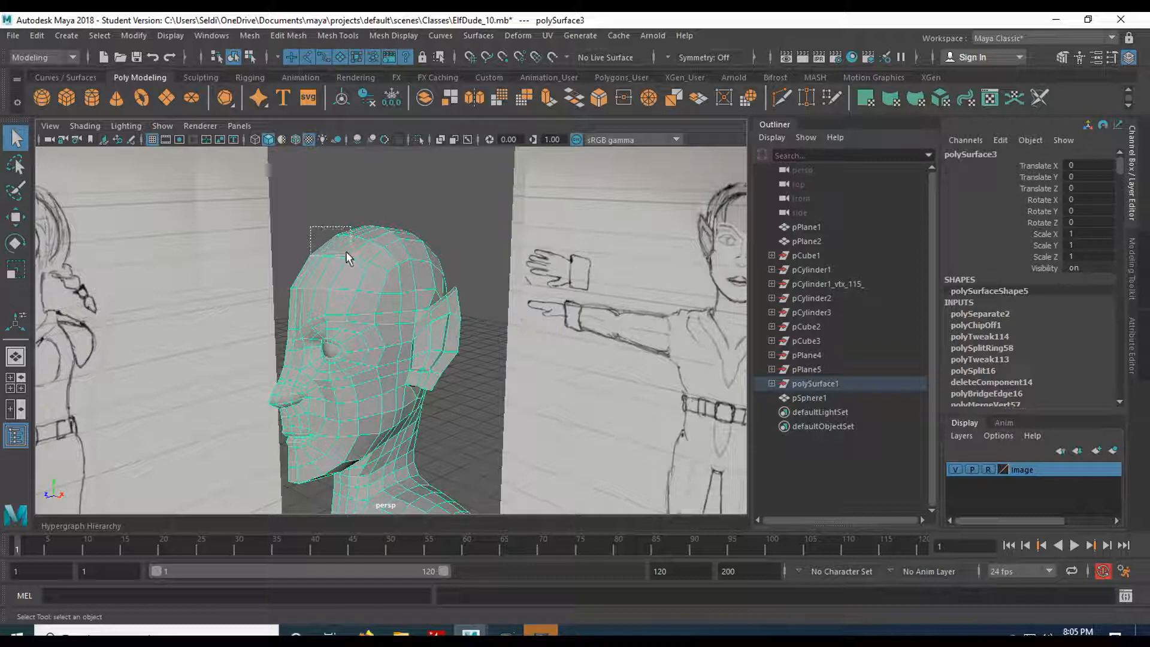
pyautogui.click(361, 268)
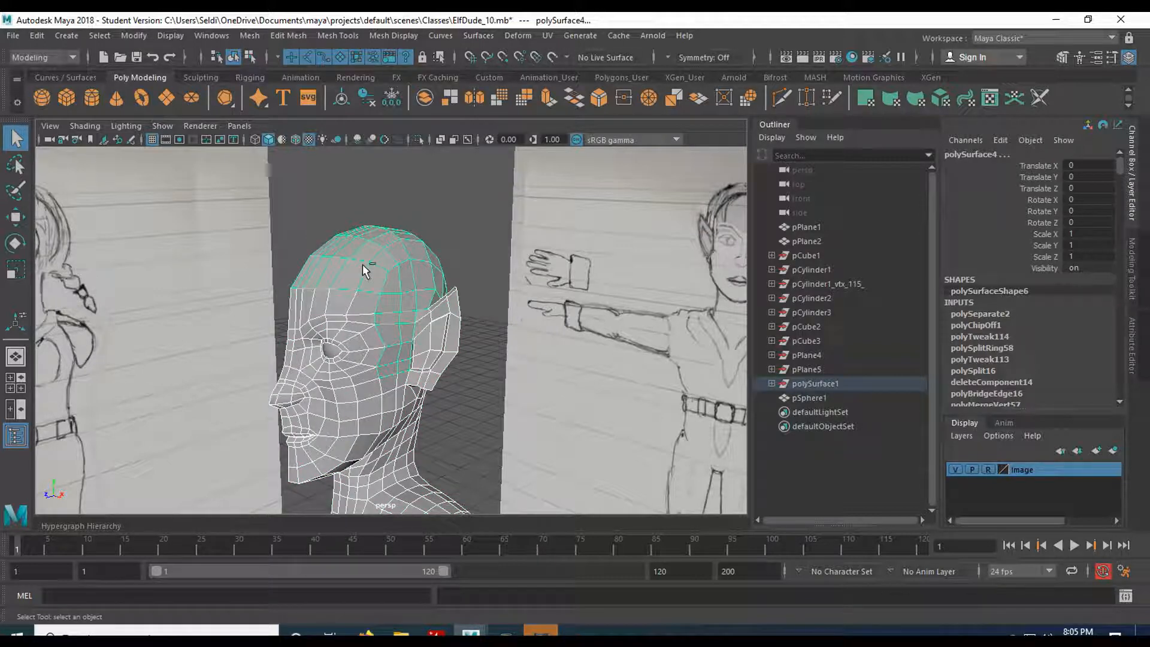
pyautogui.keyDown('ctrl'); pyautogui.click(329, 312); pyautogui.keyUp('ctrl')
pyautogui.moveTo(370, 304)
pyautogui.keyDown('alt'); pyautogui.mouseDown()
pyautogui.moveTo(350, 293)
pyautogui.moveTo(362, 256)
pyautogui.moveTo(351, 249)
pyautogui.moveTo(423, 259)
pyautogui.moveTo(452, 240)
pyautogui.moveTo(437, 245)
pyautogui.moveTo(467, 245)
pyautogui.moveTo(405, 244)
pyautogui.moveTo(443, 246)
pyautogui.mouseUp(); pyautogui.keyUp('alt')
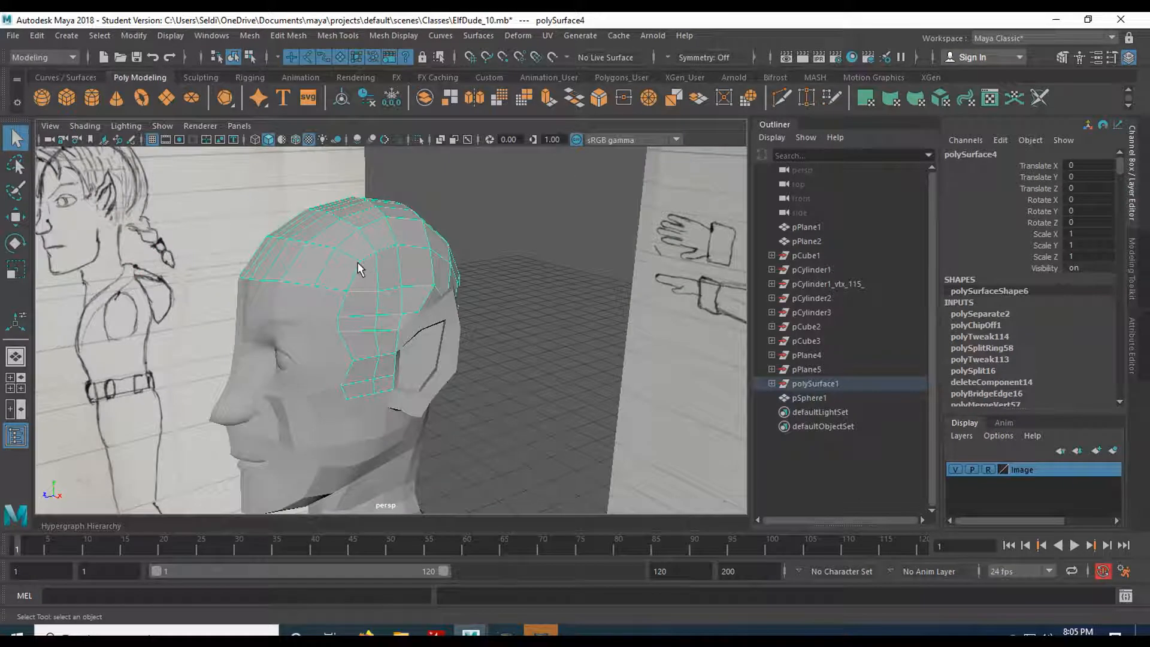
# - Extrude the duplicated scalp piece outward with a Local Translate Z of 2.006 to form a thick hair shell
pyautogui.click(548, 99)
pyautogui.moveTo(458, 296)
pyautogui.keyDown('alt'); pyautogui.mouseDown()
pyautogui.moveTo(511, 367)
pyautogui.moveTo(528, 372)
pyautogui.moveTo(444, 259)
pyautogui.moveTo(334, 197)
pyautogui.moveTo(449, 236)
pyautogui.moveTo(461, 257)
pyautogui.moveTo(595, 269)
pyautogui.moveTo(662, 262)
pyautogui.moveTo(618, 267)
pyautogui.moveTo(598, 250)
pyautogui.moveTo(561, 268)
pyautogui.moveTo(350, 264)
pyautogui.moveTo(561, 263)
pyautogui.moveTo(489, 226)
pyautogui.mouseUp(); pyautogui.keyUp('alt')
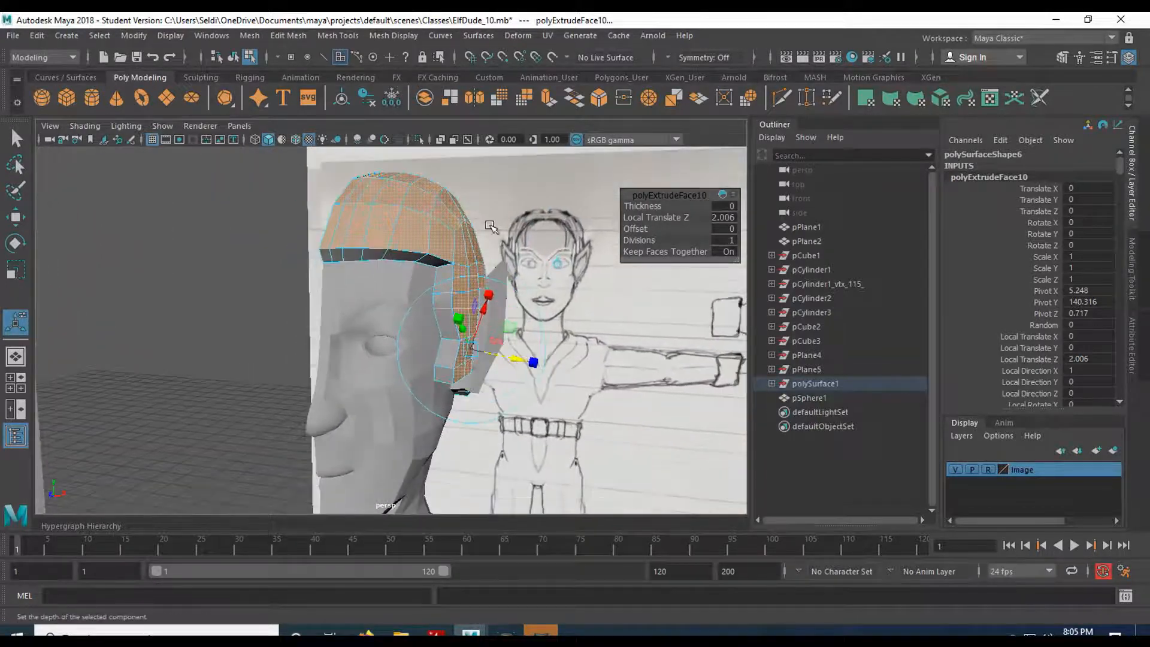
pyautogui.press('q')
# - Switch the hair shell to edge editing and delete the extra edge loop beside its centre line
pyautogui.moveTo(397, 224); pyautogui.dragTo(383, 180, button='right')
pyautogui.click(272, 224)
pyautogui.keyDown('alt'); pyautogui.moveTo(370, 227); pyautogui.dragTo(342, 292); pyautogui.keyUp('alt')
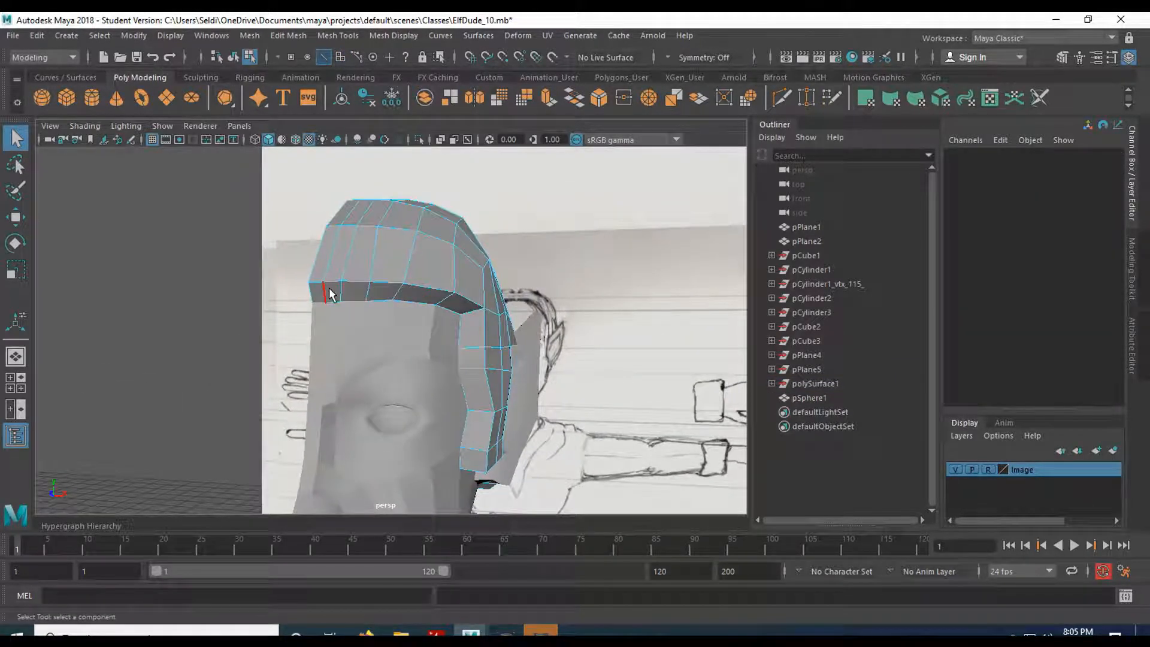
pyautogui.click(327, 293)
pyautogui.keyDown('alt'); pyautogui.moveTo(402, 269); pyautogui.dragTo(354, 274); pyautogui.keyUp('alt')
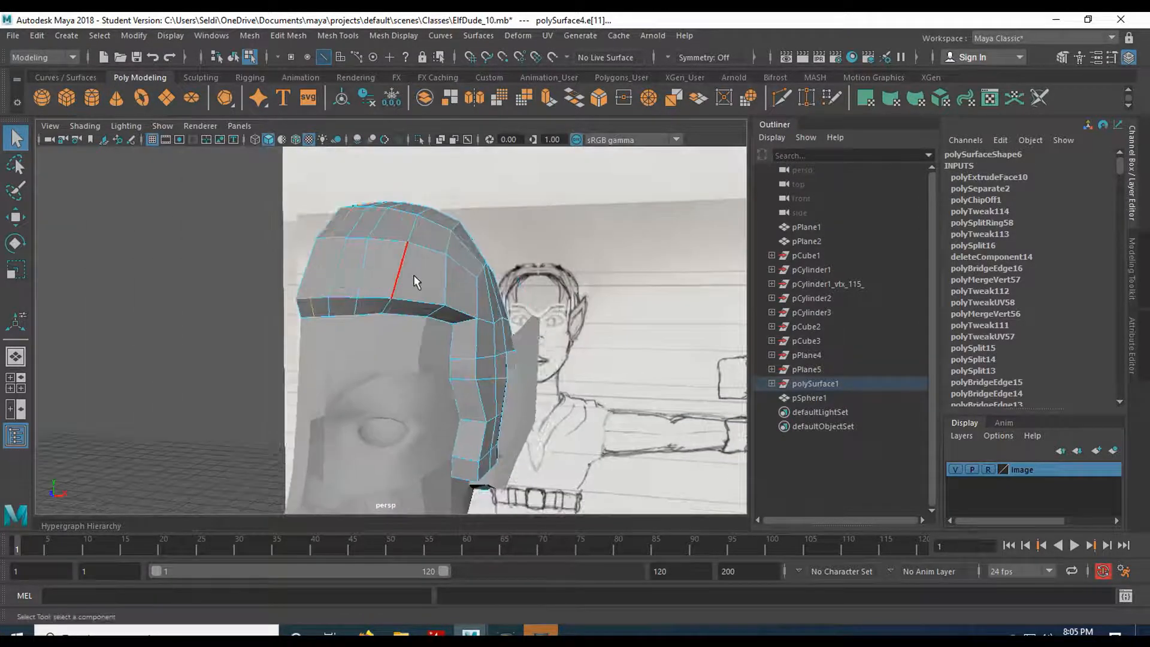
pyautogui.press('Delete')
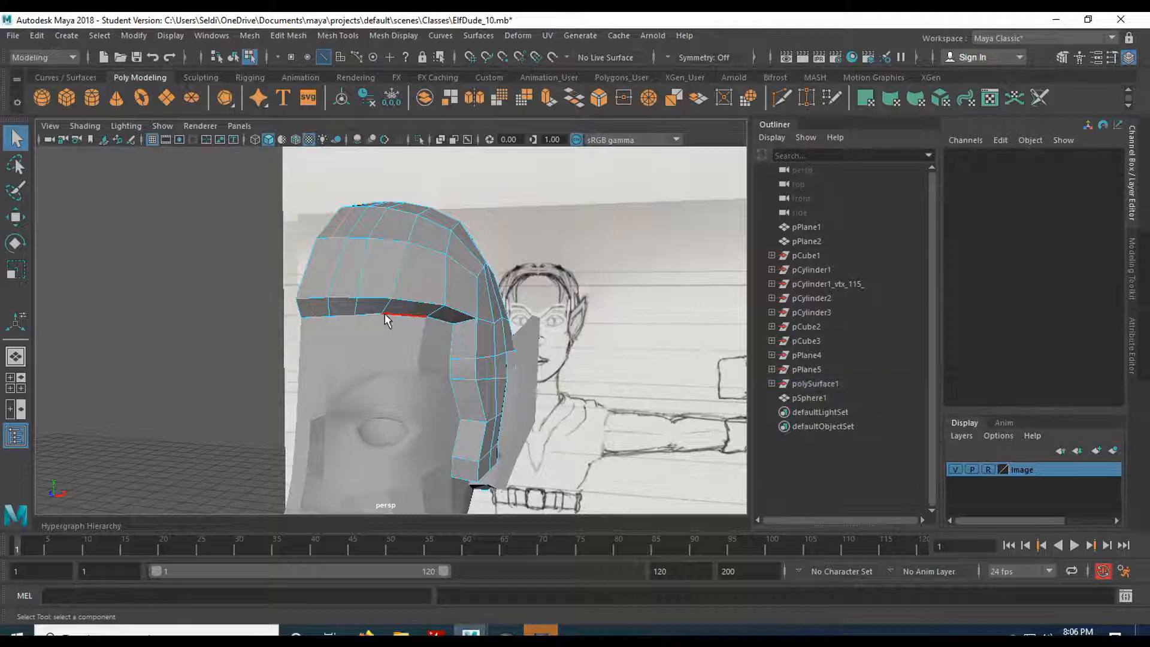
# - Select the strip of extruded rim faces along the hair shell's centre seam and delete it
pyautogui.keyDown('alt'); pyautogui.moveTo(491, 349); pyautogui.dragTo(511, 221); pyautogui.keyUp('alt')
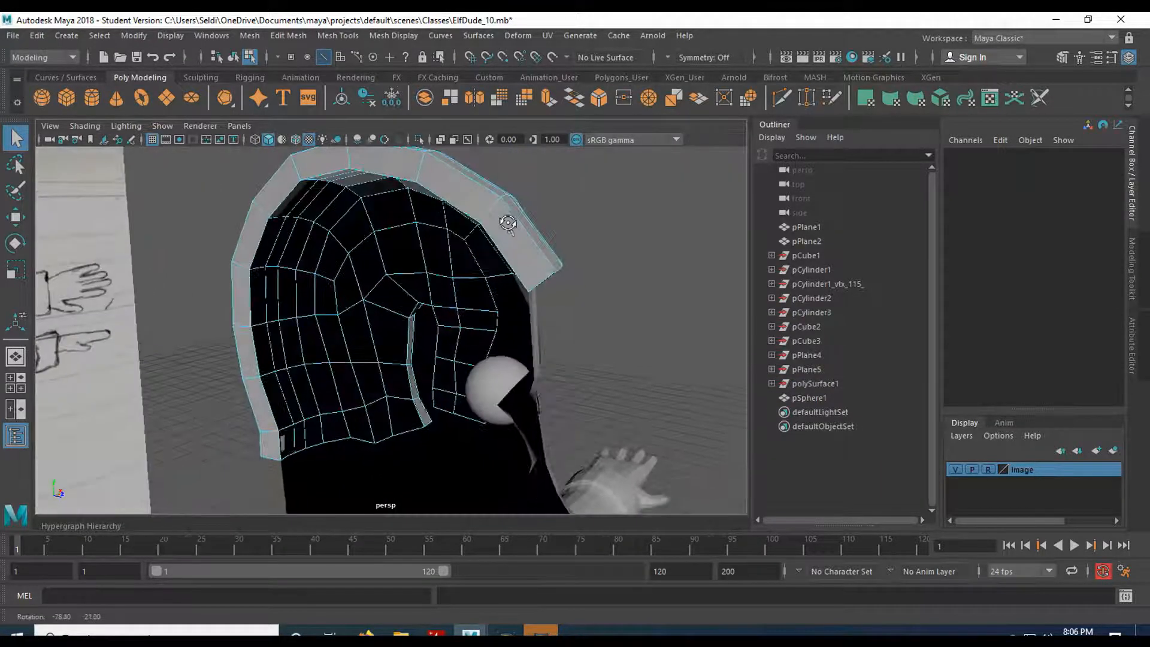
pyautogui.moveTo(514, 228); pyautogui.dragTo(515, 267, button='right')
pyautogui.click(522, 241)
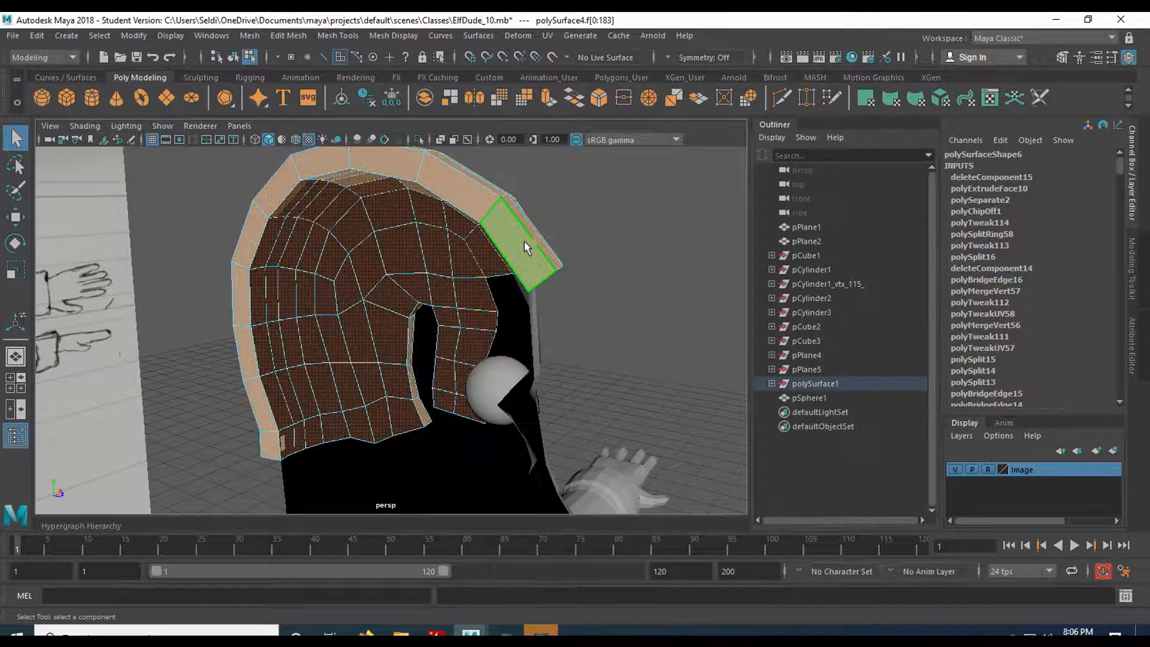
pyautogui.keyDown('alt'); pyautogui.moveTo(518, 245); pyautogui.dragTo(500, 205); pyautogui.keyUp('alt')
pyautogui.doubleClick(494, 195)
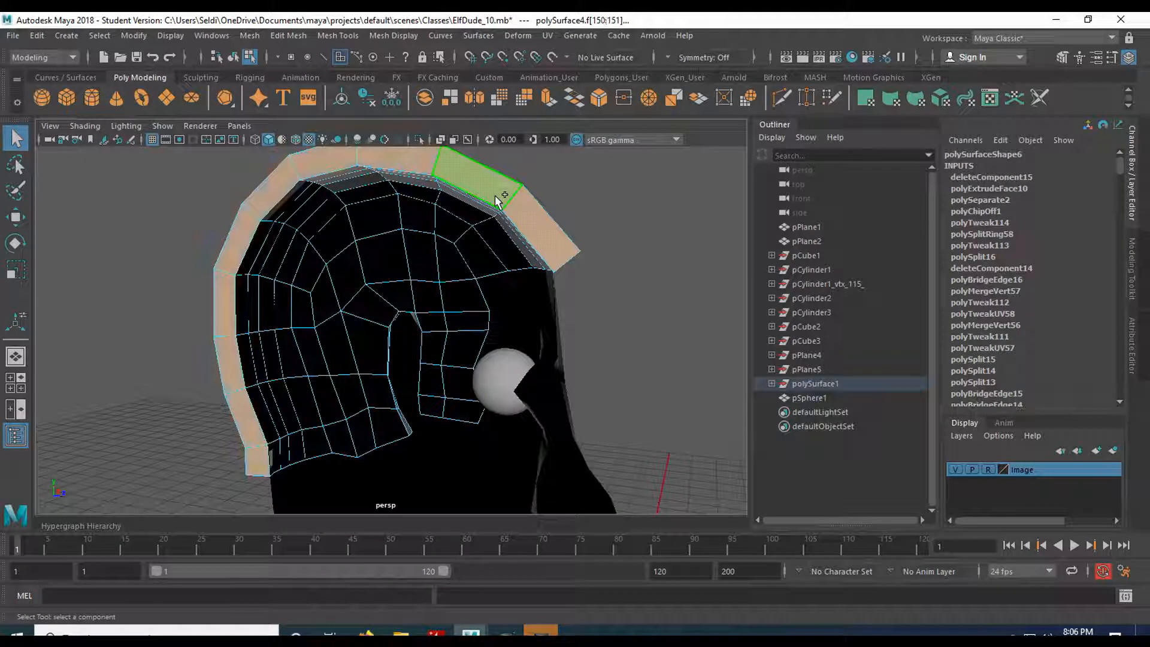
pyautogui.keyDown('alt'); pyautogui.moveTo(495, 283); pyautogui.dragTo(595, 213); pyautogui.keyUp('alt')
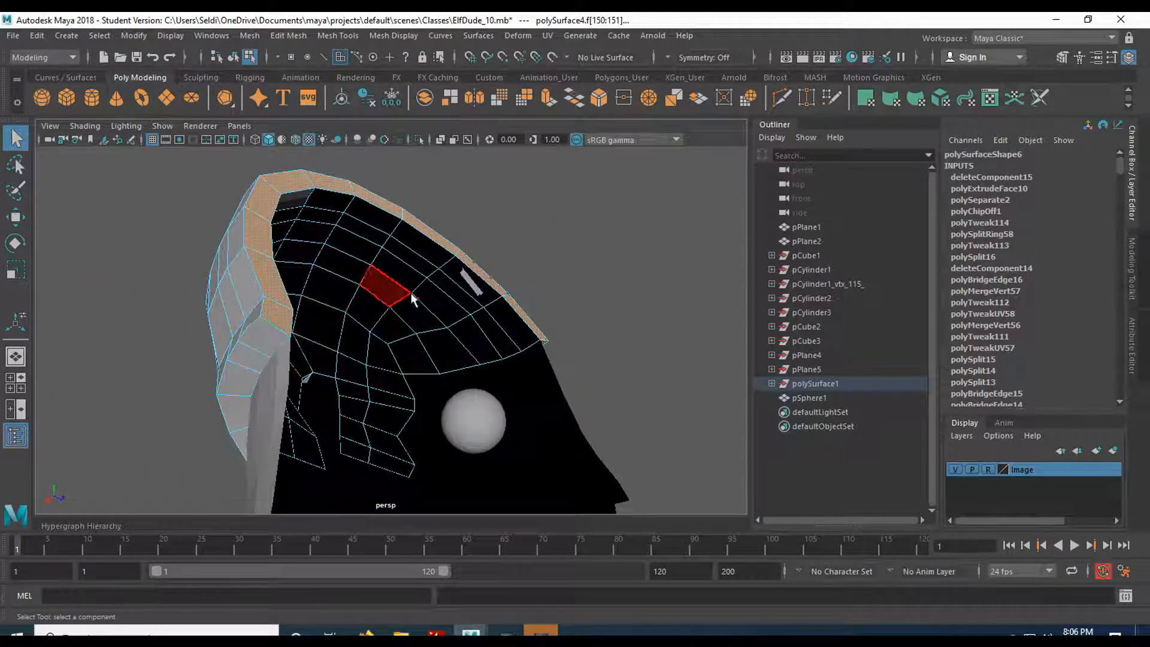
pyautogui.moveTo(487, 299)
pyautogui.keyDown('alt'); pyautogui.mouseDown()
pyautogui.moveTo(354, 229)
pyautogui.moveTo(415, 242)
pyautogui.moveTo(468, 295)
pyautogui.mouseUp(); pyautogui.keyUp('alt')
pyautogui.keyDown('ctrl'); pyautogui.click(377, 175); pyautogui.keyUp('ctrl')
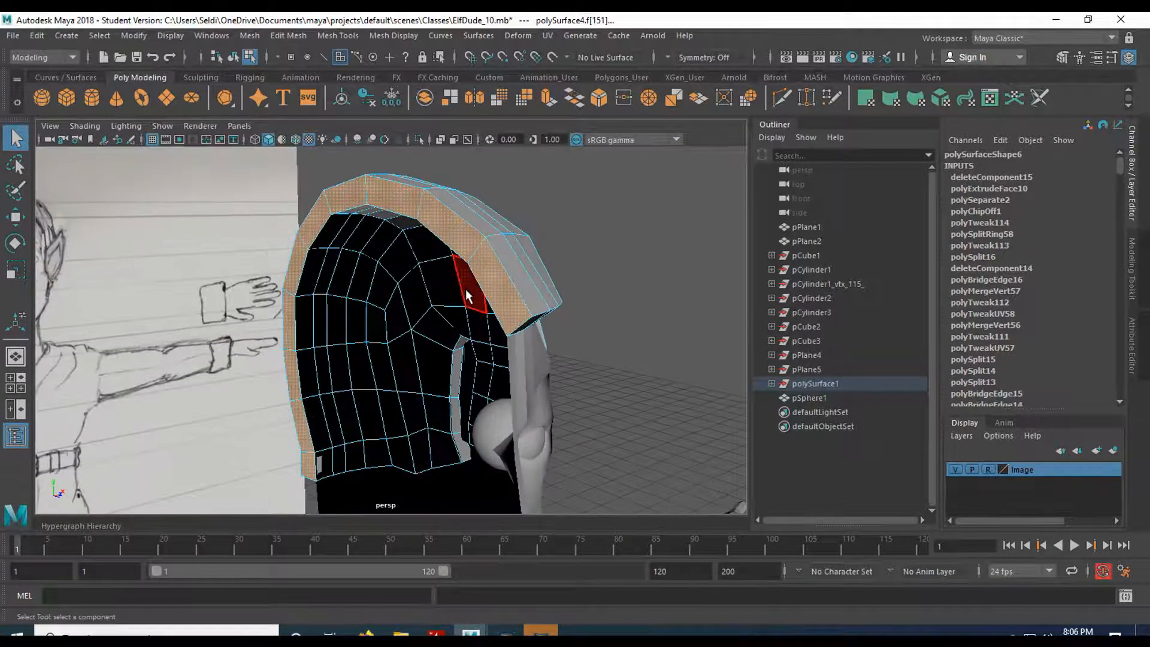
pyautogui.press('Delete')
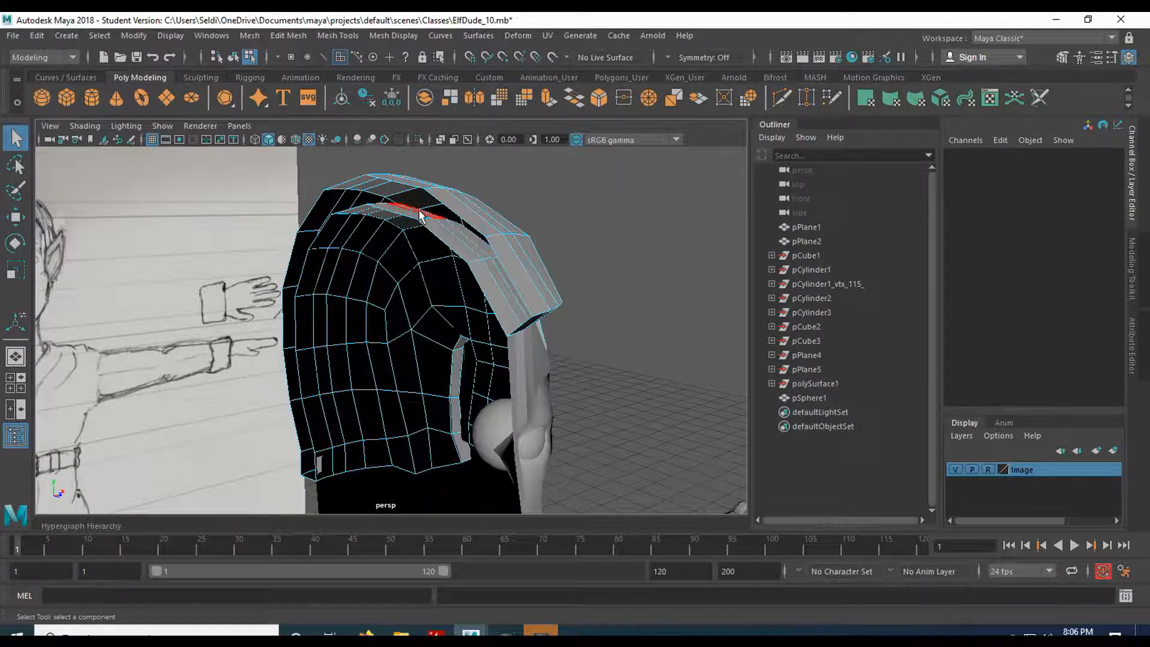
# - Return the hair shell to object mode with the Move tool active and switch to the front view
pyautogui.moveTo(316, 245)
pyautogui.keyDown('alt'); pyautogui.mouseDown()
pyautogui.moveTo(452, 261)
pyautogui.moveTo(400, 282)
pyautogui.moveTo(251, 269)
pyautogui.moveTo(335, 252)
pyautogui.moveTo(413, 216)
pyautogui.mouseUp(); pyautogui.keyUp('alt')
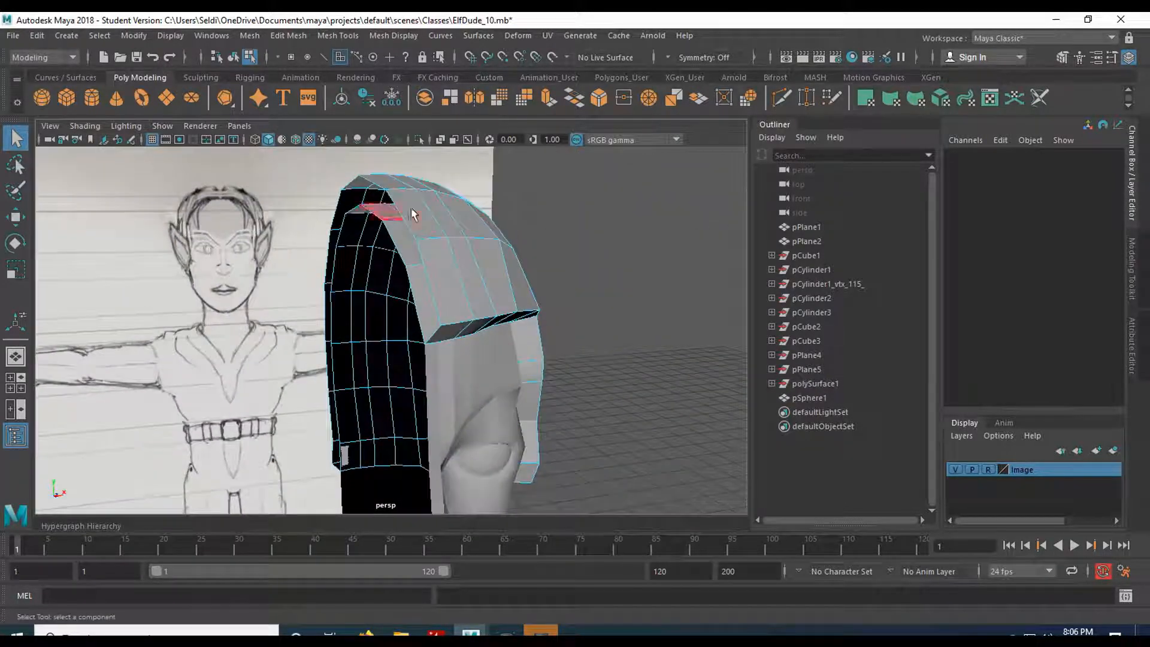
pyautogui.rightClick(417, 209)
pyautogui.click(464, 189)
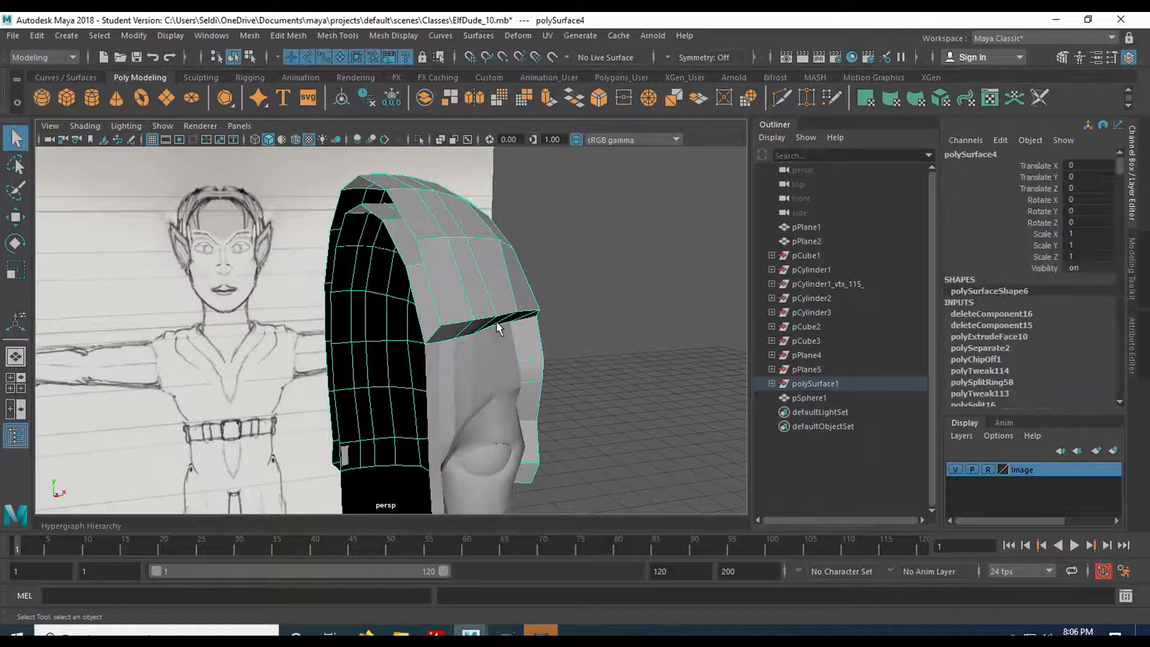
pyautogui.press('w')
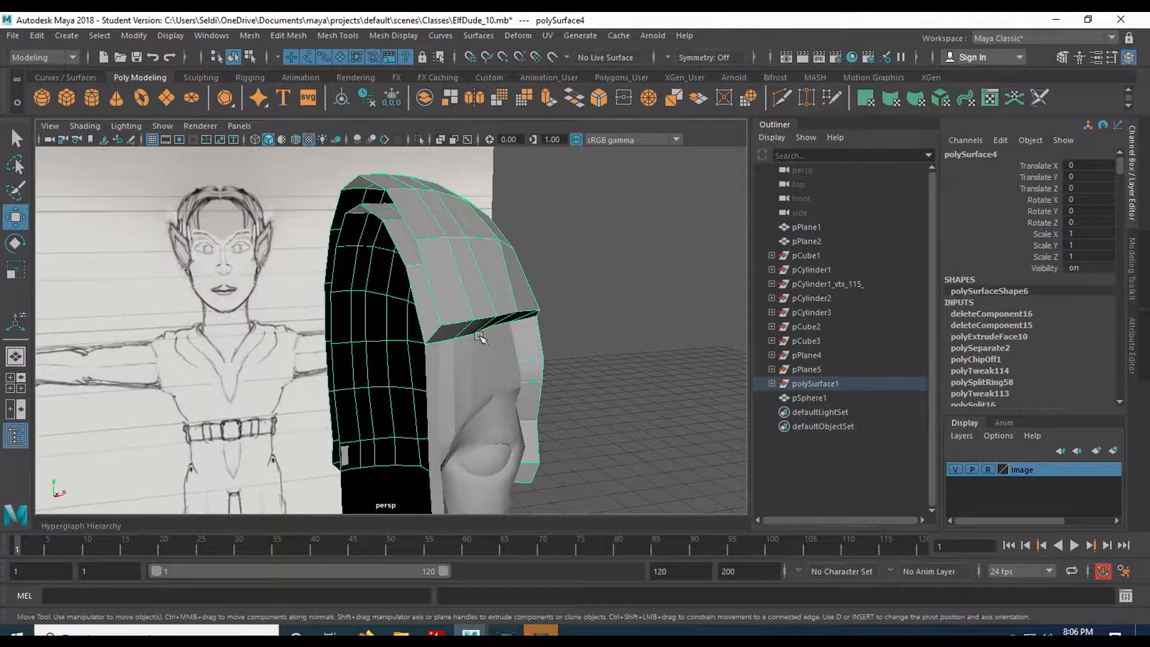
pyautogui.keyDown('alt'); pyautogui.moveTo(479, 337); pyautogui.dragTo(291, 355); pyautogui.keyUp('alt')
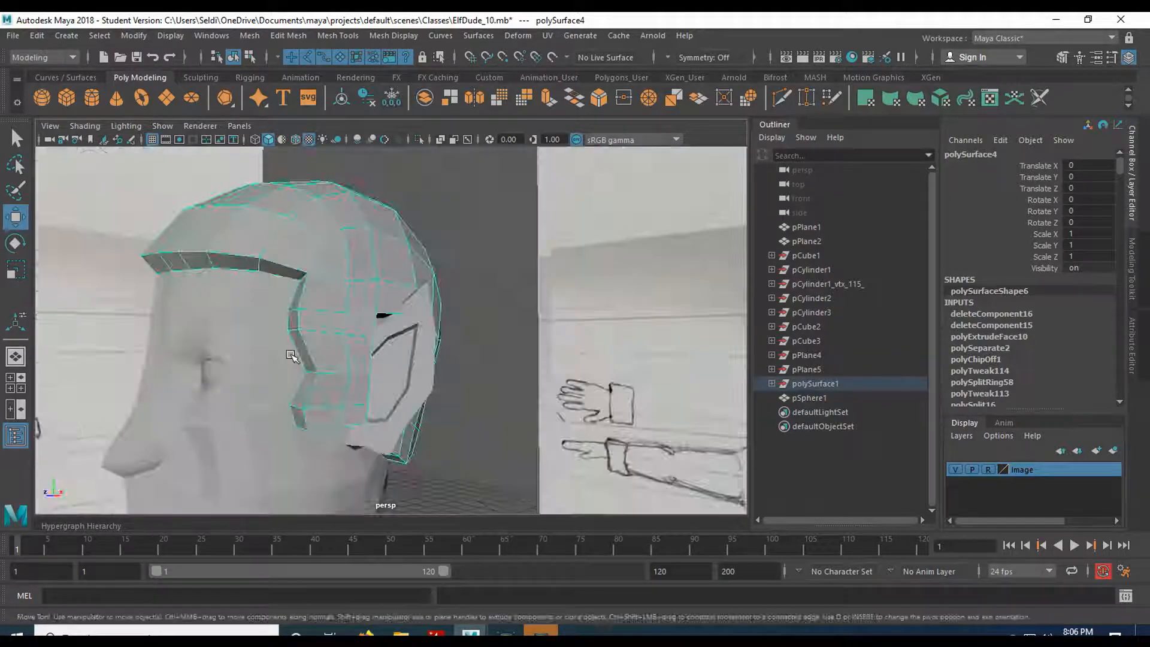
pyautogui.press('space')
pyautogui.press('space')
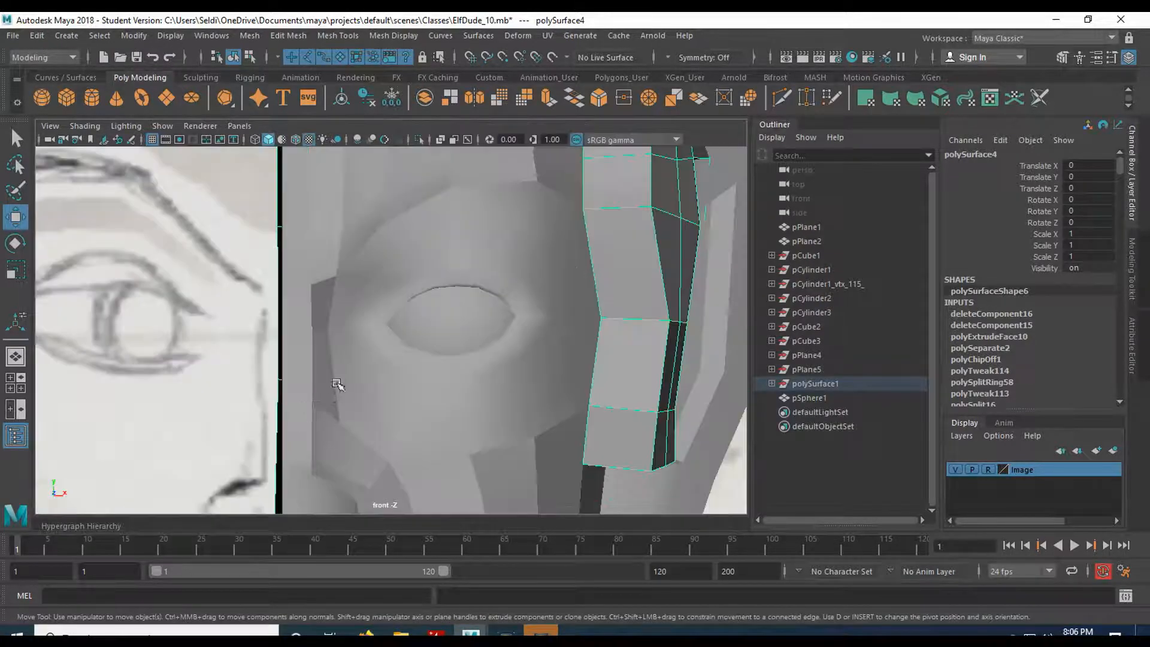
# - Compare the hair shell's outline with the hair drawn in the front and side reference images
pyautogui.scroll(-5, 338, 382)
pyautogui.scroll(3, 346, 377)
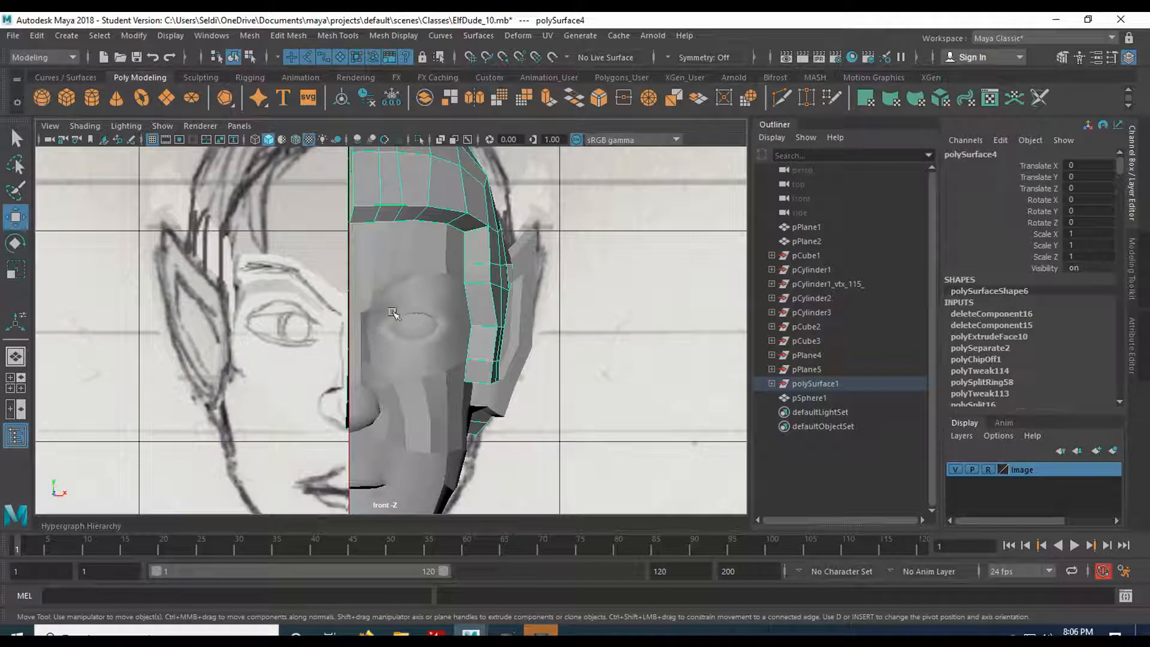
pyautogui.keyDown('alt'); pyautogui.moveTo(420, 264); pyautogui.dragTo(410, 387, button='middle'); pyautogui.keyUp('alt')
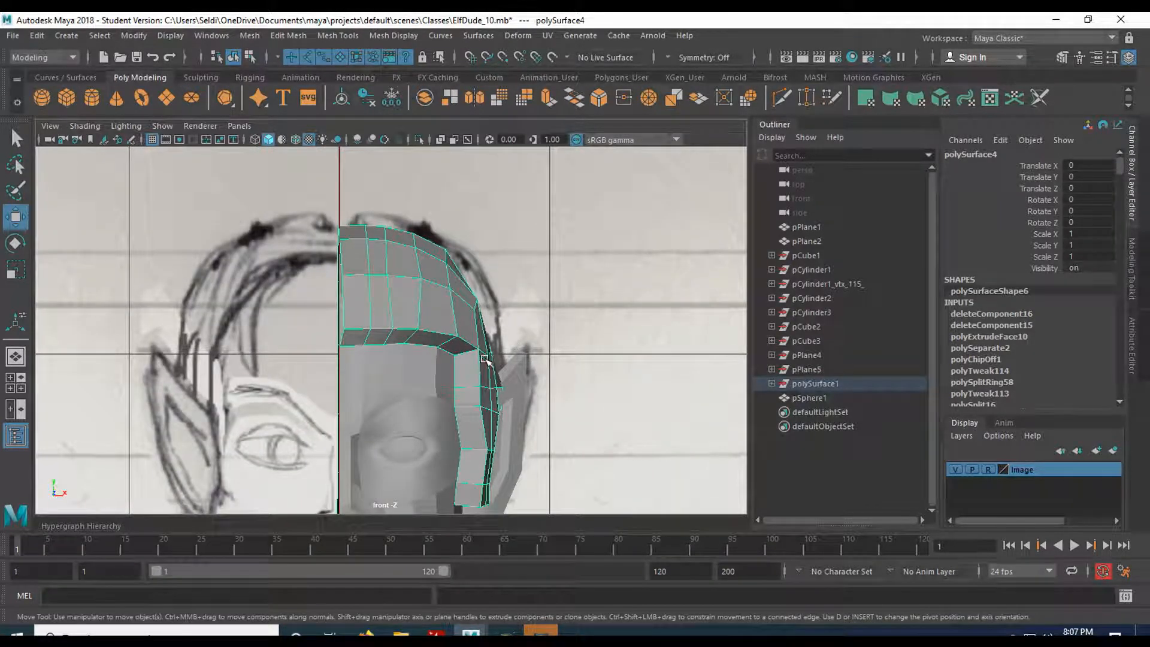
pyautogui.keyDown('alt'); pyautogui.moveTo(485, 358); pyautogui.dragTo(445, 242, button='middle'); pyautogui.keyUp('alt')
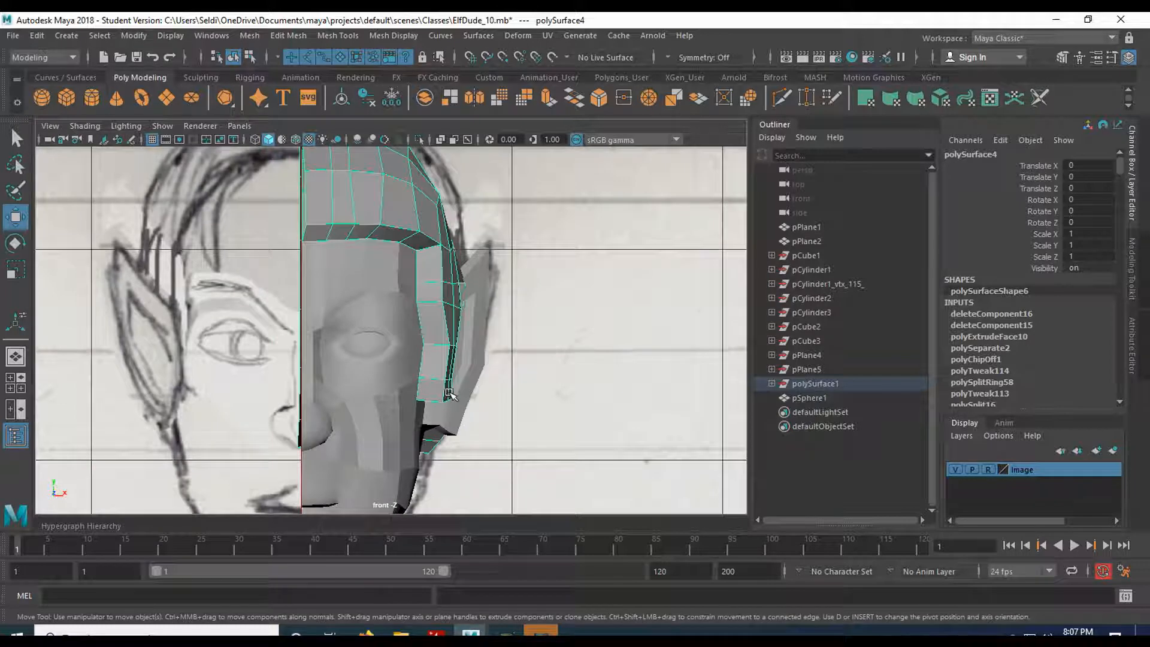
pyautogui.press('space')
pyautogui.press('space')
pyautogui.scroll(-3, 610, 421)
pyautogui.keyDown('alt'); pyautogui.moveTo(624, 360); pyautogui.dragTo(618, 465, button='middle'); pyautogui.keyUp('alt')
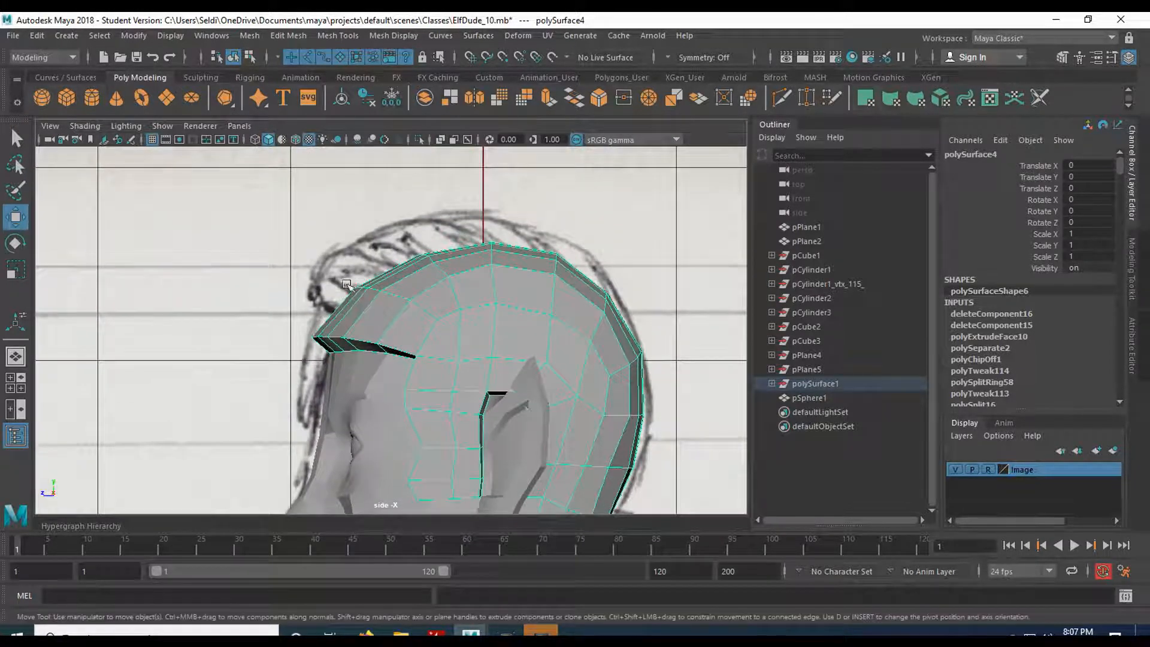
# - Move the edges at the front of the hair shell up and forward to shape the raised quiff in the side drawing
pyautogui.moveTo(411, 227); pyautogui.dragTo(401, 181, button='right')
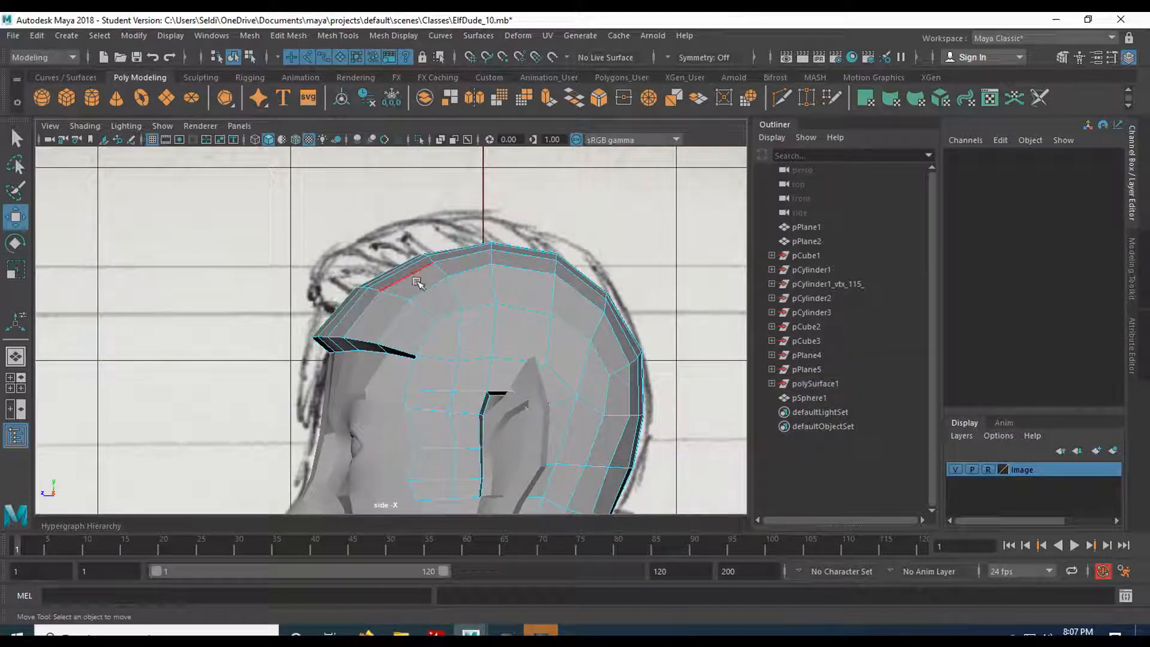
pyautogui.click(421, 312)
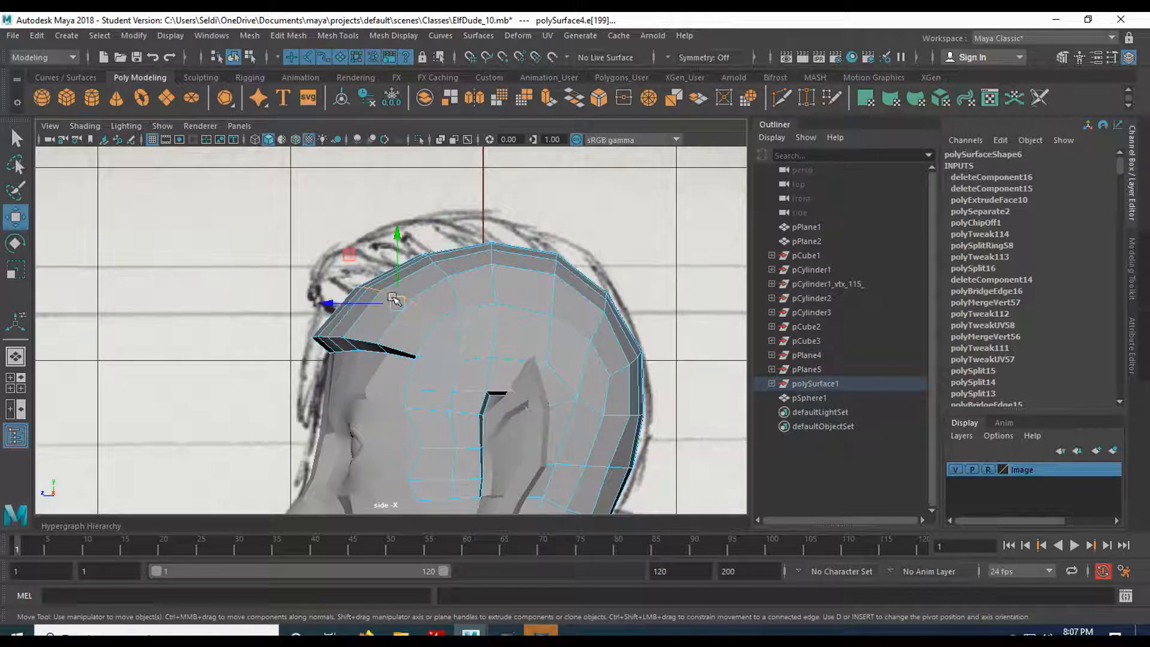
pyautogui.moveTo(390, 298)
pyautogui.mouseDown()
pyautogui.moveTo(373, 275)
pyautogui.moveTo(380, 286)
pyautogui.mouseUp()
pyautogui.click(398, 340)
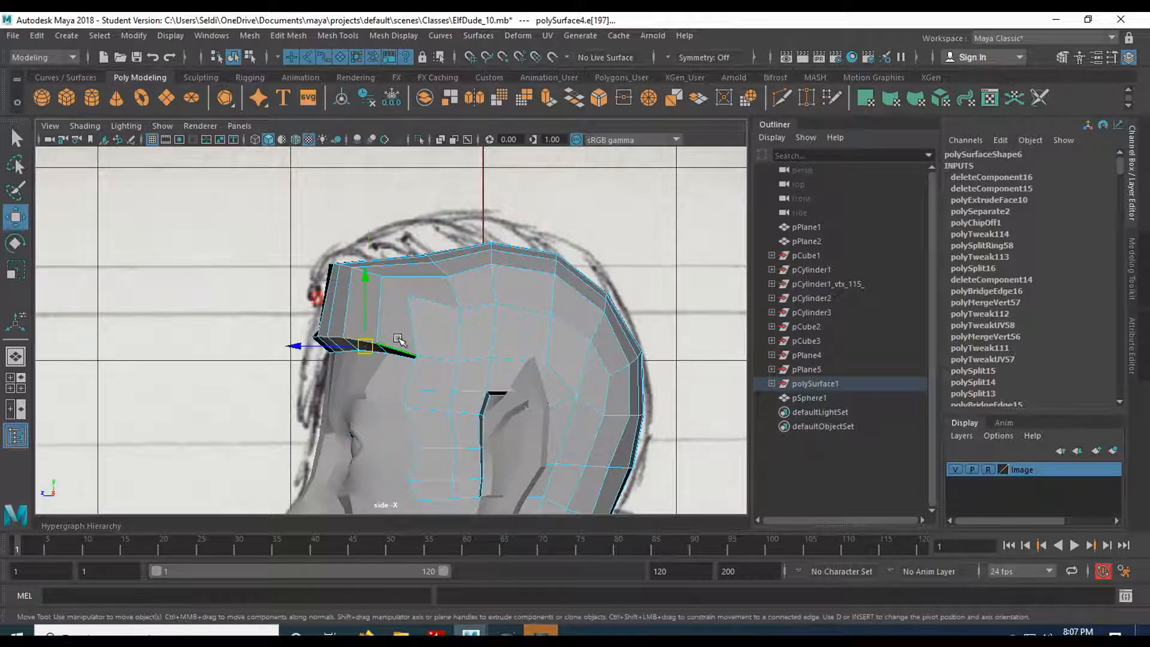
pyautogui.moveTo(365, 346); pyautogui.dragTo(353, 321)
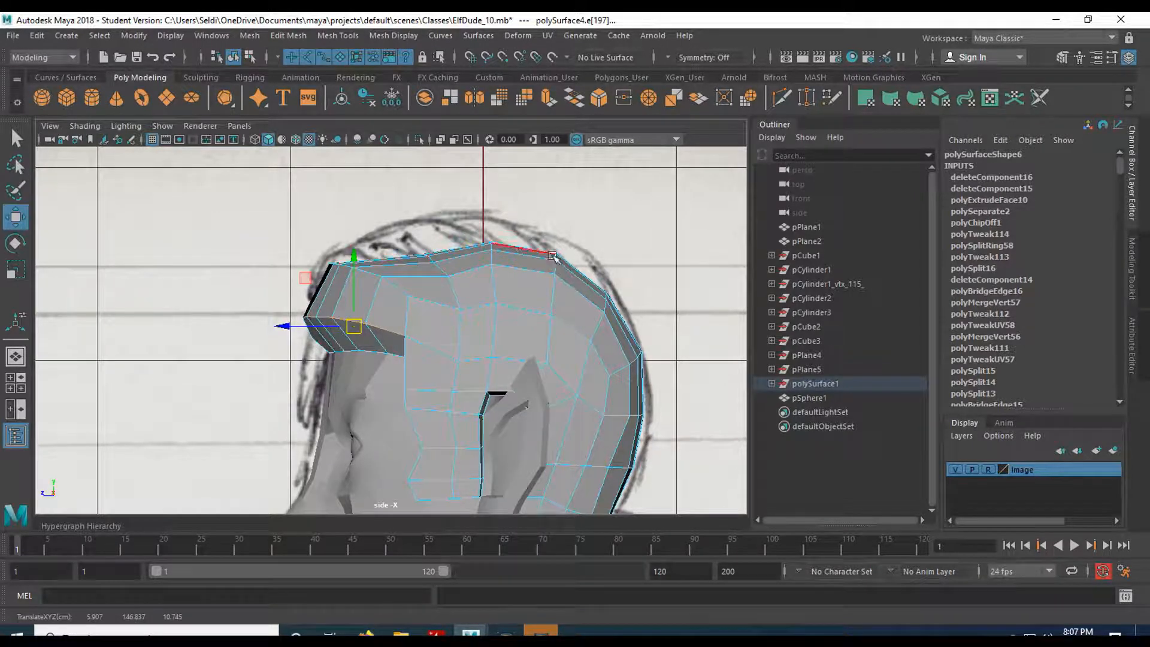
# - Return the hair shell to object mode and raise the transparency of its lambert1 material until the reference drawing shows through
pyautogui.rightClick(452, 256)
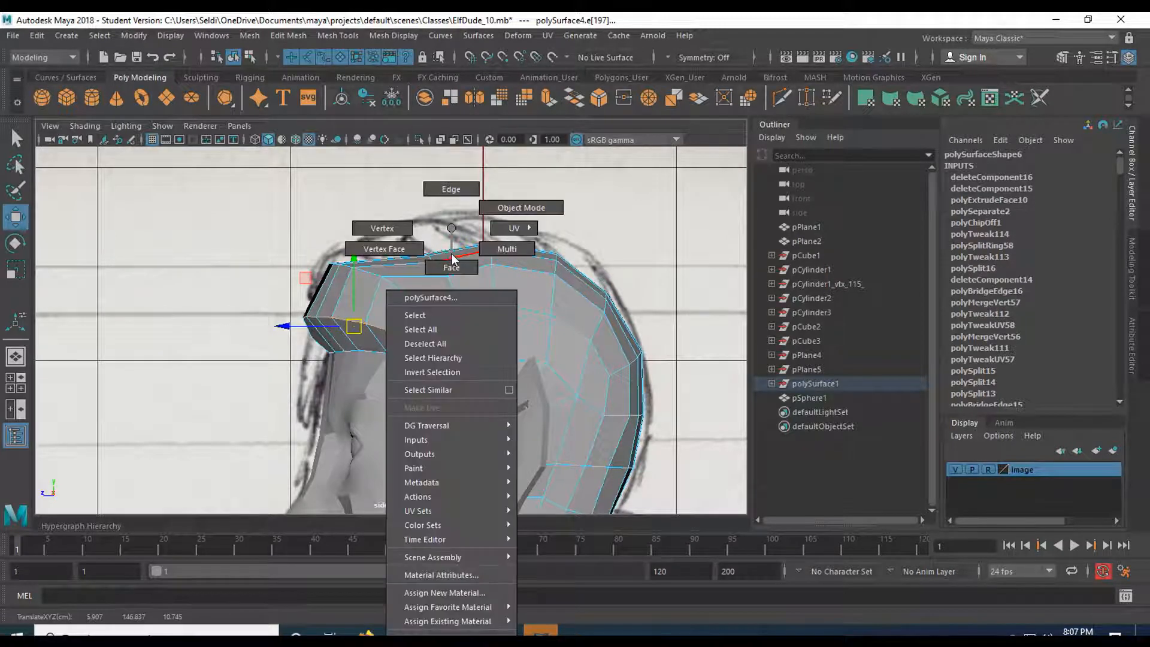
pyautogui.click(521, 207)
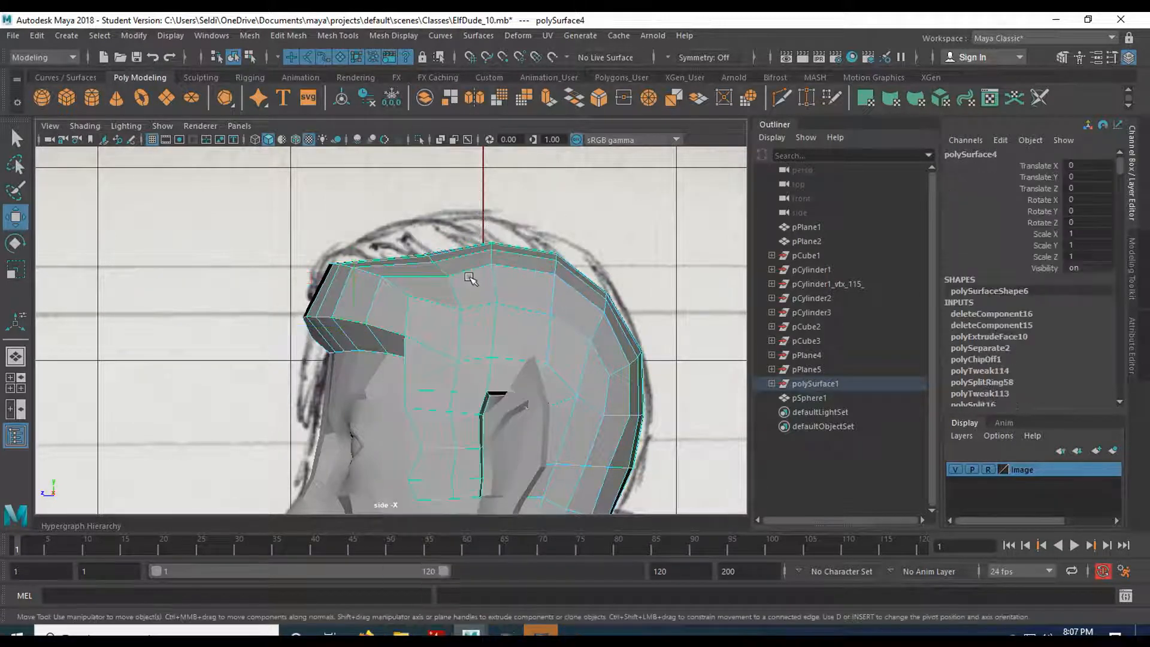
pyautogui.rightClick(469, 276)
pyautogui.click(465, 572)
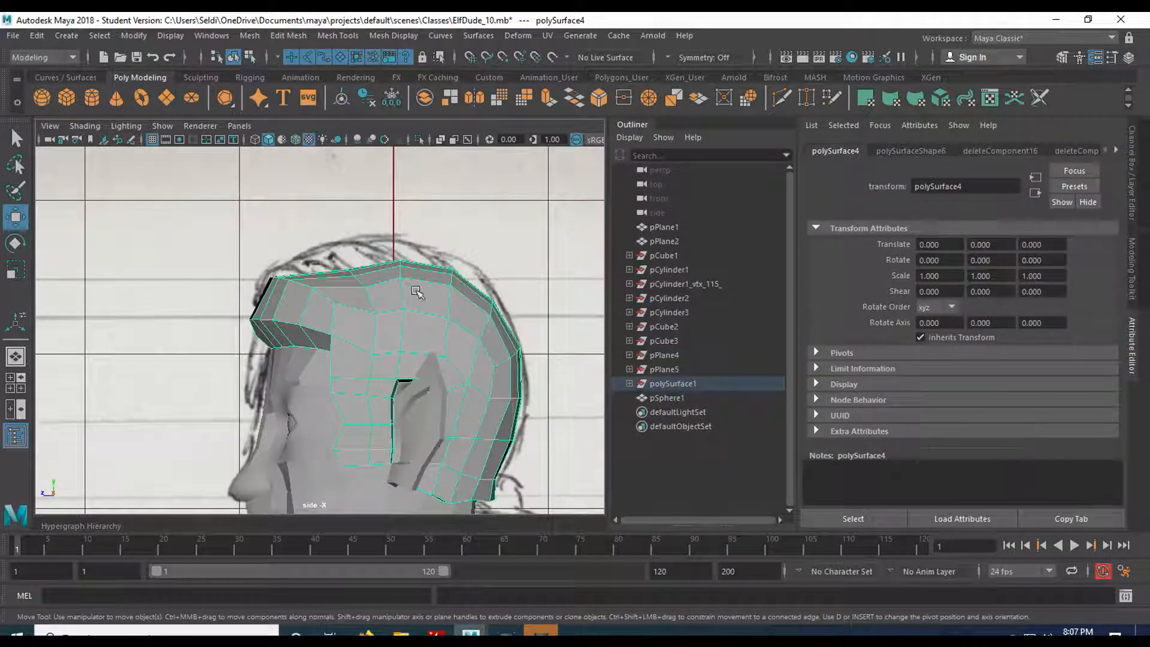
pyautogui.rightClick(416, 292)
pyautogui.click(419, 572)
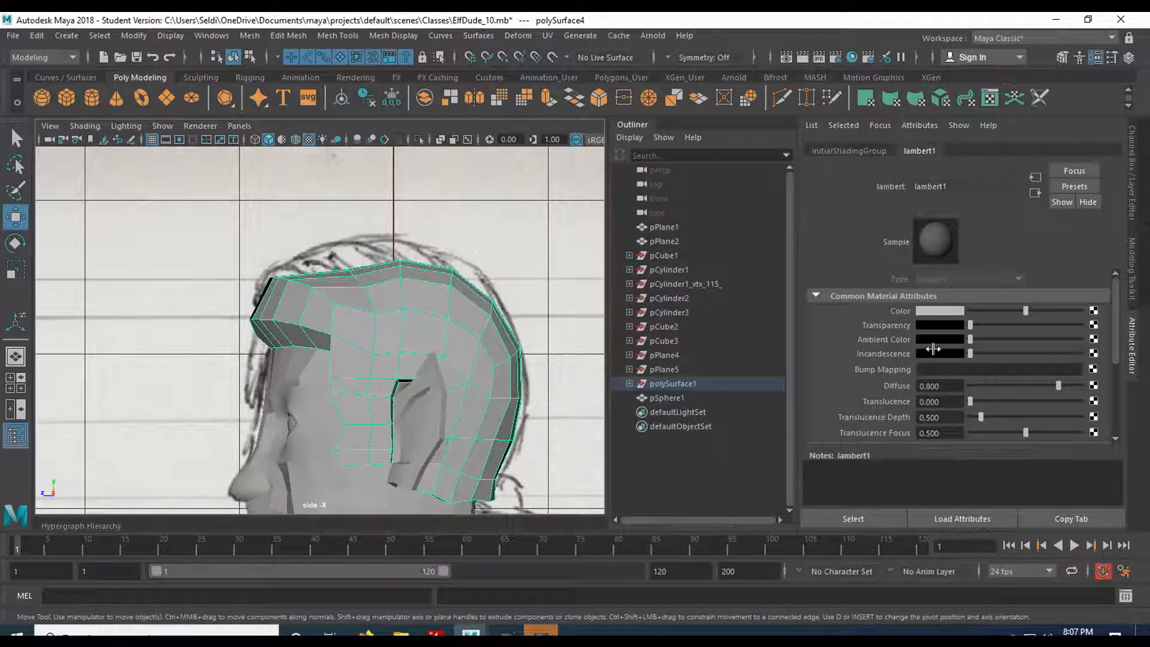
pyautogui.moveTo(1019, 327); pyautogui.dragTo(1050, 325)
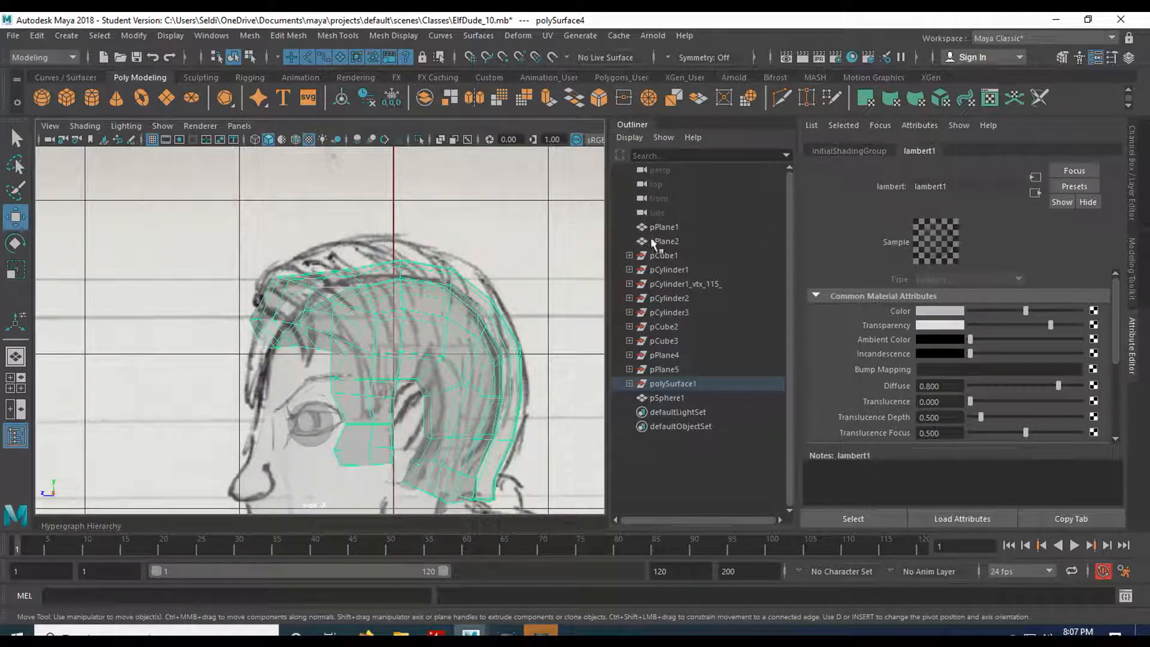
pyautogui.click(1128, 173)
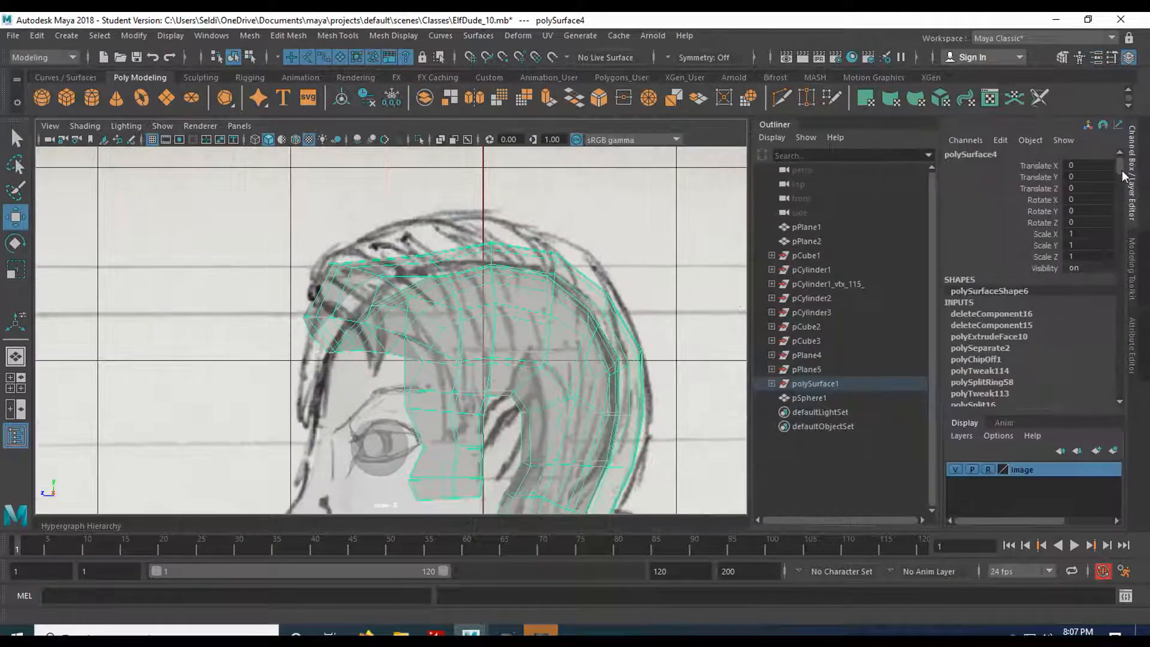
# - Move the hair shell's top vertices behind the quiff up to the drawn hair outline in the side view
pyautogui.scroll(4, 601, 297)
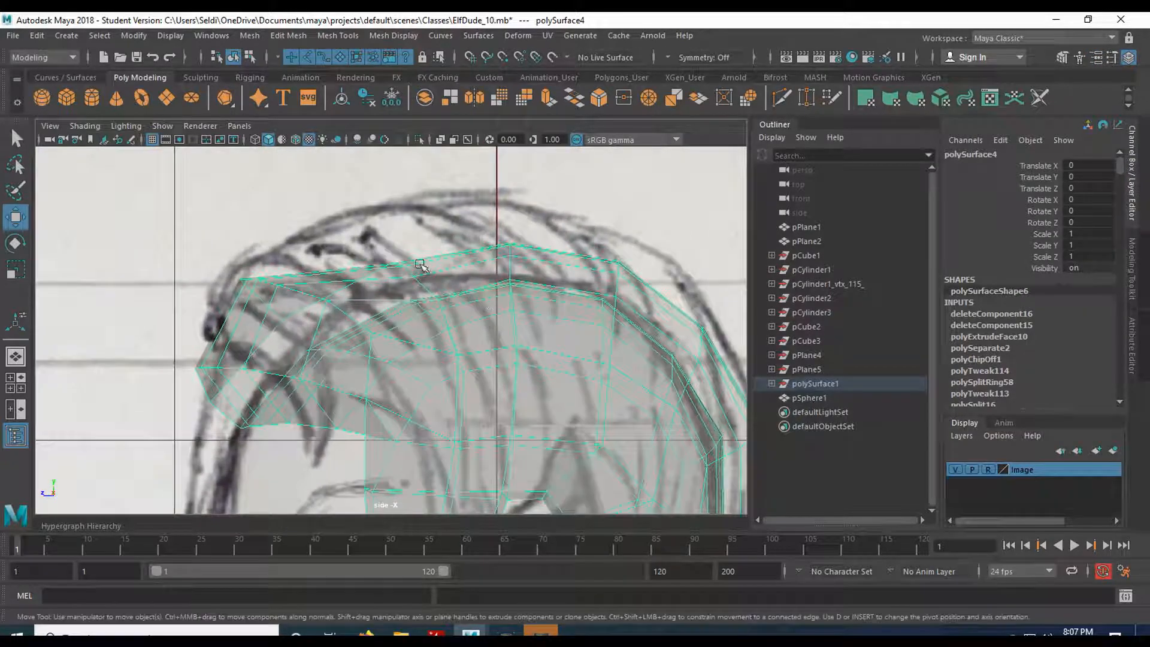
pyautogui.click(398, 250)
pyautogui.click(389, 259)
pyautogui.moveTo(440, 228); pyautogui.dragTo(378, 235, button='right')
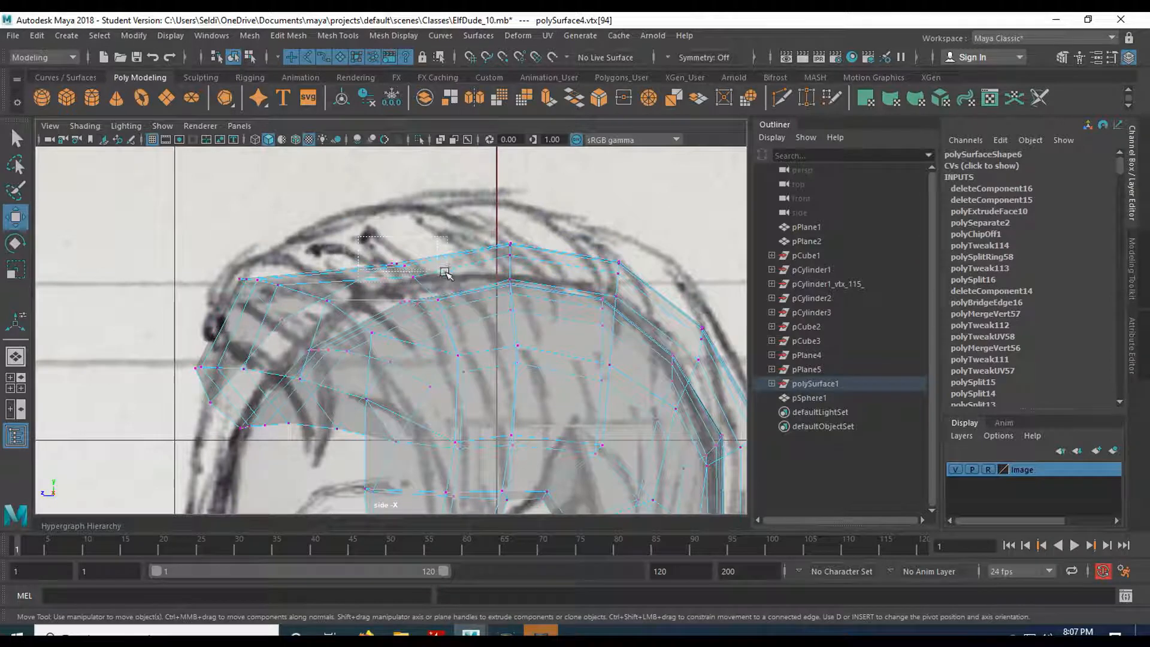
pyautogui.moveTo(448, 285); pyautogui.dragTo(384, 228)
pyautogui.scroll(-8, 447, 262)
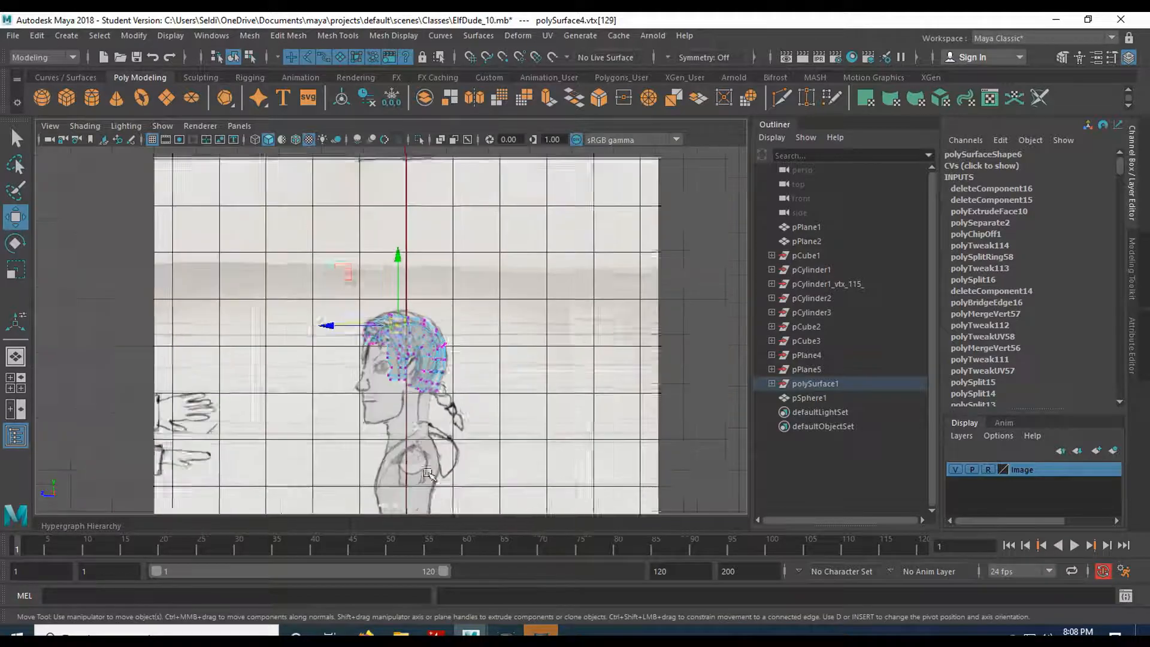
pyautogui.scroll(10, 426, 473)
pyautogui.scroll(-4, 419, 329)
# - Return the hair shell to object mode in the perspective view and set the lambert1 transparency back to fully opaque
pyautogui.press('space')
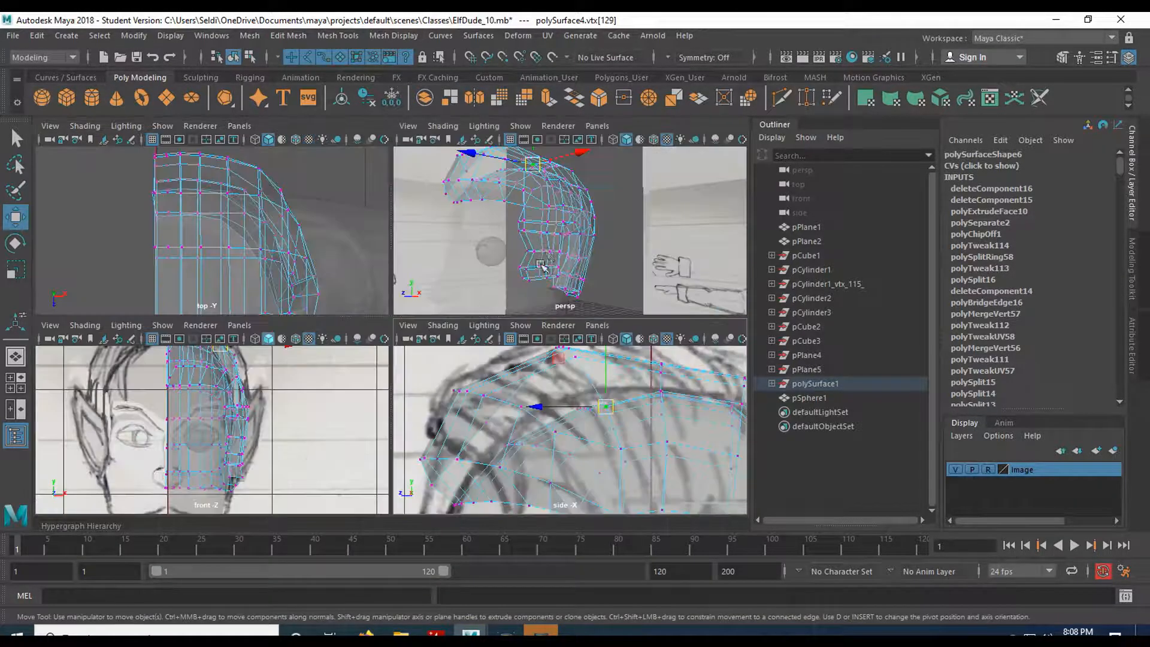
pyautogui.press('space')
pyautogui.moveTo(539, 244)
pyautogui.keyDown('alt'); pyautogui.mouseDown()
pyautogui.moveTo(418, 316)
pyautogui.moveTo(346, 327)
pyautogui.moveTo(358, 314)
pyautogui.mouseUp(); pyautogui.keyUp('alt')
pyautogui.moveTo(413, 242); pyautogui.dragTo(454, 212, button='right')
pyautogui.moveTo(424, 274); pyautogui.dragTo(437, 574, button='right')
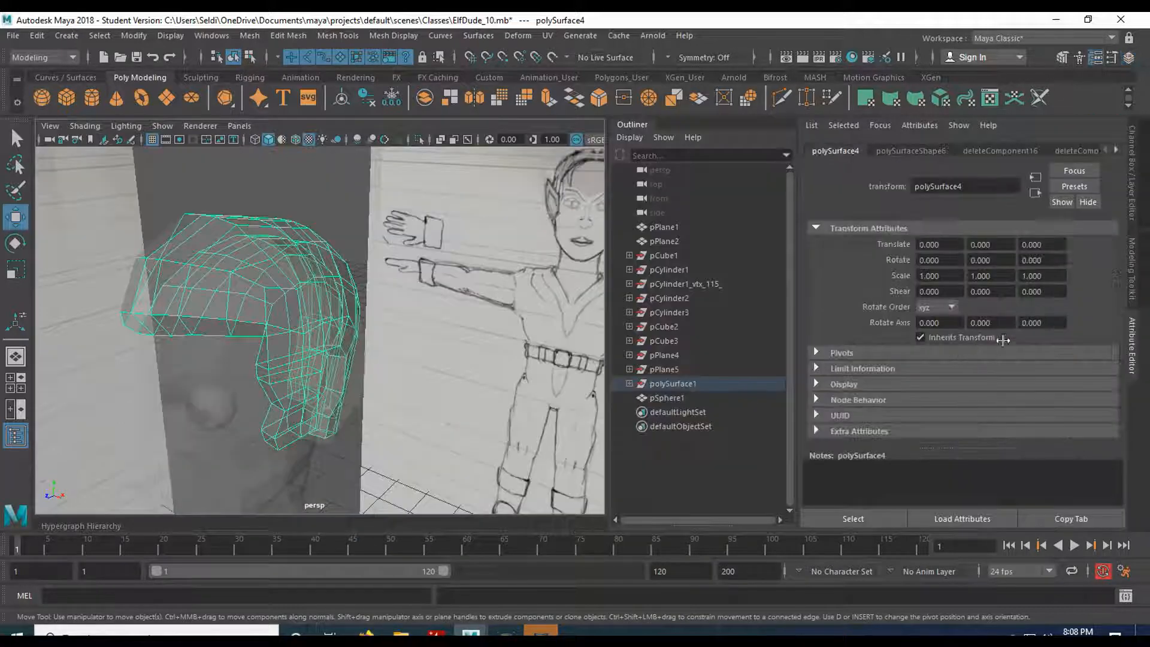
pyautogui.moveTo(268, 228); pyautogui.dragTo(312, 575, button='right')
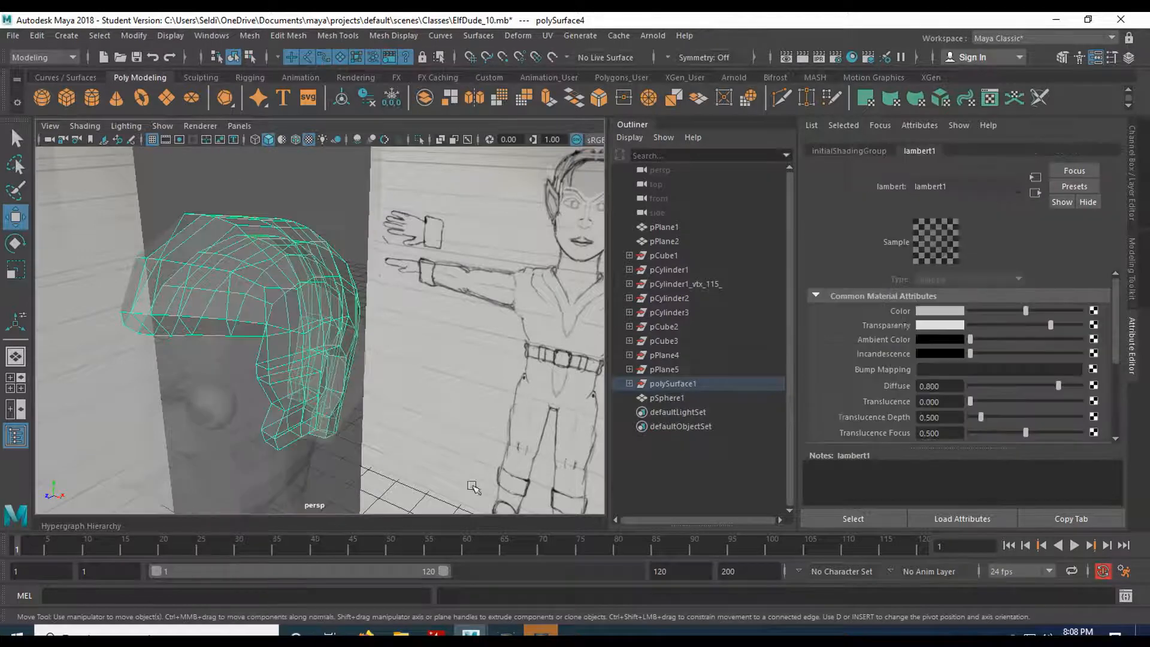
pyautogui.moveTo(1016, 324); pyautogui.dragTo(937, 333)
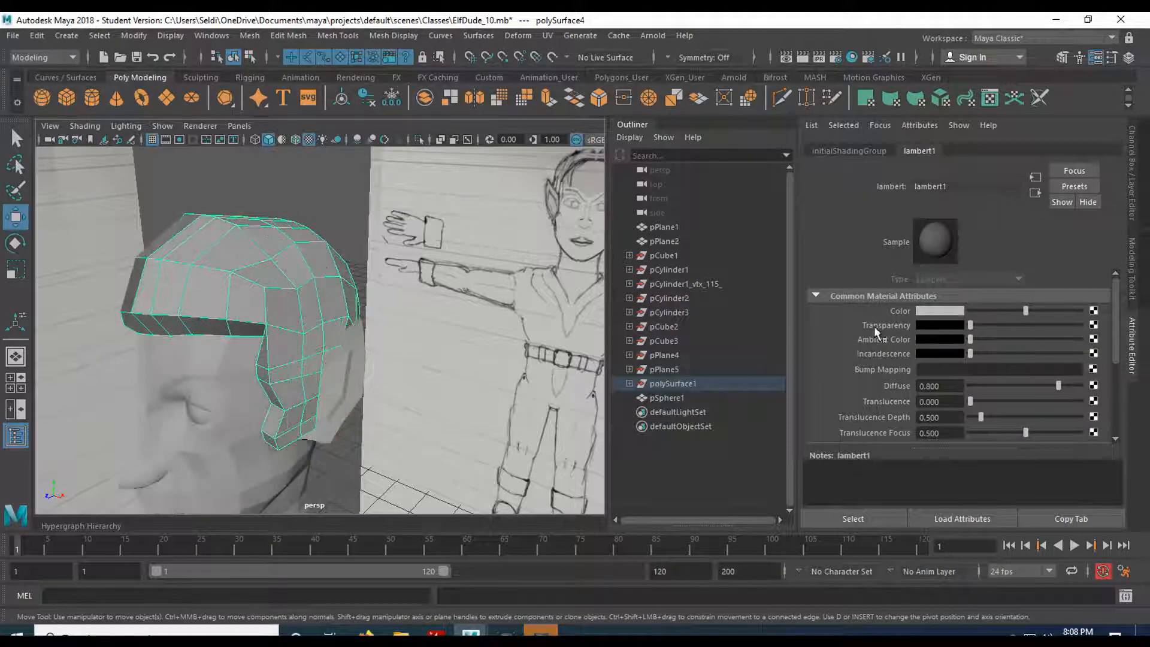
# - Center the pivot of the hair shell in object mode
pyautogui.moveTo(270, 268); pyautogui.dragTo(297, 217, button='right')
pyautogui.scroll(-10, 292, 278)
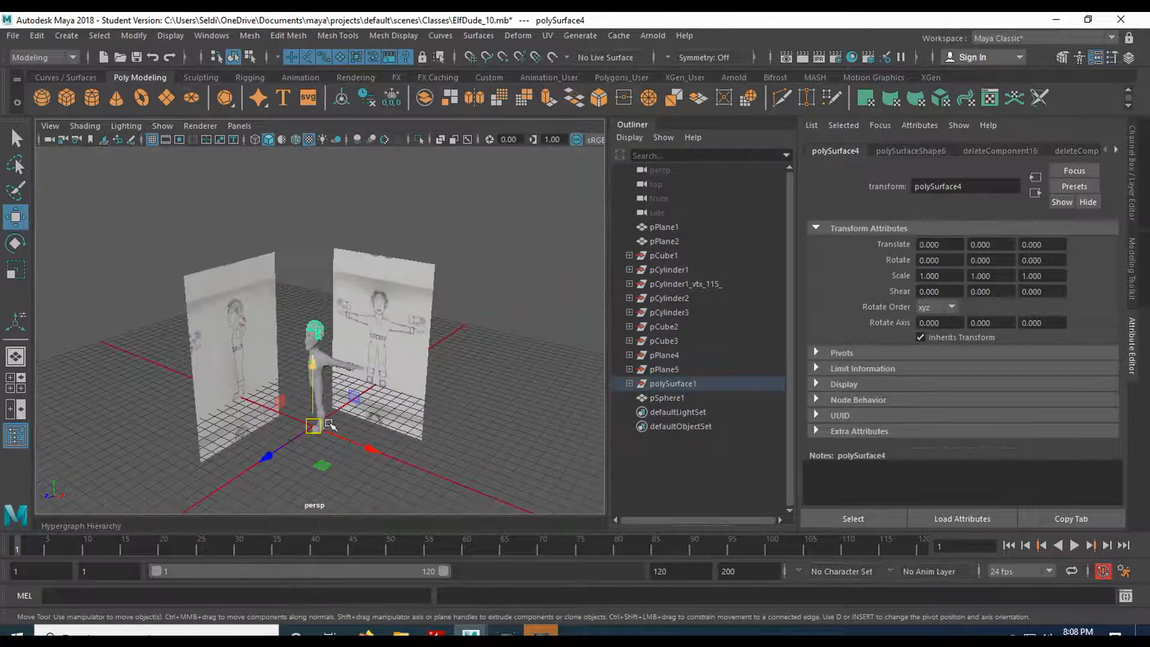
pyautogui.scroll(10, 311, 383)
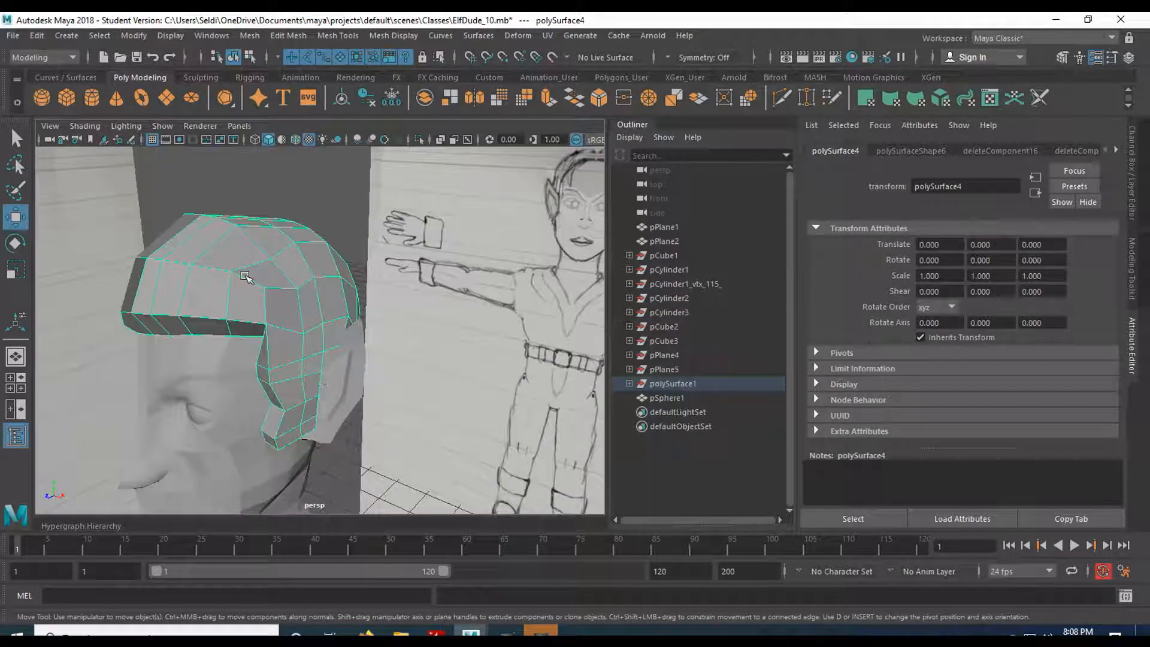
pyautogui.click(131, 36)
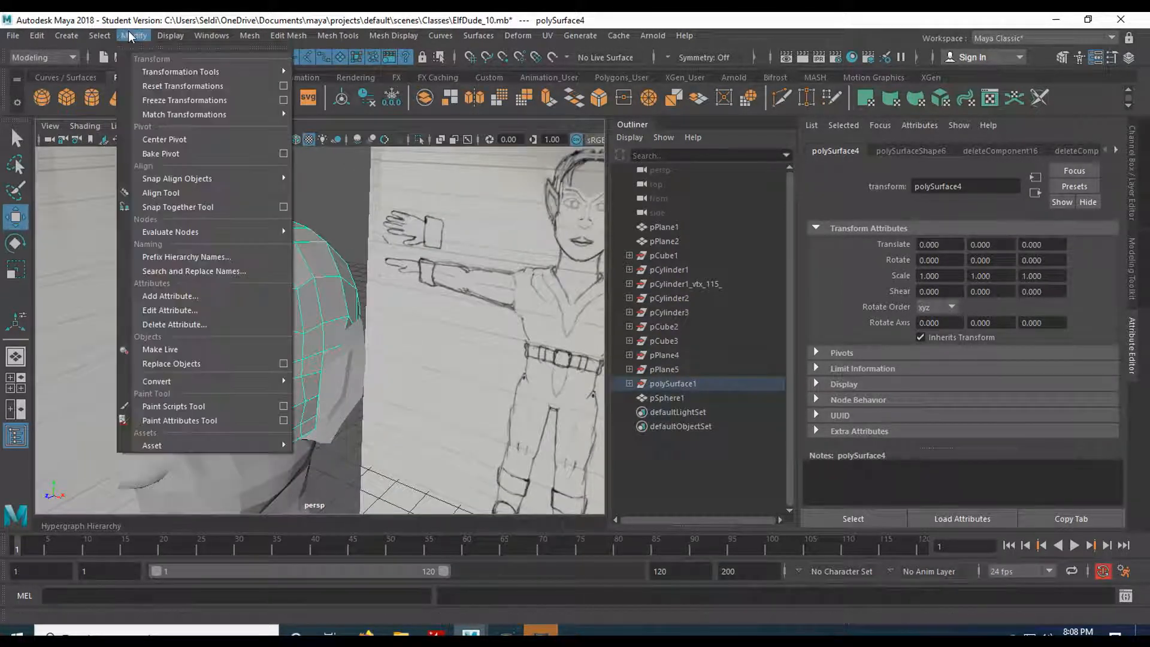
pyautogui.click(188, 142)
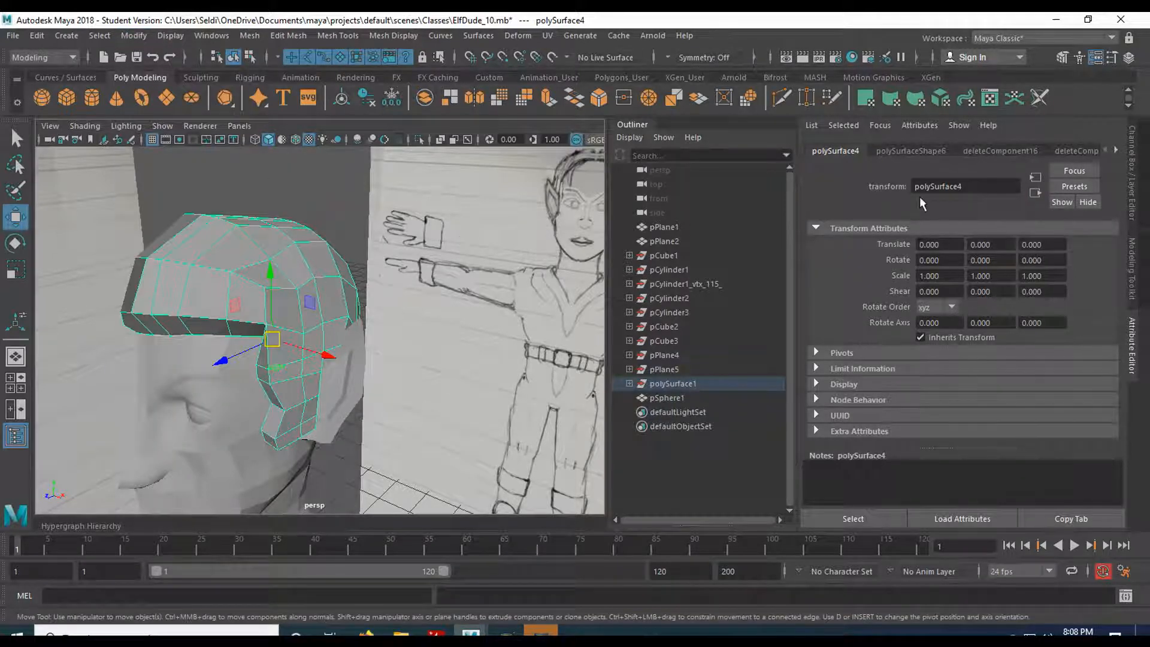
# - Move the hair shell clear of the head to Translate X 23.153 and Translate Y 14.455, exposing its inner side
pyautogui.click(1128, 160)
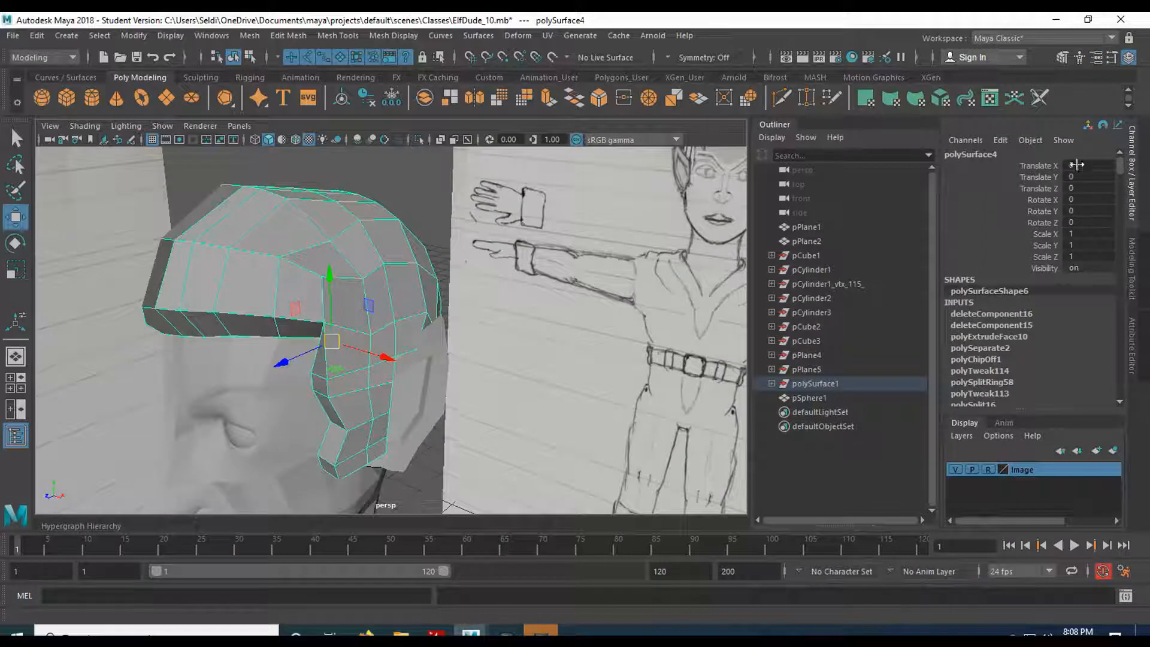
pyautogui.moveTo(330, 281); pyautogui.dragTo(440, 345)
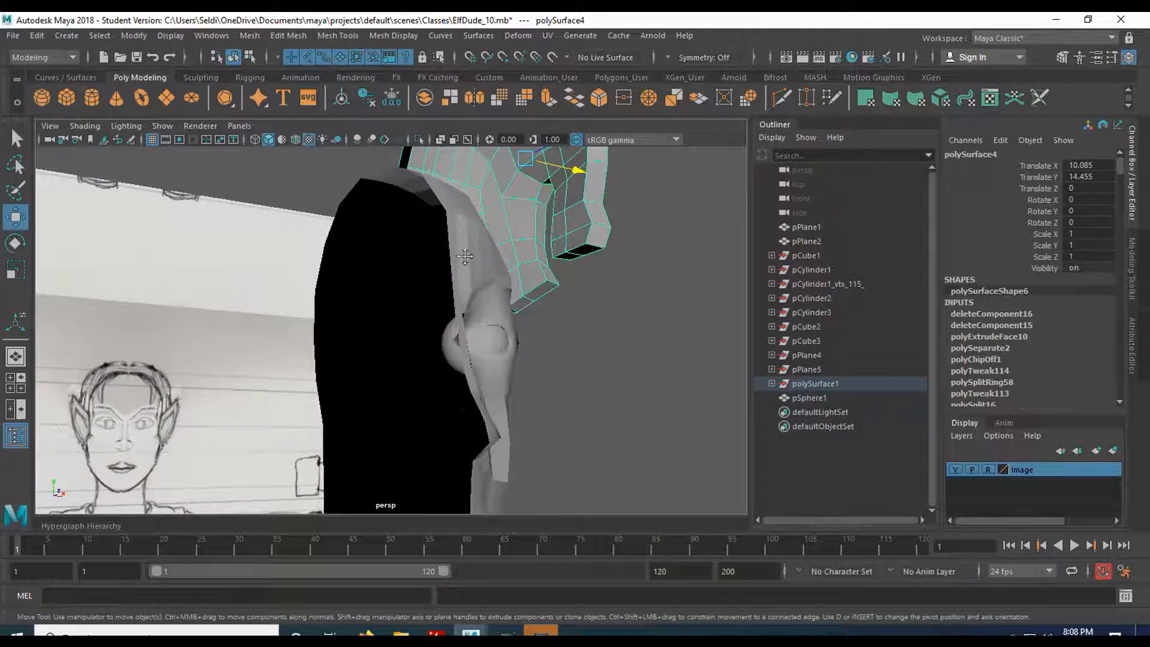
pyautogui.keyDown('alt'); pyautogui.moveTo(464, 257); pyautogui.dragTo(710, 280); pyautogui.keyUp('alt')
pyautogui.keyDown('alt'); pyautogui.moveTo(575, 331); pyautogui.dragTo(595, 343); pyautogui.keyUp('alt')
pyautogui.keyDown('alt'); pyautogui.moveTo(595, 342); pyautogui.dragTo(419, 359, button='middle'); pyautogui.keyUp('alt')
pyautogui.keyDown('alt'); pyautogui.moveTo(421, 361); pyautogui.dragTo(464, 294); pyautogui.keyUp('alt')
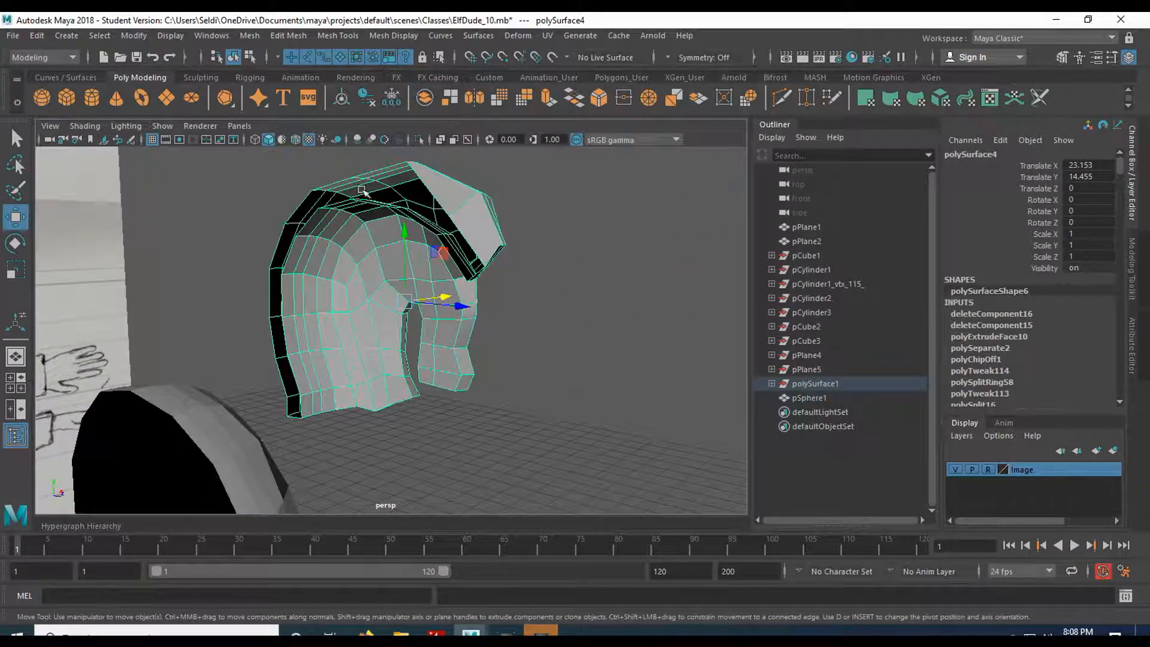
pyautogui.moveTo(386, 312)
pyautogui.keyDown('alt'); pyautogui.mouseDown()
pyautogui.moveTo(479, 317)
pyautogui.moveTo(390, 338)
pyautogui.moveTo(395, 300)
pyautogui.mouseUp(); pyautogui.keyUp('alt')
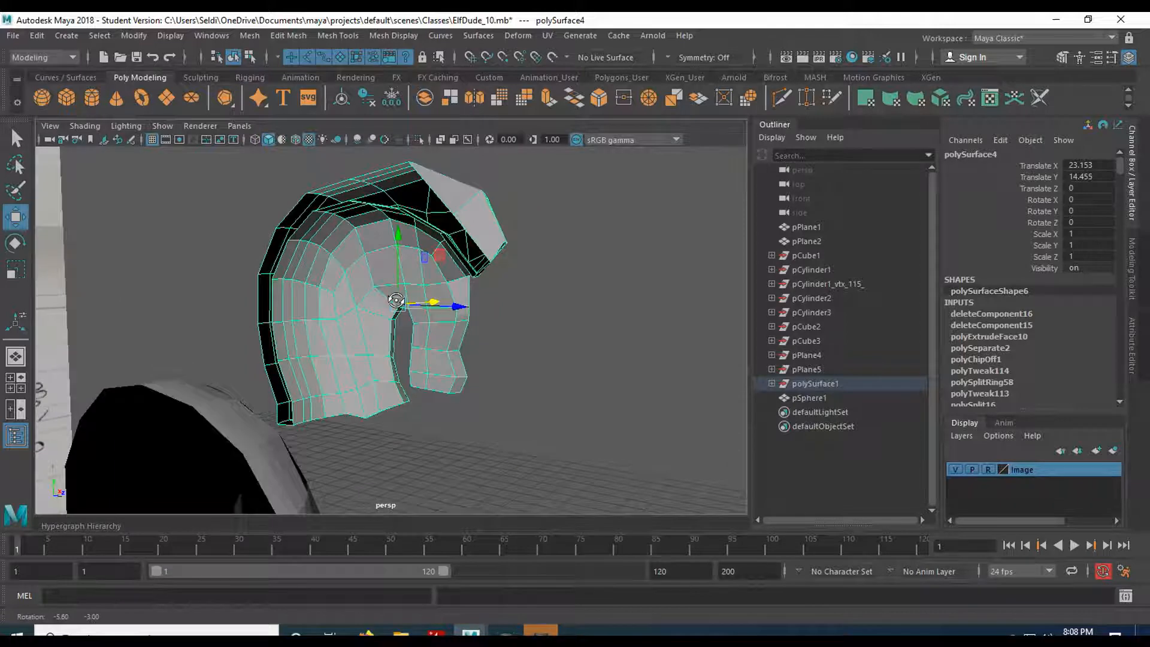
# - Switch the hair shell to face editing and clear the selection of all its faces
pyautogui.click(16, 190)
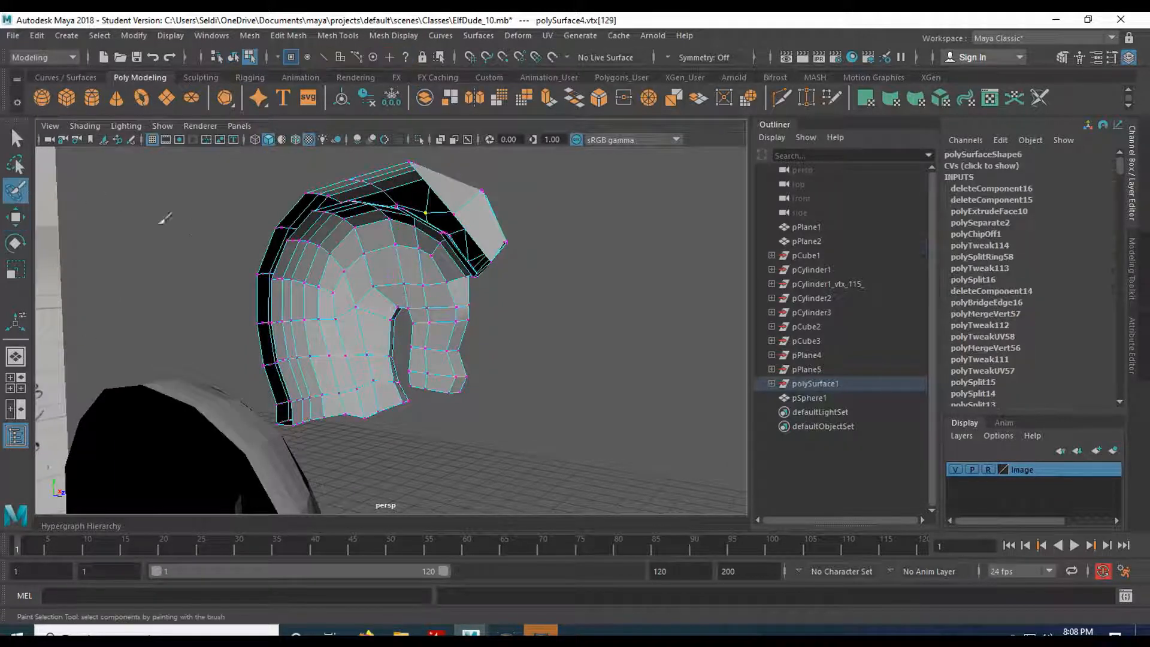
pyautogui.moveTo(334, 297); pyautogui.dragTo(341, 307, button='right')
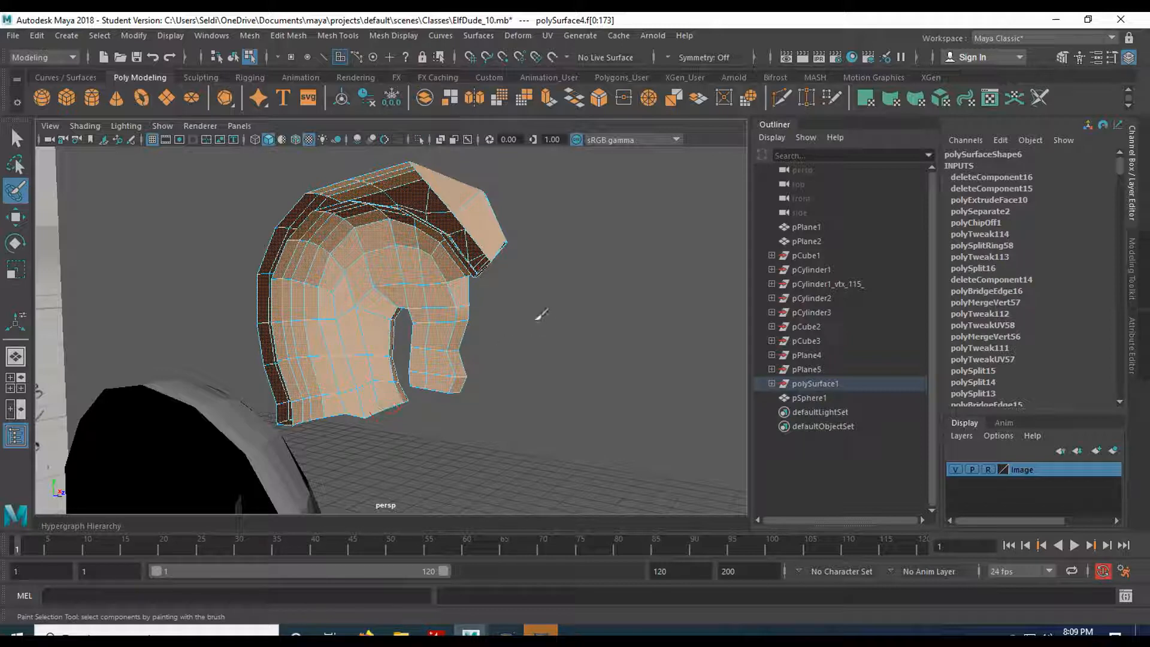
pyautogui.click(17, 139)
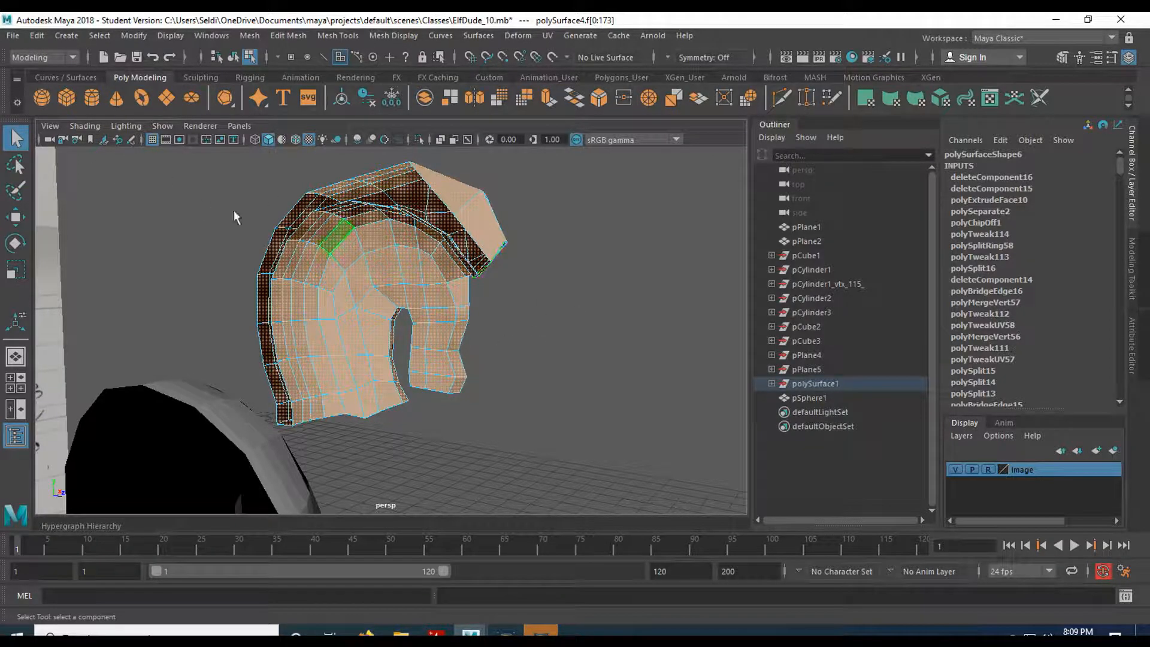
pyautogui.click(215, 213)
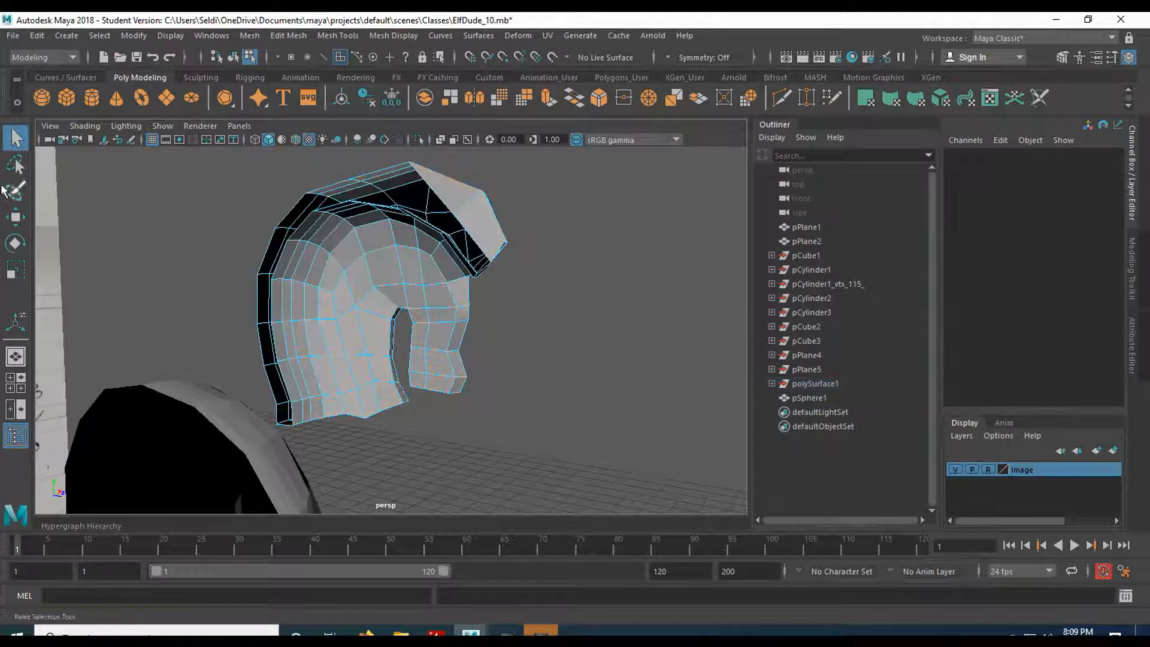
# - Select all inner faces of the hair shell with the Paint Selection tool and delete them
pyautogui.click(15, 190)
pyautogui.scroll(2, 342, 304)
pyautogui.moveTo(342, 304)
pyautogui.keyDown('alt'); pyautogui.mouseDown()
pyautogui.moveTo(380, 360)
pyautogui.moveTo(375, 380)
pyautogui.moveTo(354, 390)
pyautogui.mouseUp(); pyautogui.keyUp('alt')
pyautogui.moveTo(406, 421); pyautogui.dragTo(330, 431)
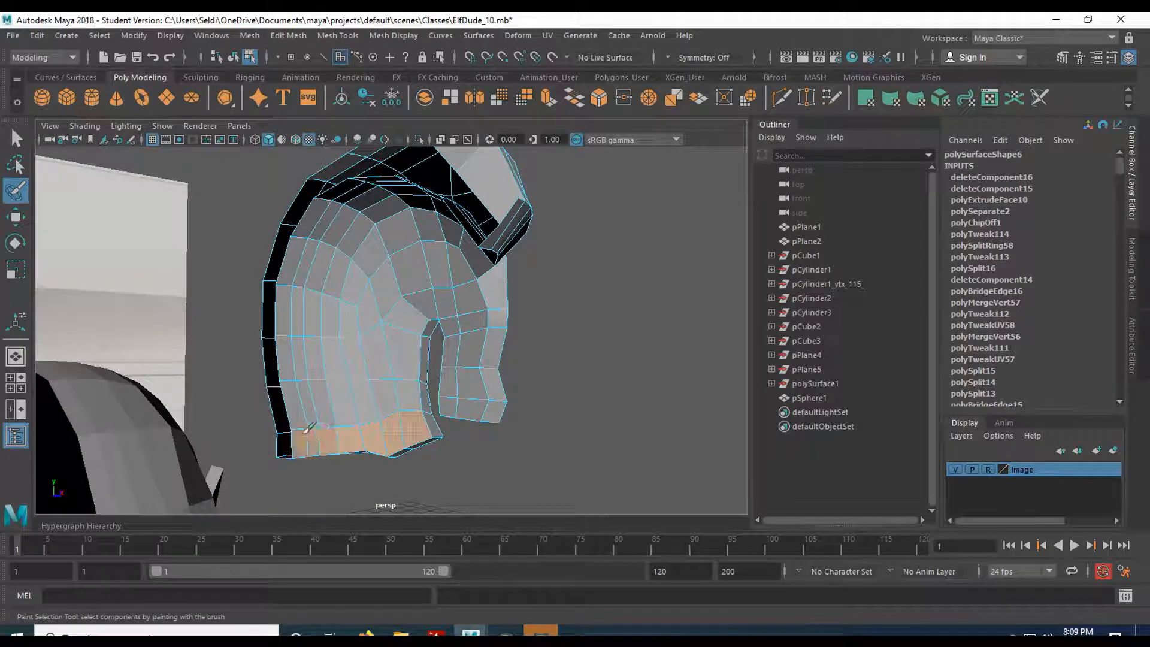
pyautogui.moveTo(298, 312)
pyautogui.mouseDown()
pyautogui.moveTo(302, 239)
pyautogui.moveTo(359, 192)
pyautogui.moveTo(326, 251)
pyautogui.moveTo(360, 287)
pyautogui.moveTo(405, 271)
pyautogui.mouseUp()
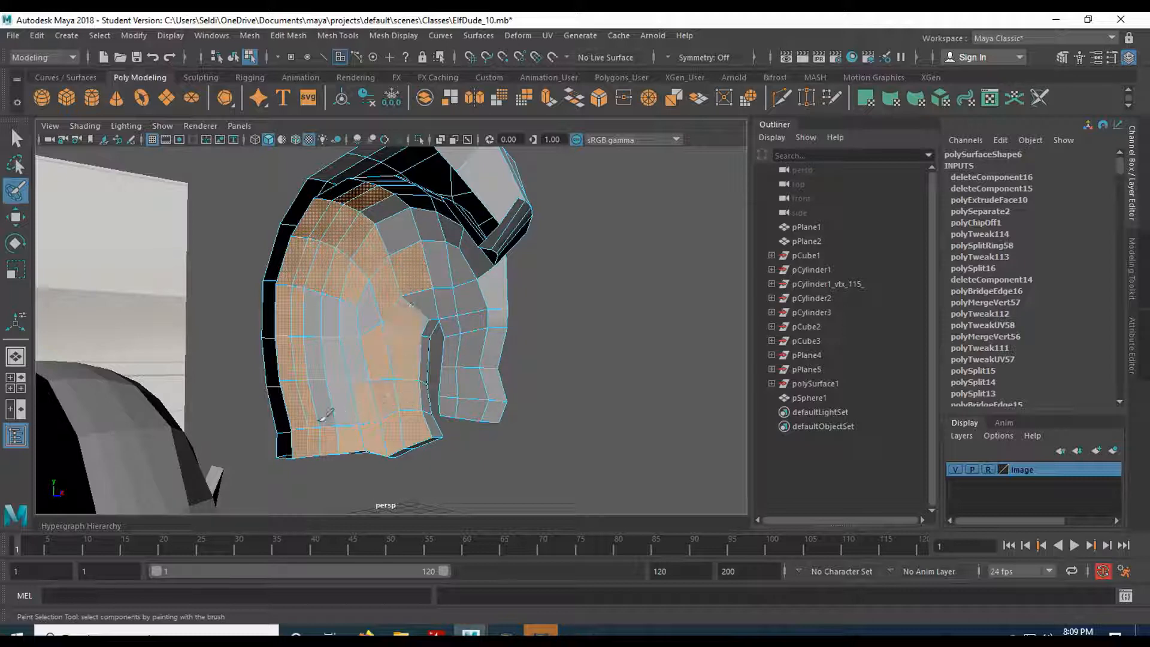
pyautogui.moveTo(339, 376)
pyautogui.mouseDown()
pyautogui.moveTo(366, 306)
pyautogui.moveTo(416, 270)
pyautogui.mouseUp()
pyautogui.scroll(2, 365, 302)
pyautogui.keyDown('alt'); pyautogui.moveTo(415, 270); pyautogui.dragTo(328, 308, button='middle'); pyautogui.keyUp('alt')
pyautogui.scroll(2, 321, 305)
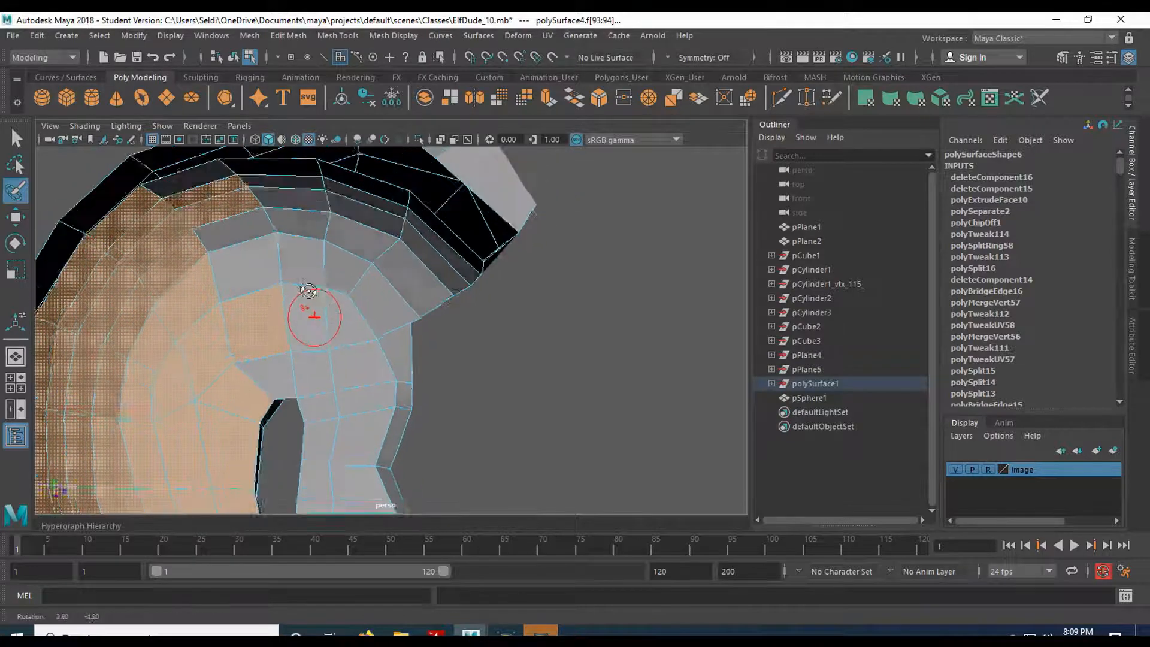
pyautogui.keyDown('alt'); pyautogui.moveTo(311, 300); pyautogui.dragTo(310, 277); pyautogui.keyUp('alt')
pyautogui.moveTo(222, 238)
pyautogui.mouseDown()
pyautogui.moveTo(292, 224)
pyautogui.moveTo(425, 236)
pyautogui.moveTo(308, 211)
pyautogui.moveTo(427, 230)
pyautogui.moveTo(449, 267)
pyautogui.moveTo(389, 329)
pyautogui.moveTo(359, 284)
pyautogui.moveTo(365, 252)
pyautogui.moveTo(250, 301)
pyautogui.mouseUp()
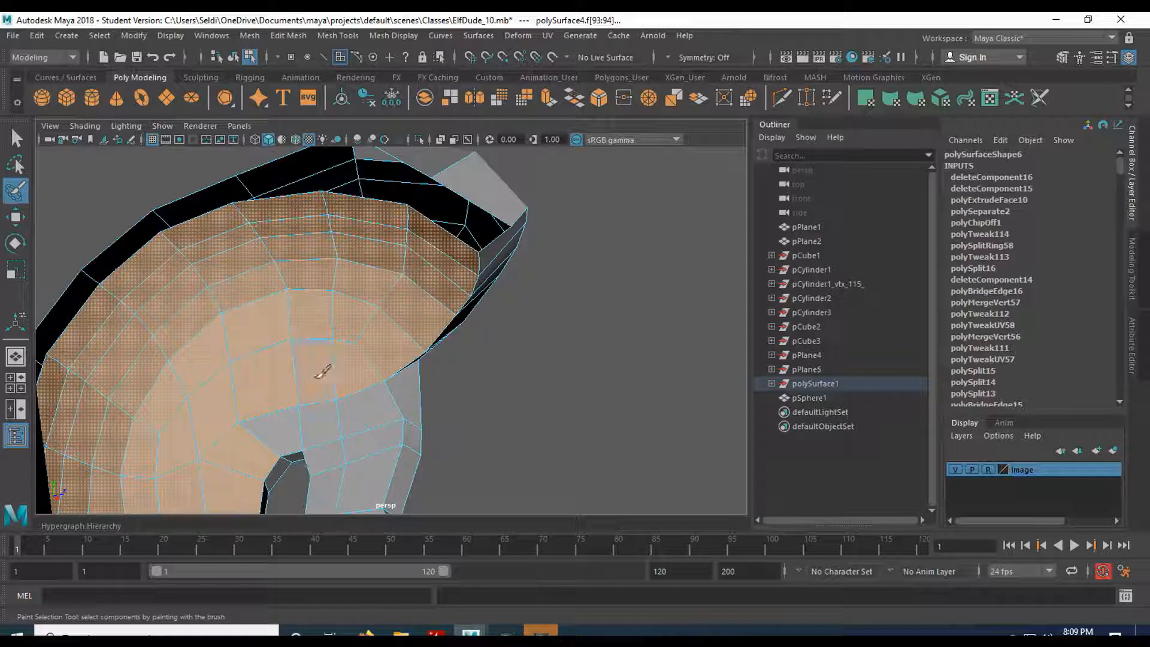
pyautogui.moveTo(321, 413)
pyautogui.mouseDown()
pyautogui.moveTo(371, 411)
pyautogui.moveTo(367, 424)
pyautogui.moveTo(236, 272)
pyautogui.moveTo(257, 323)
pyautogui.mouseUp()
pyautogui.moveTo(272, 219)
pyautogui.mouseDown()
pyautogui.moveTo(288, 204)
pyautogui.moveTo(282, 350)
pyautogui.moveTo(252, 333)
pyautogui.moveTo(236, 212)
pyautogui.moveTo(313, 269)
pyautogui.moveTo(295, 203)
pyautogui.moveTo(342, 252)
pyautogui.moveTo(357, 249)
pyautogui.moveTo(355, 161)
pyautogui.moveTo(449, 254)
pyautogui.moveTo(329, 237)
pyautogui.moveTo(365, 218)
pyautogui.moveTo(547, 264)
pyautogui.moveTo(564, 371)
pyautogui.moveTo(411, 354)
pyautogui.moveTo(389, 334)
pyautogui.moveTo(390, 249)
pyautogui.moveTo(354, 311)
pyautogui.moveTo(506, 300)
pyautogui.moveTo(632, 322)
pyautogui.mouseUp()
pyautogui.click(631, 322)
pyautogui.moveTo(534, 360)
pyautogui.keyDown('alt'); pyautogui.mouseDown()
pyautogui.moveTo(634, 362)
pyautogui.moveTo(543, 351)
pyautogui.moveTo(553, 365)
pyautogui.mouseUp(); pyautogui.keyUp('alt')
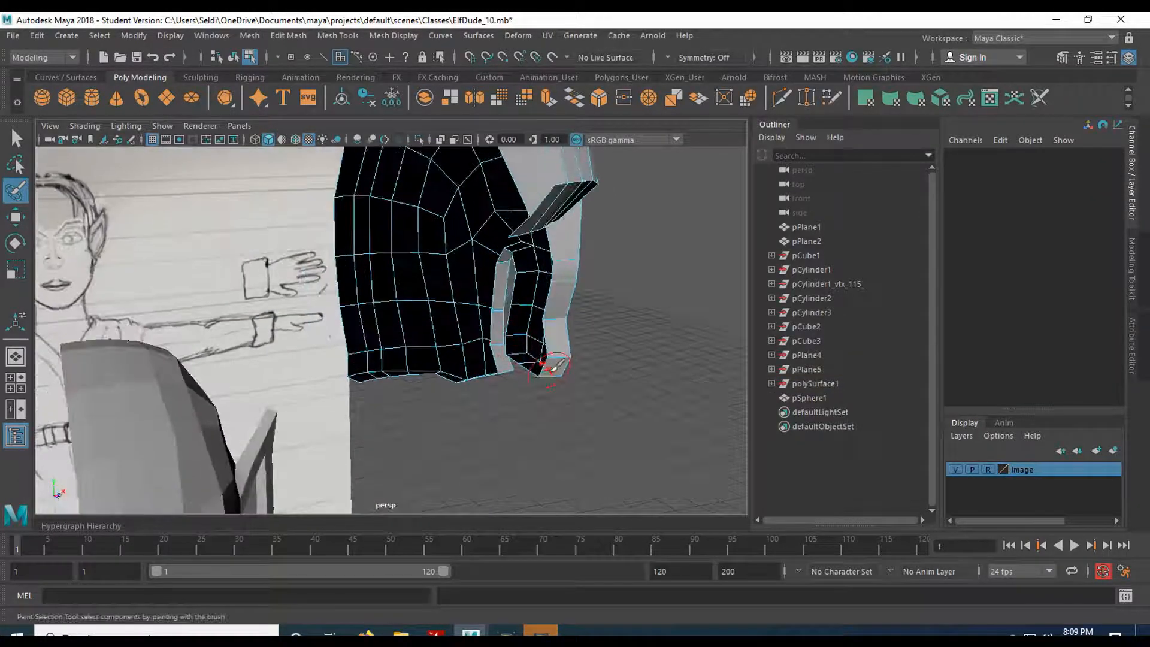
# - Return the hair shell to object mode and set its Translate X and Translate Y to 0
pyautogui.press('q')
pyautogui.moveTo(558, 281); pyautogui.dragTo(594, 218, button='right')
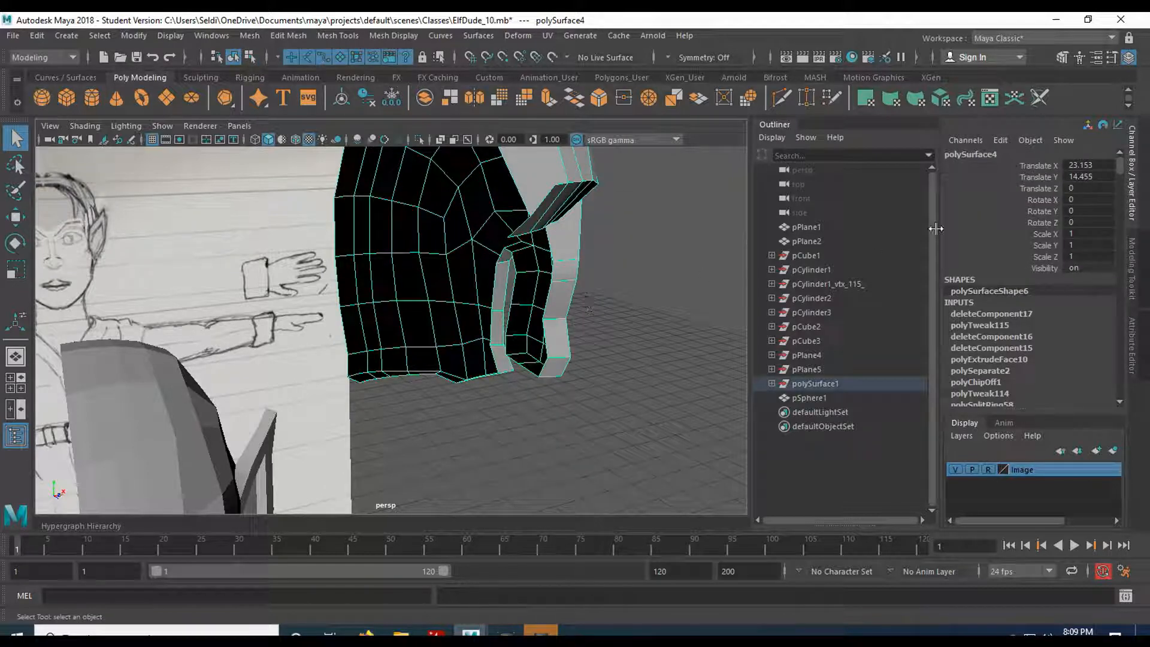
pyautogui.keyDown('ctrl'); pyautogui.moveTo(1096, 168); pyautogui.dragTo(1081, 168); pyautogui.keyUp('ctrl')
pyautogui.write('0')
pyautogui.press('Return')
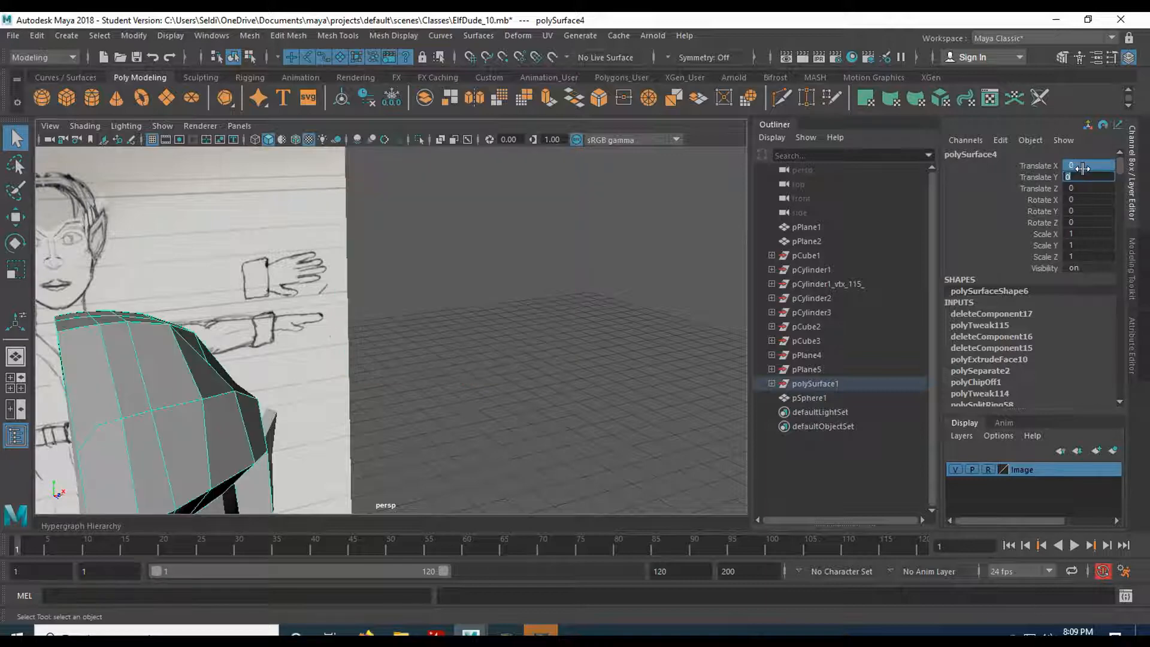
# - Switch the hair shell to vertex editing and raise the misaligned vertices near the fringe's centre edge level with the neighbouring rows
pyautogui.keyDown('alt'); pyautogui.moveTo(317, 386); pyautogui.dragTo(479, 252, button='middle'); pyautogui.keyUp('alt')
pyautogui.keyDown('alt'); pyautogui.moveTo(479, 251); pyautogui.dragTo(392, 293); pyautogui.keyUp('alt')
pyautogui.keyDown('alt'); pyautogui.moveTo(392, 294); pyautogui.dragTo(380, 304, button='middle'); pyautogui.keyUp('alt')
pyautogui.keyDown('alt'); pyautogui.moveTo(380, 304); pyautogui.dragTo(459, 359); pyautogui.keyUp('alt')
pyautogui.moveTo(521, 276); pyautogui.dragTo(464, 230, button='right')
pyautogui.click(503, 266)
pyautogui.keyDown('alt'); pyautogui.moveTo(548, 271); pyautogui.dragTo(479, 284); pyautogui.keyUp('alt')
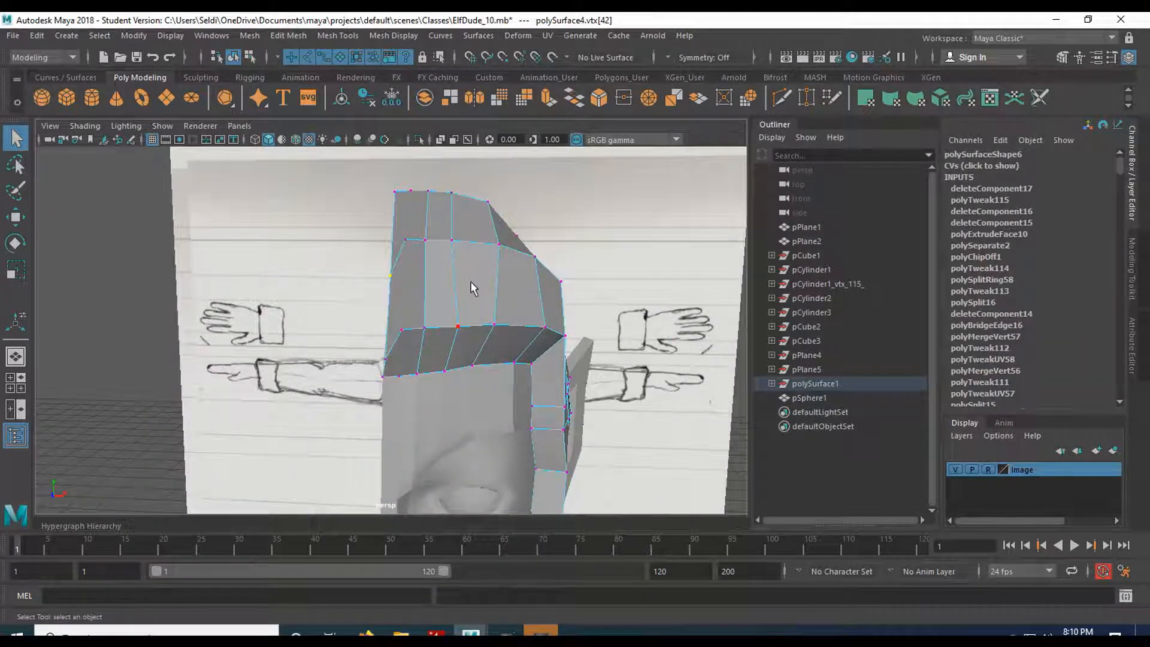
pyautogui.press('w')
pyautogui.moveTo(390, 211); pyautogui.dragTo(389, 178)
pyautogui.click(392, 340)
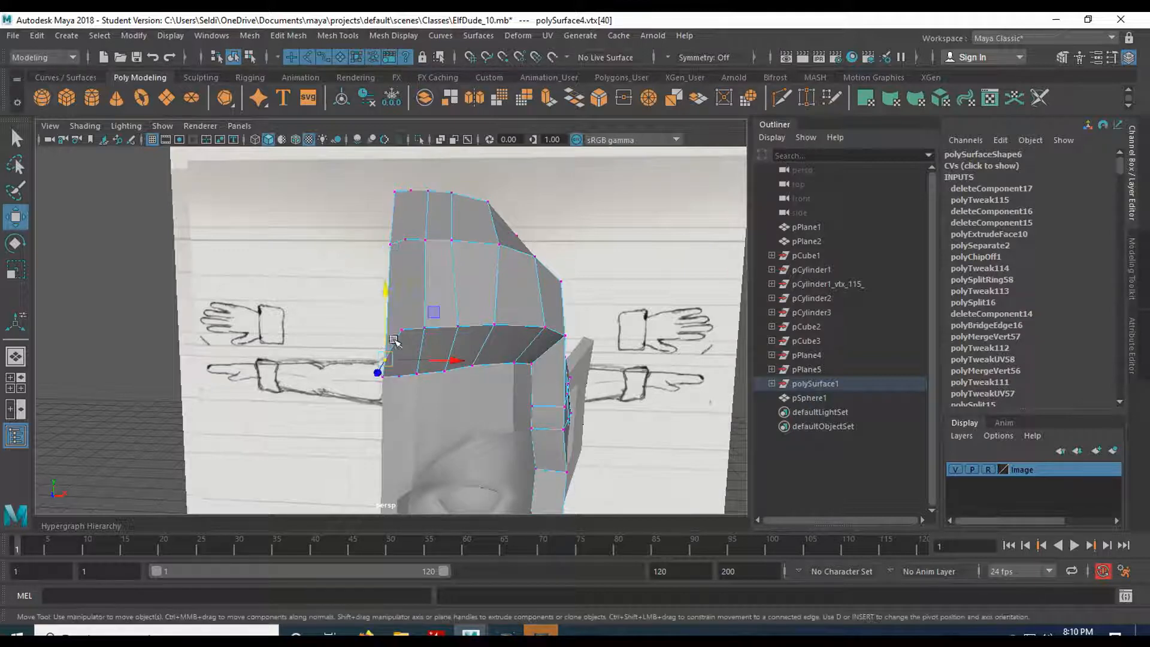
pyautogui.moveTo(385, 306); pyautogui.dragTo(379, 276)
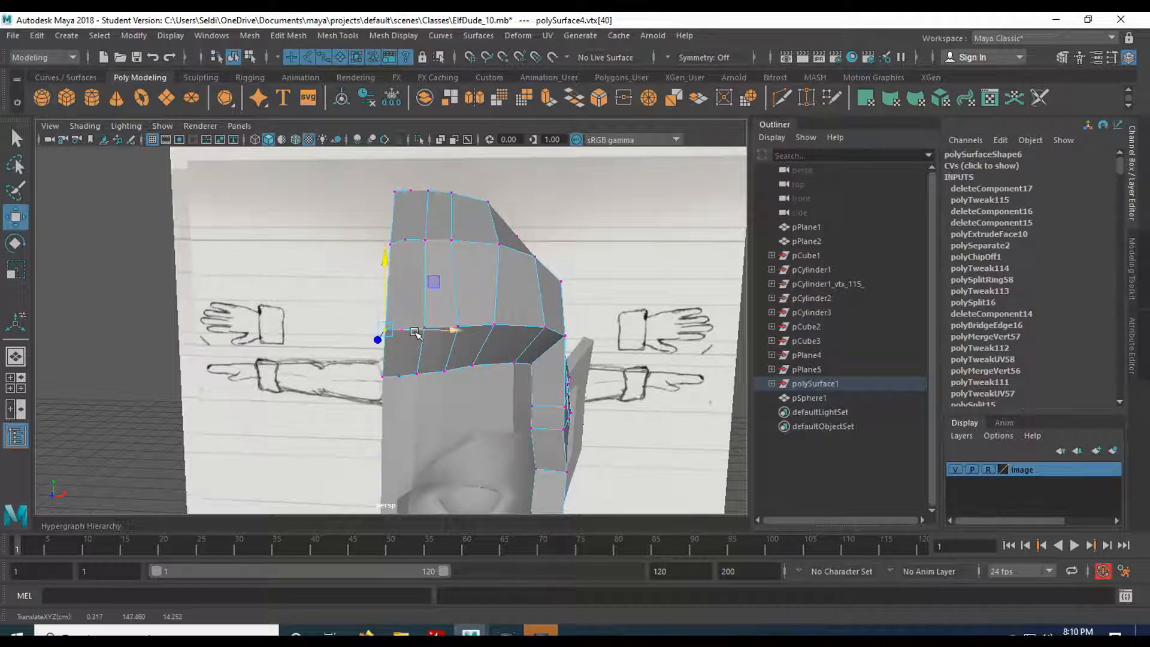
pyautogui.click(407, 256)
pyautogui.click(404, 324)
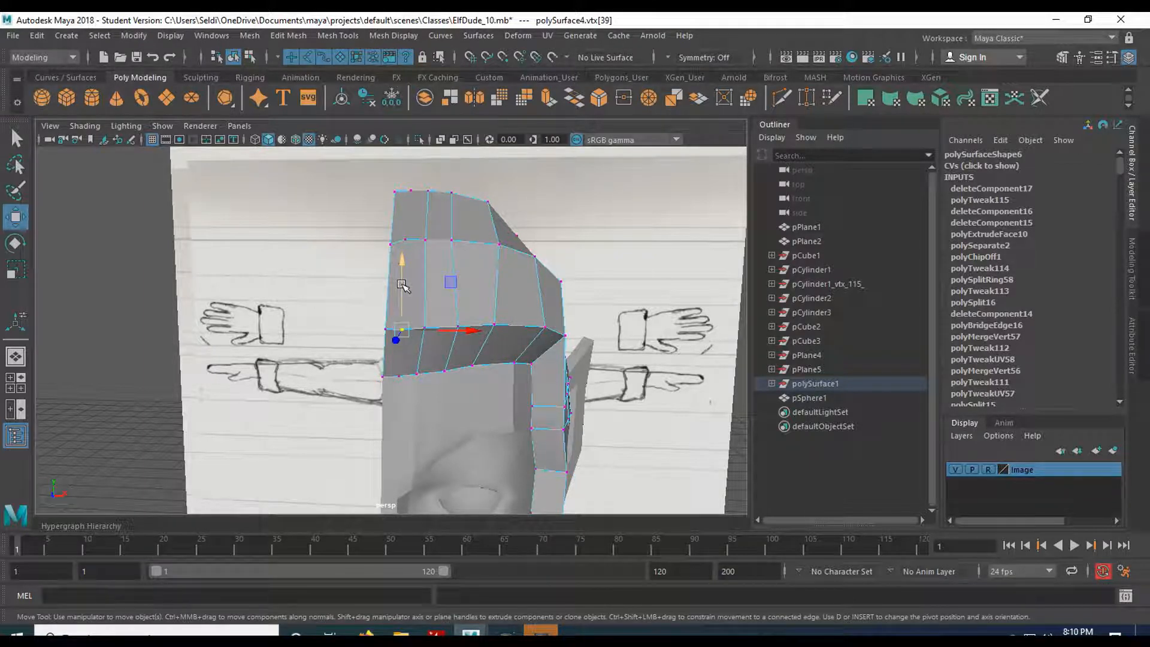
# - Select all vertices of the hair shell, undoing a trial deletion of the redundant ones
pyautogui.scroll(-4, 402, 287)
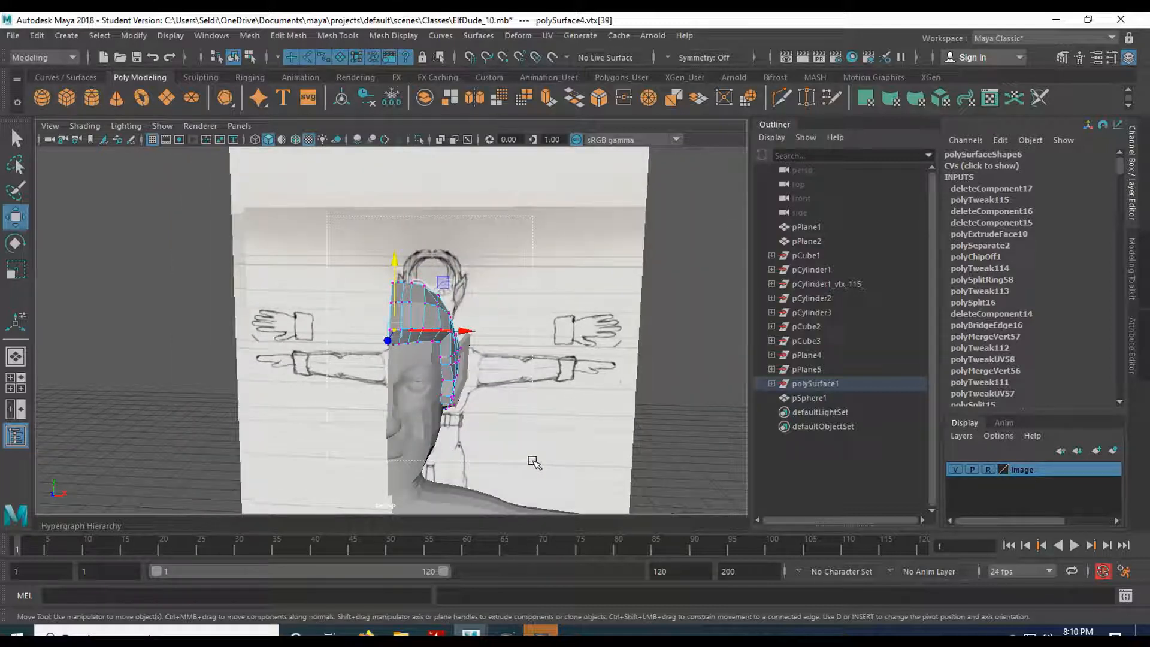
pyautogui.moveTo(533, 460); pyautogui.dragTo(533, 461)
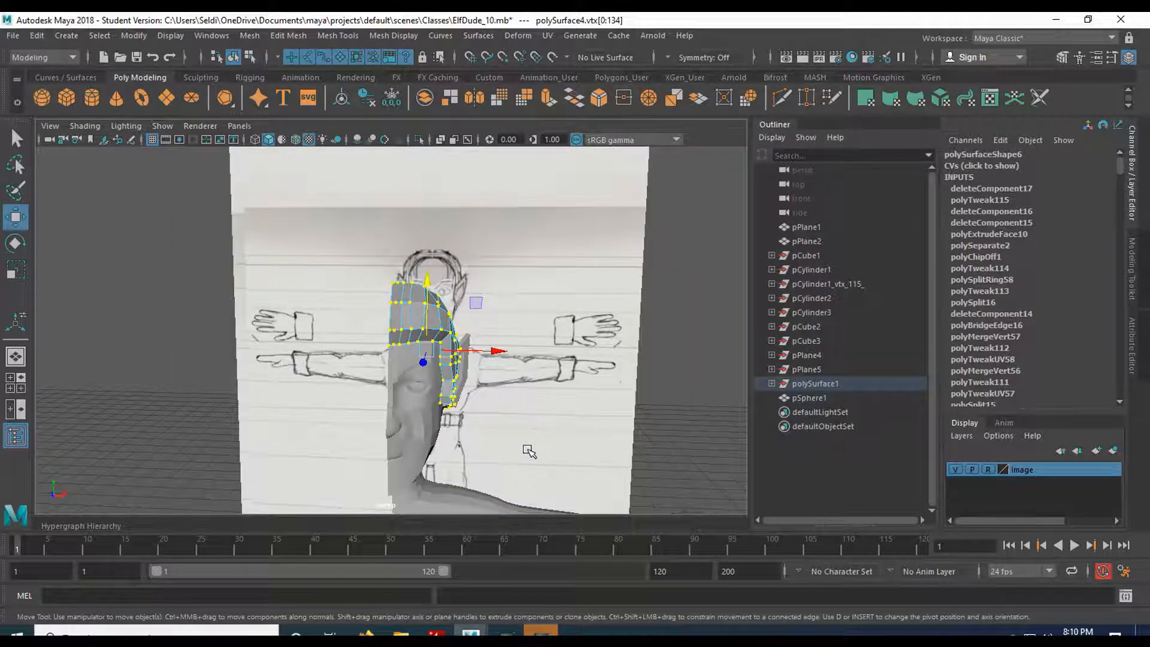
pyautogui.scroll(4, 527, 449)
pyautogui.scroll(2, 527, 449)
pyautogui.scroll(-2, 467, 442)
pyautogui.keyDown('alt'); pyautogui.moveTo(455, 299); pyautogui.dragTo(559, 350); pyautogui.keyUp('alt')
pyautogui.click(568, 344)
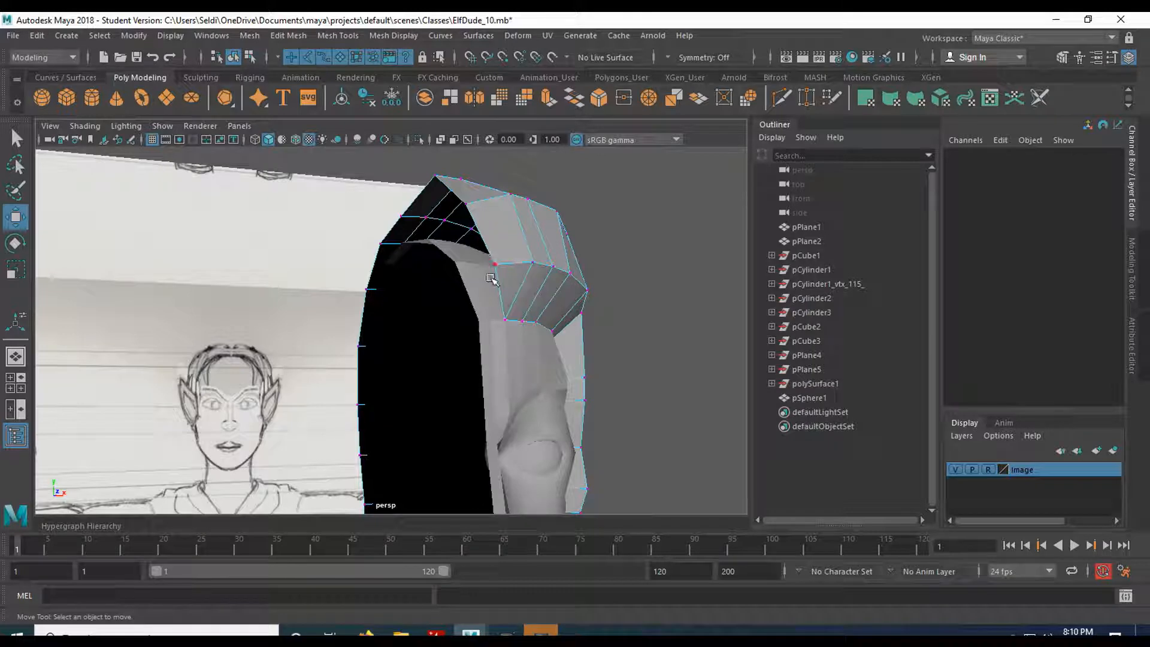
pyautogui.scroll(-2, 509, 287)
pyautogui.keyDown('alt'); pyautogui.moveTo(481, 350); pyautogui.dragTo(465, 294, button='middle'); pyautogui.keyUp('alt')
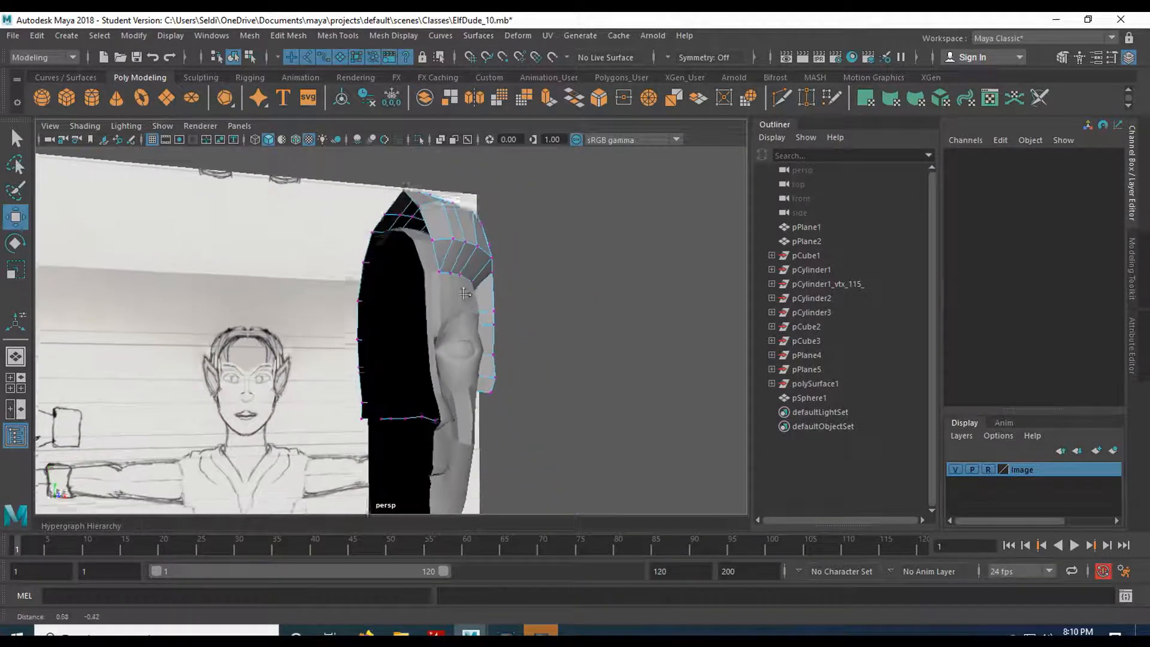
pyautogui.scroll(2, 463, 291)
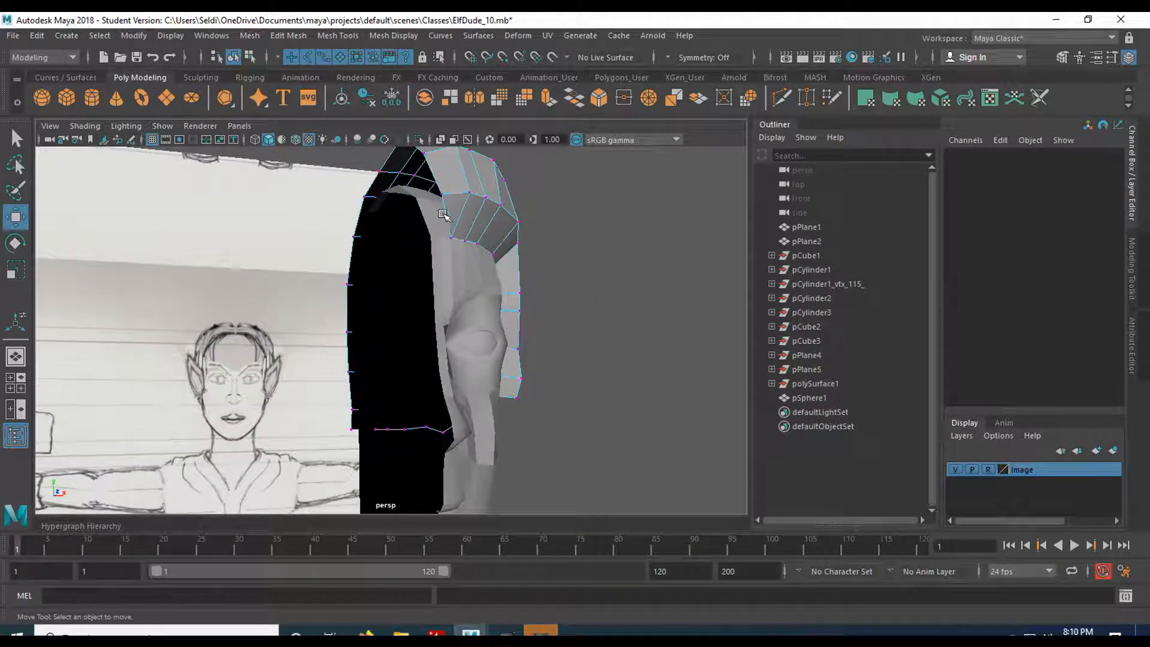
pyautogui.hotkey('ctrl', 'z')
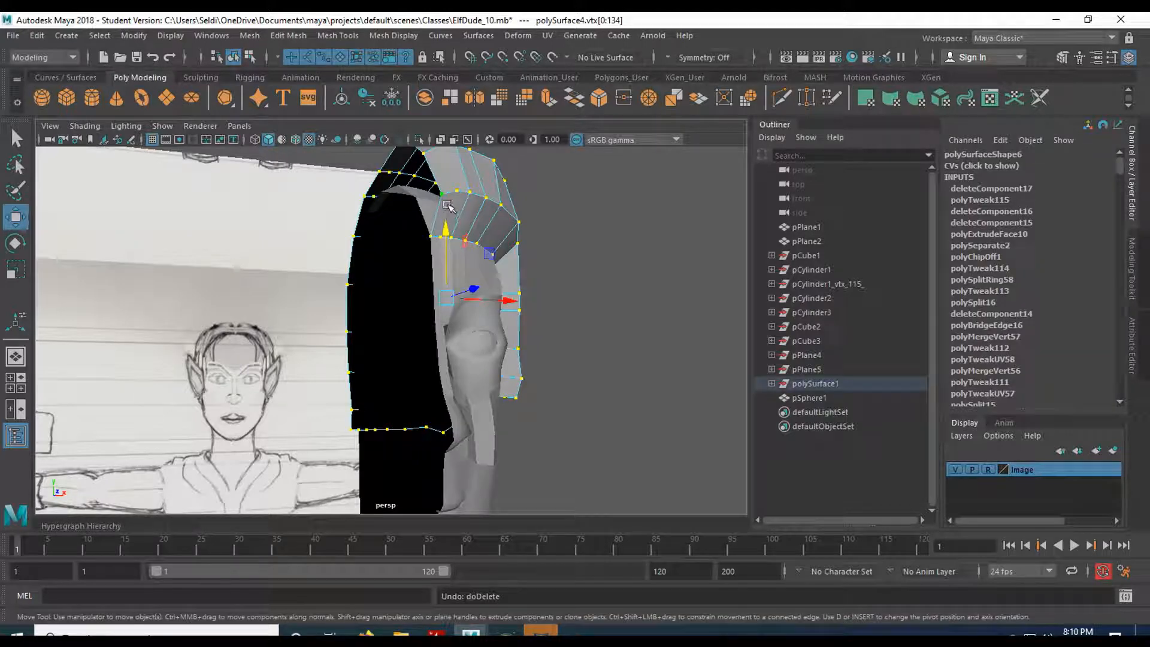
# - Deselect the corner vertices along the hair shell's borders and delete the remaining redundant vertices
pyautogui.press('q')
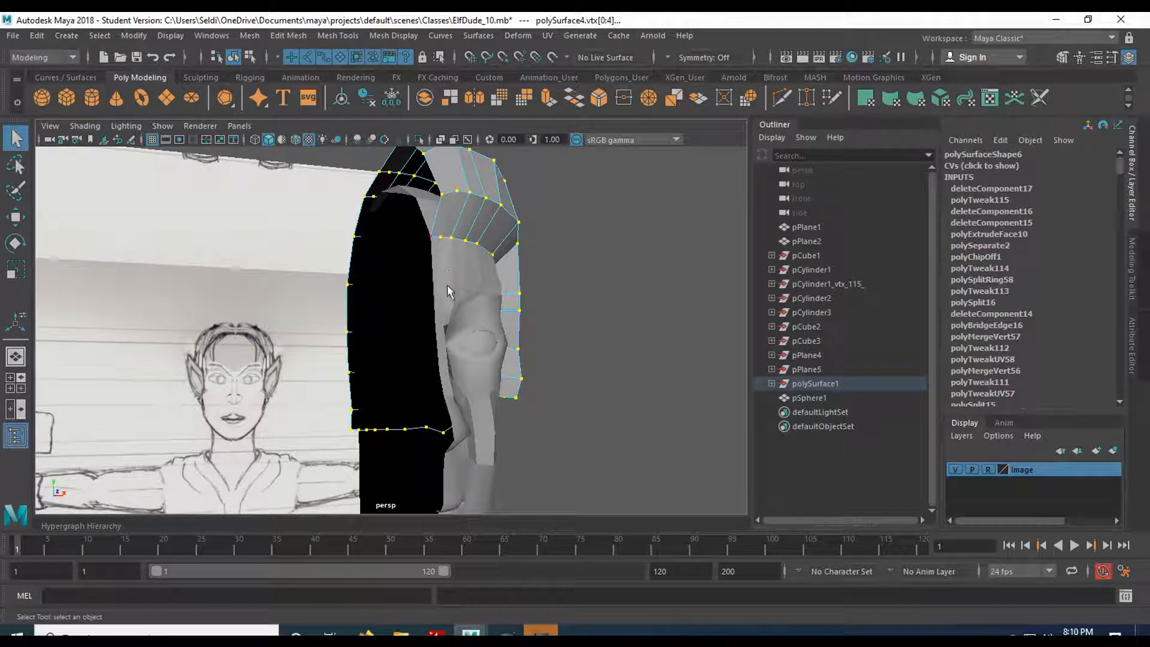
pyautogui.keyDown('alt'); pyautogui.moveTo(584, 384); pyautogui.dragTo(428, 361); pyautogui.keyUp('alt')
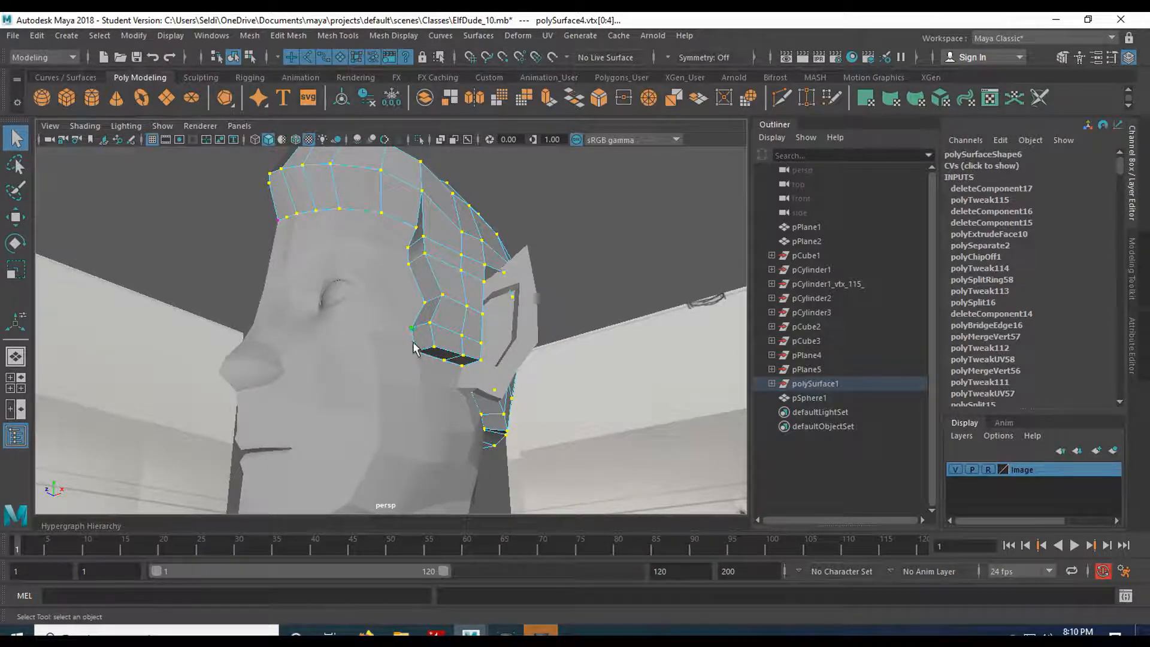
pyautogui.keyDown('alt'); pyautogui.moveTo(471, 368); pyautogui.dragTo(353, 365); pyautogui.keyUp('alt')
pyautogui.scroll(5, 340, 376)
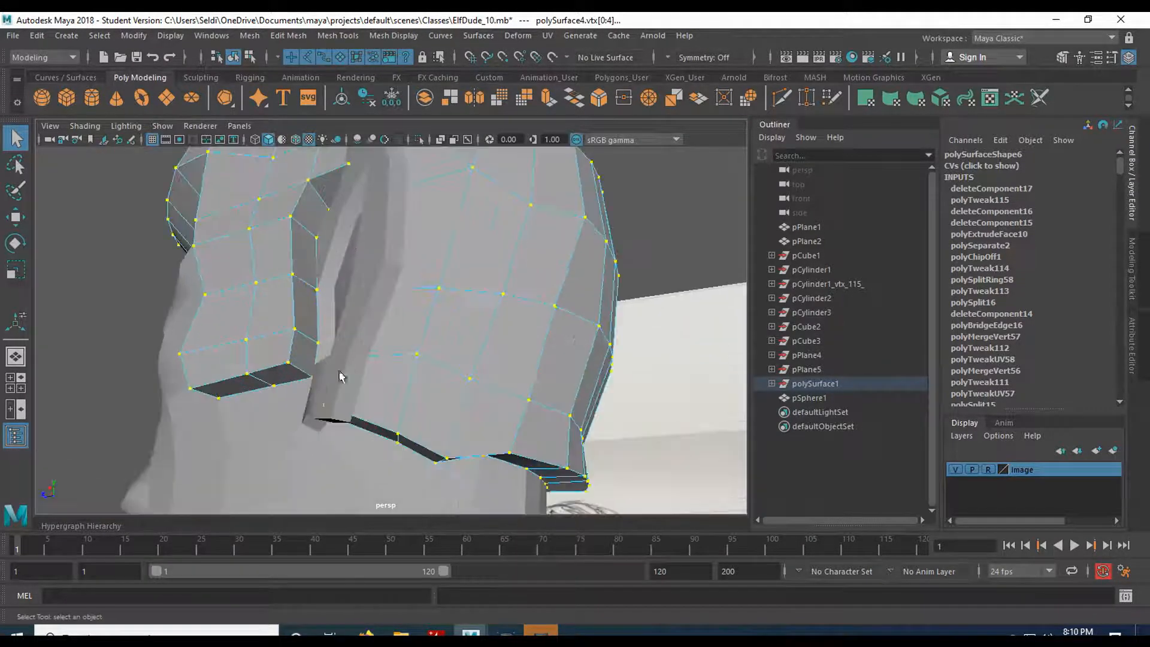
pyautogui.keyDown('alt'); pyautogui.moveTo(341, 376); pyautogui.dragTo(384, 297, button='middle'); pyautogui.keyUp('alt')
pyautogui.moveTo(383, 298)
pyautogui.keyDown('alt'); pyautogui.mouseDown()
pyautogui.moveTo(360, 289)
pyautogui.moveTo(357, 315)
pyautogui.moveTo(379, 298)
pyautogui.moveTo(641, 361)
pyautogui.moveTo(365, 299)
pyautogui.moveTo(385, 281)
pyautogui.moveTo(297, 292)
pyautogui.moveTo(311, 282)
pyautogui.moveTo(300, 277)
pyautogui.mouseUp(); pyautogui.keyUp('alt')
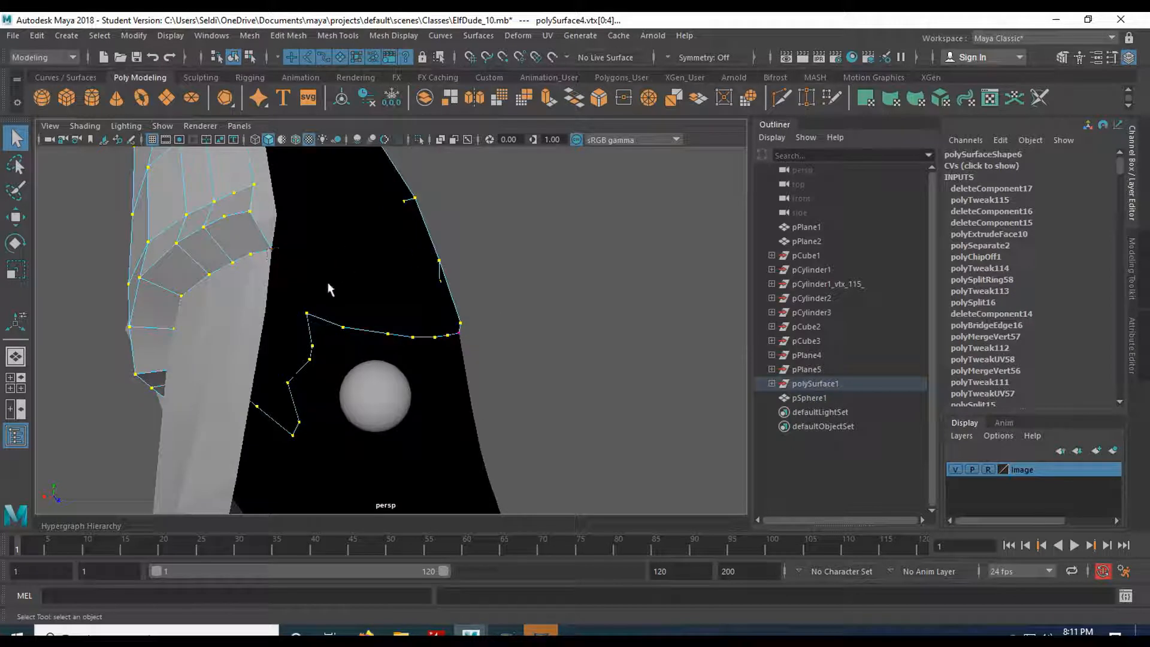
pyautogui.keyDown('alt'); pyautogui.moveTo(319, 246); pyautogui.dragTo(359, 249); pyautogui.keyUp('alt')
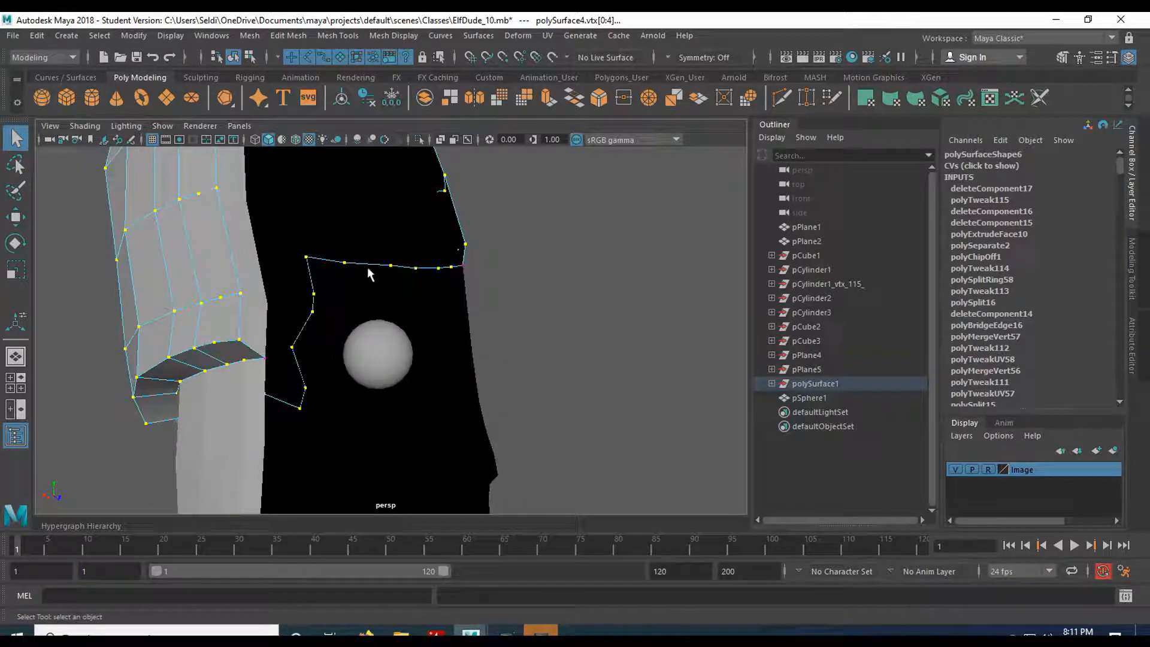
pyautogui.click(249, 353)
pyautogui.moveTo(475, 297)
pyautogui.keyDown('alt'); pyautogui.mouseDown()
pyautogui.moveTo(349, 221)
pyautogui.moveTo(442, 342)
pyautogui.moveTo(379, 334)
pyautogui.moveTo(380, 303)
pyautogui.moveTo(418, 354)
pyautogui.moveTo(486, 304)
pyautogui.moveTo(562, 311)
pyautogui.mouseUp(); pyautogui.keyUp('alt')
# - Adjust the vertices along the fringe's upper front edge, including the one on the centre line
pyautogui.click(486, 305)
pyautogui.press('w')
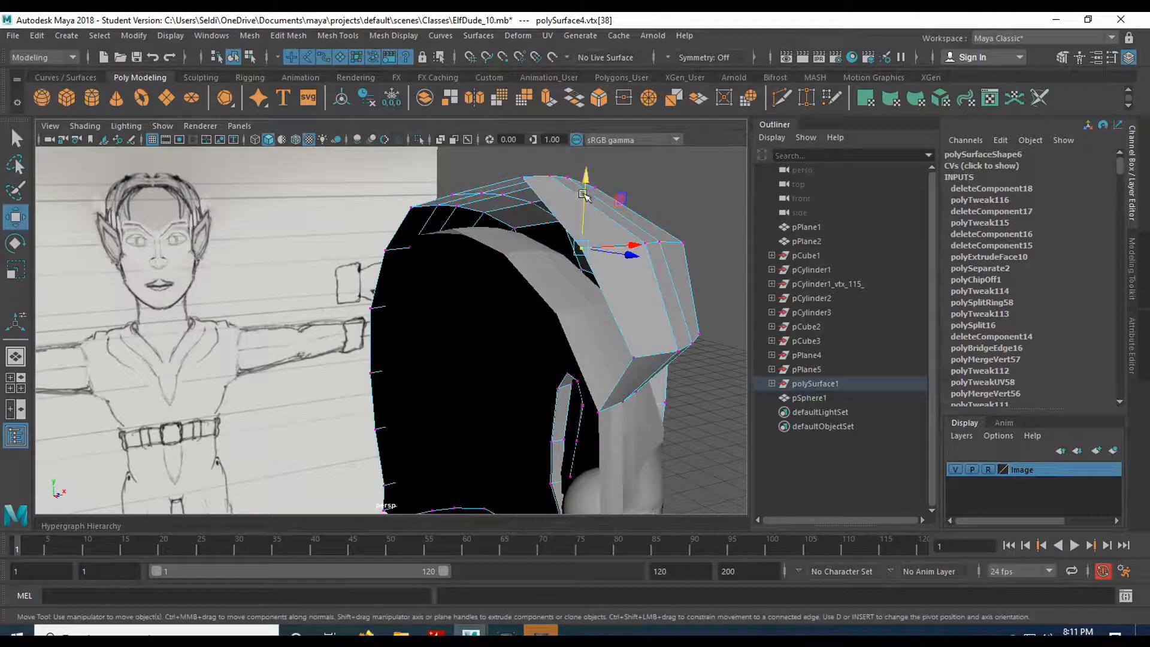
pyautogui.moveTo(584, 193)
pyautogui.keyDown('alt'); pyautogui.mouseDown()
pyautogui.moveTo(562, 272)
pyautogui.moveTo(531, 249)
pyautogui.moveTo(544, 213)
pyautogui.moveTo(537, 282)
pyautogui.moveTo(440, 278)
pyautogui.moveTo(446, 298)
pyautogui.moveTo(499, 297)
pyautogui.mouseUp(); pyautogui.keyUp('alt')
pyautogui.click(537, 282)
pyautogui.click(500, 342)
pyautogui.click(429, 270)
pyautogui.moveTo(442, 229)
pyautogui.mouseDown()
pyautogui.moveTo(441, 243)
pyautogui.moveTo(513, 242)
pyautogui.moveTo(480, 305)
pyautogui.moveTo(440, 304)
pyautogui.mouseUp()
pyautogui.click(356, 270)
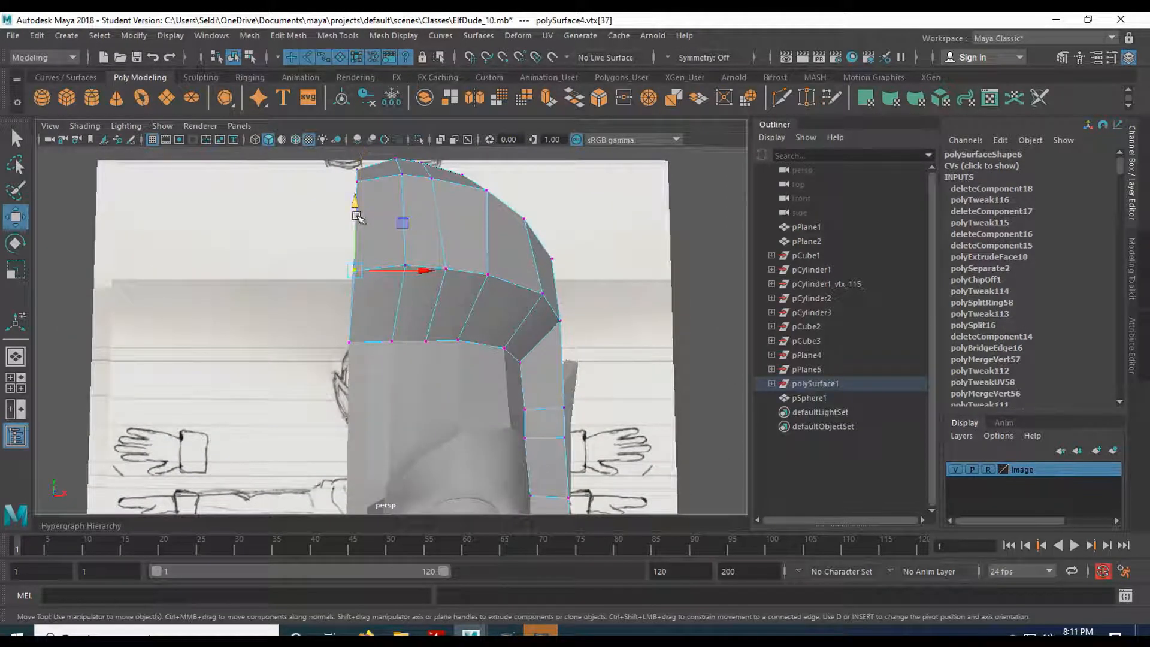
pyautogui.keyDown('alt'); pyautogui.moveTo(334, 316); pyautogui.dragTo(503, 336); pyautogui.keyUp('alt')
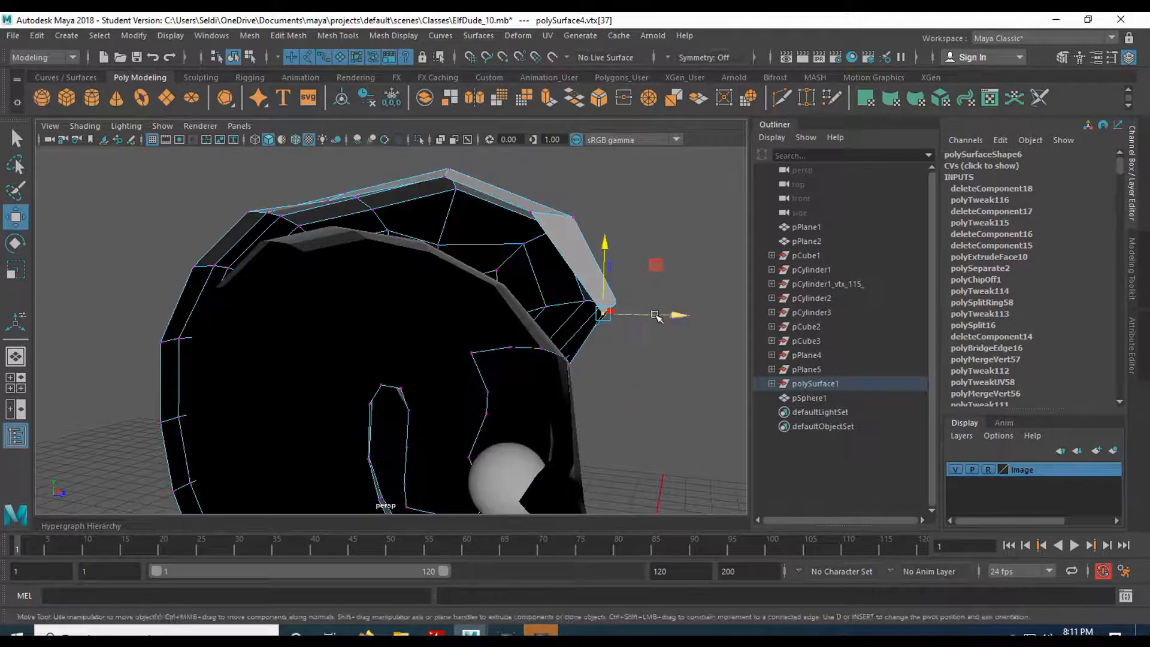
pyautogui.moveTo(657, 318)
pyautogui.keyDown('alt'); pyautogui.mouseDown()
pyautogui.moveTo(654, 346)
pyautogui.moveTo(492, 330)
pyautogui.moveTo(390, 352)
pyautogui.moveTo(424, 346)
pyautogui.moveTo(482, 270)
pyautogui.moveTo(472, 286)
pyautogui.mouseUp(); pyautogui.keyUp('alt')
# - Move the vertex on the upper side of the hair shell slightly up and outward to round its profile
pyautogui.click(458, 272)
pyautogui.moveTo(465, 239); pyautogui.dragTo(466, 220)
pyautogui.moveTo(532, 289); pyautogui.dragTo(540, 290)
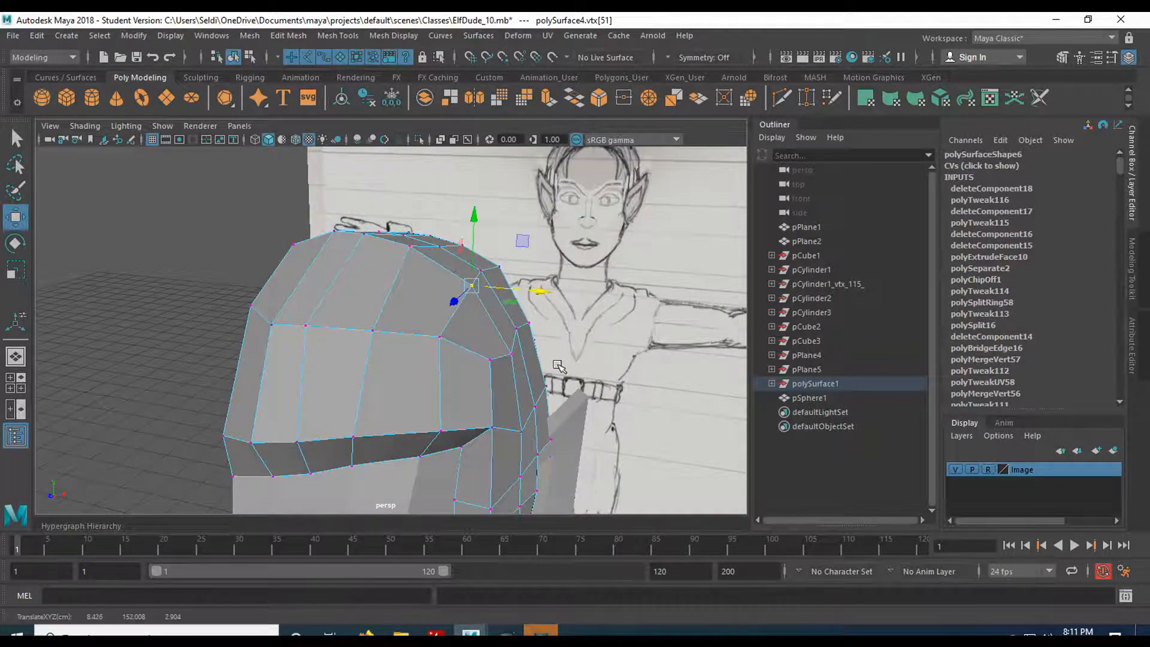
pyautogui.keyDown('alt'); pyautogui.moveTo(557, 366); pyautogui.dragTo(483, 295); pyautogui.keyUp('alt')
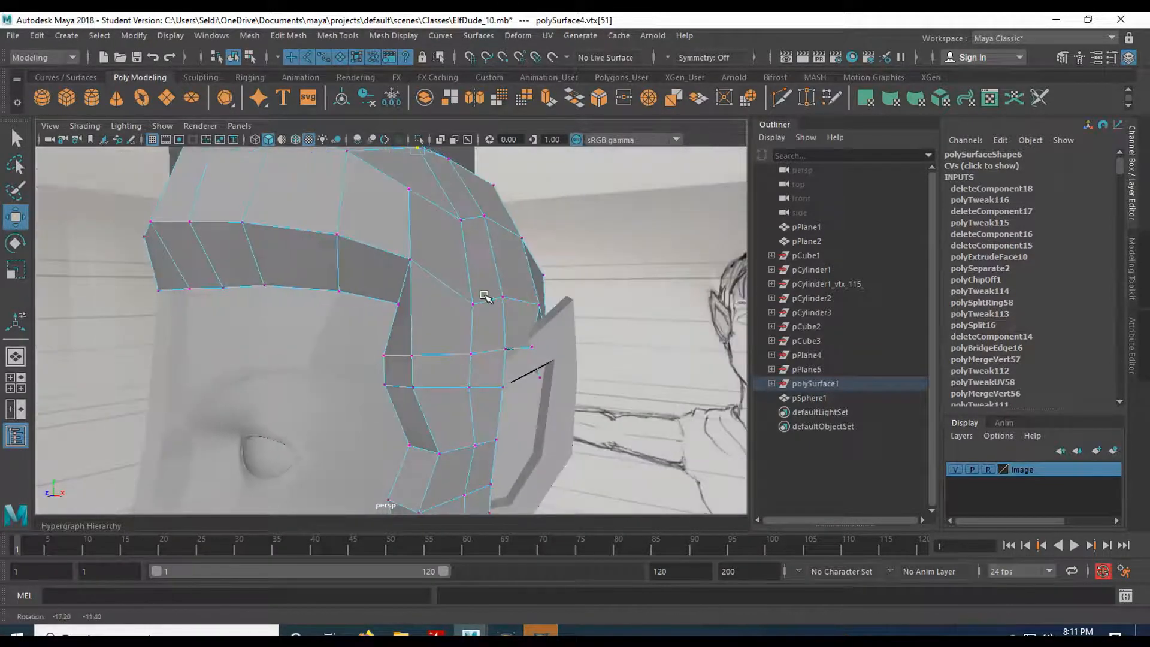
# - Shift the outer vertices along the sideburn's front edge back toward the ear and adjust the fringe's corner vertex above them
pyautogui.click(412, 262)
pyautogui.moveTo(457, 259); pyautogui.dragTo(372, 300)
pyautogui.hotkey('ctrl', 'z')
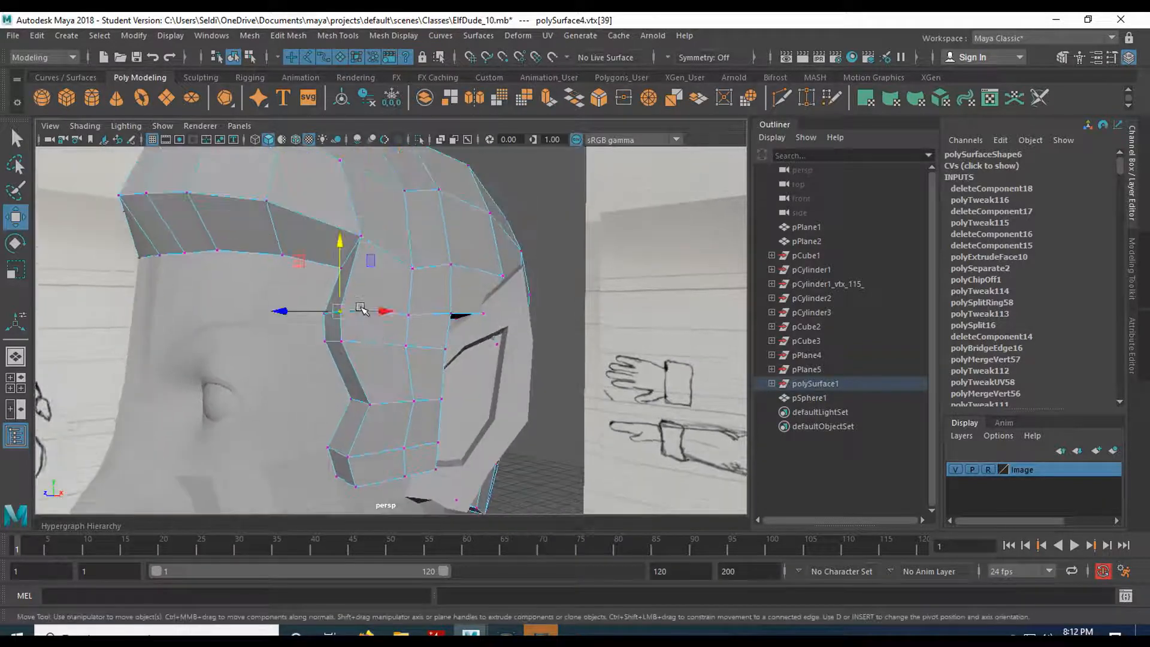
pyautogui.keyDown('shift'); pyautogui.click(367, 337); pyautogui.keyUp('shift')
pyautogui.keyDown('shift'); pyautogui.click(361, 450); pyautogui.keyUp('shift')
pyautogui.keyDown('shift'); pyautogui.click(357, 474); pyautogui.keyUp('shift')
pyautogui.moveTo(295, 409); pyautogui.dragTo(315, 404)
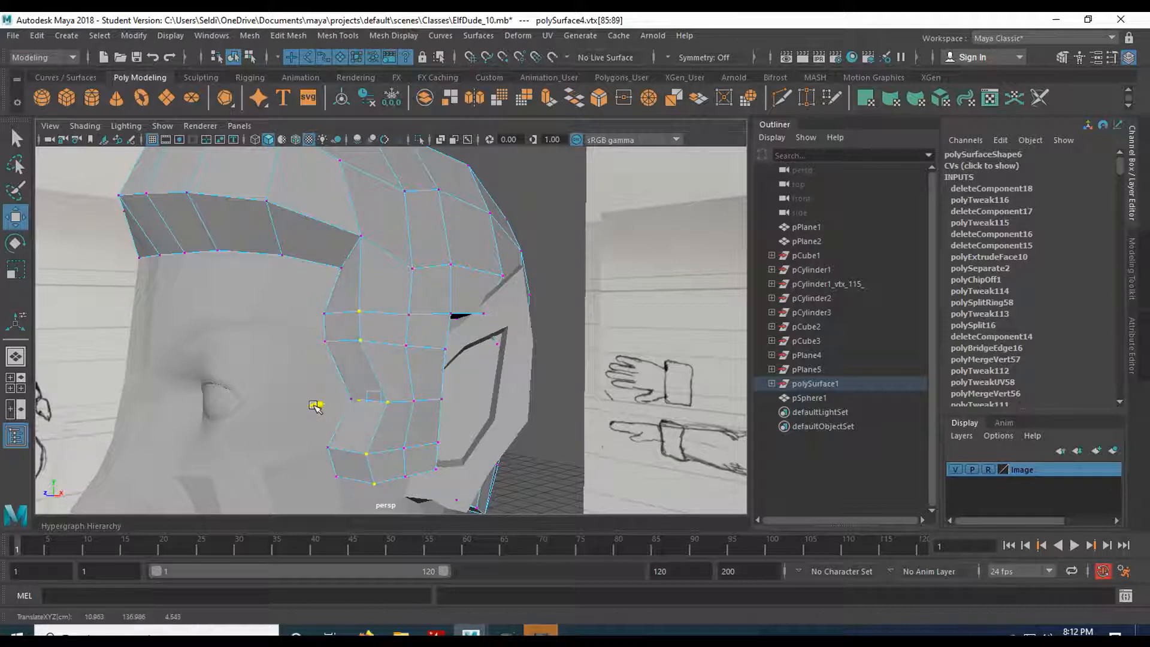
pyautogui.click(359, 235)
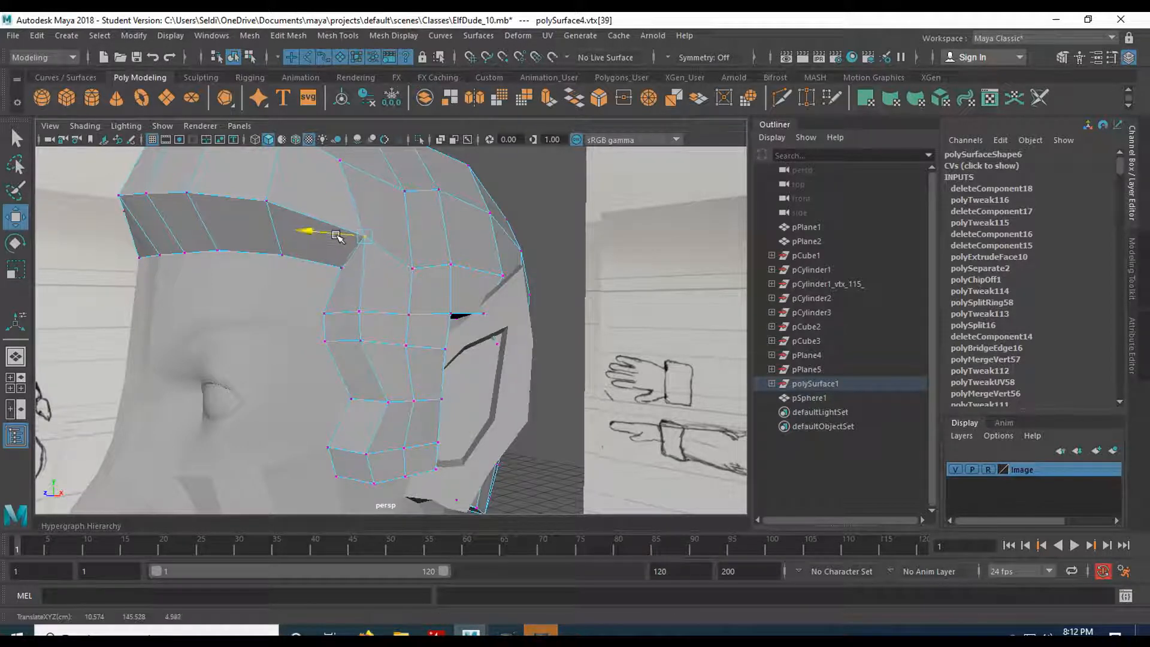
# - Raise the outer vertices along the sideburn's lower edge to form a bevel underneath
pyautogui.keyDown('alt'); pyautogui.moveTo(397, 411); pyautogui.dragTo(322, 379); pyautogui.keyUp('alt')
pyautogui.click(299, 396)
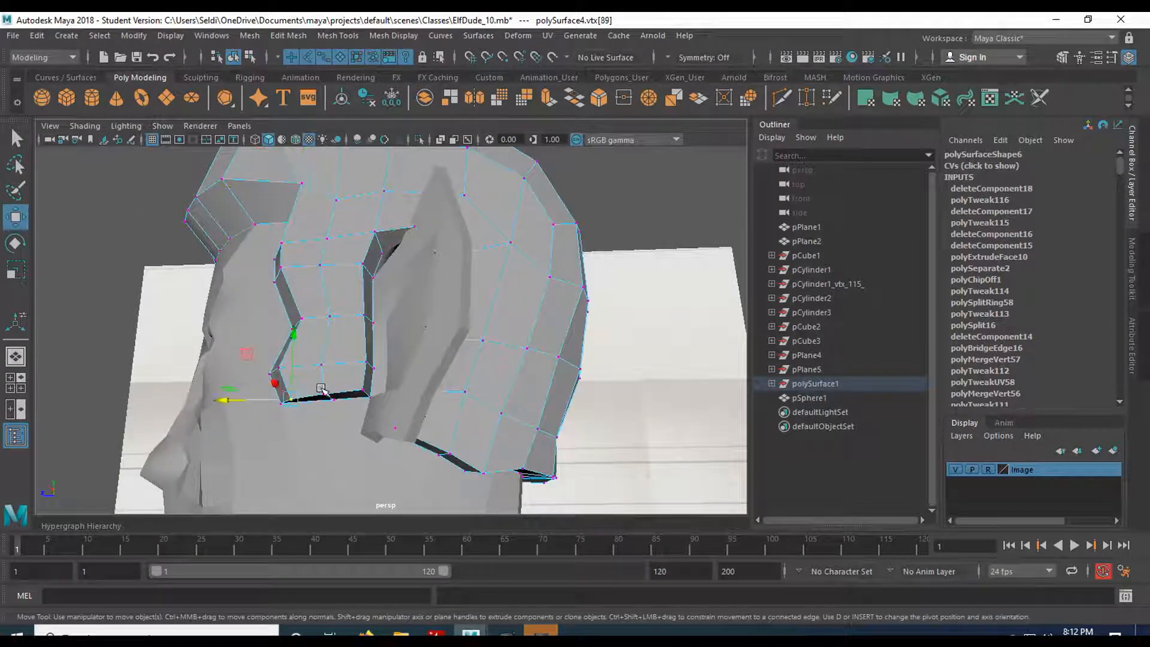
pyautogui.press('q')
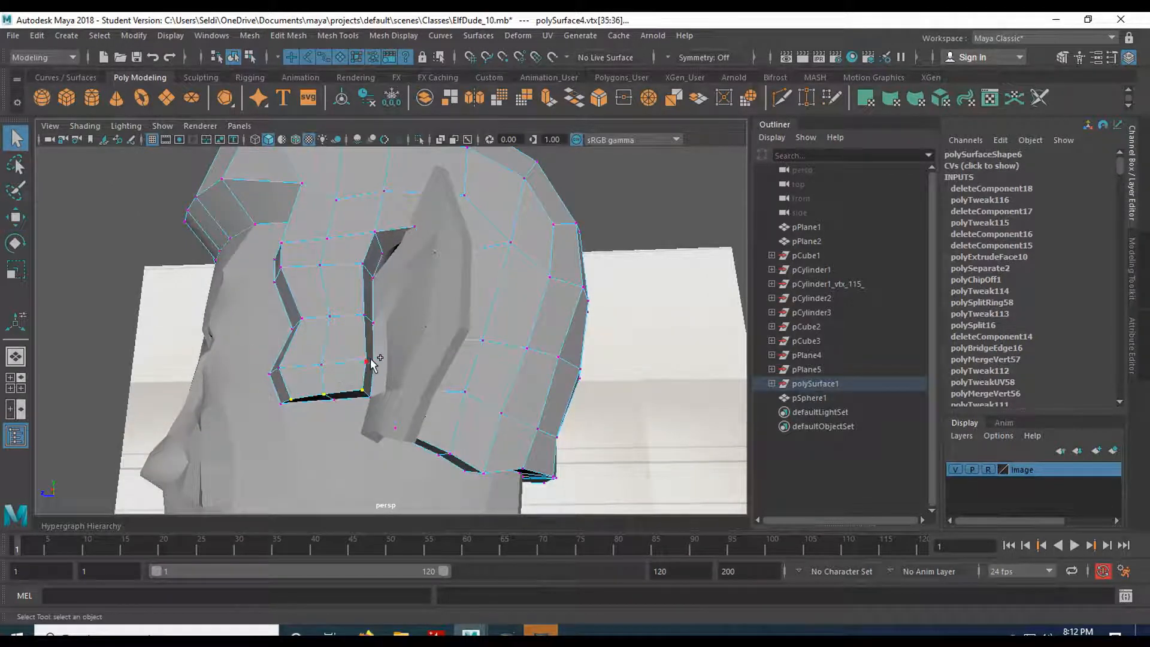
pyautogui.press('w')
pyautogui.moveTo(327, 332); pyautogui.dragTo(329, 318)
# - Raise the rear, middle and front vertices of the sideburn row just above the lower edge
pyautogui.click(367, 358)
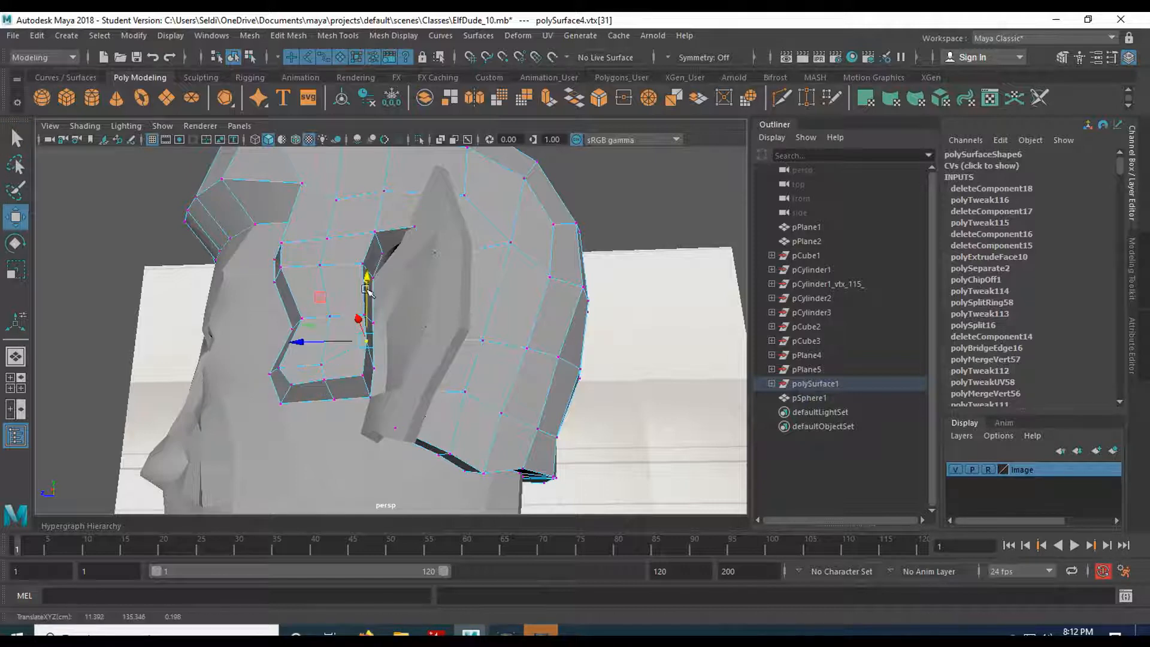
pyautogui.click(322, 363)
pyautogui.moveTo(323, 342); pyautogui.dragTo(294, 327)
pyautogui.click(272, 370)
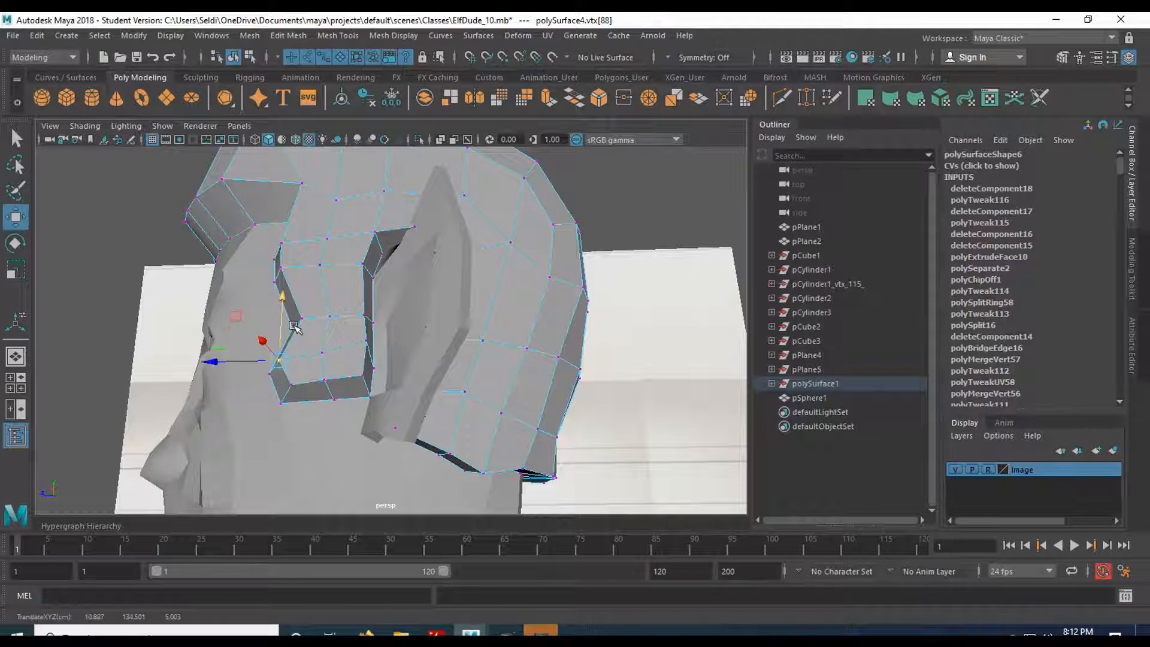
# - Shift the outer vertices along the sideburn's rear edge slightly forward, away from the ear, and adjust the vertex near its upper end
pyautogui.click(360, 359)
pyautogui.press('q')
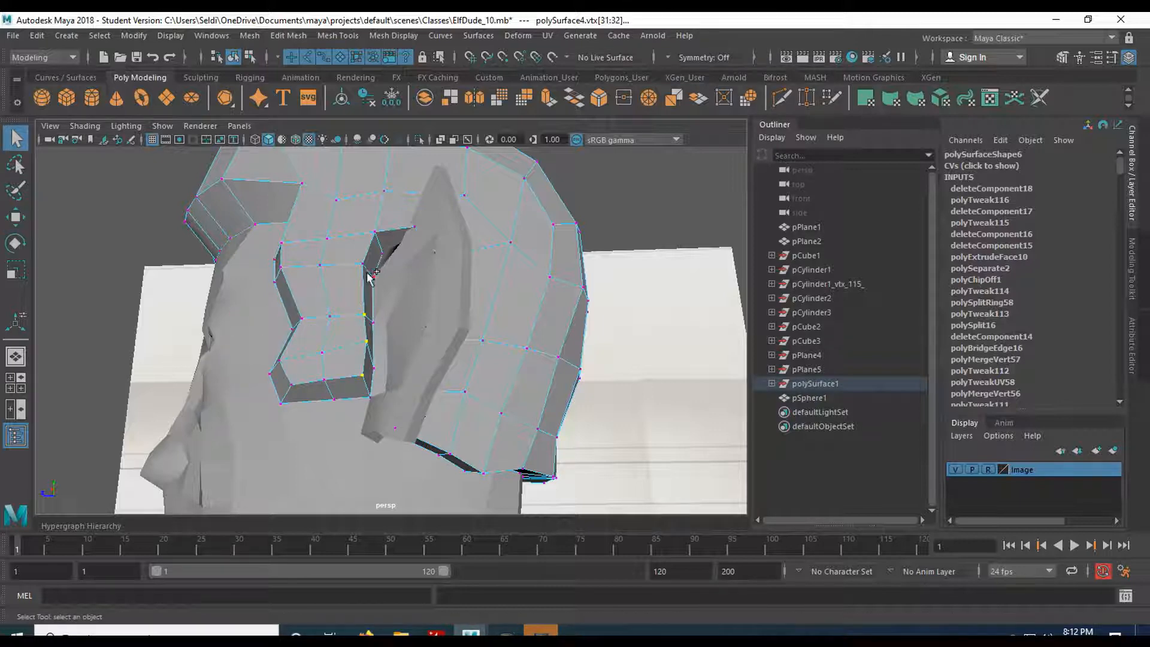
pyautogui.press('w')
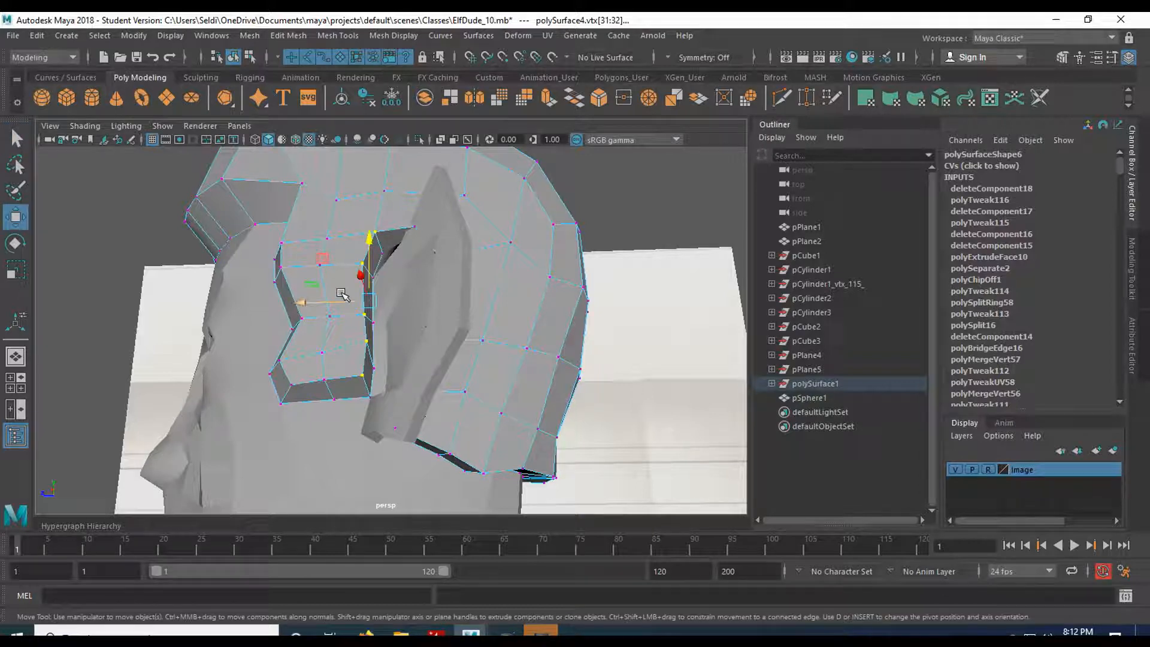
pyautogui.keyDown('alt'); pyautogui.moveTo(321, 295); pyautogui.dragTo(345, 265); pyautogui.keyUp('alt')
pyautogui.click(362, 293)
pyautogui.keyDown('alt'); pyautogui.moveTo(345, 276); pyautogui.dragTo(385, 295); pyautogui.keyUp('alt')
pyautogui.scroll(2, 441, 311)
pyautogui.keyDown('alt'); pyautogui.moveTo(385, 295); pyautogui.dragTo(367, 349, button='middle'); pyautogui.keyUp('alt')
pyautogui.click(332, 330)
pyautogui.moveTo(310, 328); pyautogui.dragTo(328, 289)
# - Push the outer hair vertices just above and behind the ear's upper part inward toward the head
pyautogui.keyDown('alt'); pyautogui.moveTo(425, 317); pyautogui.dragTo(323, 304, button='middle'); pyautogui.keyUp('alt')
pyautogui.moveTo(323, 304)
pyautogui.keyDown('alt'); pyautogui.mouseDown()
pyautogui.moveTo(239, 334)
pyautogui.moveTo(379, 336)
pyautogui.moveTo(298, 346)
pyautogui.mouseUp(); pyautogui.keyUp('alt')
pyautogui.click(281, 351)
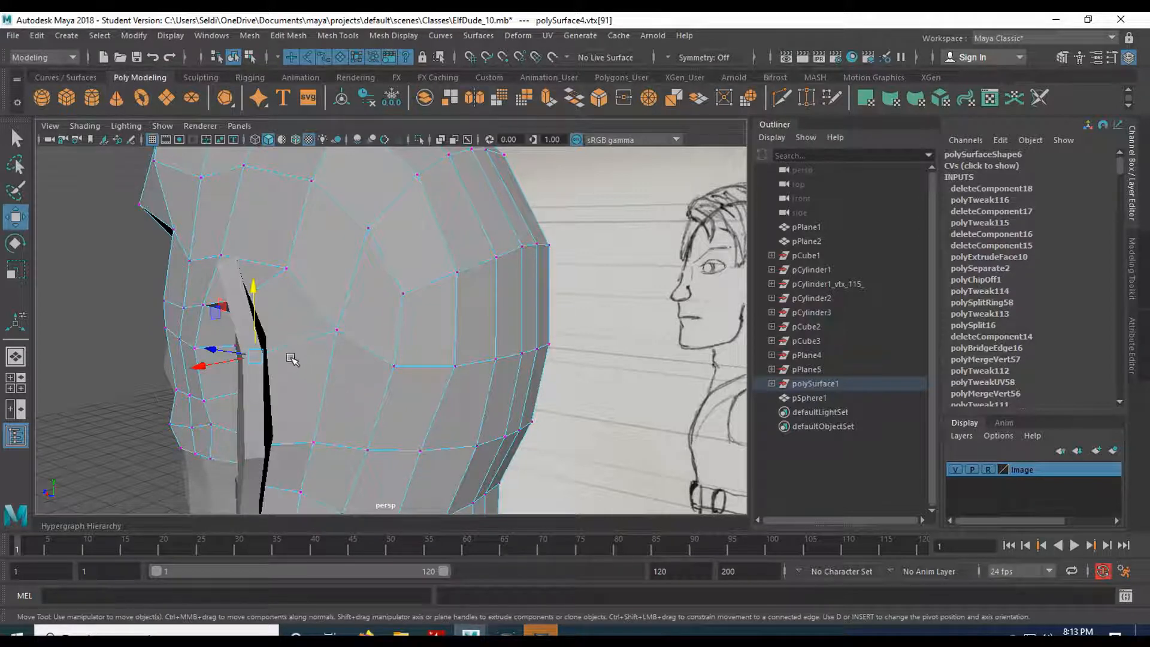
pyautogui.keyDown('alt'); pyautogui.moveTo(300, 360); pyautogui.dragTo(323, 351); pyautogui.keyUp('alt')
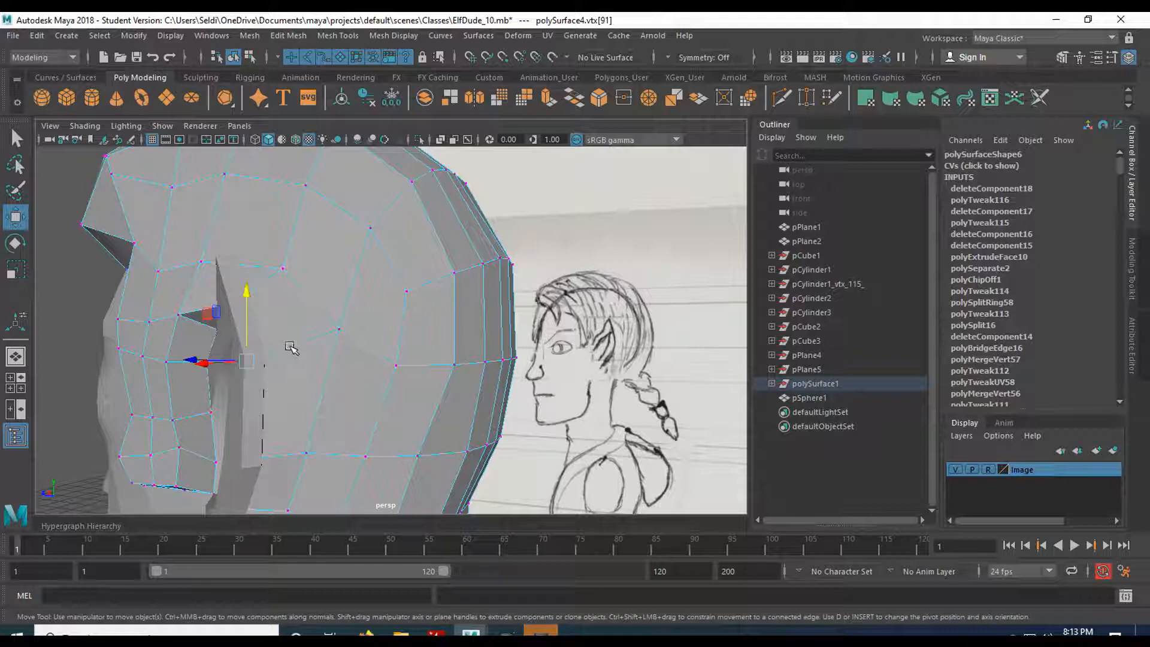
pyautogui.moveTo(201, 369); pyautogui.dragTo(292, 383)
pyautogui.moveTo(317, 300)
pyautogui.keyDown('alt'); pyautogui.mouseDown()
pyautogui.moveTo(357, 281)
pyautogui.moveTo(290, 286)
pyautogui.mouseUp(); pyautogui.keyUp('alt')
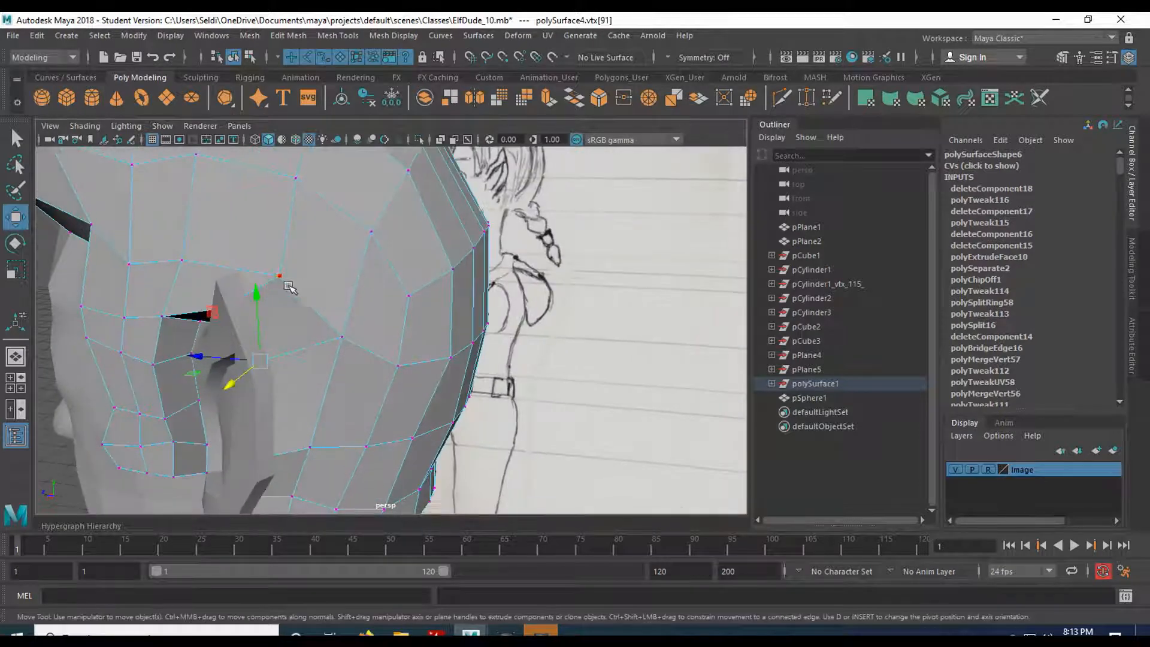
pyautogui.click(242, 295)
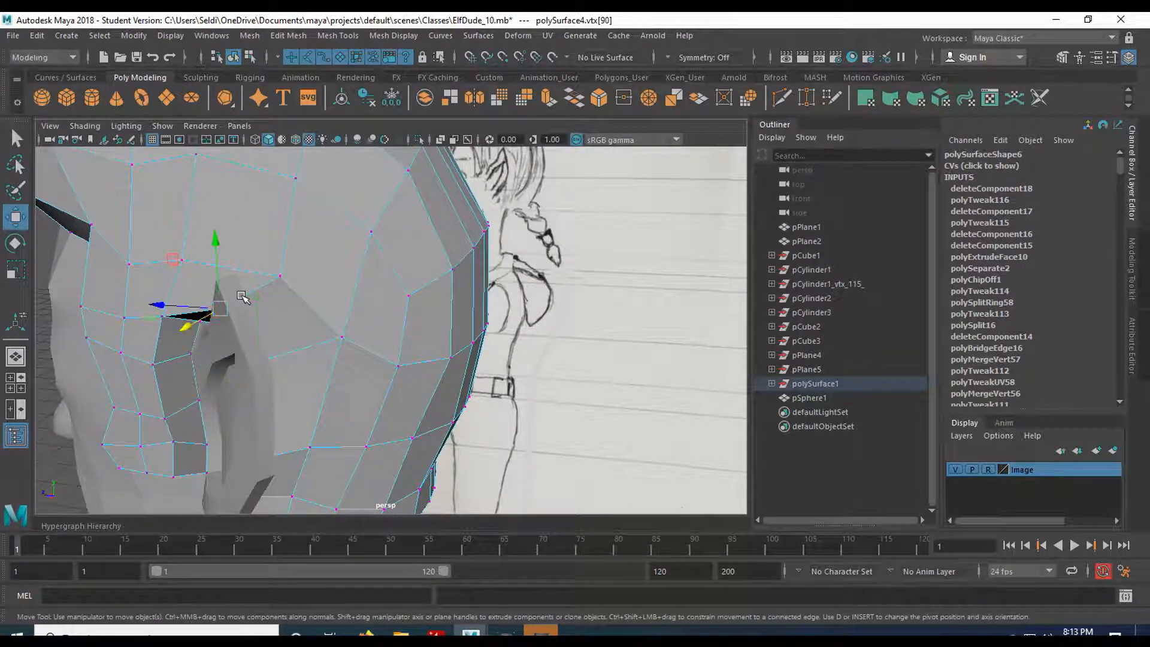
pyautogui.moveTo(201, 322); pyautogui.dragTo(207, 319)
# - Shift the next two outer vertices down the hair edge behind the ear backward to form a bevel
pyautogui.keyDown('alt'); pyautogui.moveTo(257, 388); pyautogui.dragTo(267, 339); pyautogui.keyUp('alt')
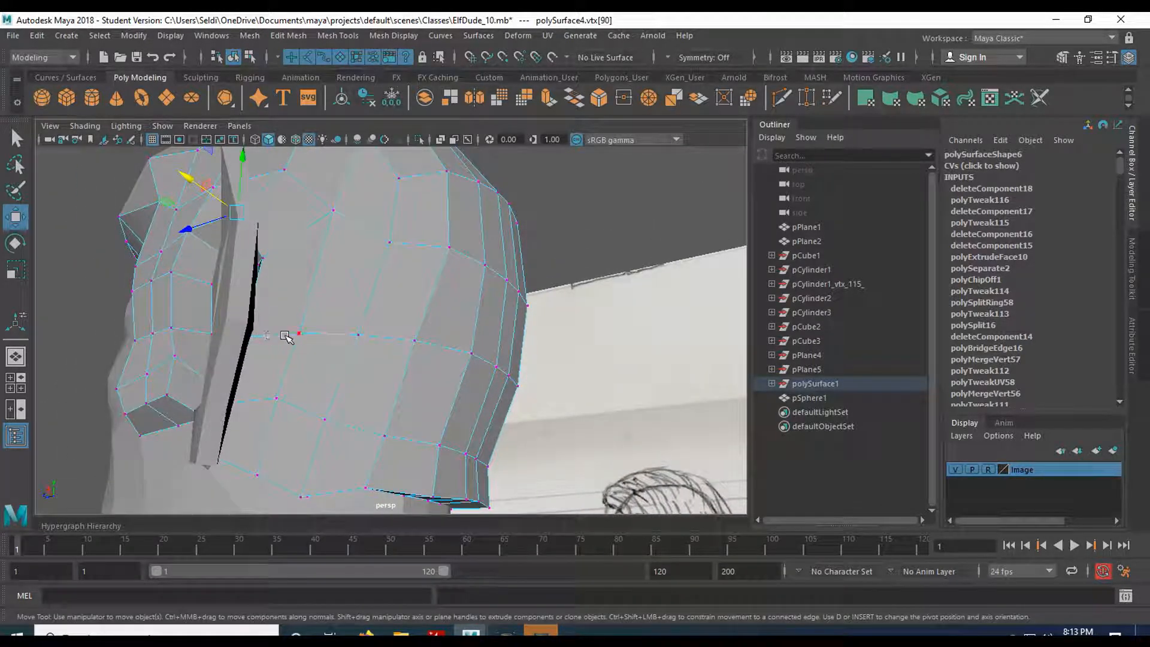
pyautogui.click(241, 340)
pyautogui.moveTo(199, 352); pyautogui.dragTo(213, 344)
pyautogui.keyDown('alt'); pyautogui.moveTo(287, 412); pyautogui.dragTo(305, 332, button='middle'); pyautogui.keyUp('alt')
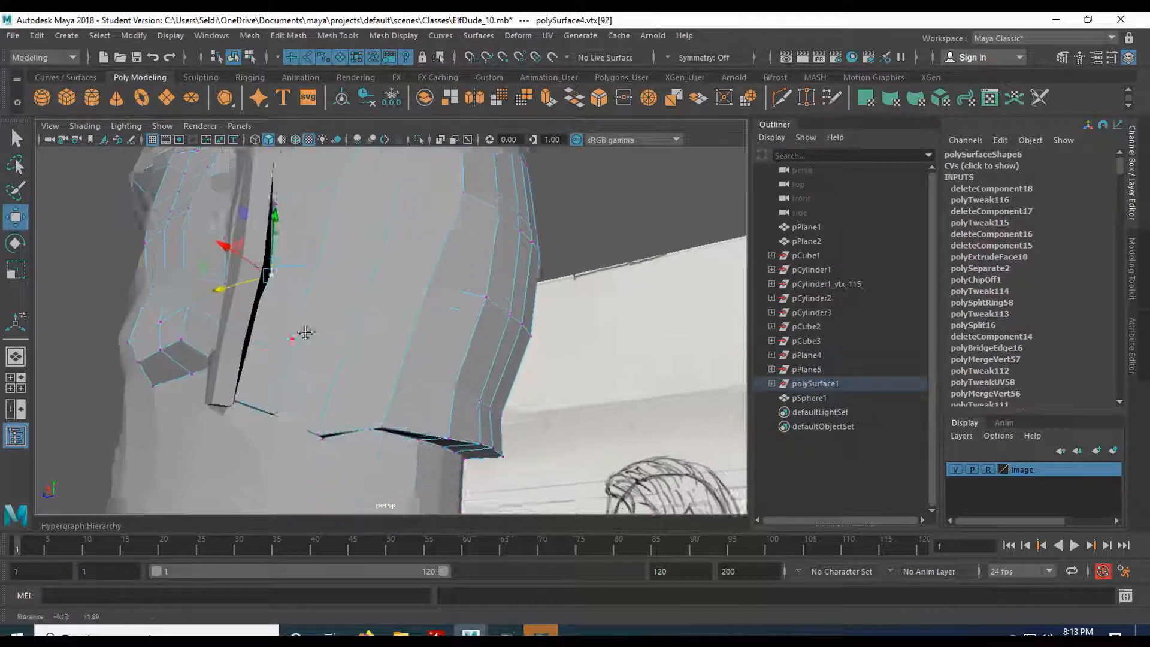
pyautogui.click(265, 329)
pyautogui.moveTo(213, 341); pyautogui.dragTo(230, 337)
# - Move the lowest outer vertex of the hair edge behind the ear backward and slightly down
pyautogui.keyDown('alt'); pyautogui.moveTo(252, 390); pyautogui.dragTo(262, 357); pyautogui.keyUp('alt')
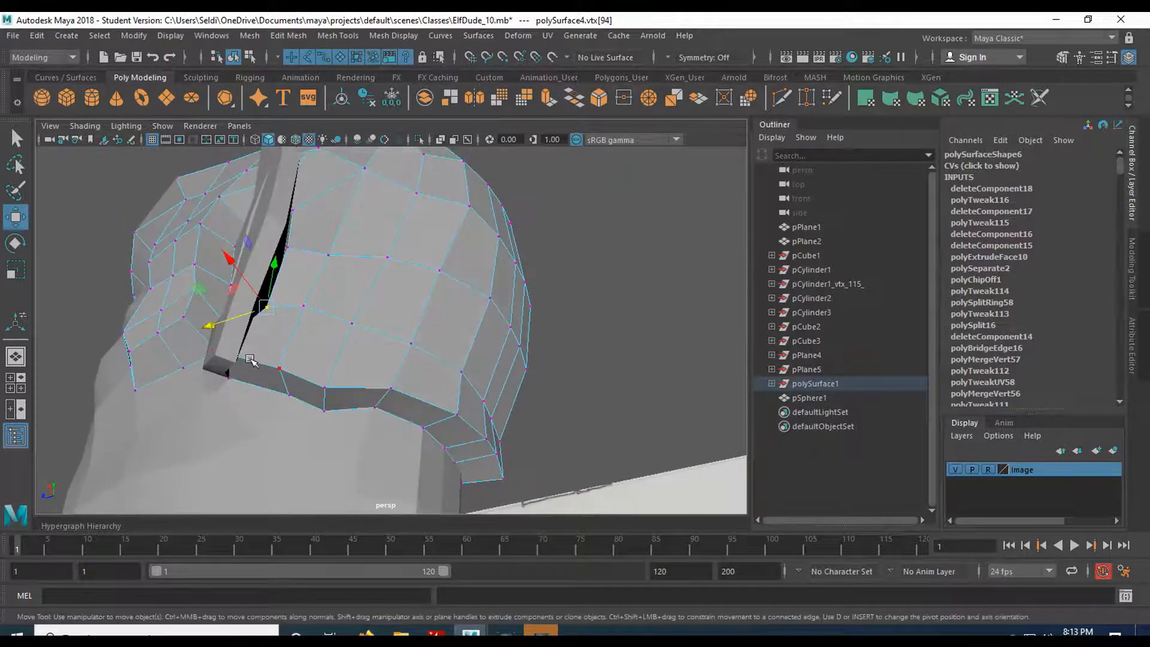
pyautogui.click(212, 348)
pyautogui.moveTo(165, 364); pyautogui.dragTo(187, 358)
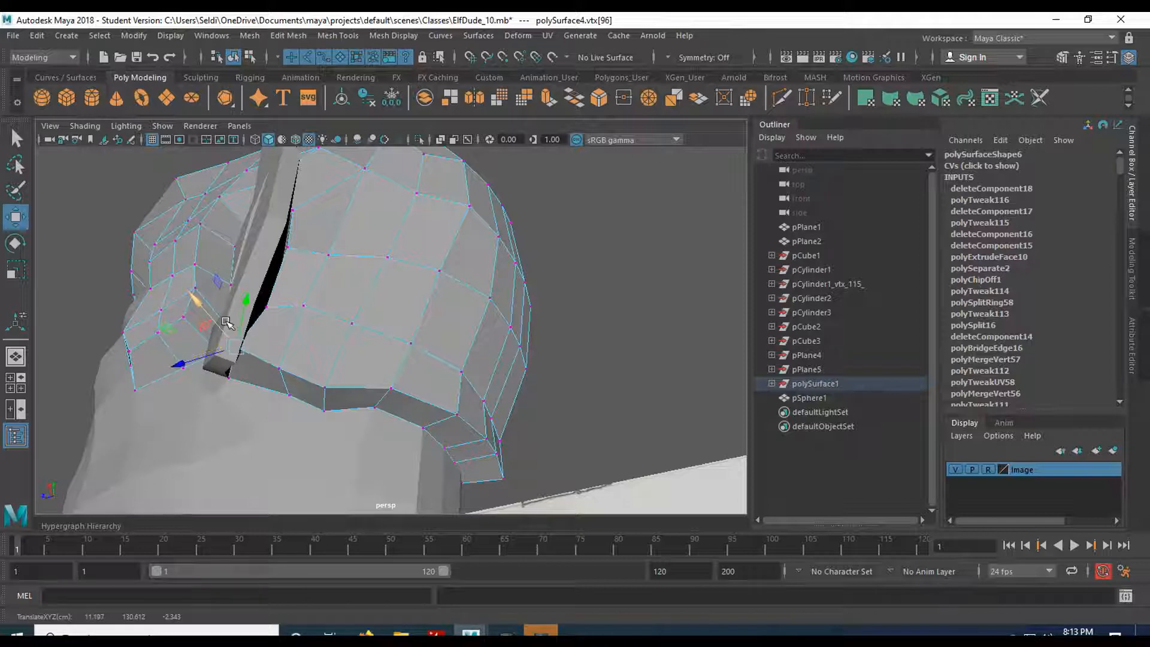
pyautogui.moveTo(246, 298); pyautogui.dragTo(249, 310)
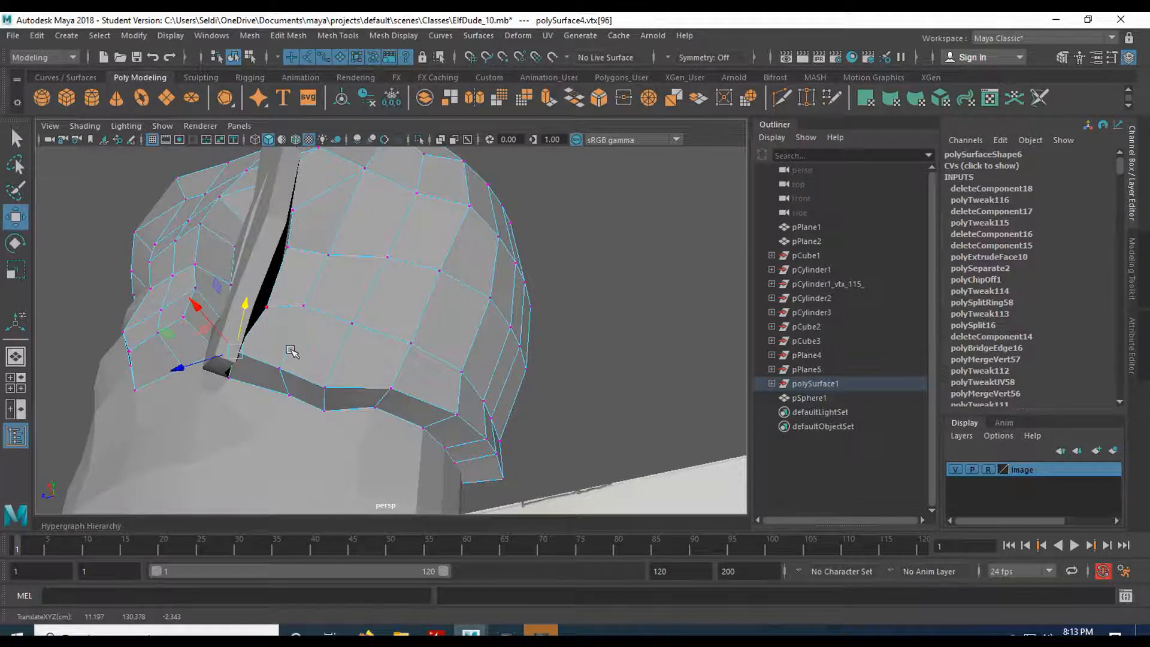
# - Raise the first outer vertices along the hair's lower edge behind the ear to bevel the underside
pyautogui.keyDown('alt'); pyautogui.moveTo(292, 352); pyautogui.dragTo(319, 401); pyautogui.keyUp('alt')
pyautogui.moveTo(181, 389); pyautogui.dragTo(409, 401)
pyautogui.click(288, 375)
pyautogui.click(430, 413)
pyautogui.moveTo(427, 379); pyautogui.dragTo(427, 368)
# - Raise the remaining outer vertices of the hair's lower edge at the back of the head, up to the centre line
pyautogui.click(489, 409)
pyautogui.click(484, 360)
pyautogui.click(493, 401)
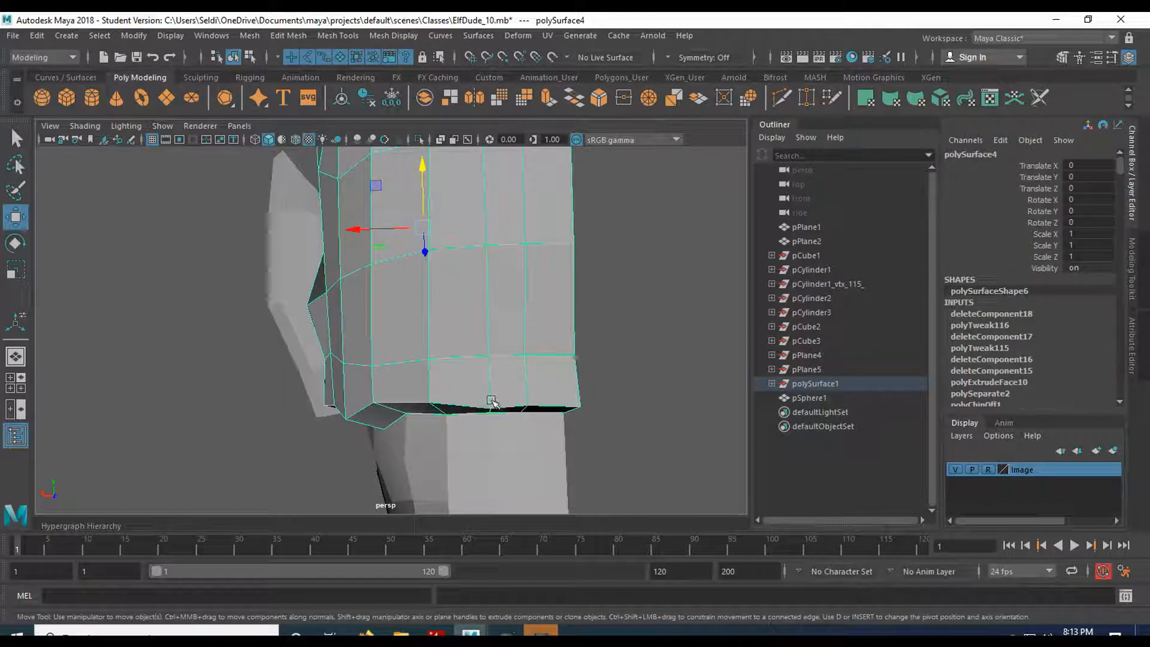
pyautogui.moveTo(503, 228); pyautogui.dragTo(431, 228, button='right')
pyautogui.click(489, 400)
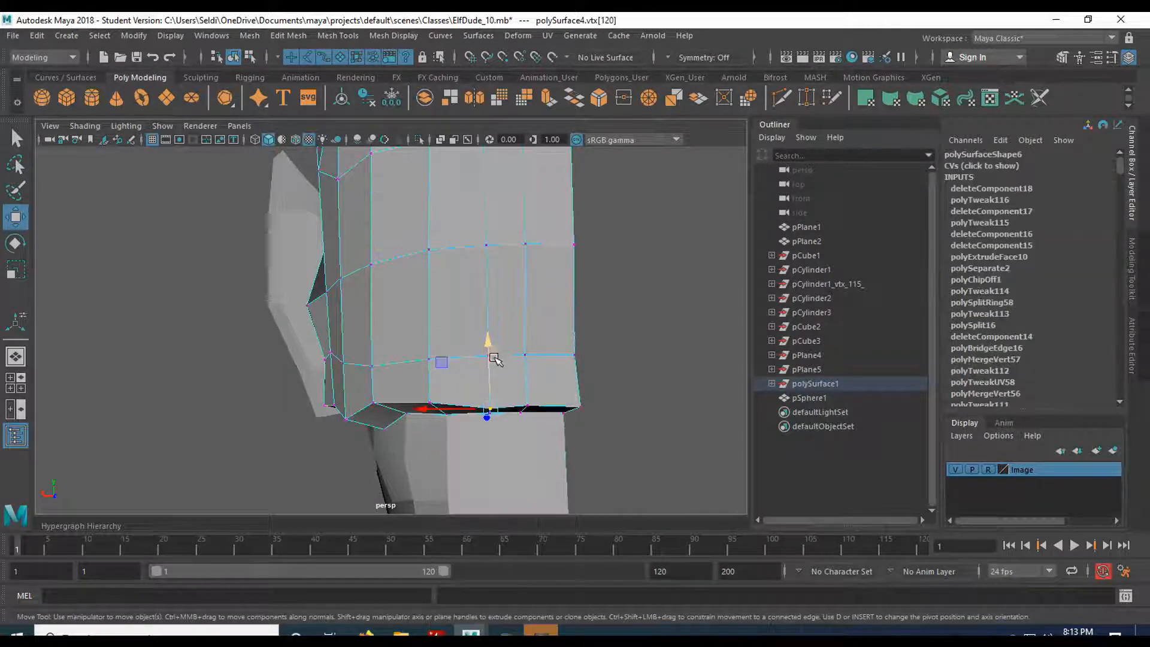
pyautogui.click(521, 407)
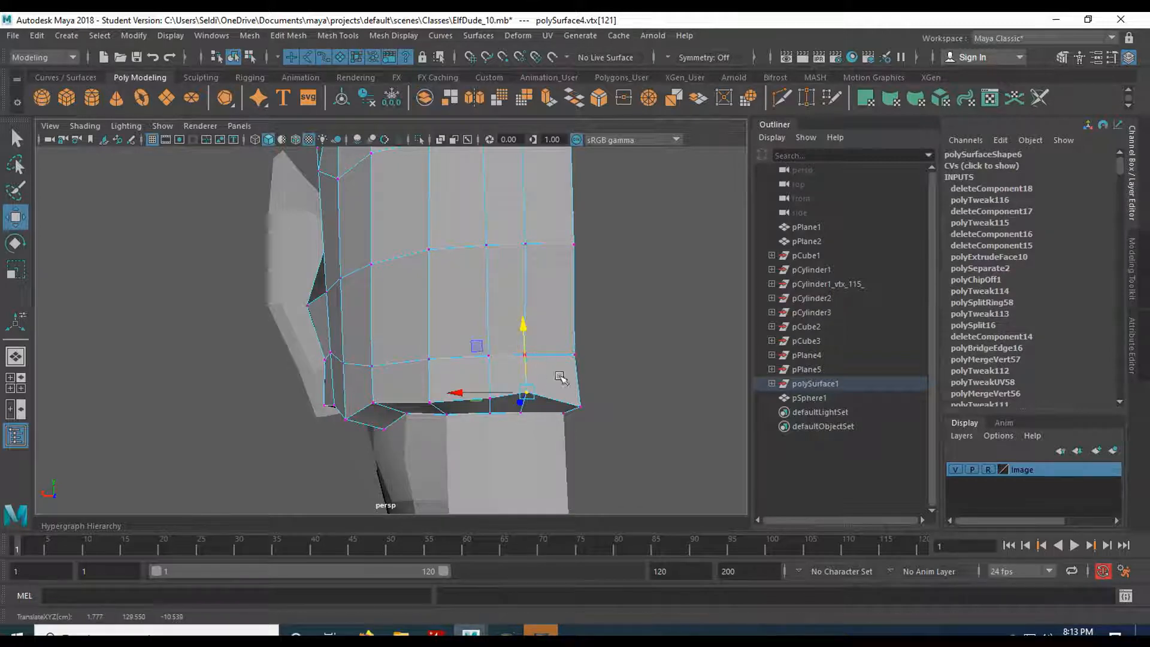
pyautogui.click(573, 390)
pyautogui.moveTo(575, 337); pyautogui.dragTo(574, 326, button='middle')
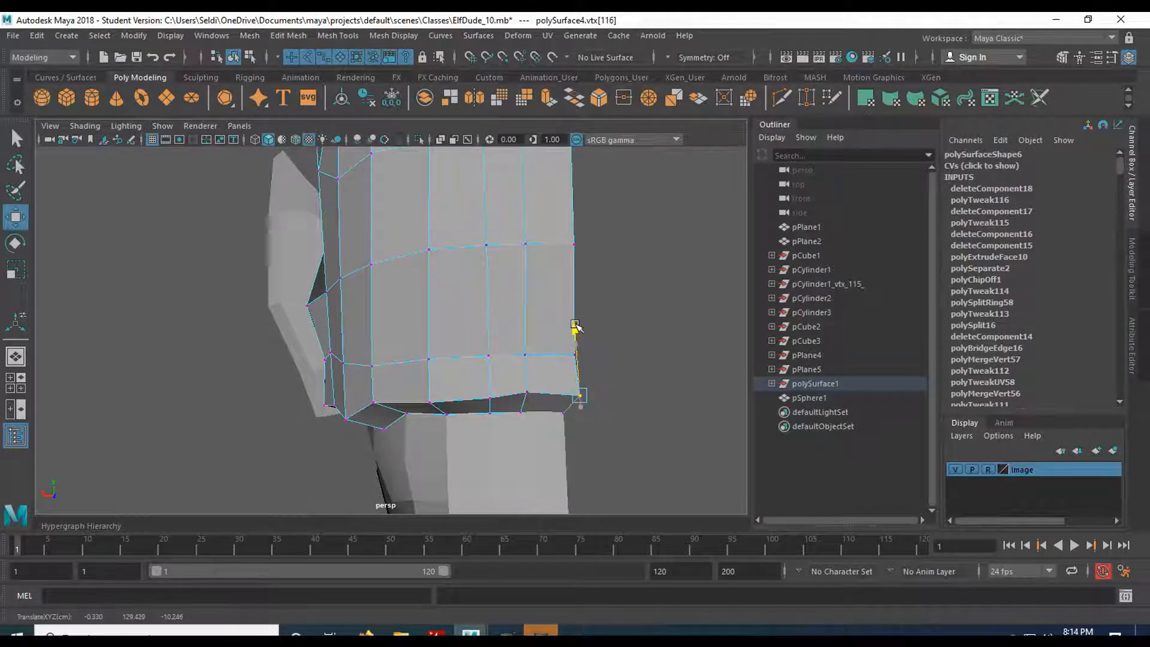
# - Examine the fringe's front faces against the reference drawing to choose where a loose hair strand should start
pyautogui.moveTo(384, 360)
pyautogui.keyDown('alt'); pyautogui.mouseDown()
pyautogui.moveTo(523, 341)
pyautogui.moveTo(541, 390)
pyautogui.moveTo(518, 397)
pyautogui.moveTo(463, 239)
pyautogui.moveTo(421, 410)
pyautogui.moveTo(367, 403)
pyautogui.moveTo(398, 393)
pyautogui.moveTo(177, 377)
pyautogui.moveTo(397, 416)
pyautogui.moveTo(382, 313)
pyautogui.moveTo(413, 366)
pyautogui.moveTo(501, 303)
pyautogui.moveTo(496, 329)
pyautogui.moveTo(507, 323)
pyautogui.moveTo(519, 286)
pyautogui.mouseUp(); pyautogui.keyUp('alt')
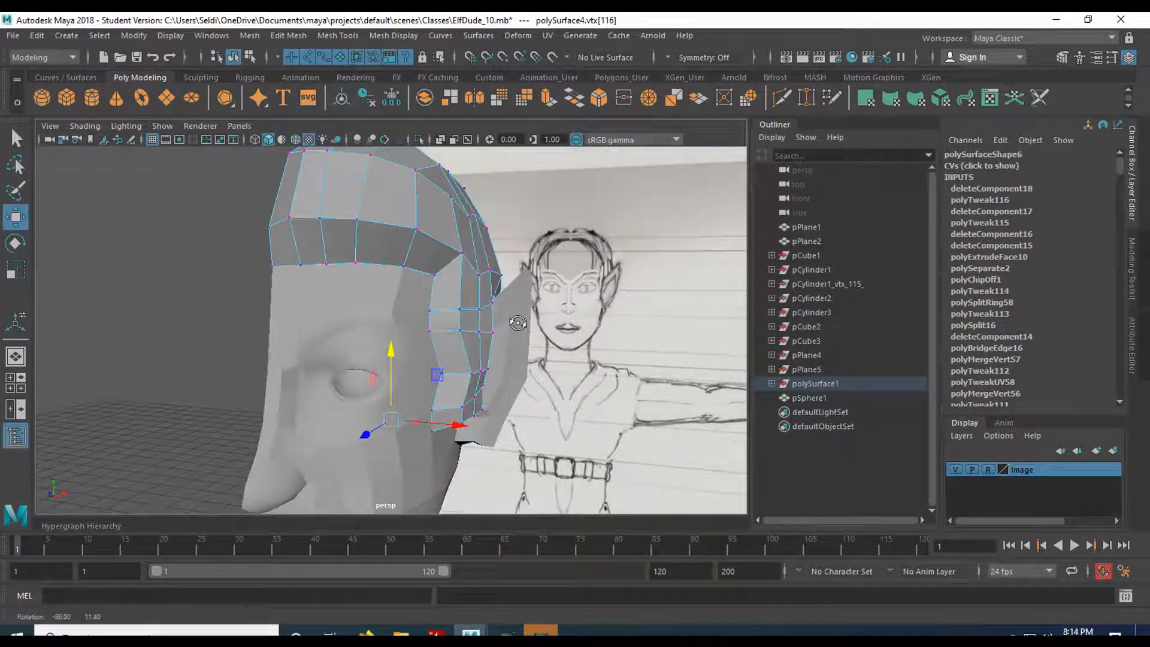
pyautogui.moveTo(328, 252)
pyautogui.keyDown('alt'); pyautogui.mouseDown()
pyautogui.moveTo(342, 243)
pyautogui.moveTo(390, 307)
pyautogui.mouseUp(); pyautogui.keyUp('alt')
pyautogui.moveTo(390, 227); pyautogui.dragTo(388, 267, button='right')
pyautogui.click(386, 318)
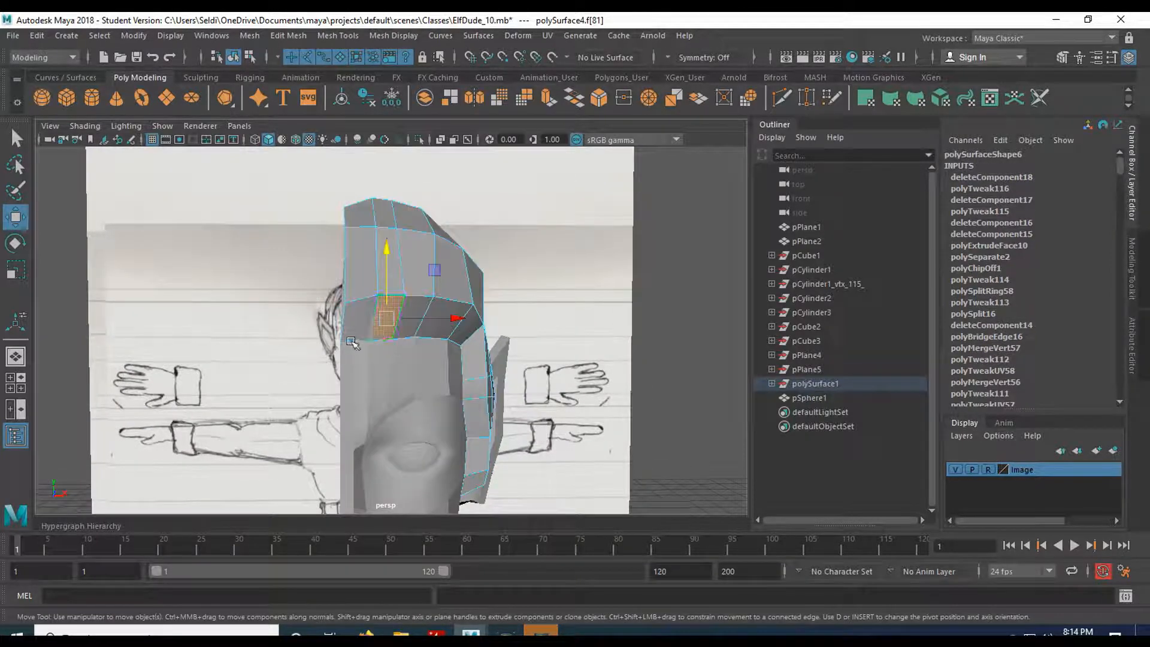
pyautogui.press('space')
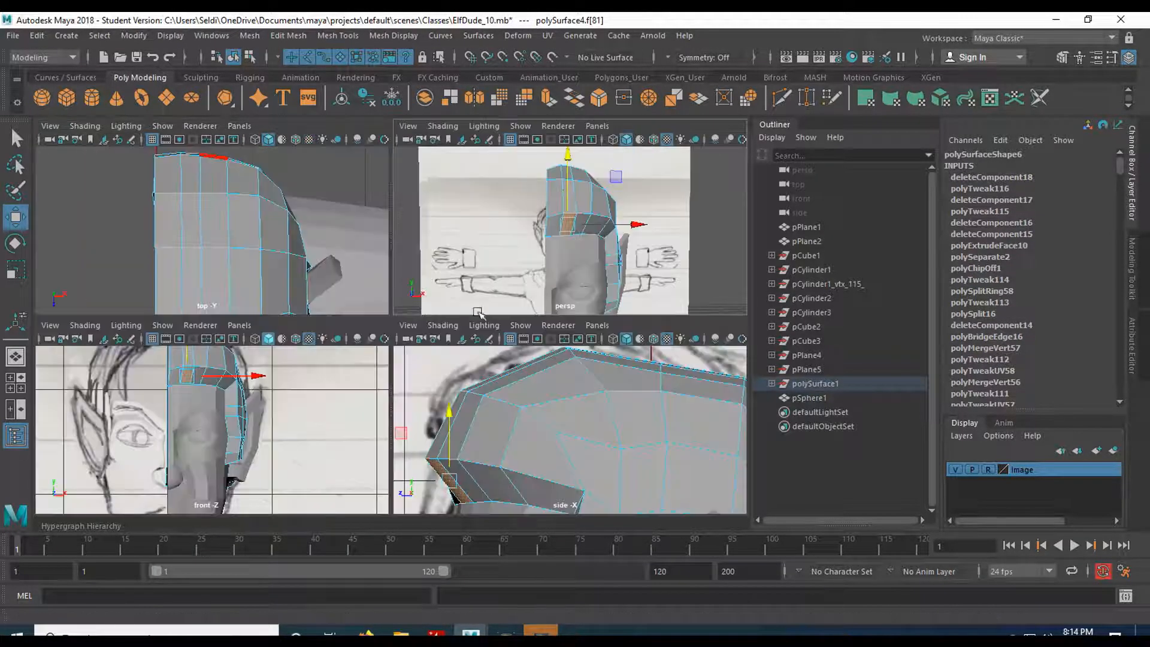
pyautogui.press('space')
pyautogui.scroll(-2, 240, 371)
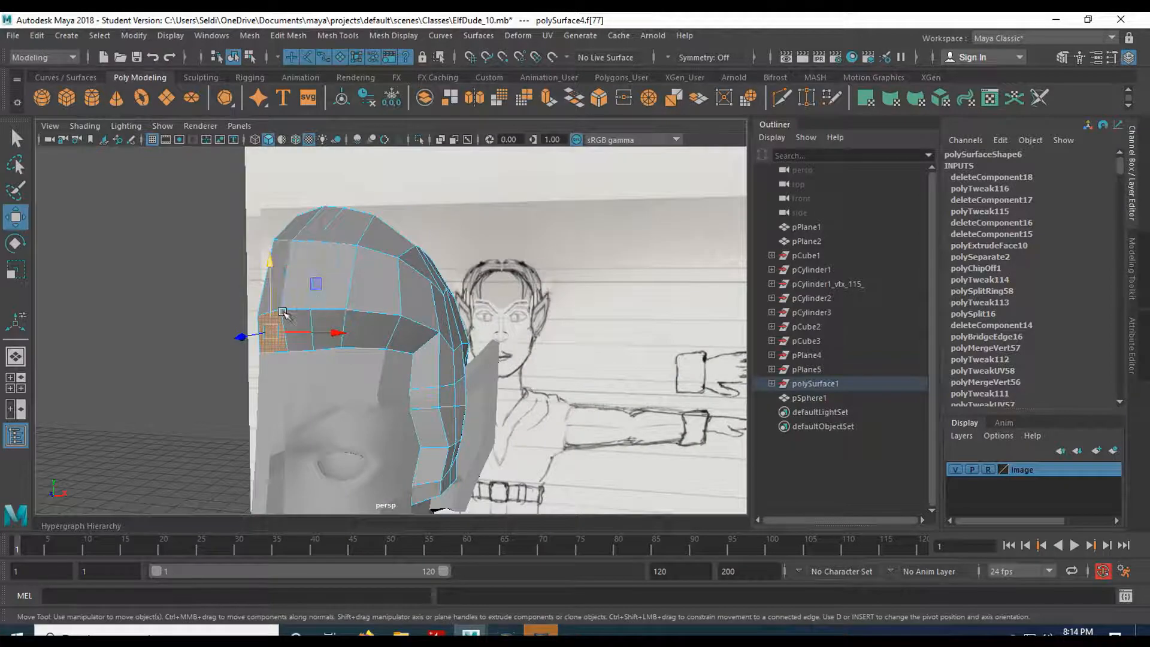
pyautogui.keyDown('alt'); pyautogui.moveTo(359, 281); pyautogui.dragTo(290, 298); pyautogui.keyUp('alt')
pyautogui.click(196, 328)
# - Extrude the lower fringe face second from the centre line outward by 4.279 and scale its end down into a tapered strand
pyautogui.keyDown('alt'); pyautogui.moveTo(207, 327); pyautogui.dragTo(302, 345); pyautogui.keyUp('alt')
pyautogui.click(309, 284)
pyautogui.keyDown('alt'); pyautogui.moveTo(307, 304); pyautogui.dragTo(342, 284); pyautogui.keyUp('alt')
pyautogui.press('q')
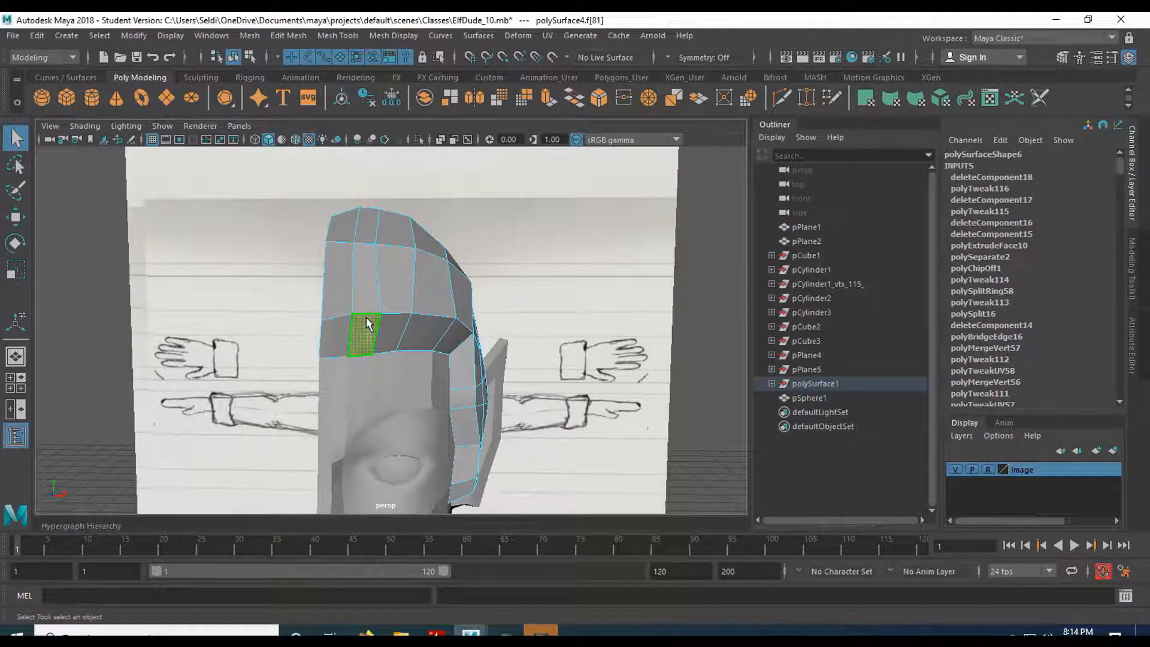
pyautogui.keyDown('alt'); pyautogui.moveTo(350, 330); pyautogui.dragTo(305, 337); pyautogui.keyUp('alt')
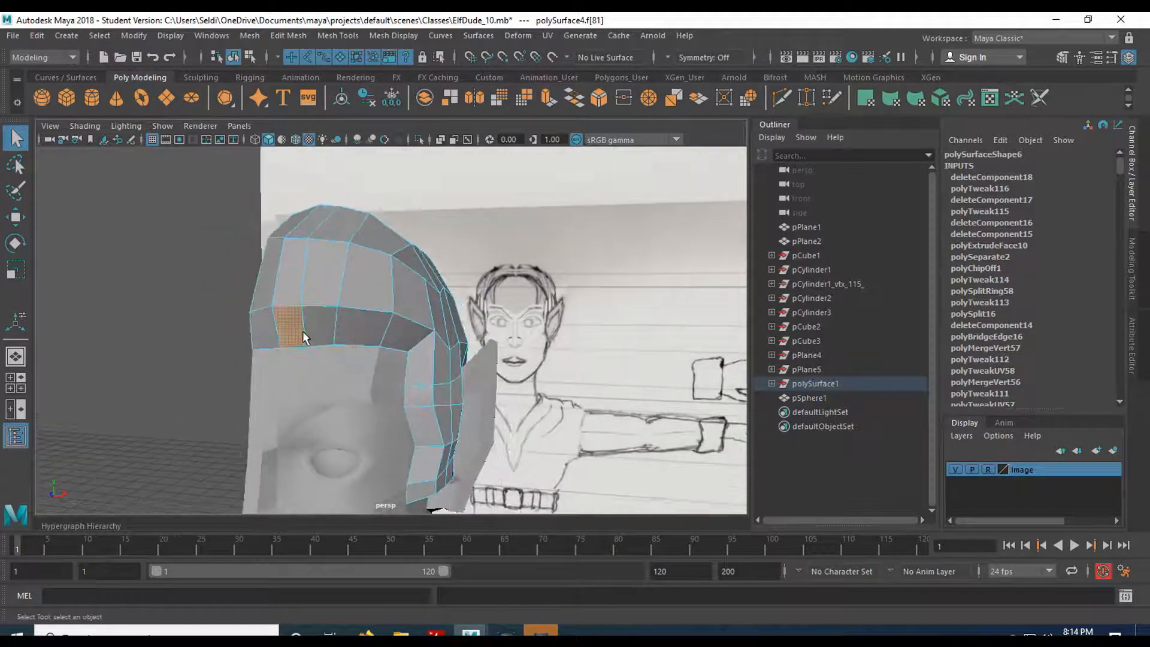
pyautogui.click(547, 98)
pyautogui.keyDown('alt'); pyautogui.moveTo(351, 313); pyautogui.dragTo(469, 419); pyautogui.keyUp('alt')
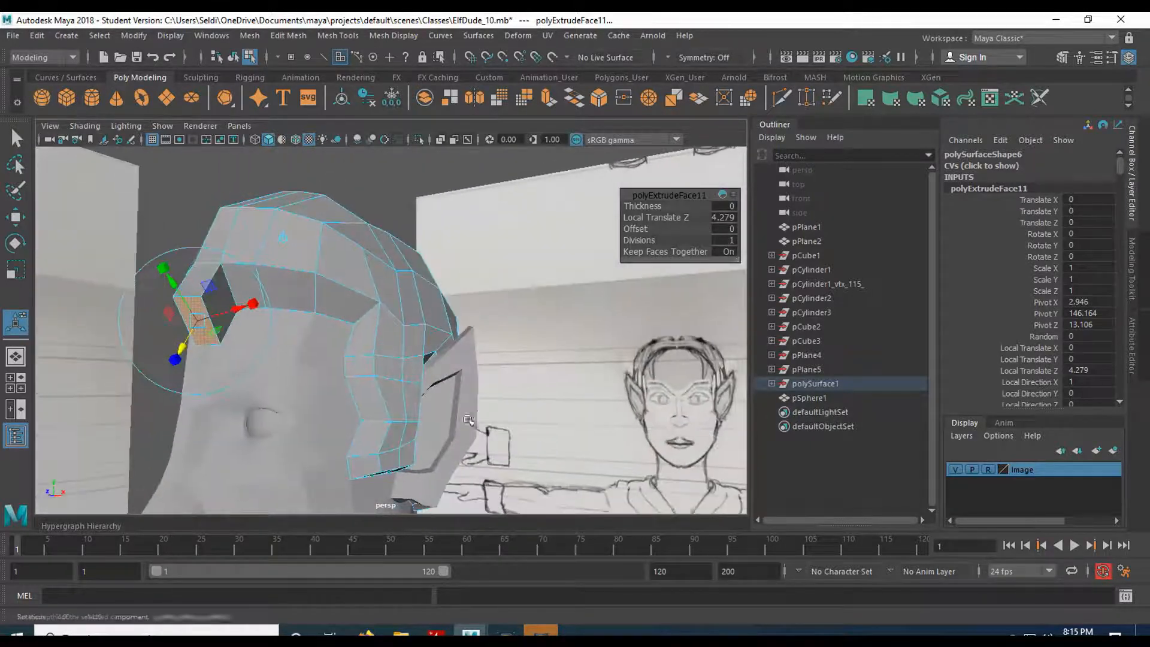
pyautogui.moveTo(187, 356); pyautogui.dragTo(178, 331)
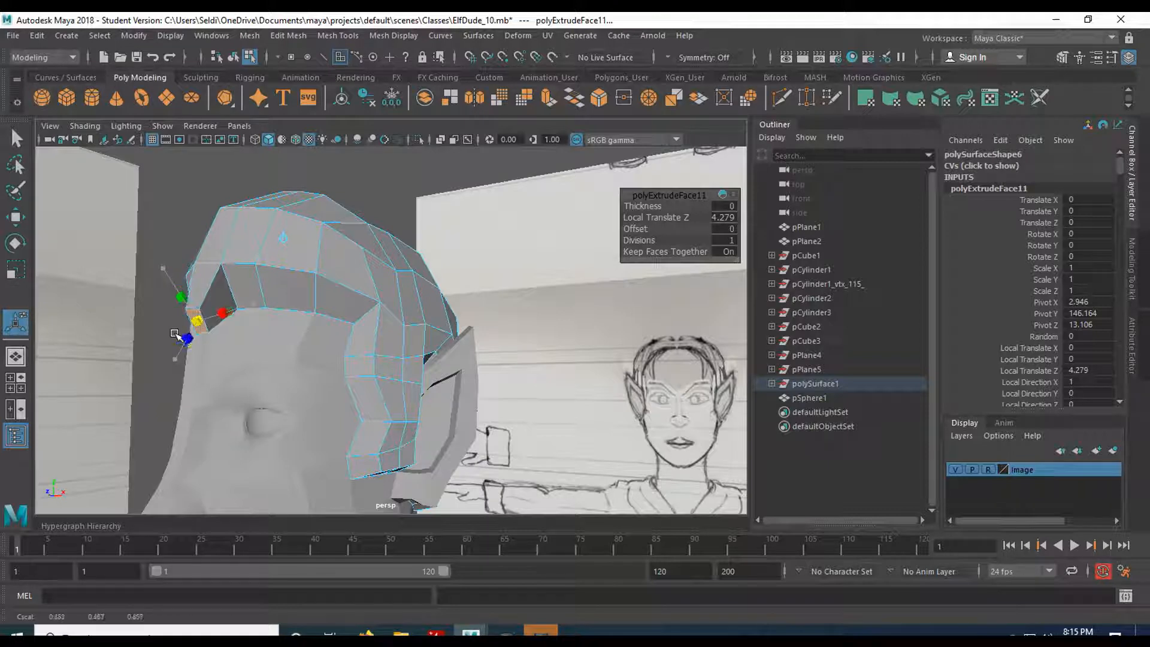
# - Move the strand's end face down and back in the side view so it hangs in front of the forehead
pyautogui.keyDown('alt'); pyautogui.moveTo(173, 353); pyautogui.dragTo(333, 362); pyautogui.keyUp('alt')
pyautogui.press('w')
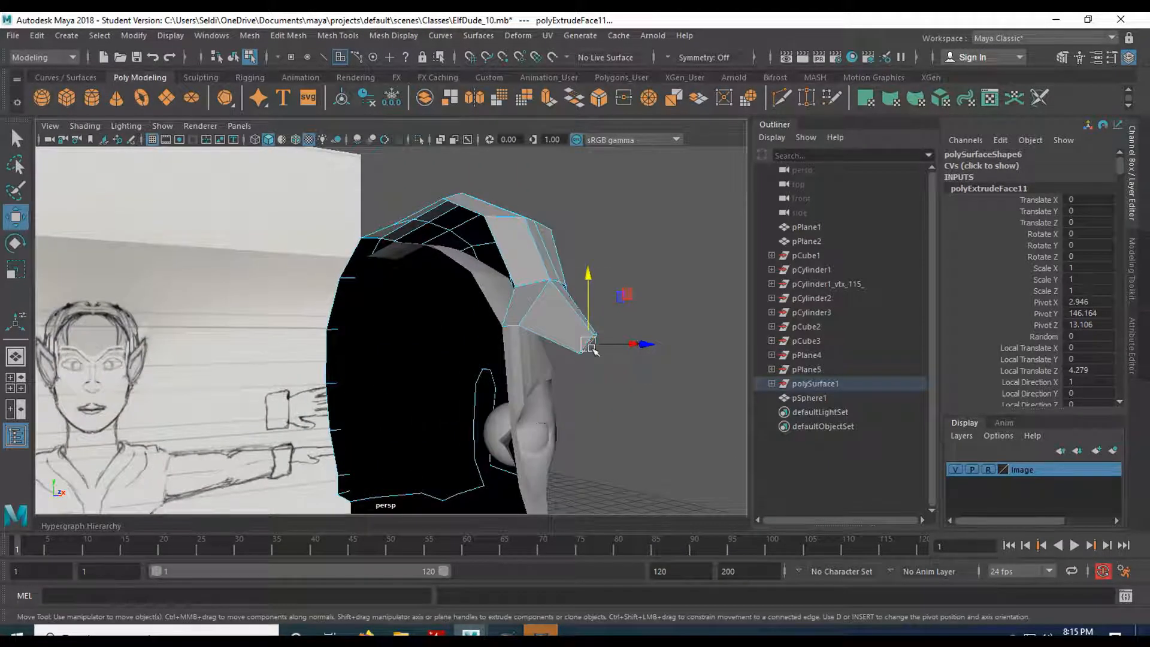
pyautogui.press('space')
pyautogui.press('space')
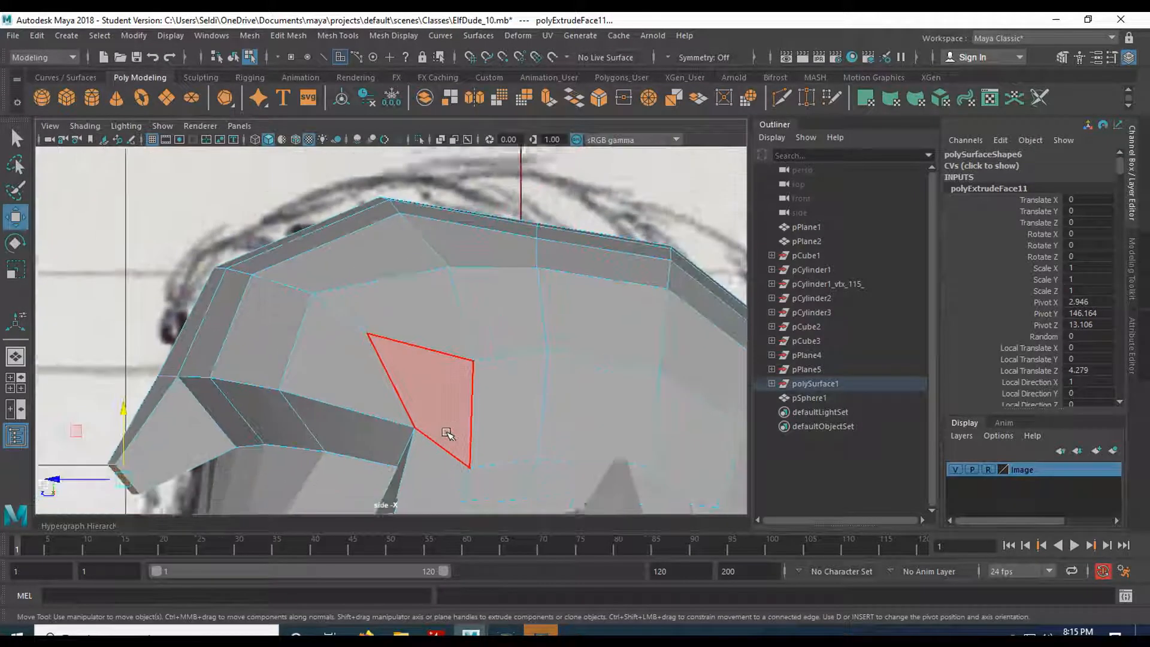
pyautogui.keyDown('alt'); pyautogui.moveTo(322, 413); pyautogui.dragTo(443, 246, button='middle'); pyautogui.keyUp('alt')
pyautogui.scroll(-3, 423, 298)
pyautogui.keyDown('alt'); pyautogui.moveTo(395, 358); pyautogui.dragTo(398, 307, button='middle'); pyautogui.keyUp('alt')
pyautogui.moveTo(310, 264); pyautogui.dragTo(328, 338)
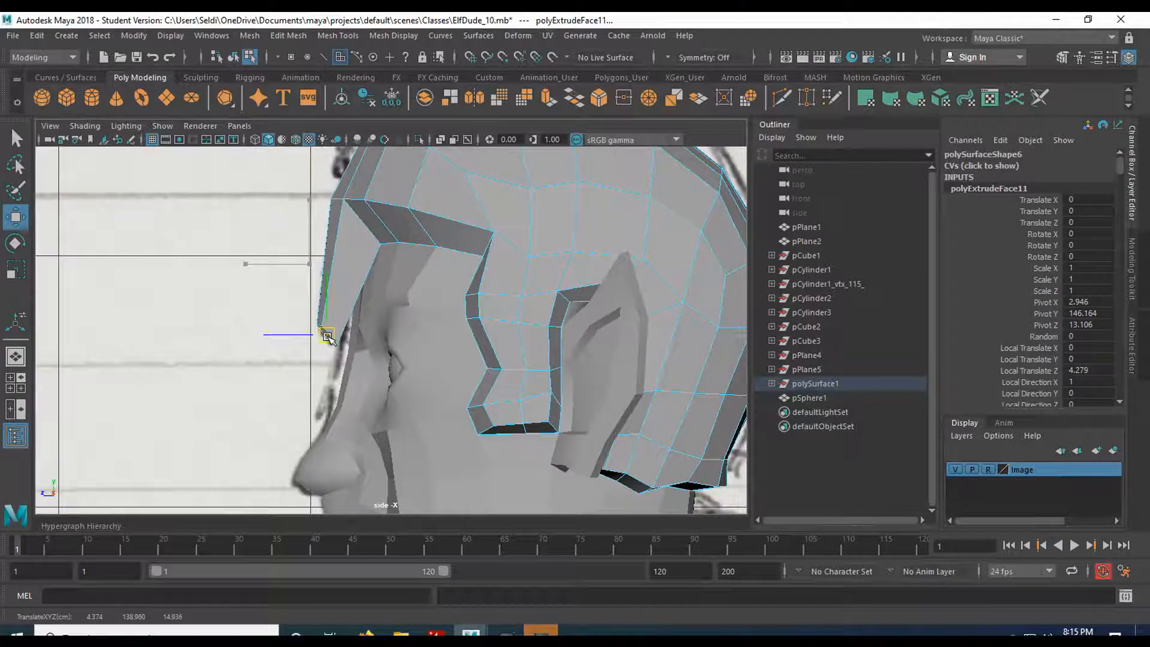
# - Check the strand from the front and inner side, and scale its tip down slightly in height
pyautogui.press('space')
pyautogui.press('space')
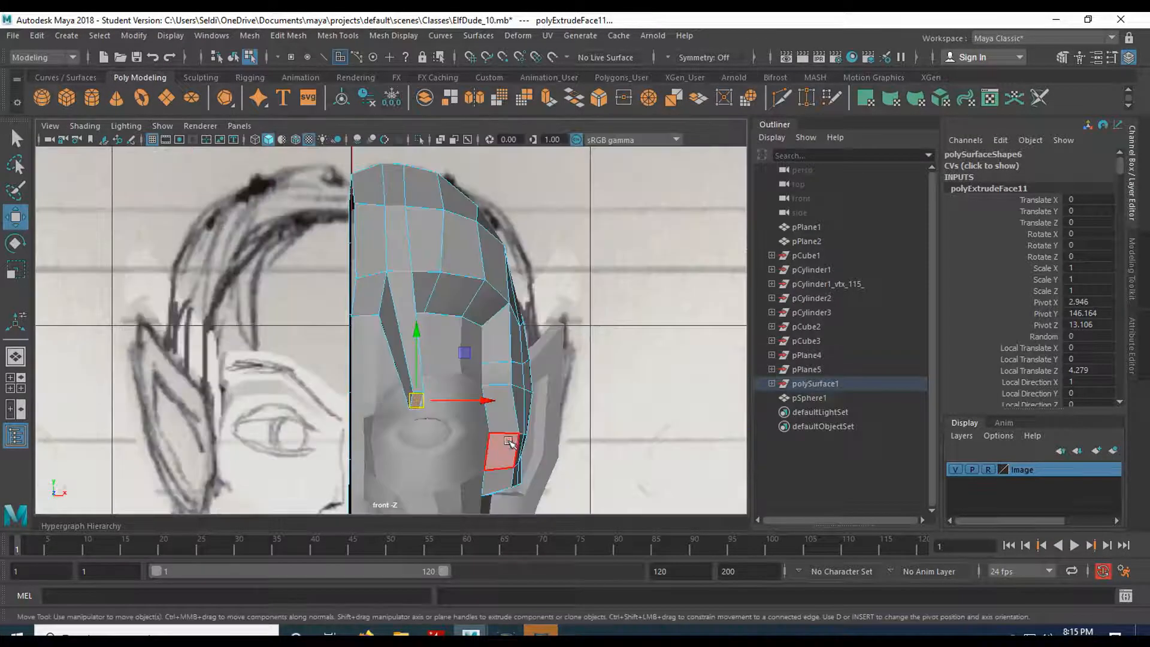
pyautogui.keyDown('alt'); pyautogui.moveTo(509, 441); pyautogui.dragTo(434, 312, button='middle'); pyautogui.keyUp('alt')
pyautogui.keyDown('alt'); pyautogui.moveTo(434, 312); pyautogui.dragTo(393, 316); pyautogui.keyUp('alt')
pyautogui.press('space')
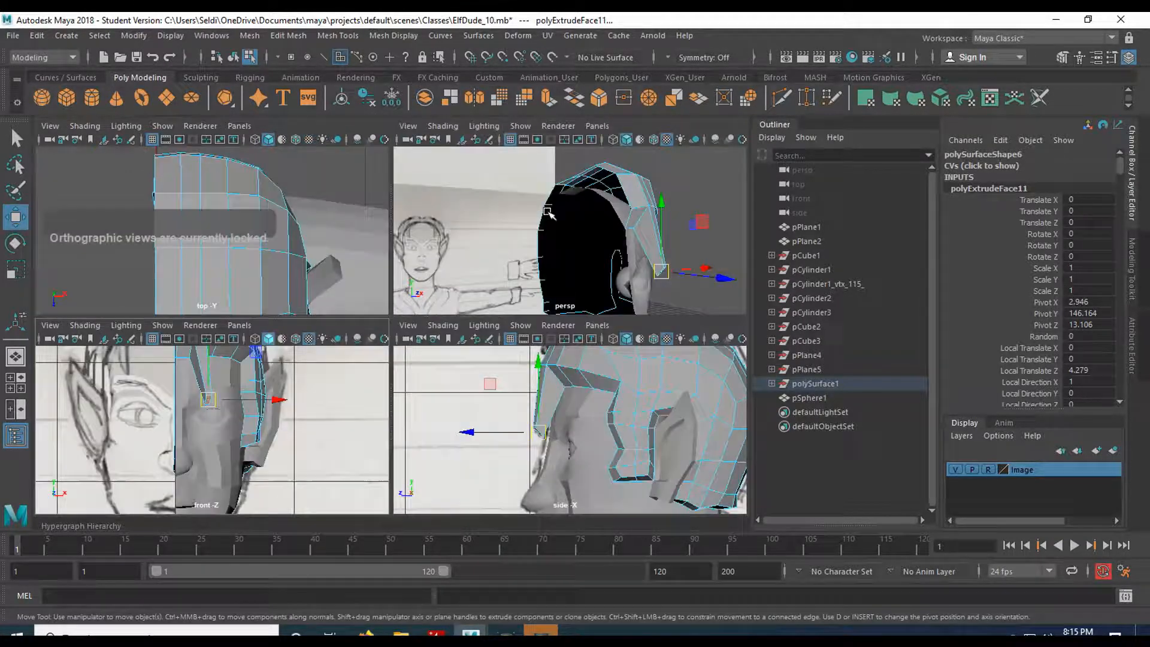
pyautogui.press('space')
pyautogui.keyDown('alt'); pyautogui.moveTo(551, 246); pyautogui.dragTo(666, 278); pyautogui.keyUp('alt')
pyautogui.keyDown('alt'); pyautogui.moveTo(665, 278); pyautogui.dragTo(483, 277, button='middle'); pyautogui.keyUp('alt')
pyautogui.keyDown('alt'); pyautogui.moveTo(483, 276); pyautogui.dragTo(525, 252, button='right'); pyautogui.keyUp('alt')
pyautogui.keyDown('alt'); pyautogui.moveTo(525, 251); pyautogui.dragTo(428, 321, button='middle'); pyautogui.keyUp('alt')
pyautogui.keyDown('alt'); pyautogui.moveTo(428, 321); pyautogui.dragTo(440, 343); pyautogui.keyUp('alt')
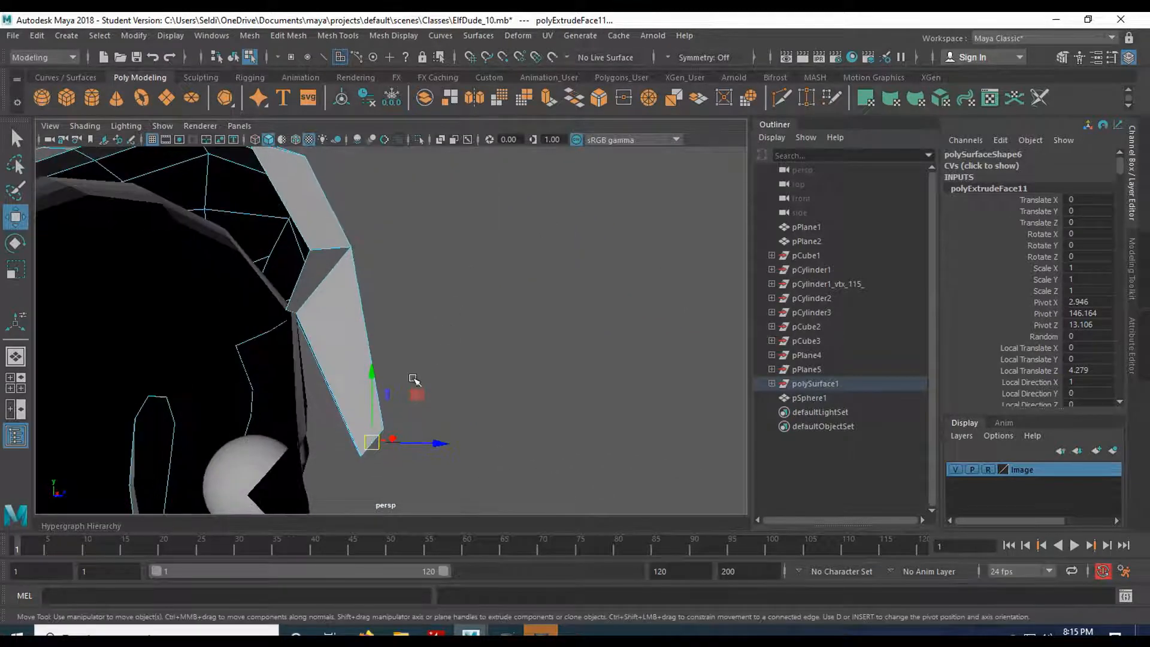
pyautogui.press('r')
pyautogui.moveTo(372, 372); pyautogui.dragTo(372, 377)
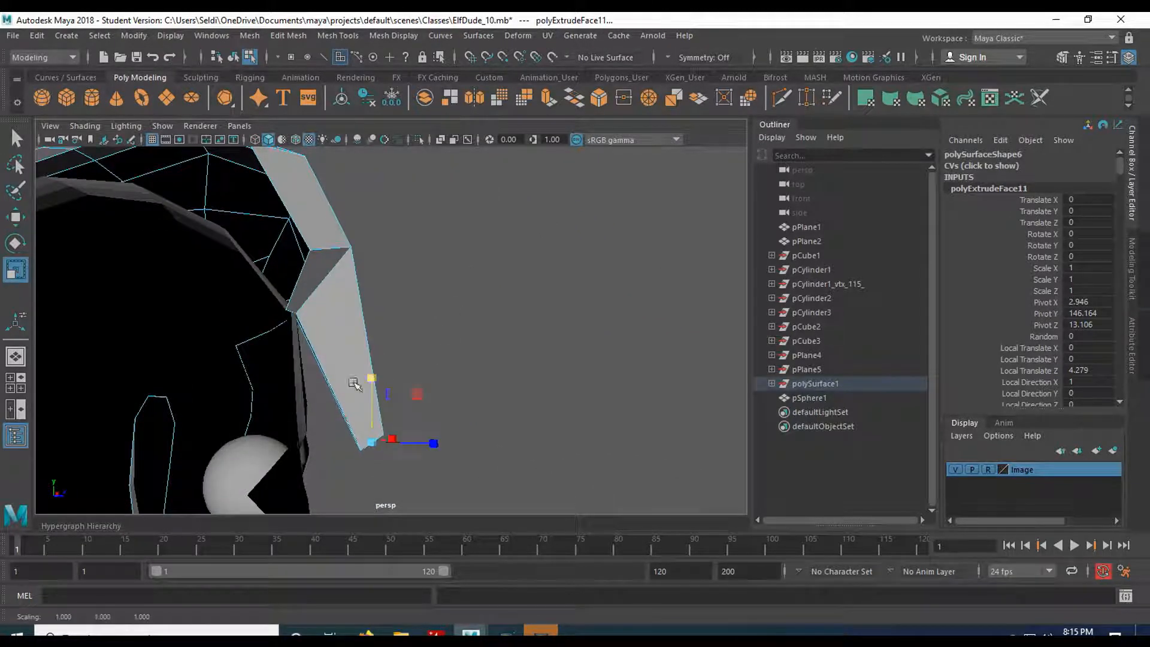
# - Insert an edge loop across the hanging fringe strand, a little above its middle, and get it ready for moving
pyautogui.moveTo(334, 258); pyautogui.dragTo(403, 205, button='right')
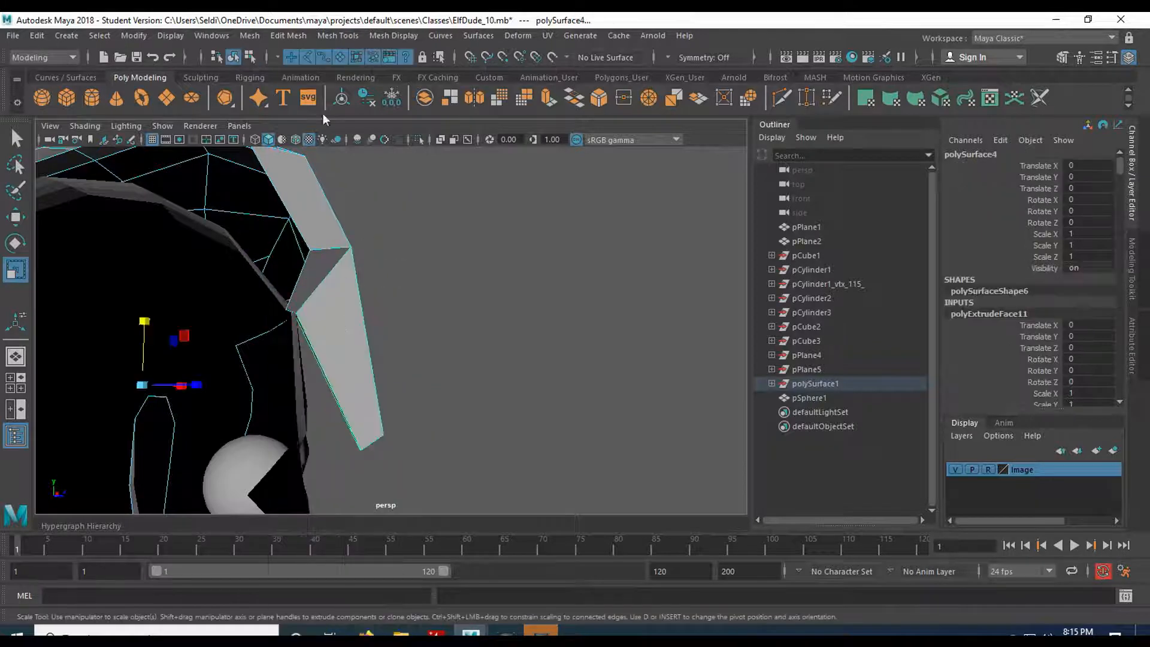
pyautogui.click(324, 37)
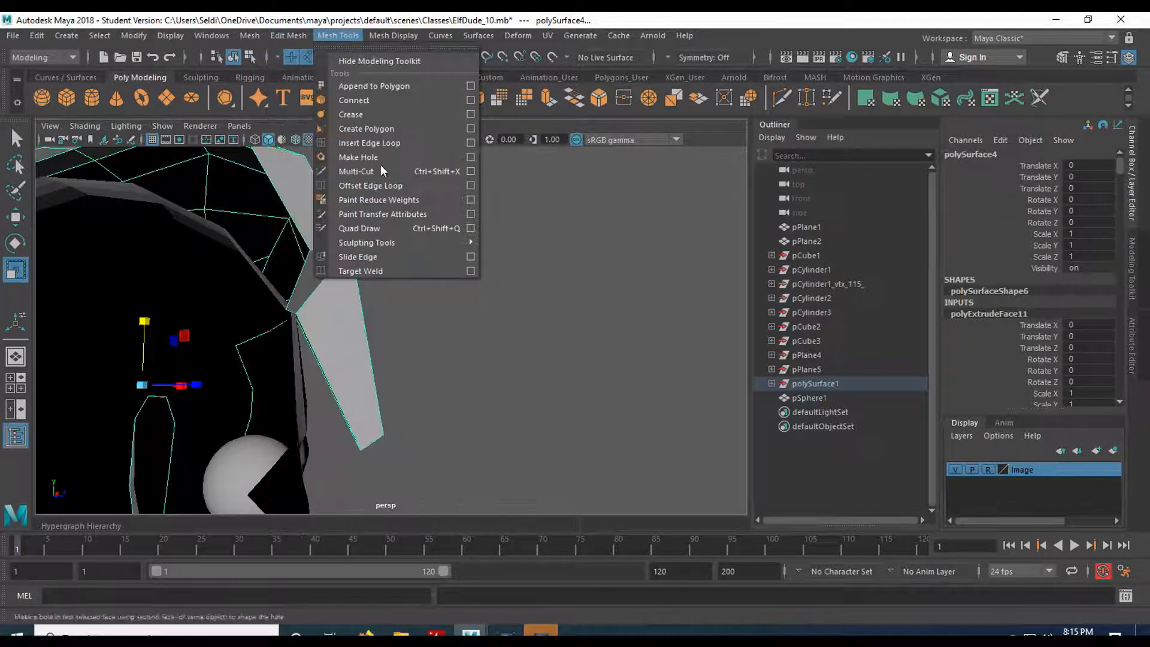
pyautogui.click(370, 143)
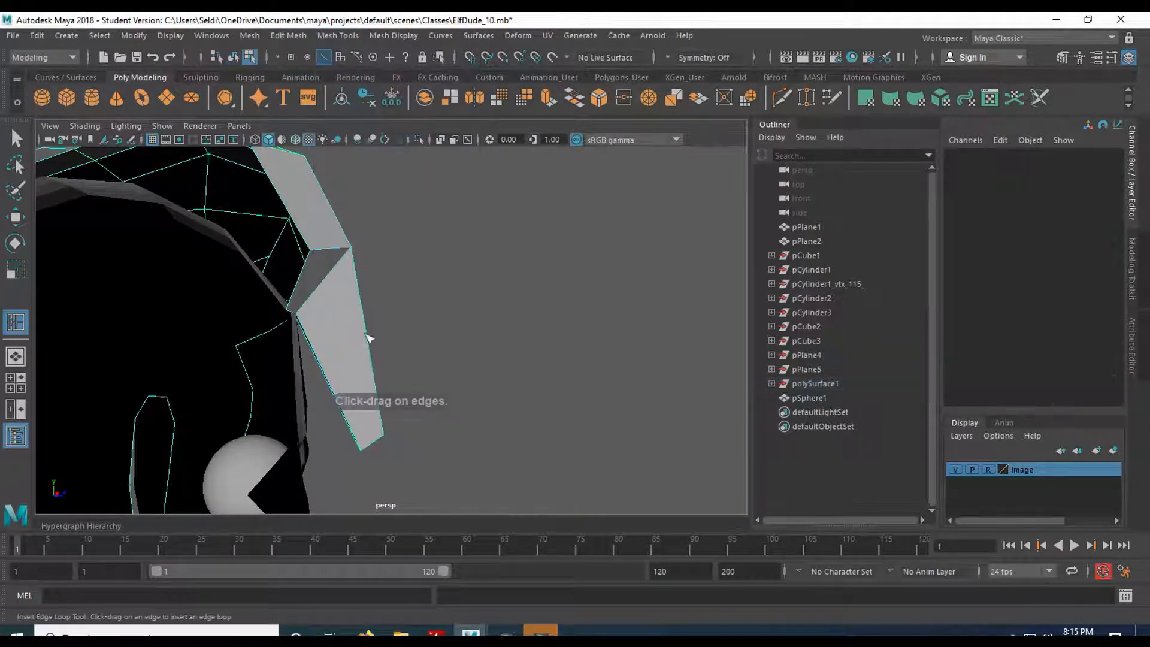
pyautogui.moveTo(368, 323); pyautogui.dragTo(367, 319)
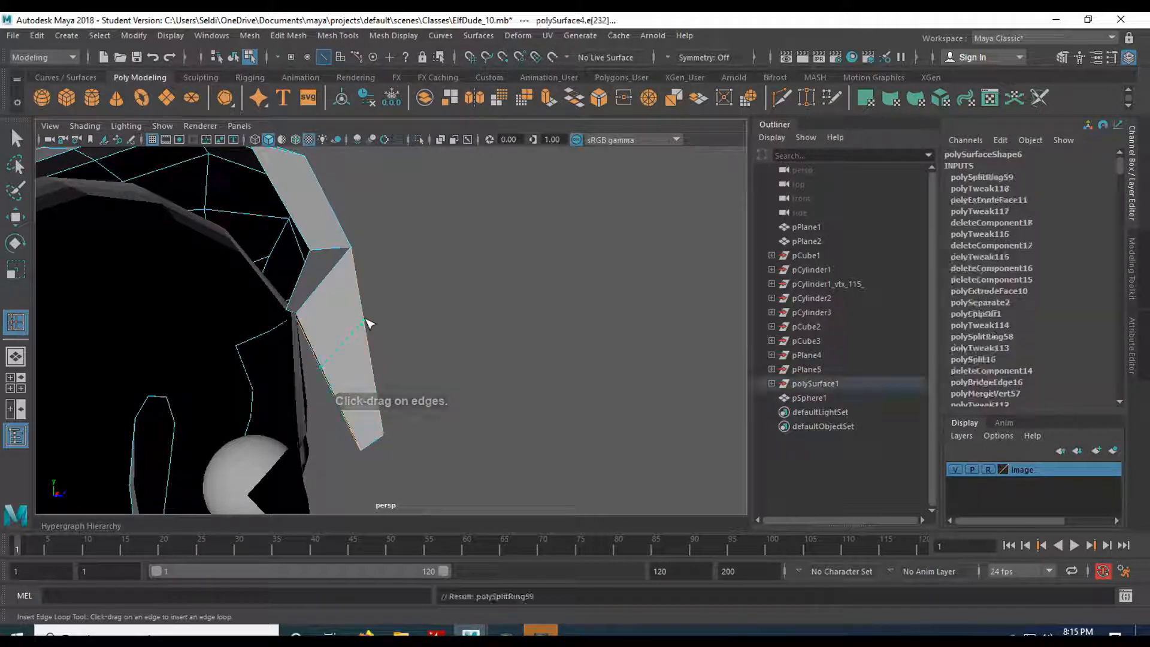
pyautogui.press('w')
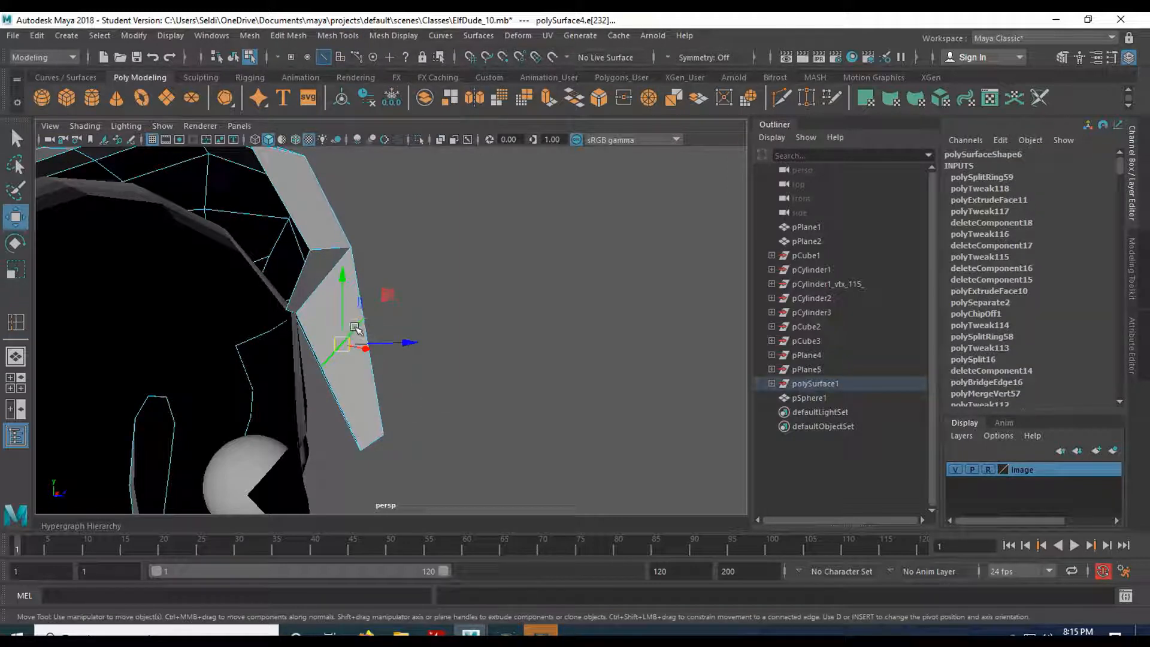
# - Move the fringe strand's upper edge loop up and outward, then insert another loop lower down and shift it to round the curve
pyautogui.moveTo(361, 340); pyautogui.dragTo(348, 333)
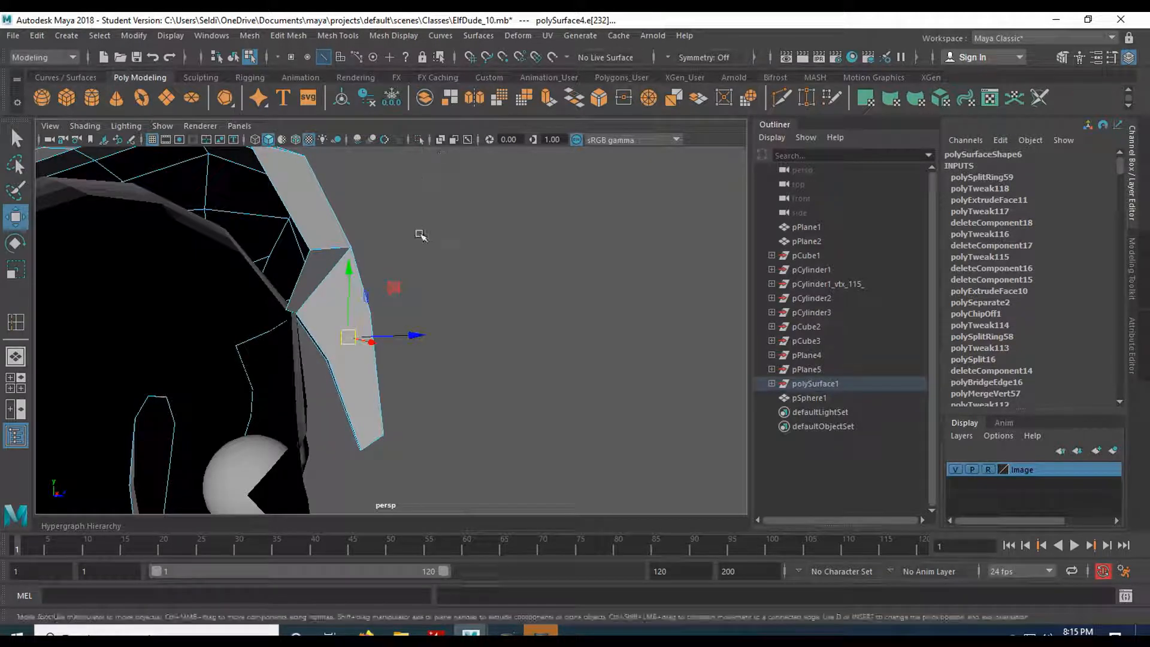
pyautogui.press('y')
pyautogui.click(379, 373)
pyautogui.press('w')
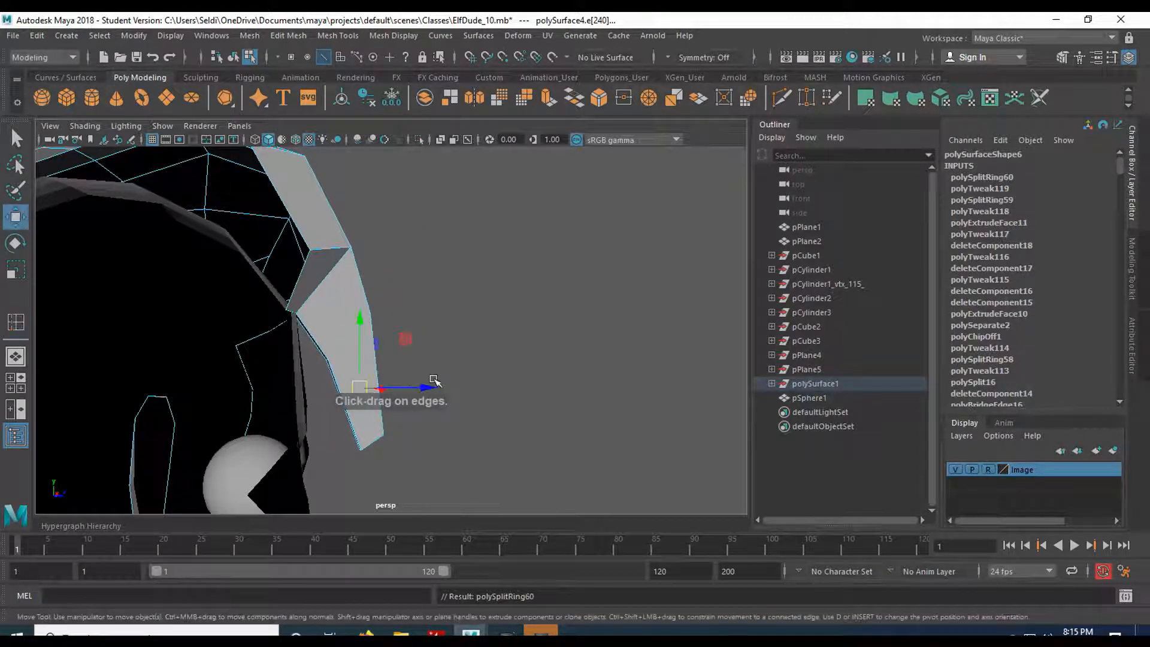
pyautogui.moveTo(375, 385); pyautogui.dragTo(372, 378)
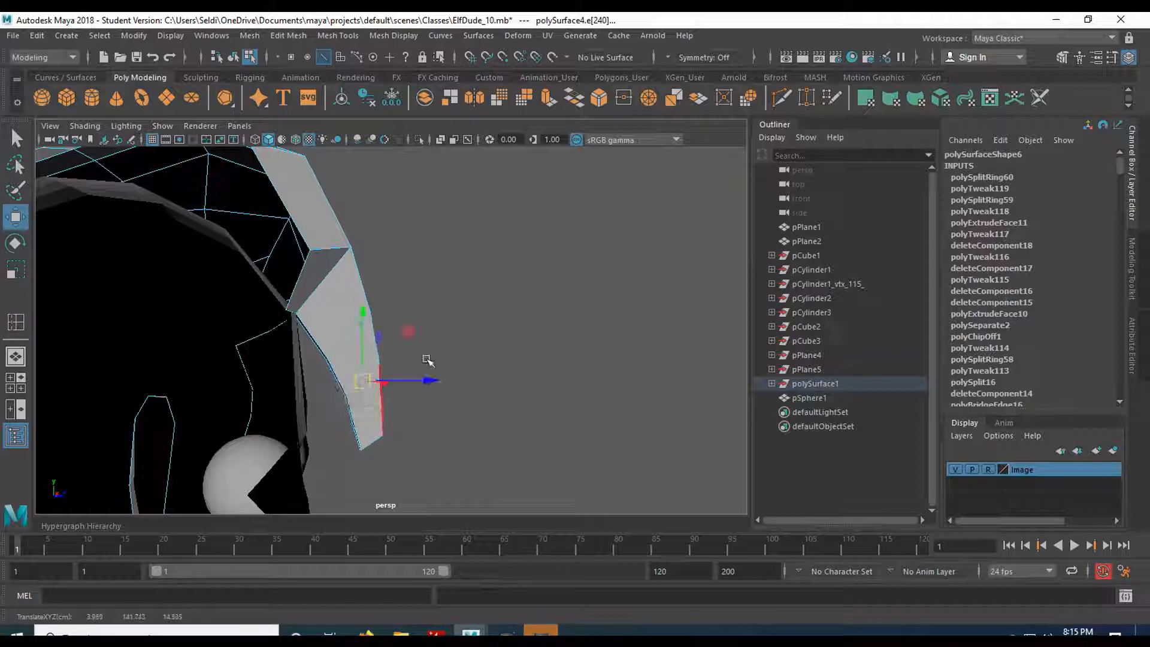
# - Leave component editing and inspect the hair from the fringe around to the nape at the back of the head
pyautogui.press('space')
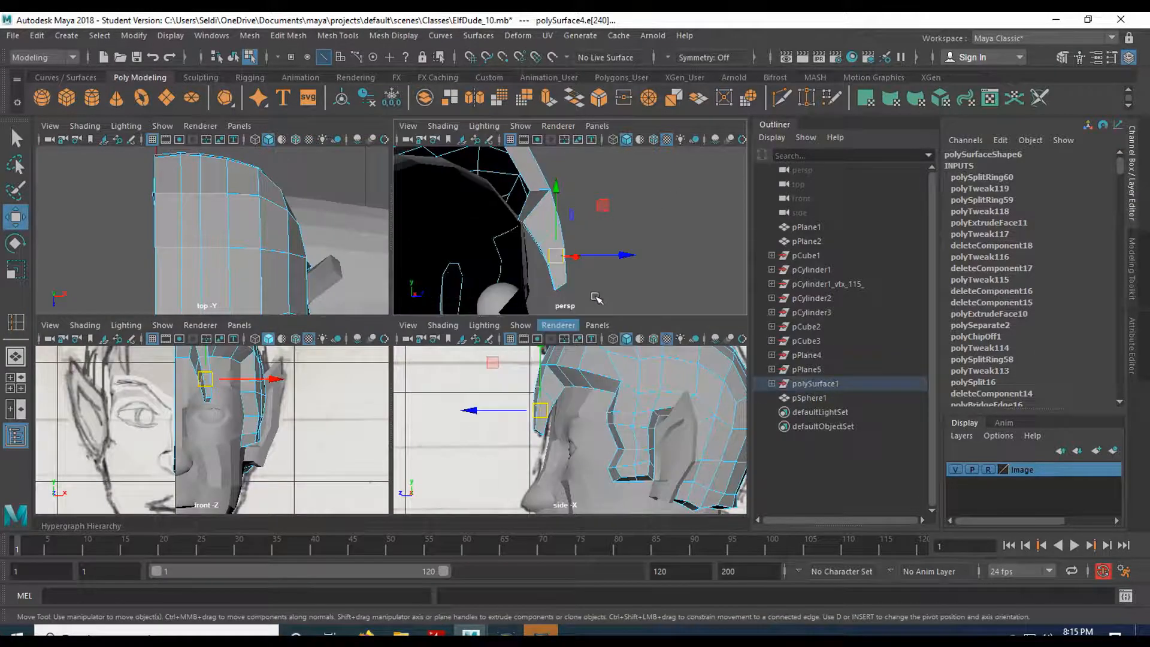
pyautogui.press('space')
pyautogui.keyDown('alt'); pyautogui.moveTo(542, 307); pyautogui.dragTo(366, 336); pyautogui.keyUp('alt')
pyautogui.press('F8')
pyautogui.scroll(-5, 531, 353)
pyautogui.keyDown('alt'); pyautogui.moveTo(531, 353); pyautogui.dragTo(443, 353); pyautogui.keyUp('alt')
pyautogui.keyDown('alt'); pyautogui.moveTo(526, 393); pyautogui.dragTo(395, 335, button='middle'); pyautogui.keyUp('alt')
pyautogui.moveTo(395, 334)
pyautogui.keyDown('alt'); pyautogui.mouseDown()
pyautogui.moveTo(430, 333)
pyautogui.moveTo(400, 300)
pyautogui.moveTo(419, 301)
pyautogui.mouseUp(); pyautogui.keyUp('alt')
pyautogui.scroll(3, 462, 321)
pyautogui.keyDown('alt'); pyautogui.moveTo(515, 305); pyautogui.dragTo(330, 325, button='middle'); pyautogui.keyUp('alt')
pyautogui.moveTo(331, 326)
pyautogui.keyDown('alt'); pyautogui.mouseDown()
pyautogui.moveTo(393, 325)
pyautogui.moveTo(365, 308)
pyautogui.moveTo(339, 332)
pyautogui.mouseUp(); pyautogui.keyUp('alt')
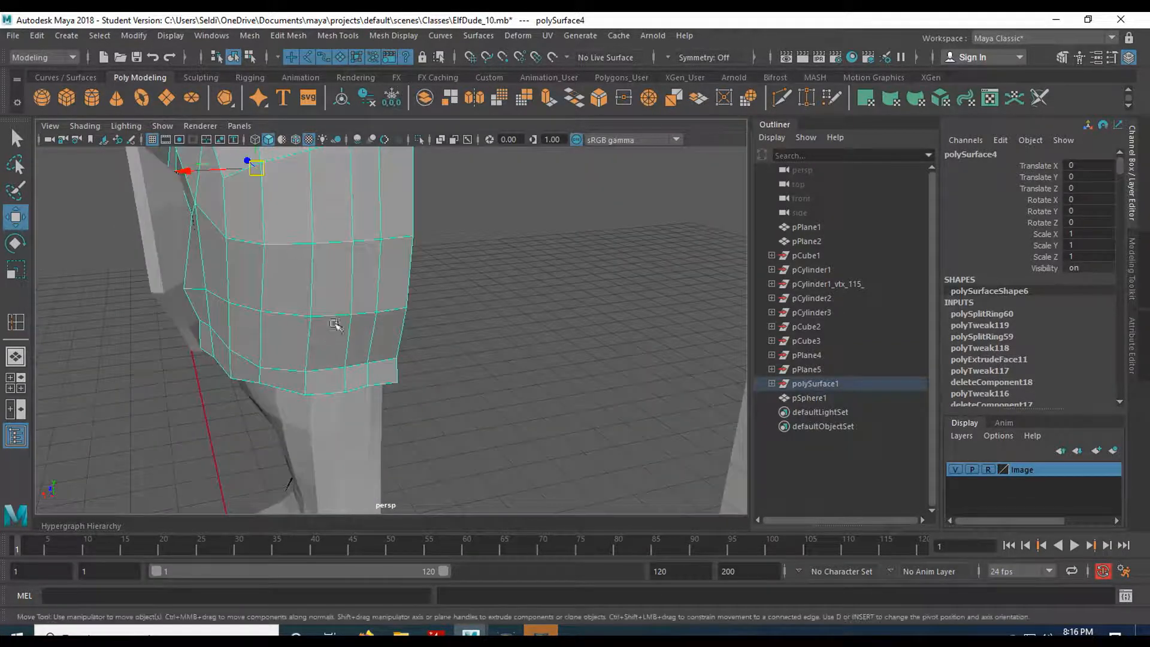
# - Shift the vertices in the column beside the centre line outward on the back hair's lower rows
pyautogui.rightClick(339, 309)
pyautogui.moveTo(339, 309); pyautogui.dragTo(282, 232, button='right')
pyautogui.click(350, 314)
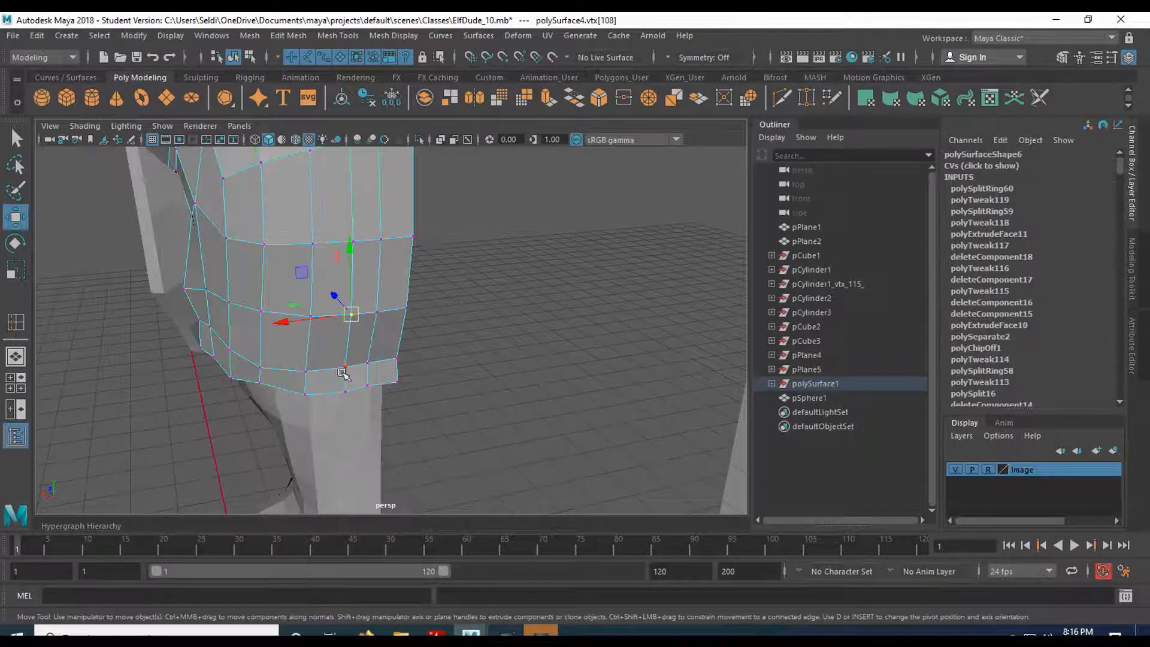
pyautogui.moveTo(311, 313); pyautogui.dragTo(295, 313)
pyautogui.click(345, 366)
pyautogui.moveTo(316, 370); pyautogui.dragTo(307, 370)
pyautogui.click(343, 390)
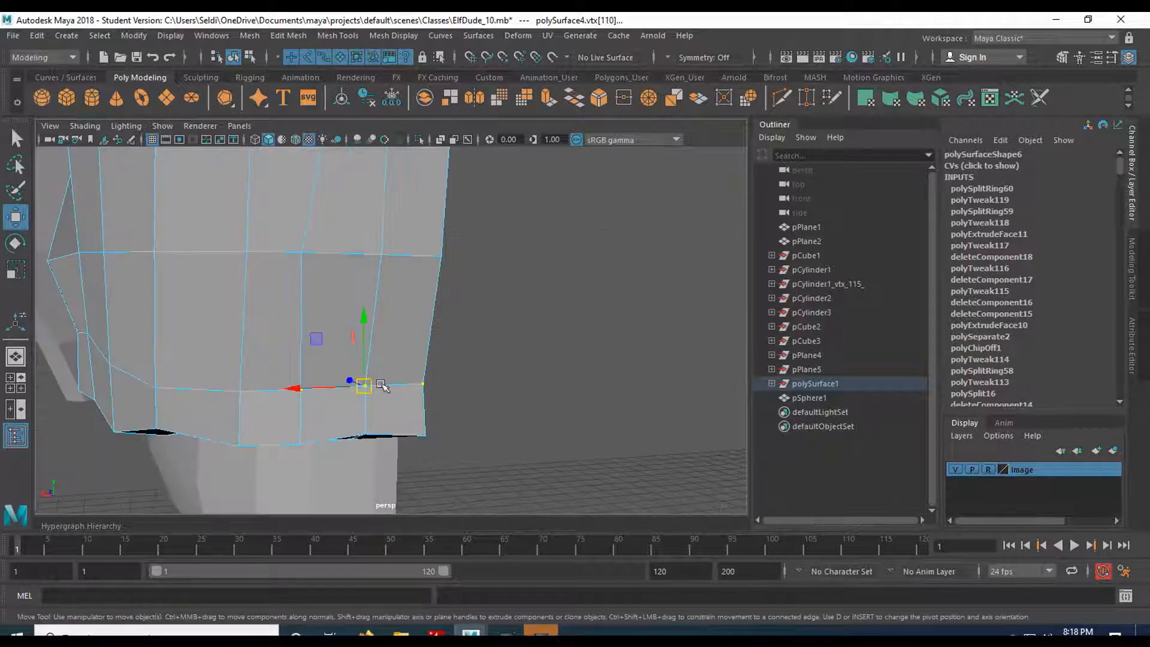
# - Raise the two vertices nearest the centre line on the nape's bottom band and fine-tune their position
pyautogui.click(390, 369)
pyautogui.moveTo(385, 359); pyautogui.dragTo(366, 359, button='right')
pyautogui.keyDown('alt'); pyautogui.moveTo(408, 367); pyautogui.dragTo(358, 390); pyautogui.keyUp('alt')
pyautogui.keyDown('alt'); pyautogui.moveTo(489, 339); pyautogui.dragTo(403, 292); pyautogui.keyUp('alt')
pyautogui.click(391, 387)
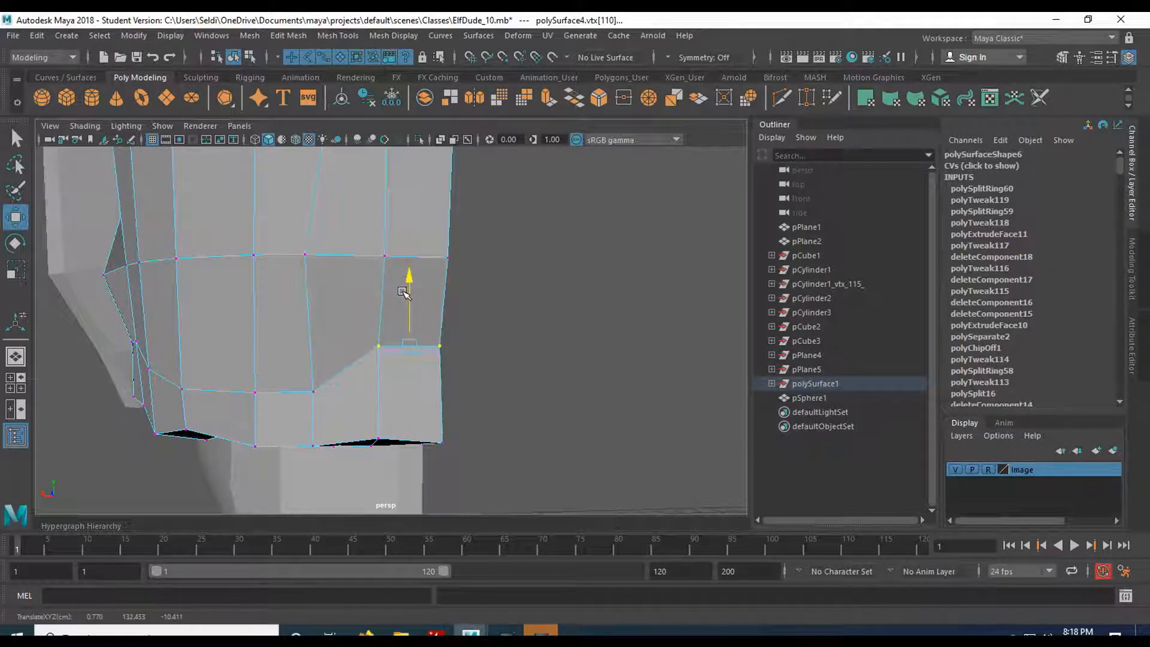
pyautogui.keyDown('alt'); pyautogui.moveTo(345, 393); pyautogui.dragTo(437, 410); pyautogui.keyUp('alt')
pyautogui.moveTo(280, 324); pyautogui.dragTo(298, 327)
pyautogui.moveTo(350, 387)
pyautogui.keyDown('alt'); pyautogui.mouseDown()
pyautogui.moveTo(341, 357)
pyautogui.moveTo(333, 367)
pyautogui.moveTo(376, 351)
pyautogui.moveTo(416, 380)
pyautogui.moveTo(500, 378)
pyautogui.moveTo(509, 361)
pyautogui.moveTo(484, 353)
pyautogui.mouseUp(); pyautogui.keyUp('alt')
pyautogui.moveTo(428, 208); pyautogui.dragTo(424, 232)
# - Extrude the two nape faces beside the centre line by 3.631 as the ponytail's base, and scale their end down
pyautogui.moveTo(434, 307)
pyautogui.keyDown('alt'); pyautogui.mouseDown()
pyautogui.moveTo(329, 303)
pyautogui.moveTo(425, 313)
pyautogui.mouseUp(); pyautogui.keyUp('alt')
pyautogui.moveTo(420, 304); pyautogui.dragTo(424, 270, button='right')
pyautogui.click(429, 302)
pyautogui.keyDown('shift'); pyautogui.click(408, 326); pyautogui.keyUp('shift')
pyautogui.moveTo(535, 356)
pyautogui.keyDown('alt'); pyautogui.mouseDown()
pyautogui.moveTo(305, 357)
pyautogui.moveTo(586, 357)
pyautogui.mouseUp(); pyautogui.keyUp('alt')
pyautogui.press('space')
pyautogui.press('space')
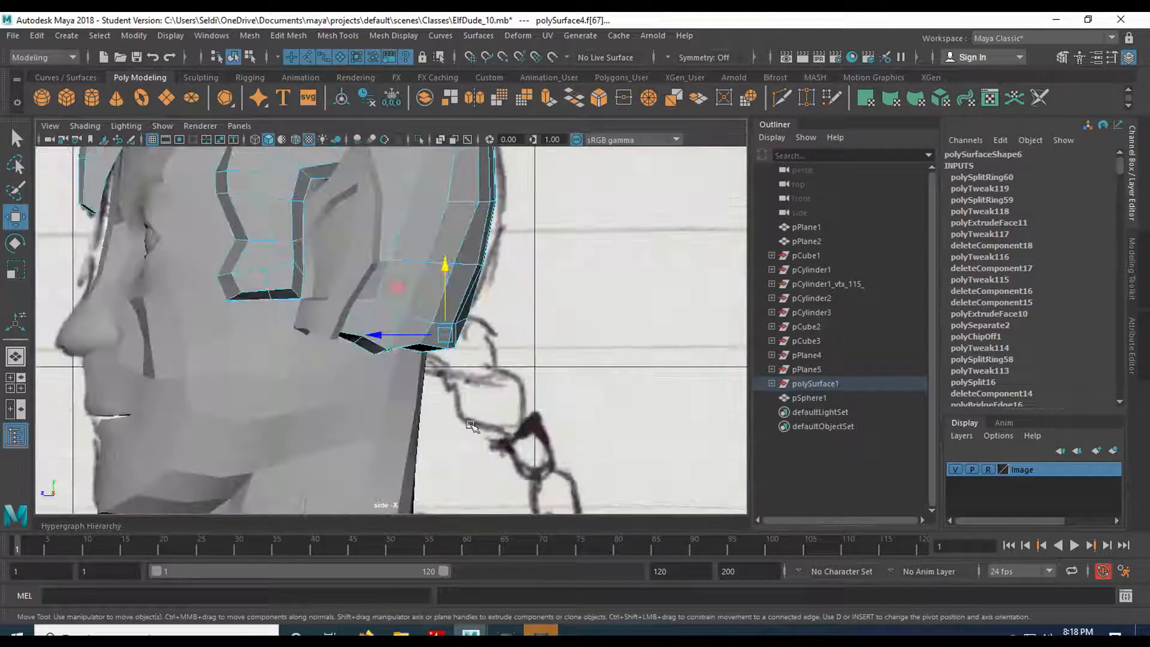
pyautogui.click(548, 97)
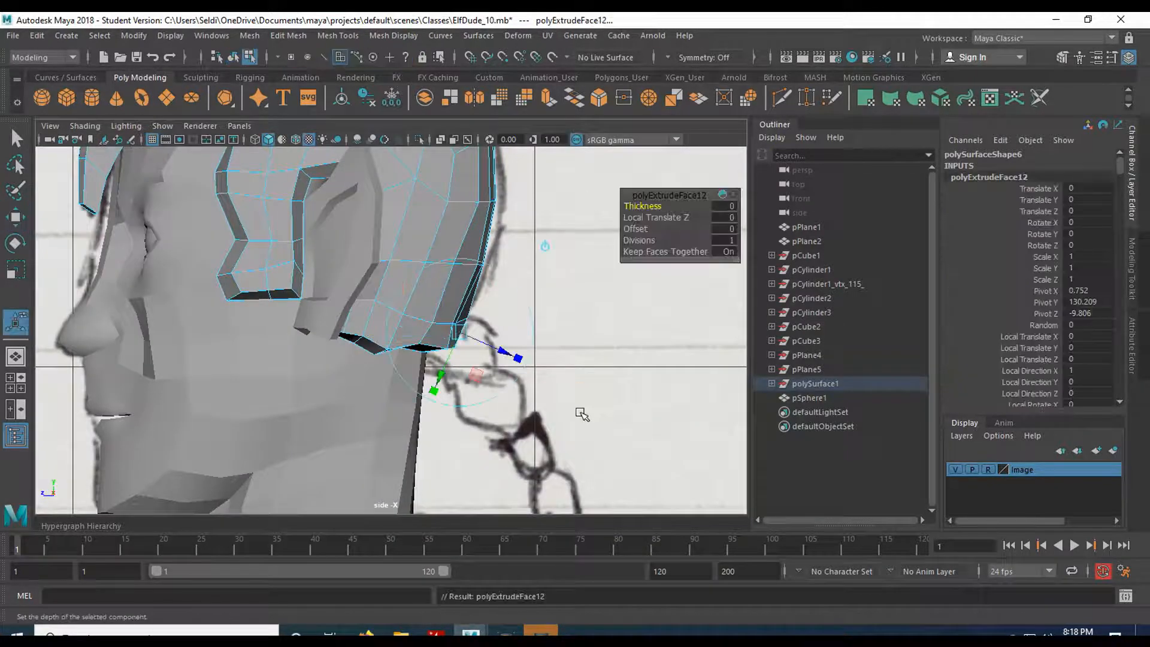
pyautogui.moveTo(493, 347); pyautogui.dragTo(540, 376)
pyautogui.press('w')
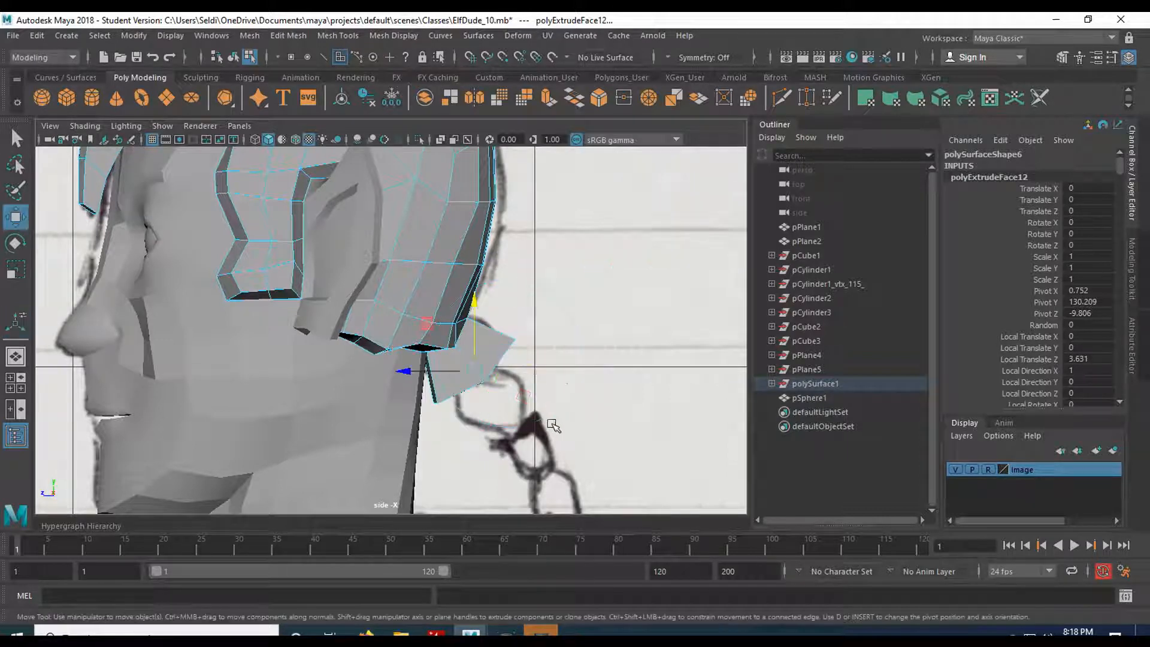
pyautogui.press('r')
pyautogui.moveTo(476, 371)
pyautogui.mouseDown()
pyautogui.moveTo(458, 379)
pyautogui.moveTo(468, 376)
pyautogui.mouseUp()
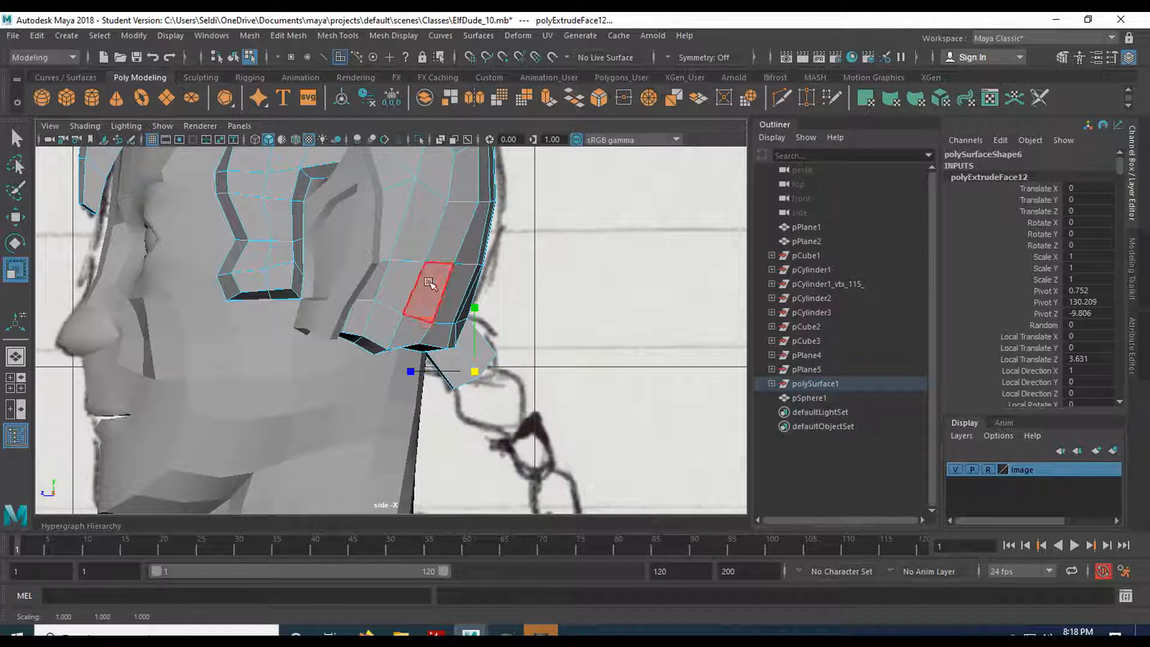
# - Increase the transparency of the lambert1 material so the ponytail sketch shows through the hair in the side view
pyautogui.moveTo(448, 228); pyautogui.dragTo(456, 574, button='right')
pyautogui.moveTo(1003, 327); pyautogui.dragTo(1039, 326)
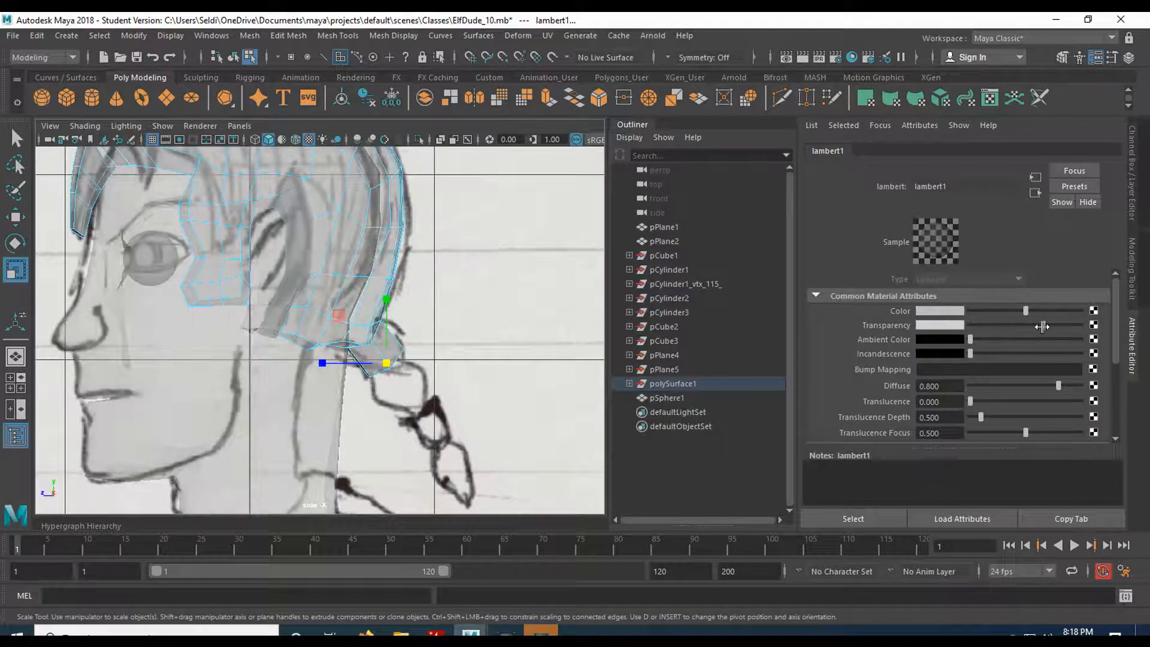
pyautogui.scroll(3, 379, 406)
pyautogui.keyDown('alt'); pyautogui.moveTo(489, 451); pyautogui.dragTo(399, 394, button='middle'); pyautogui.keyUp('alt')
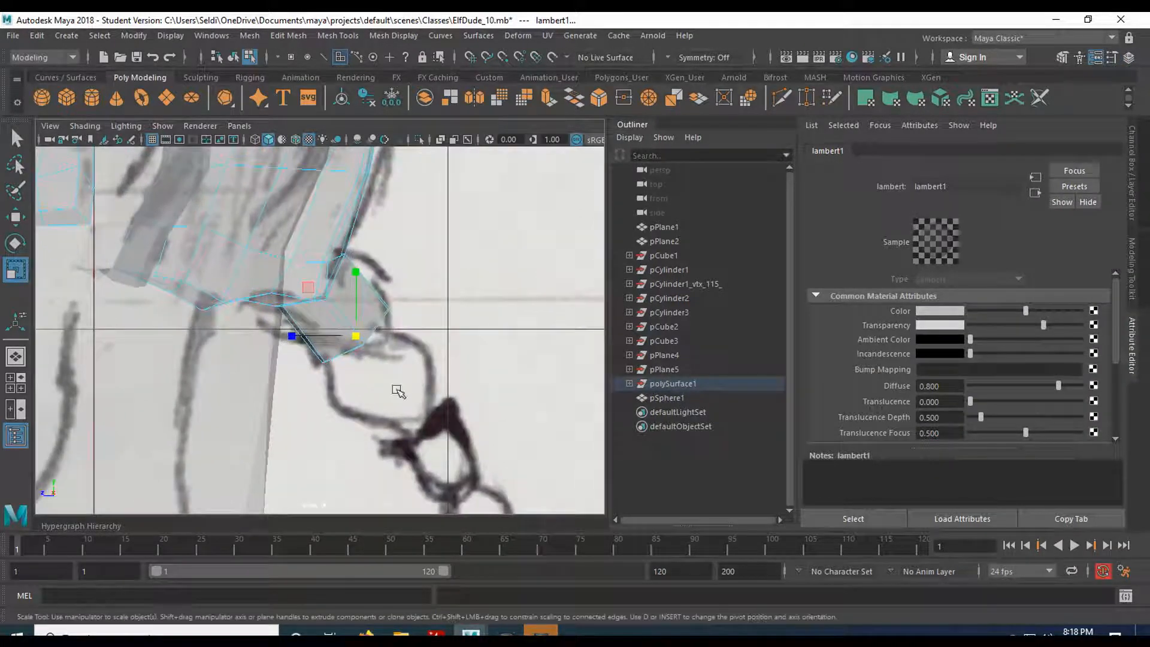
# - Adjust the extrusion's end vertices in the side view along the first sketched ponytail segment, undoing unwanted moves
pyautogui.moveTo(385, 307); pyautogui.dragTo(313, 238, button='right')
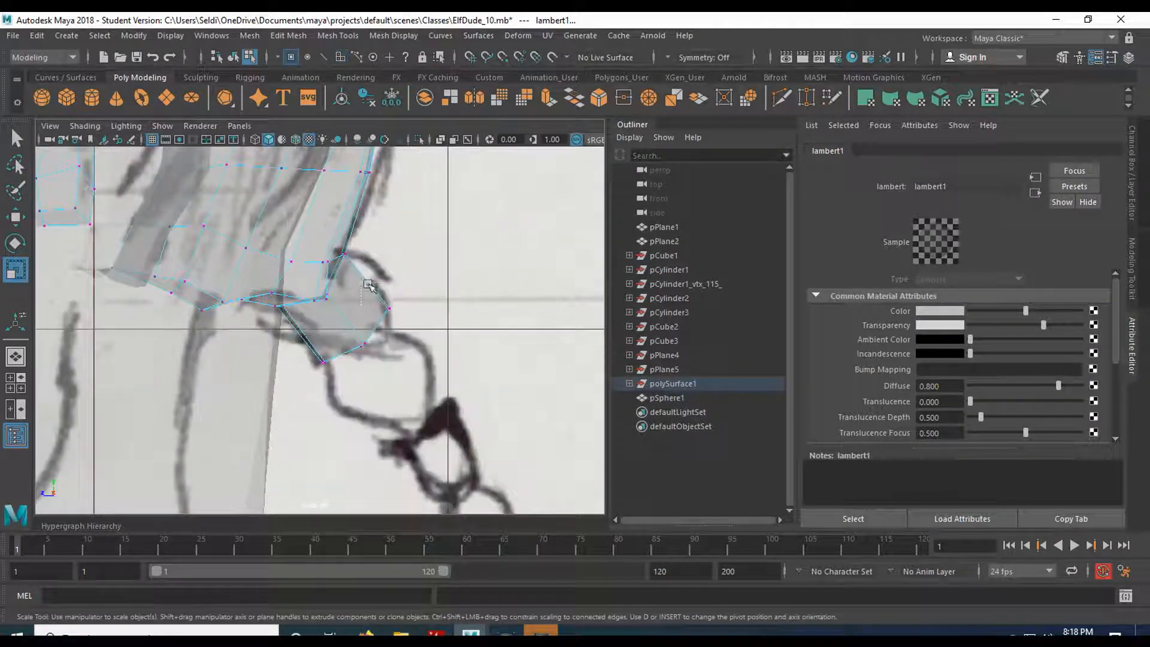
pyautogui.click(383, 313)
pyautogui.press('w')
pyautogui.moveTo(385, 314); pyautogui.dragTo(386, 278)
pyautogui.moveTo(351, 326); pyautogui.dragTo(366, 345)
pyautogui.hotkey('ctrl', 'z')
pyautogui.hotkey('ctrl', 'z')
pyautogui.hotkey('ctrl', 'z')
pyautogui.hotkey('ctrl', 'z')
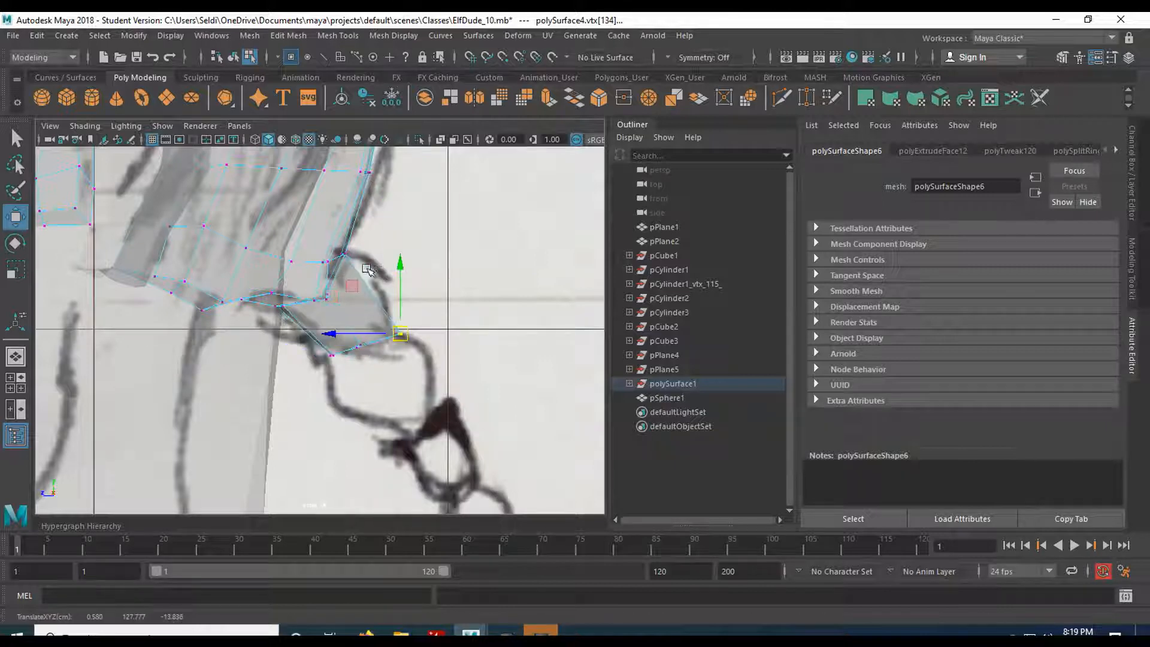
# - Move the vertex at the ponytail's root on the hair's lower edge sideways in the perspective view
pyautogui.press('space')
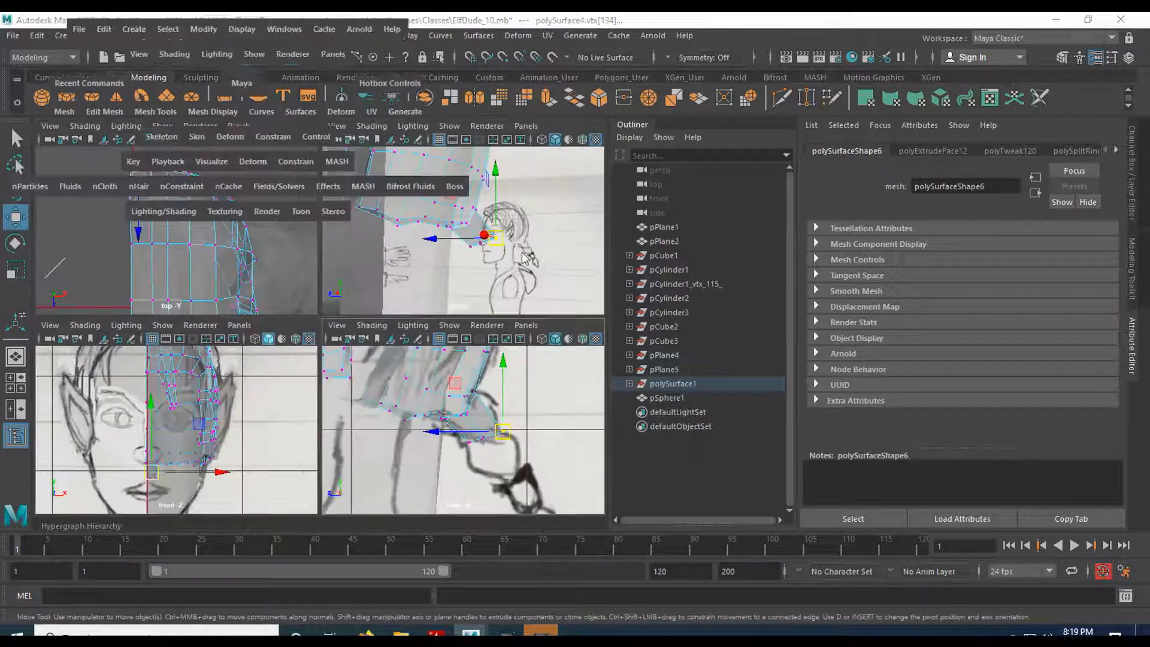
pyautogui.press('space')
pyautogui.keyDown('alt'); pyautogui.moveTo(430, 353); pyautogui.dragTo(318, 374); pyautogui.keyUp('alt')
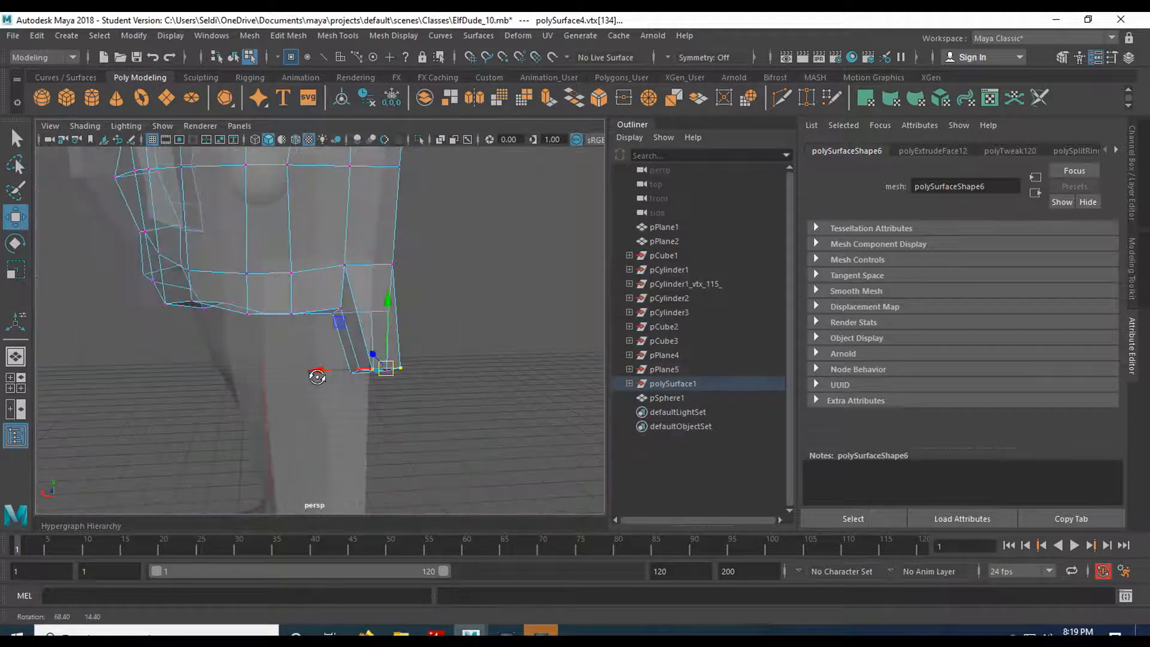
pyautogui.keyDown('alt'); pyautogui.moveTo(483, 400); pyautogui.dragTo(324, 329); pyautogui.keyUp('alt')
pyautogui.keyDown('alt'); pyautogui.moveTo(324, 328); pyautogui.dragTo(370, 354); pyautogui.keyUp('alt')
pyautogui.click(347, 305)
pyautogui.moveTo(315, 298)
pyautogui.mouseDown()
pyautogui.moveTo(298, 297)
pyautogui.moveTo(333, 324)
pyautogui.moveTo(315, 340)
pyautogui.moveTo(359, 300)
pyautogui.moveTo(375, 329)
pyautogui.moveTo(319, 359)
pyautogui.moveTo(226, 379)
pyautogui.moveTo(351, 380)
pyautogui.moveTo(254, 341)
pyautogui.moveTo(496, 325)
pyautogui.moveTo(254, 367)
pyautogui.moveTo(498, 326)
pyautogui.moveTo(482, 331)
pyautogui.moveTo(397, 289)
pyautogui.mouseUp()
pyautogui.press('space')
pyautogui.press('space')
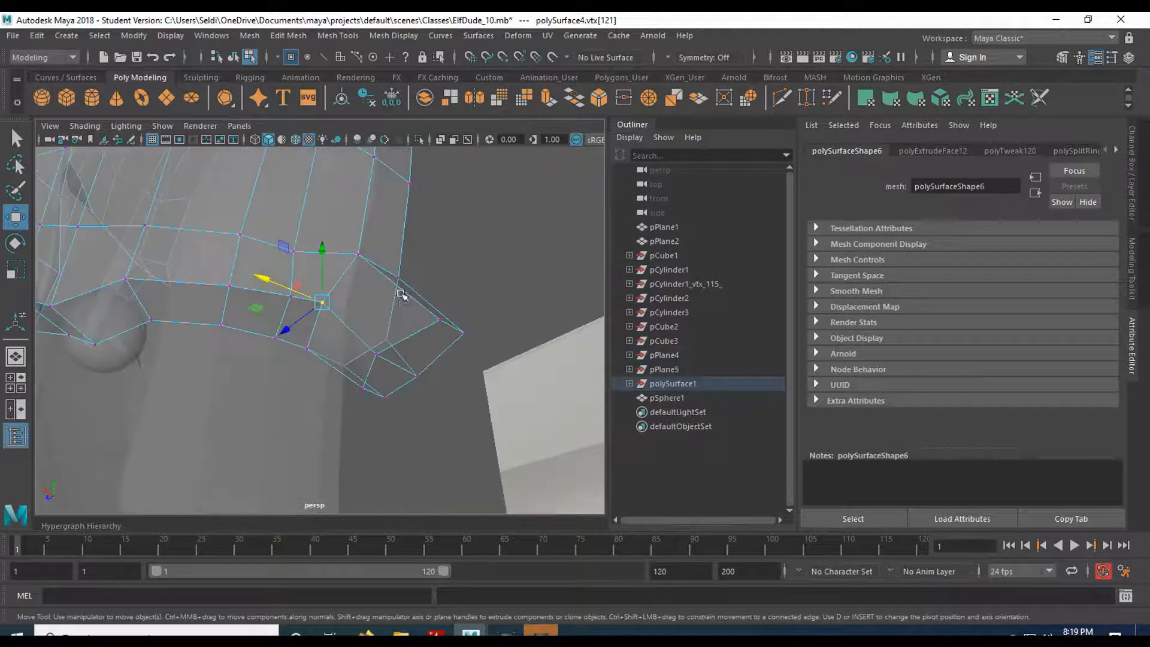
# - Extrude the ponytail's two end faces by 3.619 down along the sketched second segment
pyautogui.rightClick(419, 344)
pyautogui.moveTo(419, 344); pyautogui.dragTo(412, 268, button='right')
pyautogui.click(430, 350)
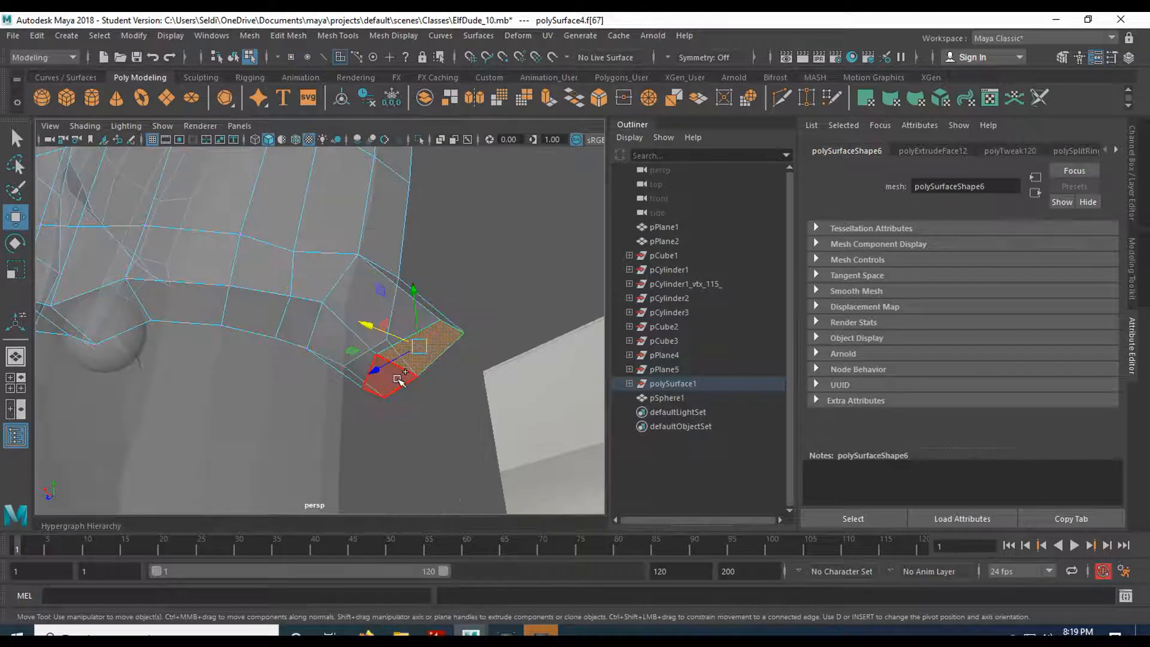
pyautogui.press('space')
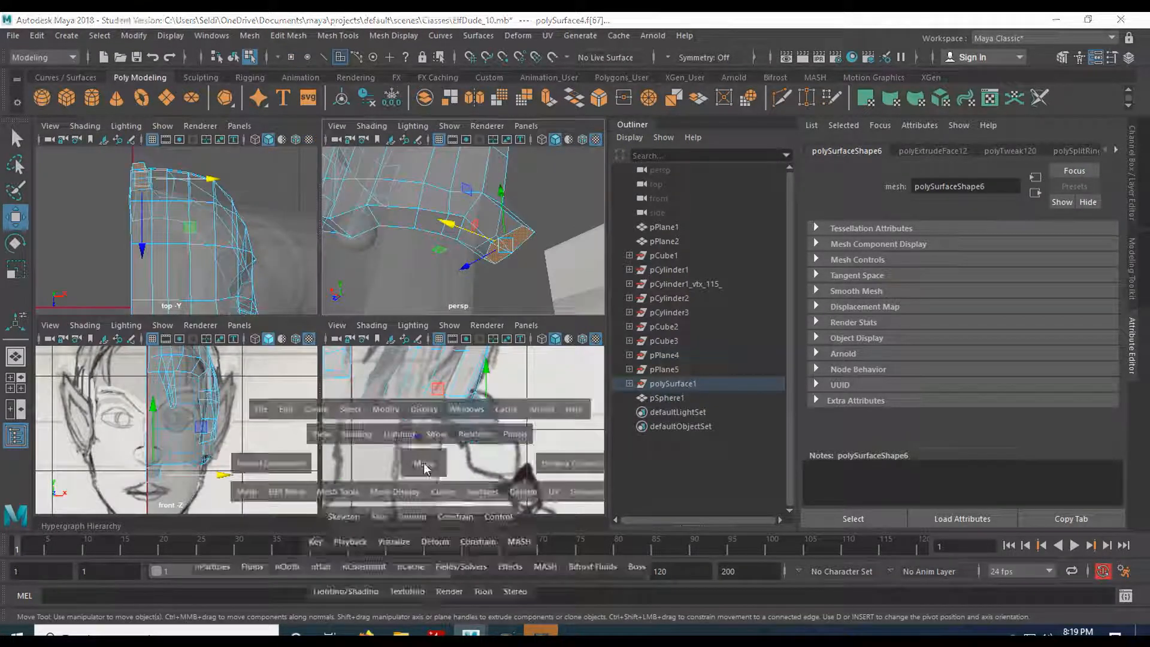
pyautogui.press('space')
pyautogui.scroll(5, 470, 480)
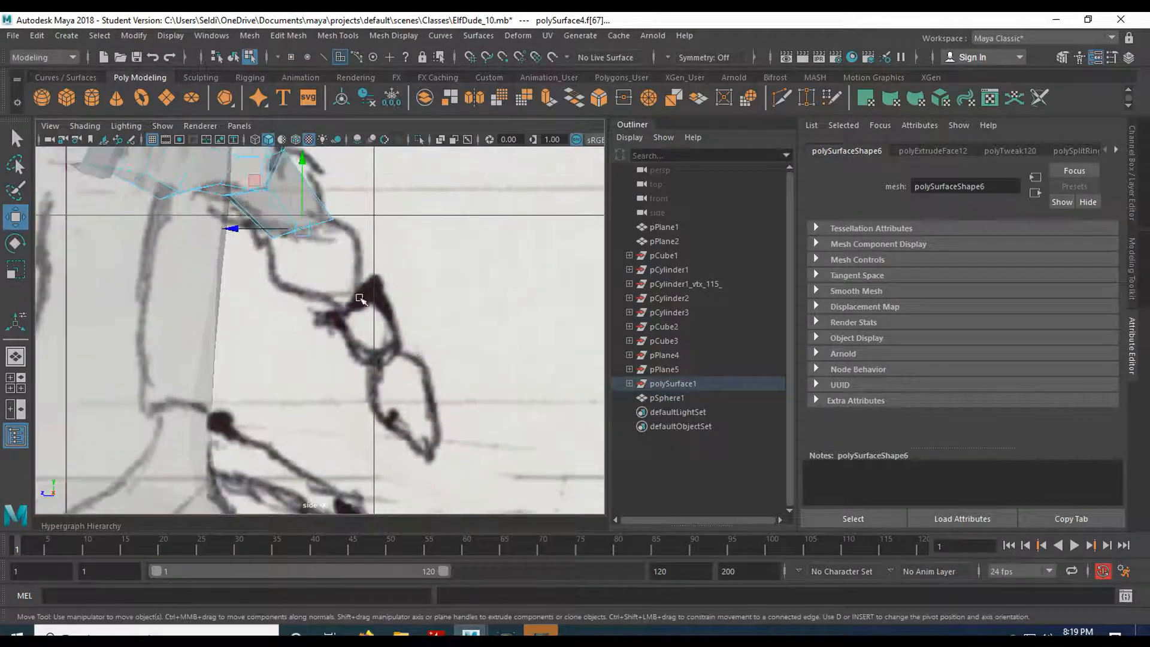
pyautogui.hotkey('ctrl', 'e')
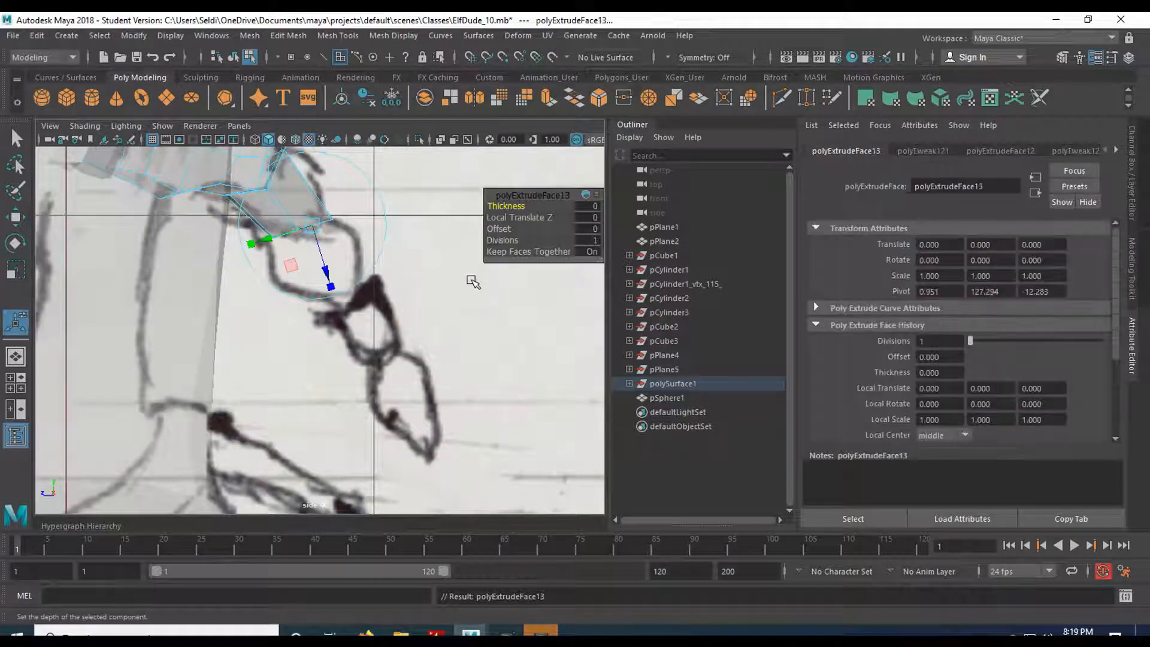
pyautogui.moveTo(328, 273); pyautogui.dragTo(354, 336)
# - Move the new segment's end backward, scale it down to the sketched hair tie, and check it in perspective
pyautogui.press('w')
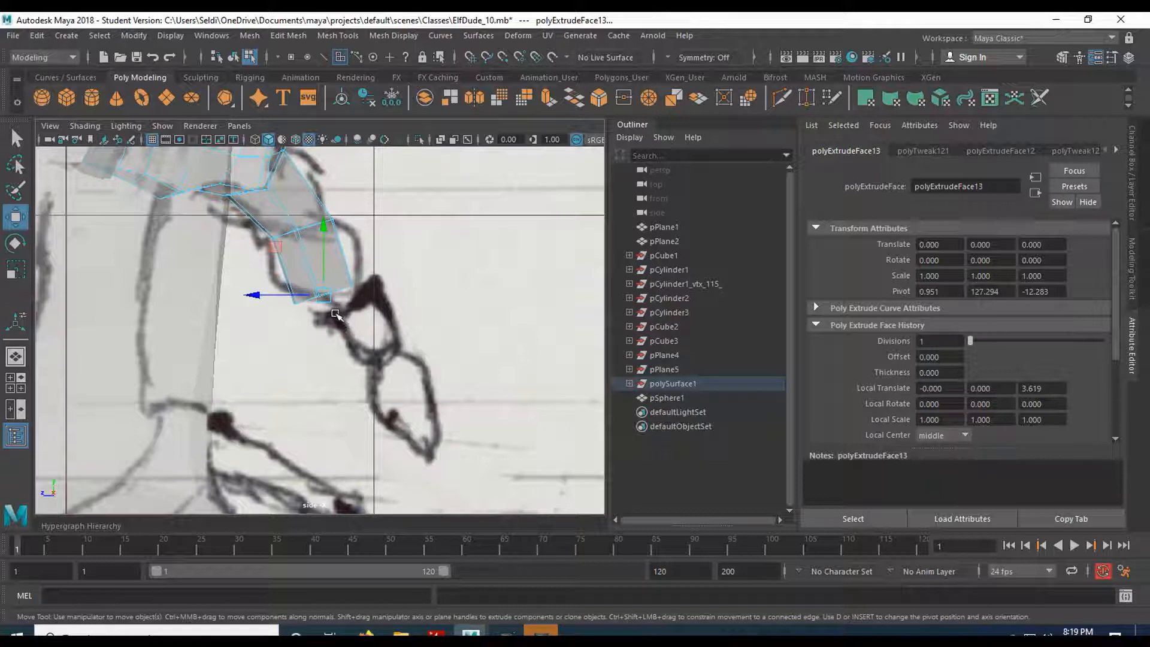
pyautogui.moveTo(328, 297); pyautogui.dragTo(345, 298)
pyautogui.press('r')
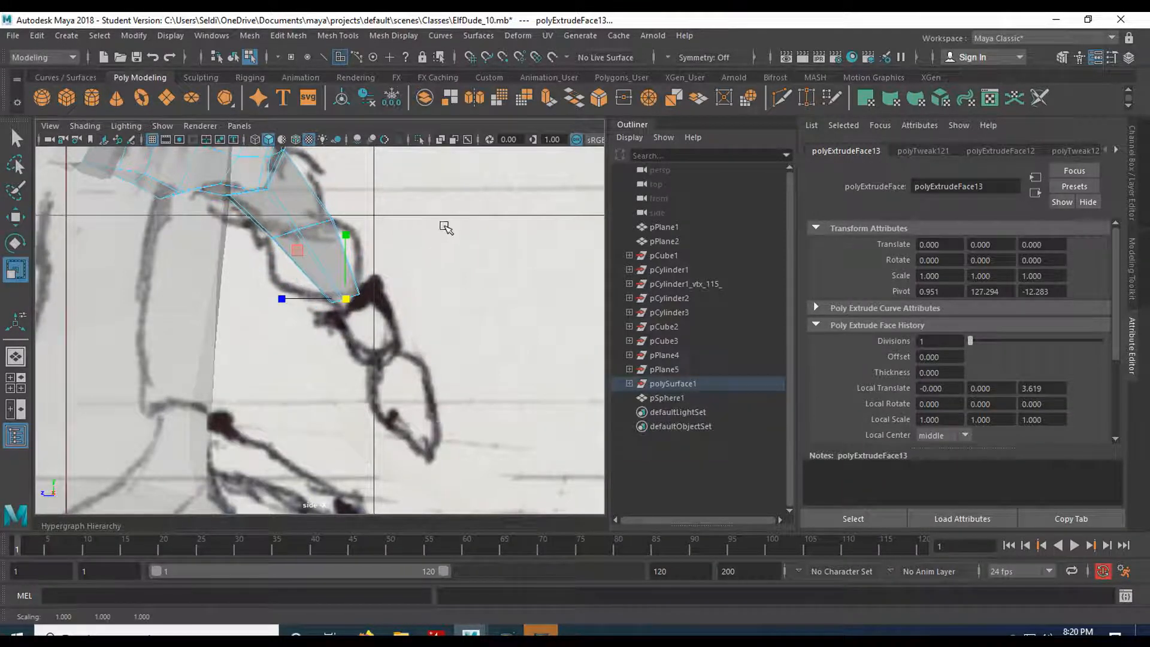
pyautogui.press('space')
pyautogui.press('space')
pyautogui.keyDown('alt'); pyautogui.moveTo(439, 231); pyautogui.dragTo(470, 247); pyautogui.keyUp('alt')
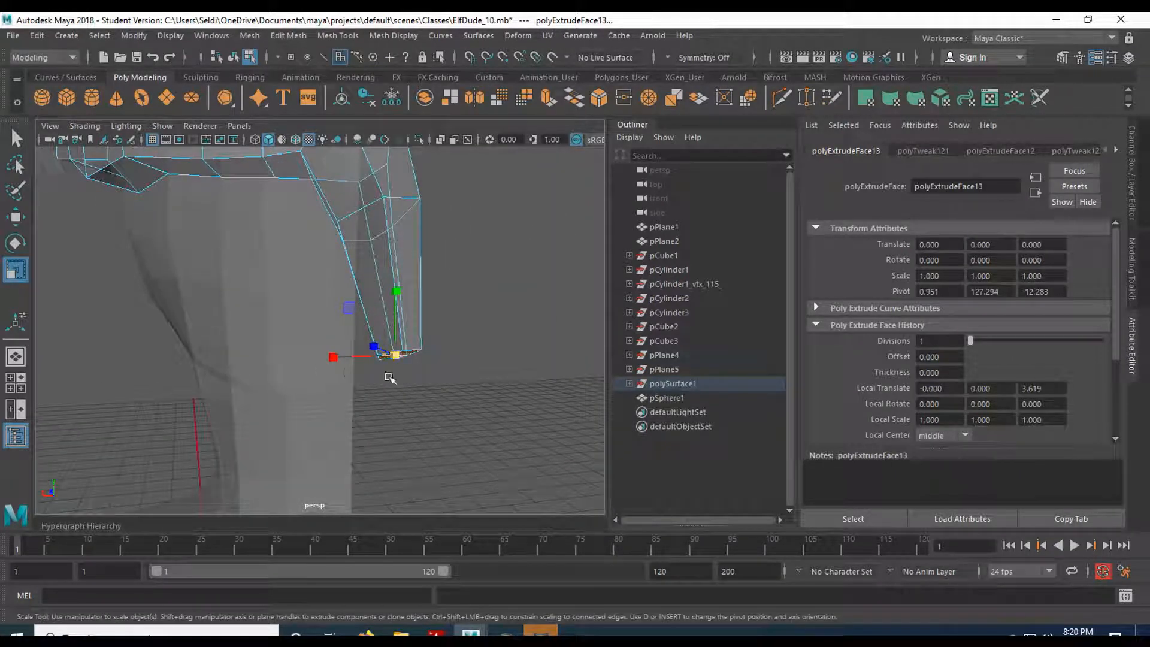
# - Extrude the ponytail's end again and move it down and back to the lower end of the sketched hair tie
pyautogui.press('space')
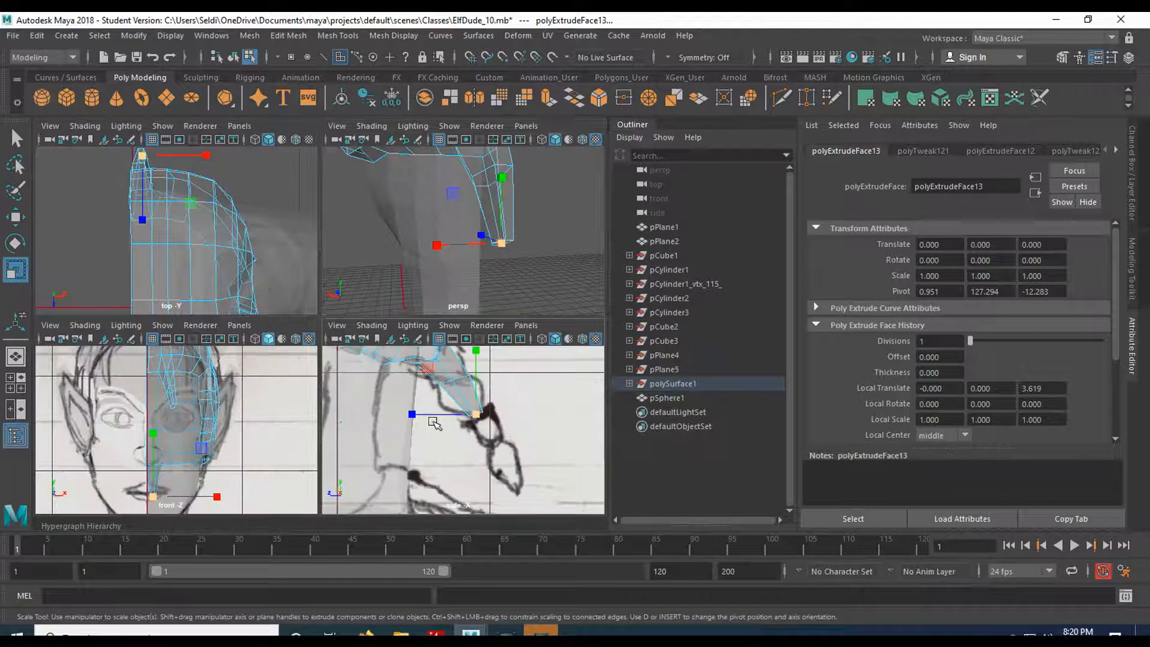
pyautogui.press('space')
pyautogui.click(547, 99)
pyautogui.press('w')
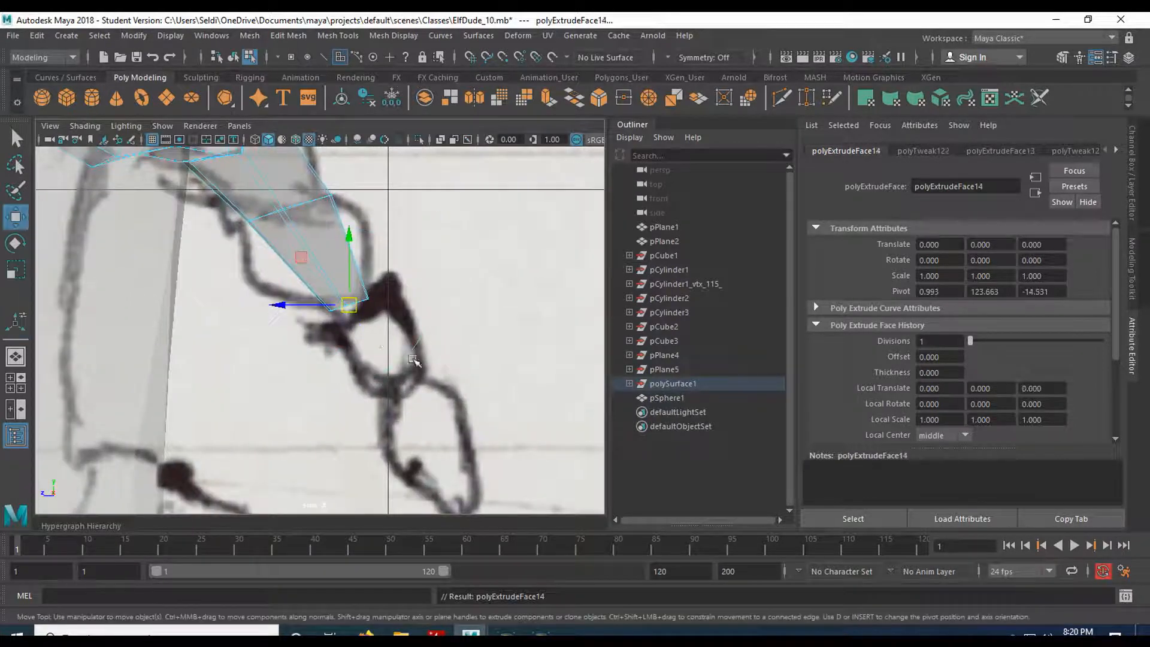
pyautogui.moveTo(348, 305)
pyautogui.mouseDown()
pyautogui.moveTo(370, 354)
pyautogui.moveTo(404, 384)
pyautogui.mouseUp()
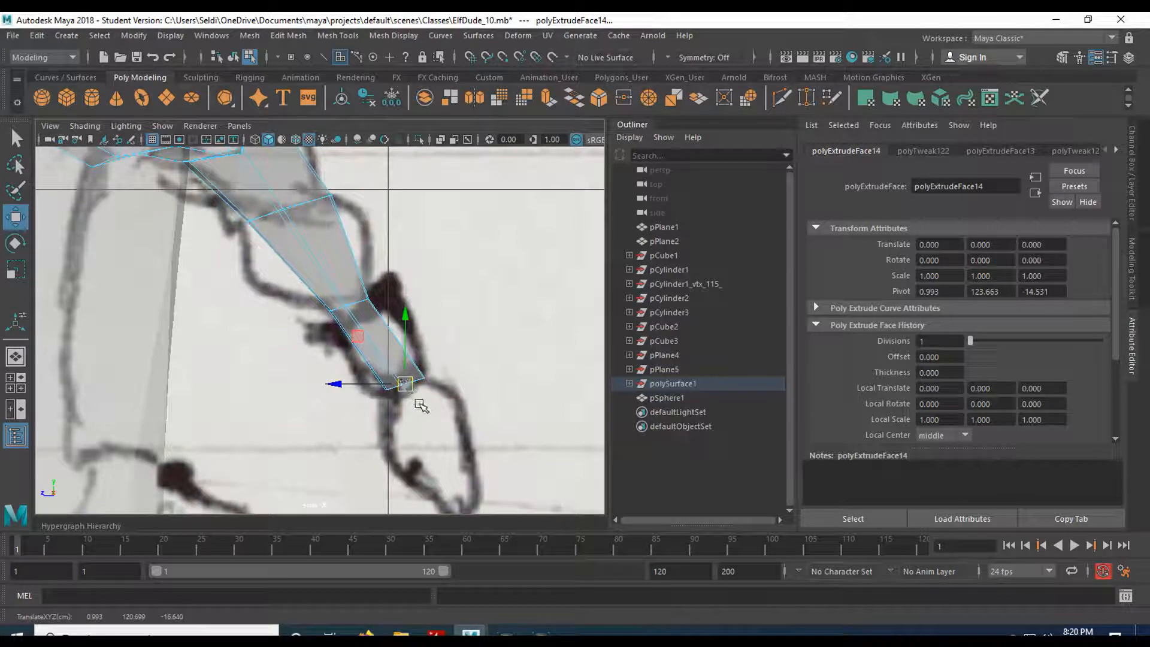
# - Extrude one more segment down to the sketched tip of the ponytail and scale its end down
pyautogui.click(550, 105)
pyautogui.press('w')
pyautogui.moveTo(431, 411); pyautogui.dragTo(469, 514)
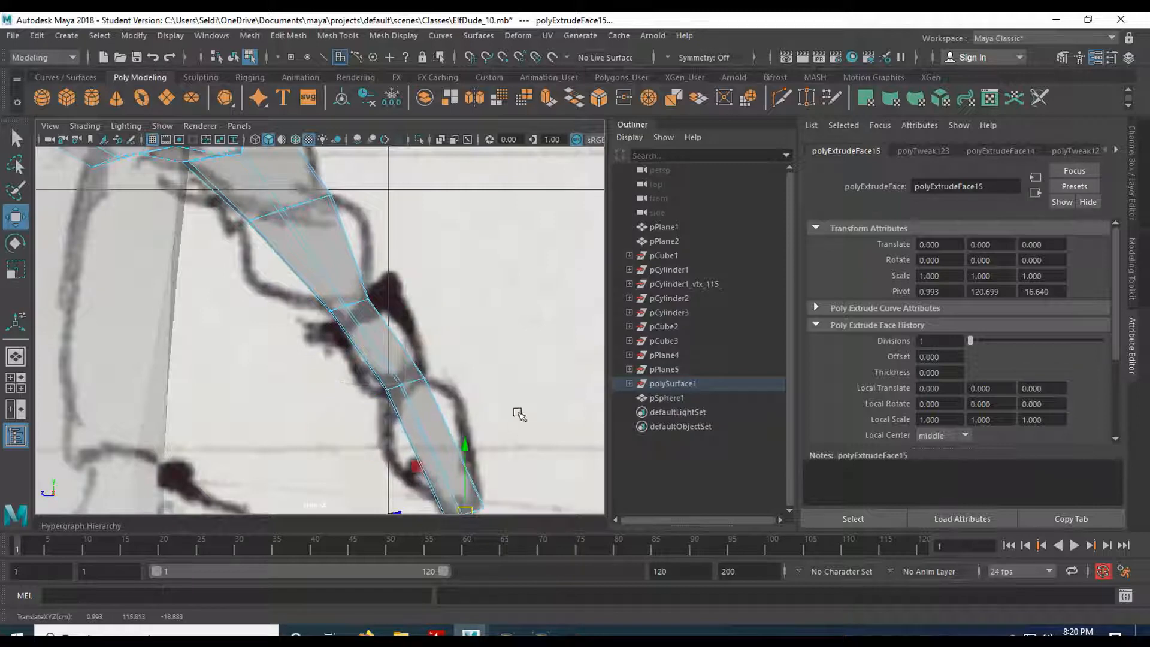
pyautogui.keyDown('alt'); pyautogui.moveTo(516, 428); pyautogui.dragTo(509, 276, button='middle'); pyautogui.keyUp('alt')
pyautogui.press('r')
pyautogui.moveTo(454, 396); pyautogui.dragTo(444, 397)
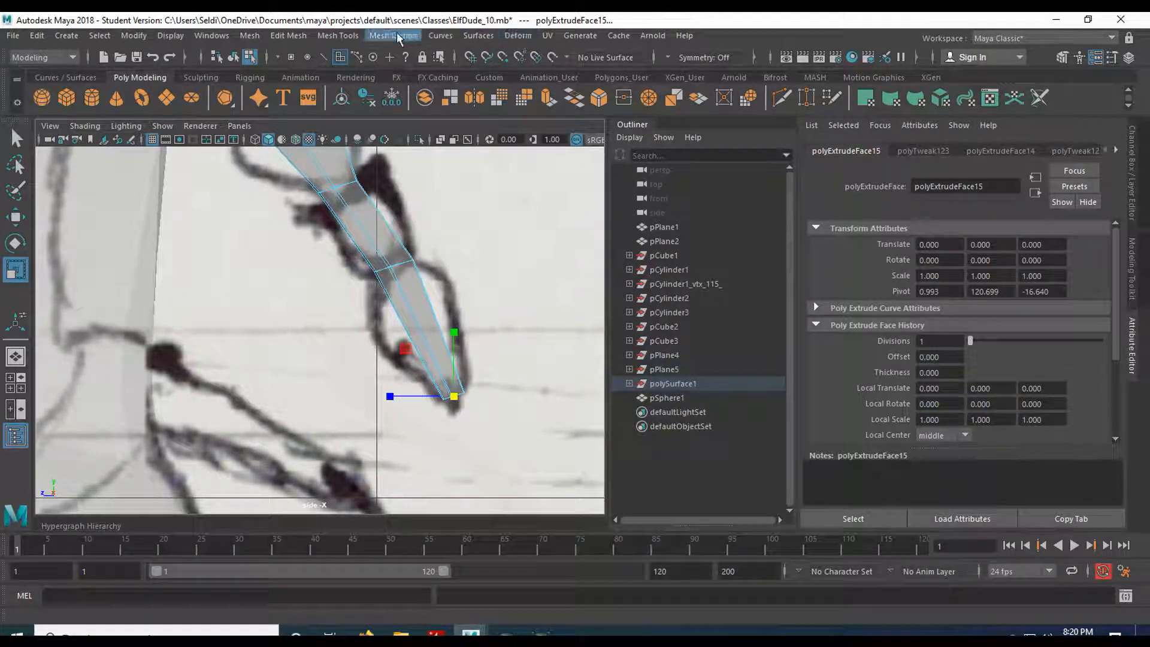
# - Insert an edge loop across the middle of the last ponytail segment and spread its vertices out to the sketched tuft
pyautogui.click(338, 35)
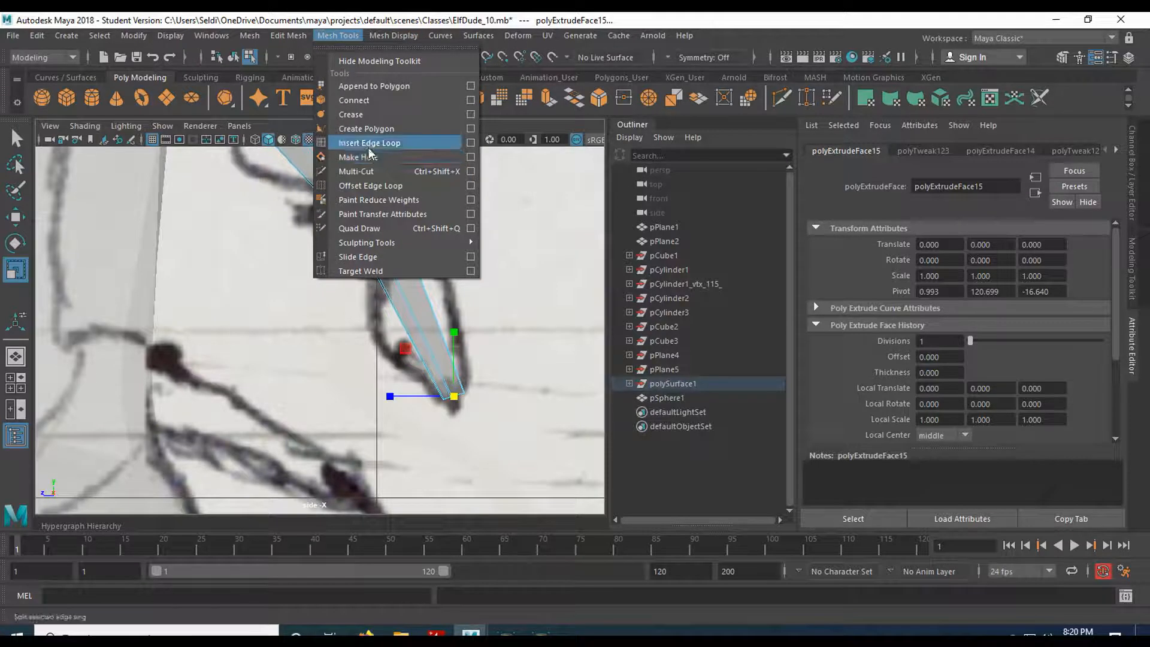
pyautogui.click(369, 143)
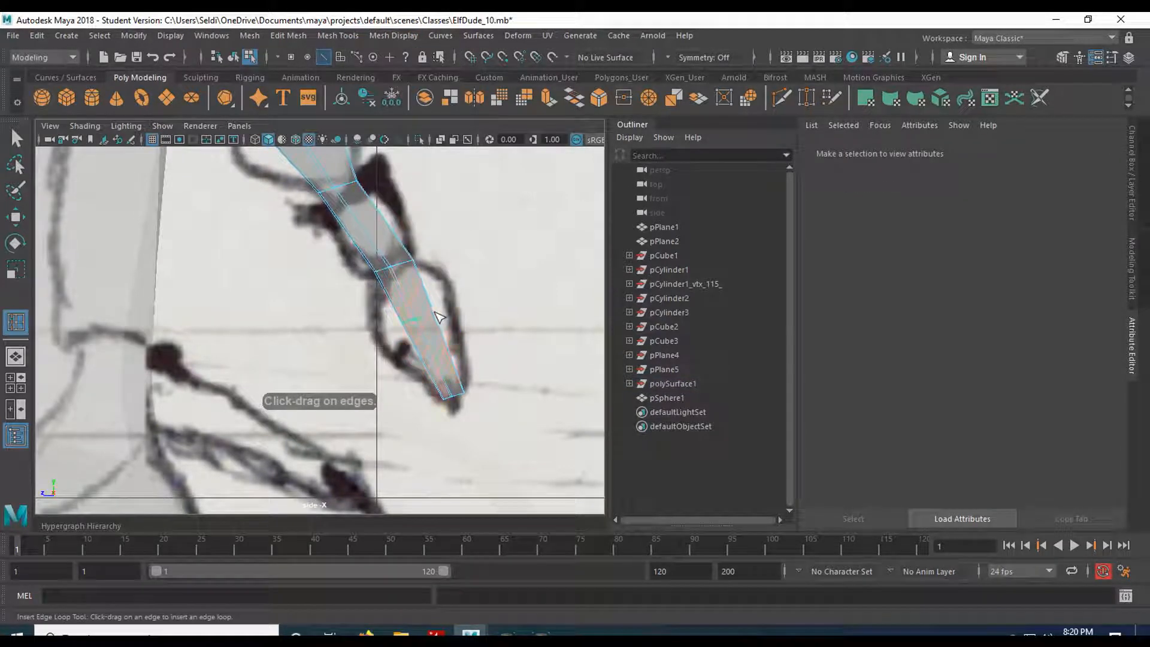
pyautogui.click(440, 317)
pyautogui.press('q')
pyautogui.moveTo(440, 318); pyautogui.dragTo(371, 231, button='right')
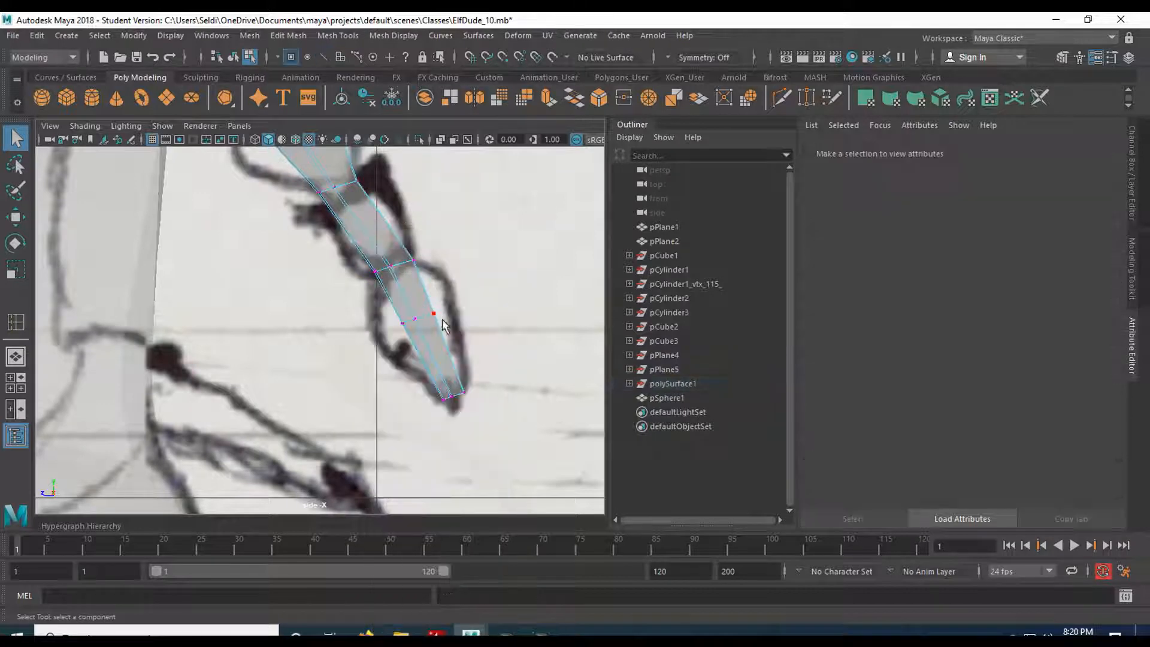
pyautogui.click(441, 326)
pyautogui.press('w')
pyautogui.moveTo(433, 314); pyautogui.dragTo(448, 285)
pyautogui.click(401, 323)
pyautogui.moveTo(402, 324); pyautogui.dragTo(381, 340)
# - Move the front and back vertices of the ponytail's first joint inward to narrow it, and reactivate the Insert Edge Loop tool
pyautogui.keyDown('alt'); pyautogui.moveTo(426, 217); pyautogui.dragTo(494, 349, button='middle'); pyautogui.keyUp('alt')
pyautogui.keyDown('alt'); pyautogui.moveTo(352, 239); pyautogui.dragTo(383, 297, button='middle'); pyautogui.keyUp('alt')
pyautogui.click(330, 295)
pyautogui.moveTo(332, 297); pyautogui.dragTo(352, 288)
pyautogui.click(419, 270)
pyautogui.moveTo(419, 270); pyautogui.dragTo(400, 268)
pyautogui.press('y')
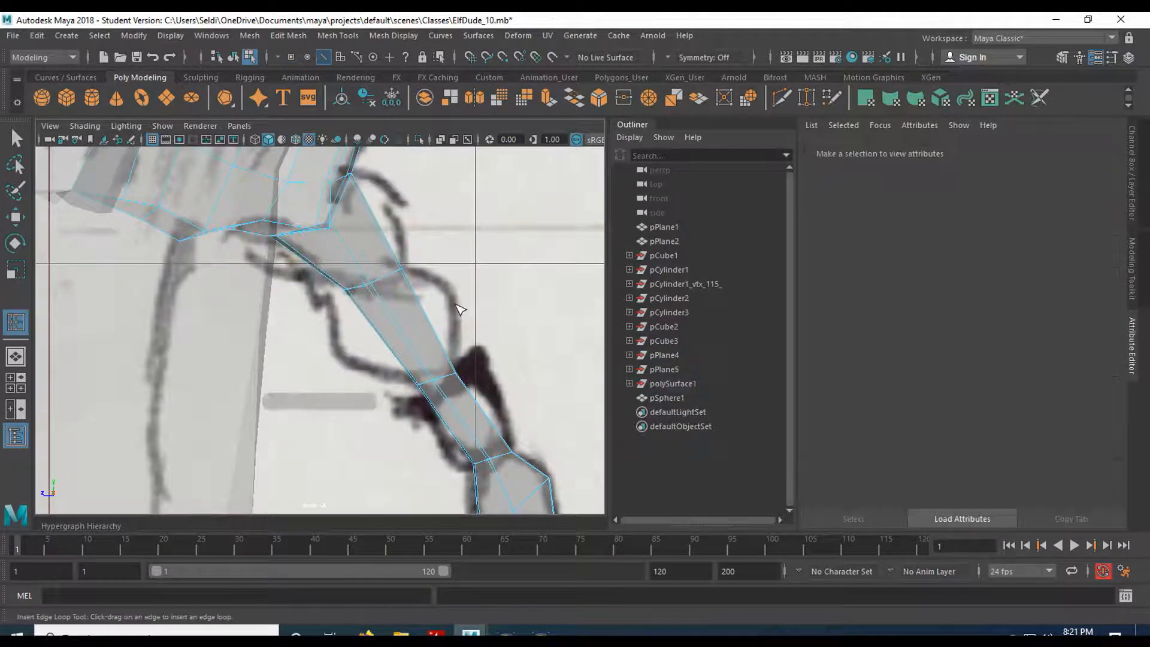
# - Insert an edge loop across the middle of the hair-tie segment and spread its front and back vertices out to the sketched outline
pyautogui.click(485, 411)
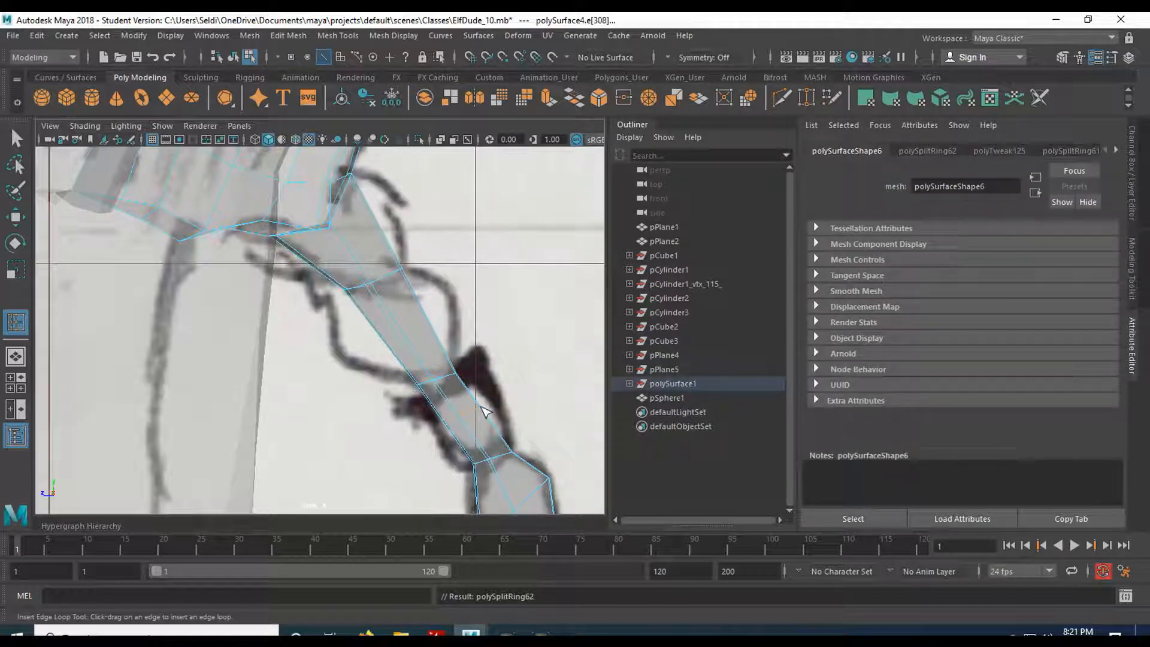
pyautogui.moveTo(481, 408); pyautogui.dragTo(405, 230, button='right')
pyautogui.click(486, 419)
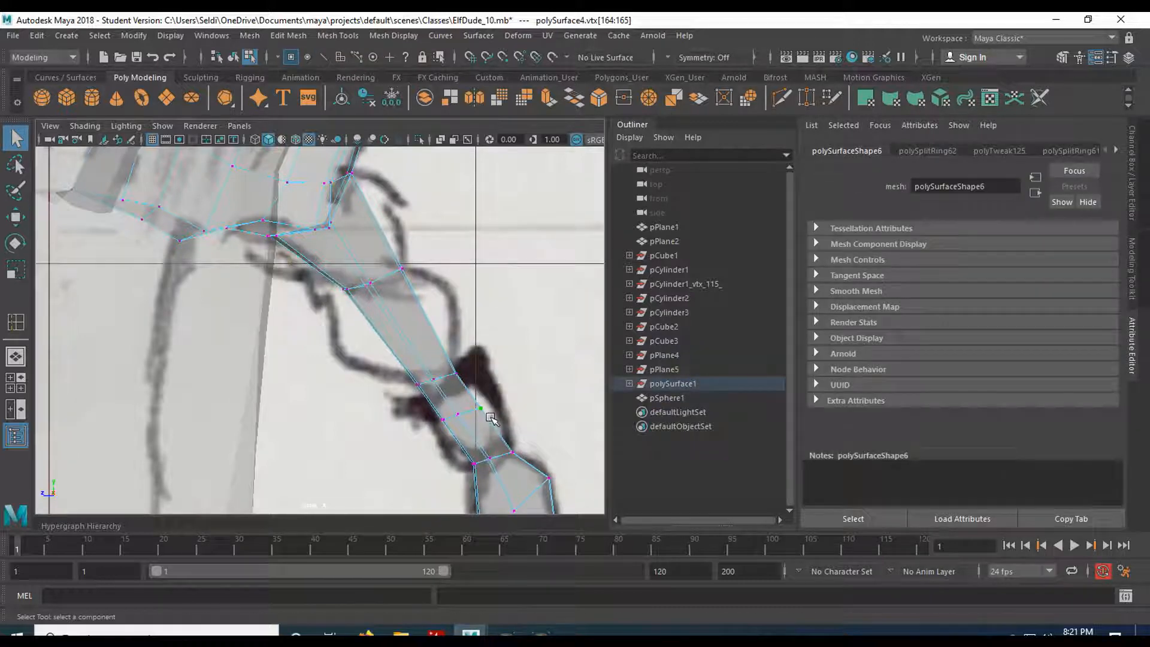
pyautogui.press('w')
pyautogui.moveTo(482, 408); pyautogui.dragTo(493, 397)
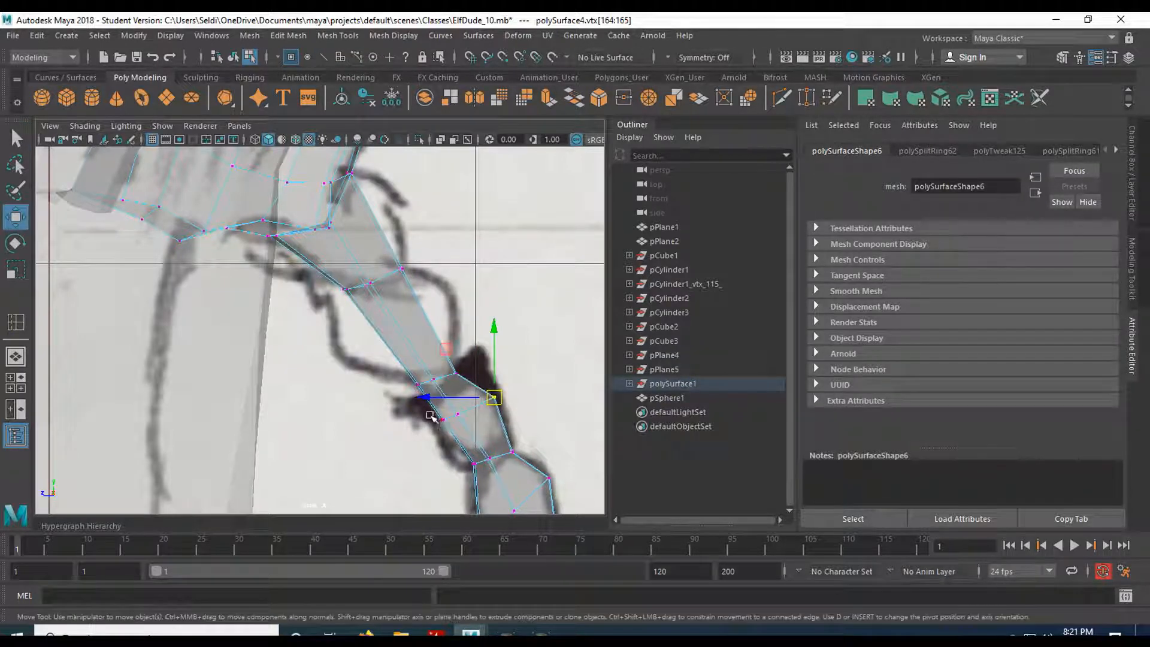
pyautogui.moveTo(449, 436); pyautogui.dragTo(449, 437)
pyautogui.moveTo(444, 421); pyautogui.dragTo(434, 432)
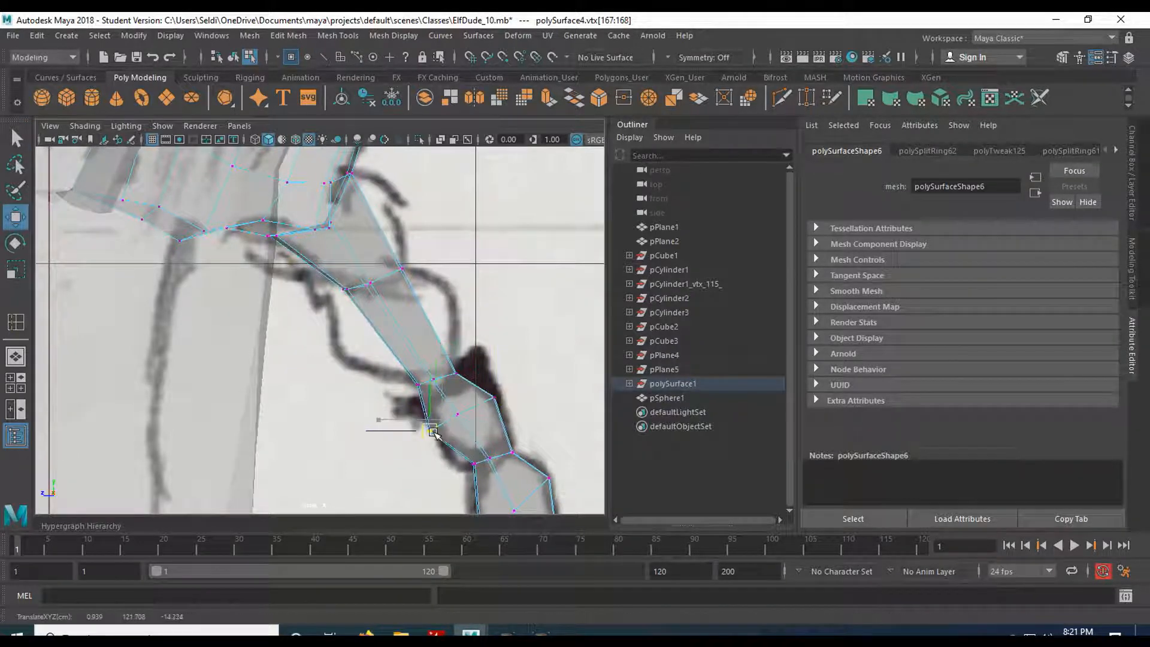
# - Insert an edge loop across the ponytail segment above the hair tie and move its front and back vertices out to the sketched bulge
pyautogui.press('g')
pyautogui.click(423, 310)
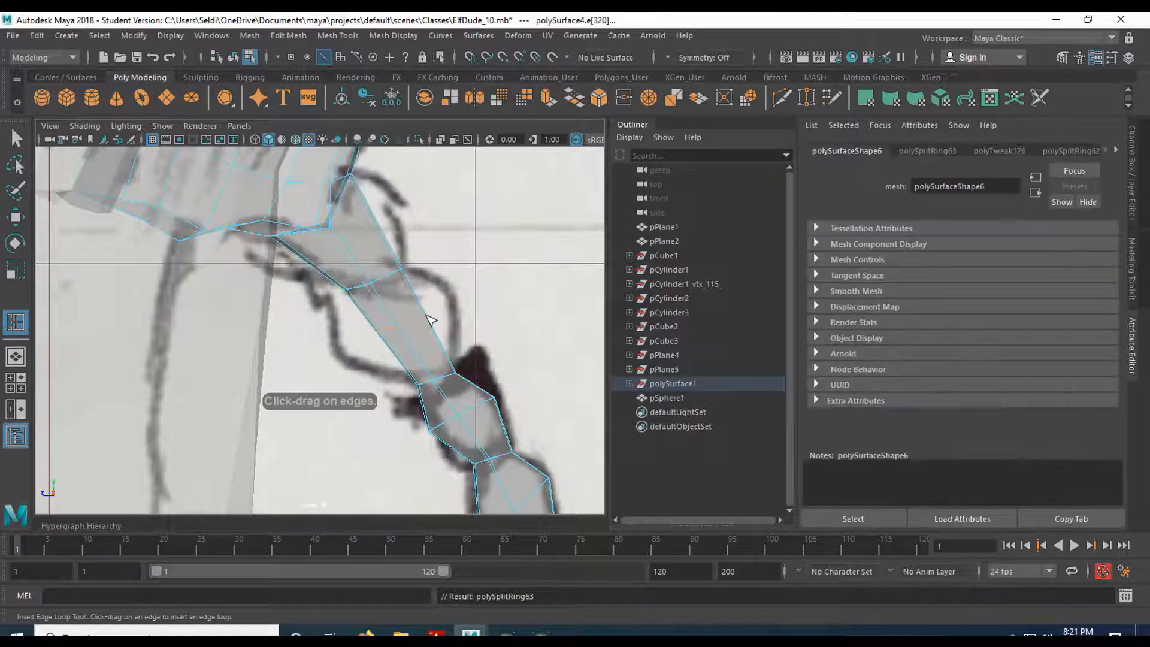
pyautogui.press('q')
pyautogui.rightClick(425, 228)
pyautogui.click(358, 229)
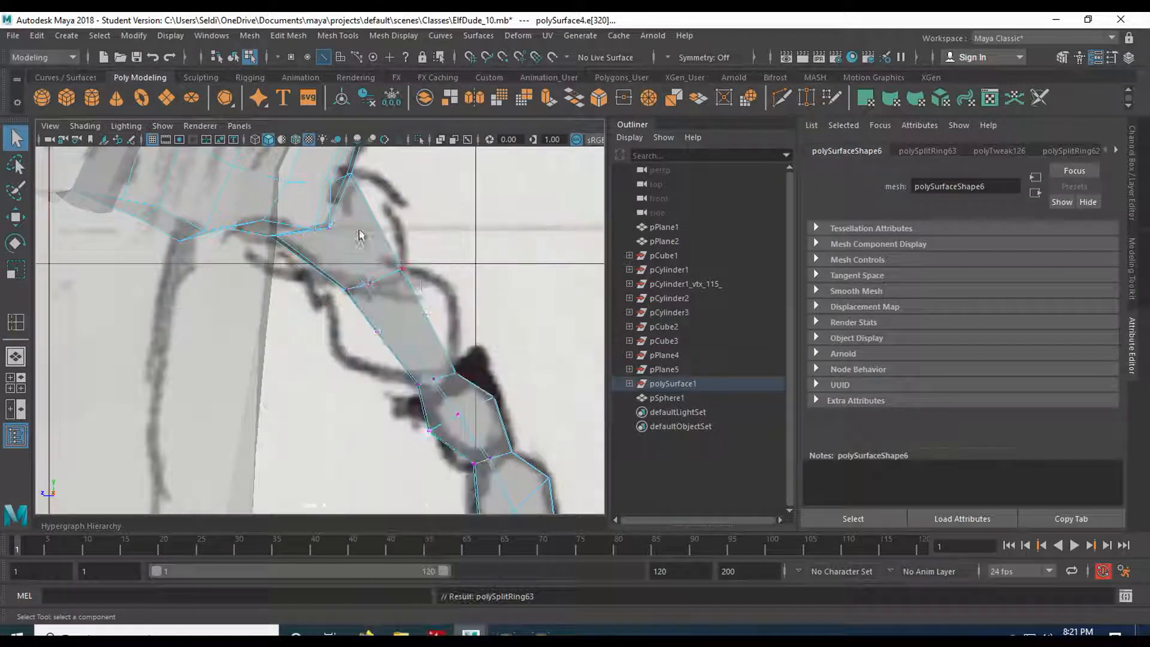
pyautogui.click(441, 326)
pyautogui.press('w')
pyautogui.moveTo(427, 316); pyautogui.dragTo(440, 304)
pyautogui.click(378, 331)
pyautogui.moveTo(378, 333); pyautogui.dragTo(350, 352)
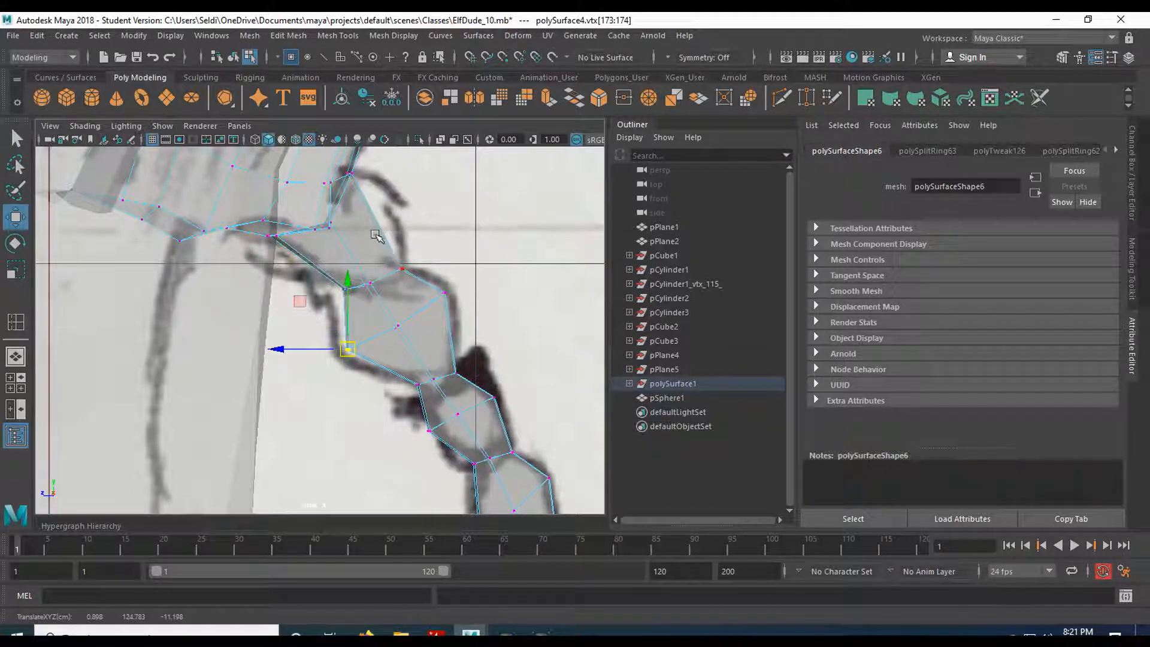
# - Insert an edge loop across the ponytail segment at the nape and pull its back and front vertices out to the sketch
pyautogui.press('y')
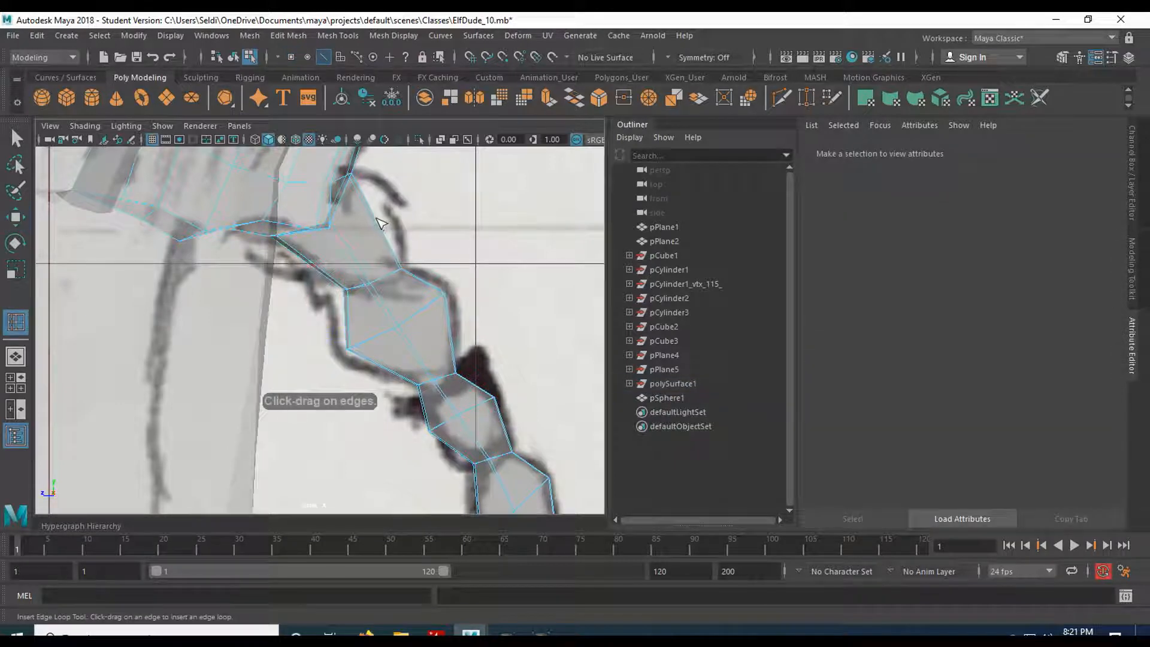
pyautogui.click(387, 245)
pyautogui.press('q')
pyautogui.moveTo(385, 244); pyautogui.dragTo(361, 211, button='right')
pyautogui.moveTo(362, 211); pyautogui.dragTo(383, 199)
pyautogui.press('w')
pyautogui.click(308, 260)
pyautogui.moveTo(309, 260); pyautogui.dragTo(295, 275)
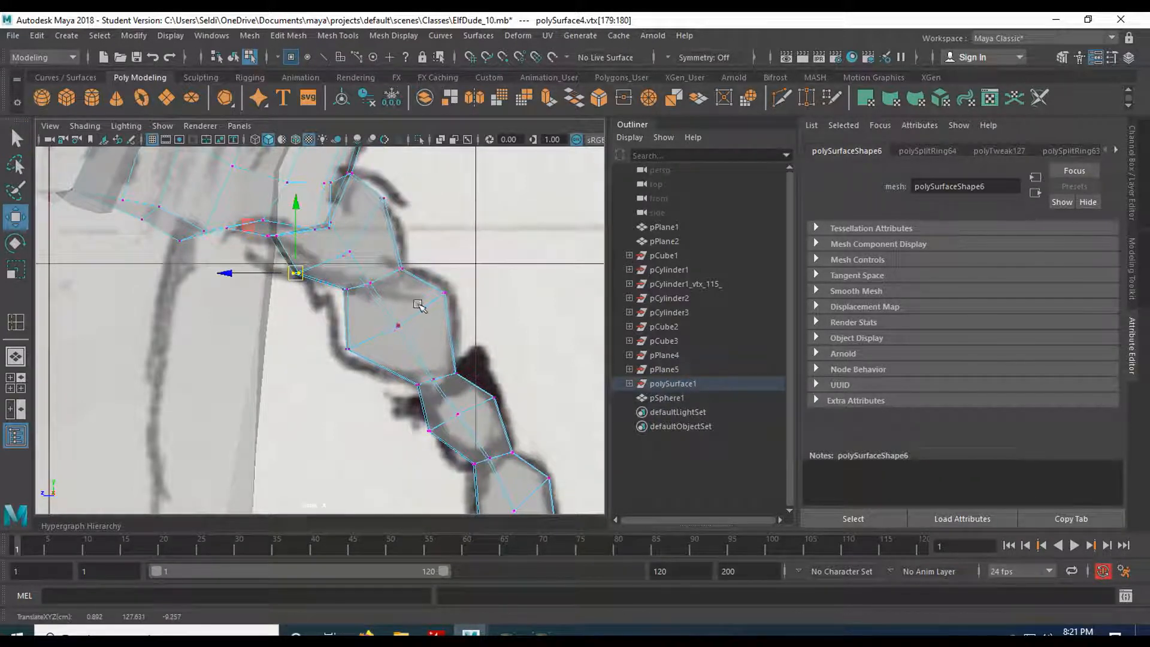
# - In the perspective view, open the hair's lambert1 material and set its transparency to zero
pyautogui.press('space')
pyautogui.press('space')
pyautogui.keyDown('alt'); pyautogui.moveTo(505, 310); pyautogui.dragTo(421, 356); pyautogui.keyUp('alt')
pyautogui.keyDown('alt'); pyautogui.moveTo(513, 310); pyautogui.dragTo(346, 243); pyautogui.keyUp('alt')
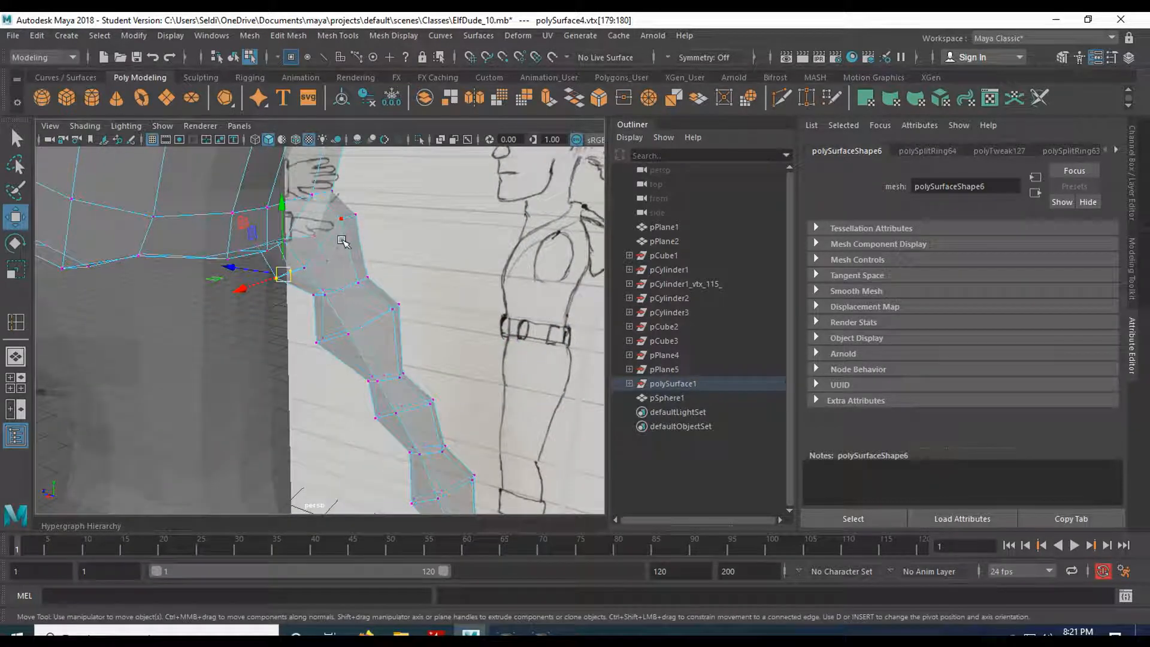
pyautogui.keyDown('alt'); pyautogui.moveTo(329, 295); pyautogui.dragTo(319, 265); pyautogui.keyUp('alt')
pyautogui.moveTo(258, 180); pyautogui.dragTo(249, 526, button='right')
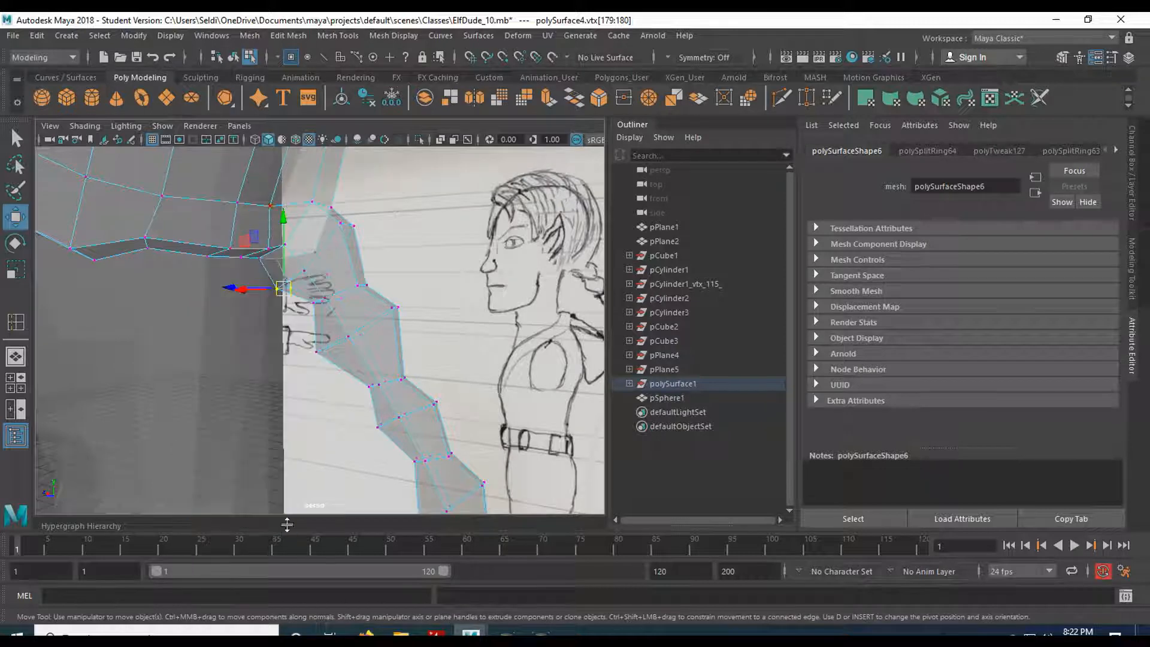
pyautogui.moveTo(1026, 324); pyautogui.dragTo(965, 325)
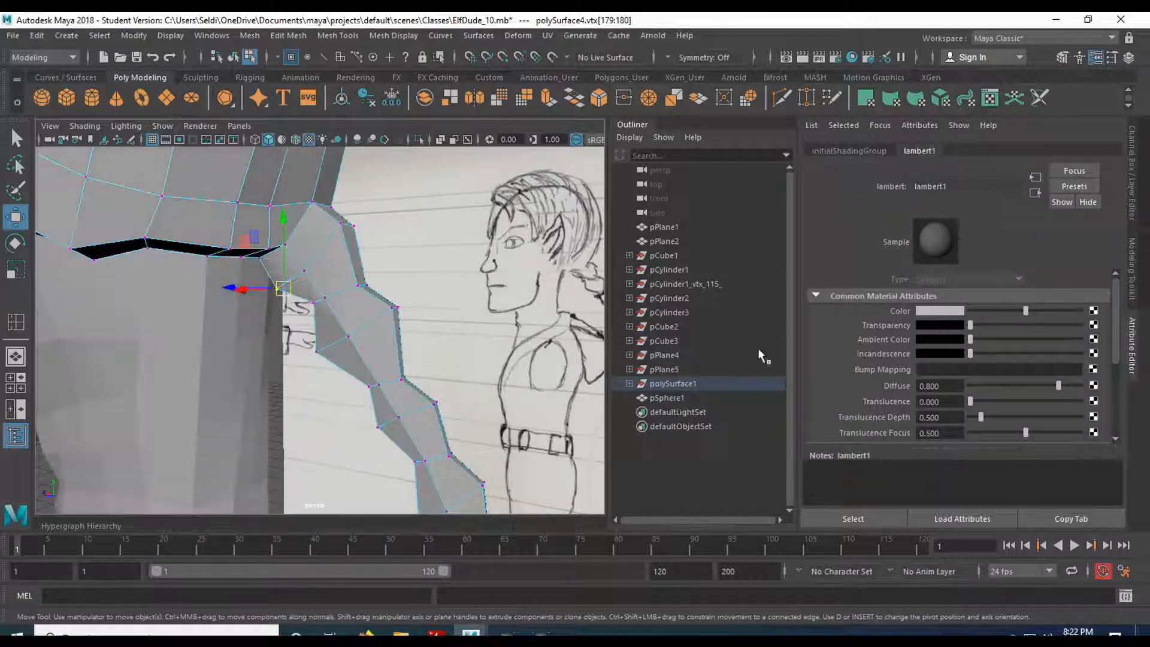
# - Try to reposition the rear vertices of the nape segment and the joint below it to round the ponytail
pyautogui.moveTo(400, 294)
pyautogui.keyDown('alt'); pyautogui.mouseDown()
pyautogui.moveTo(323, 295)
pyautogui.moveTo(369, 289)
pyautogui.moveTo(393, 257)
pyautogui.moveTo(381, 290)
pyautogui.mouseUp(); pyautogui.keyUp('alt')
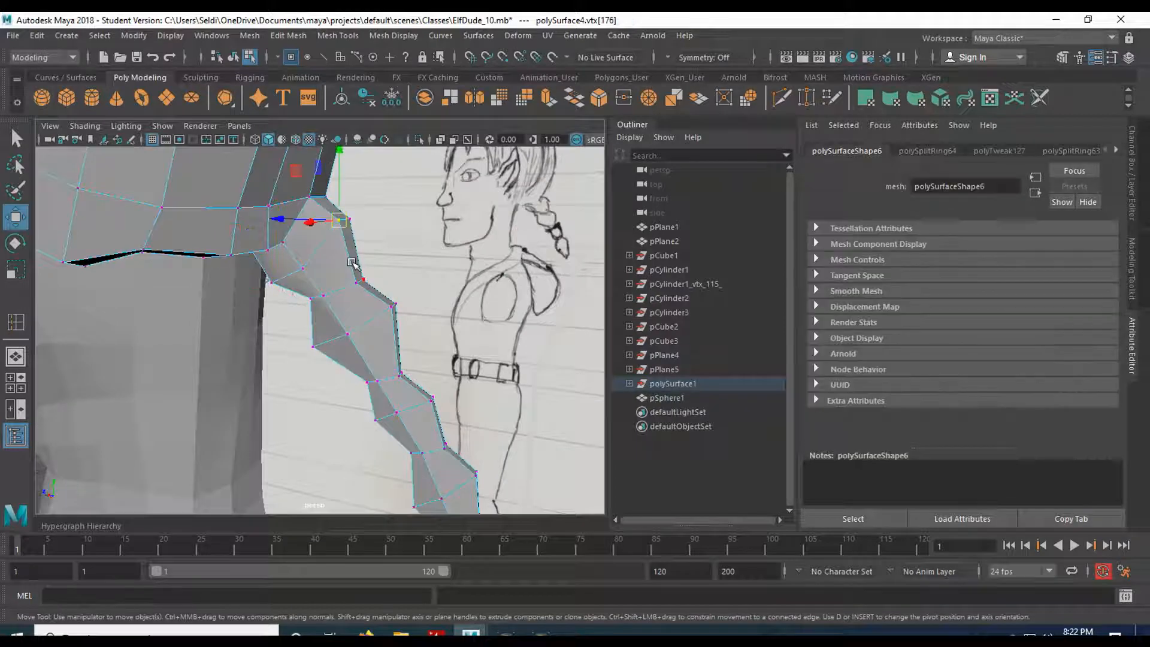
pyautogui.press('q')
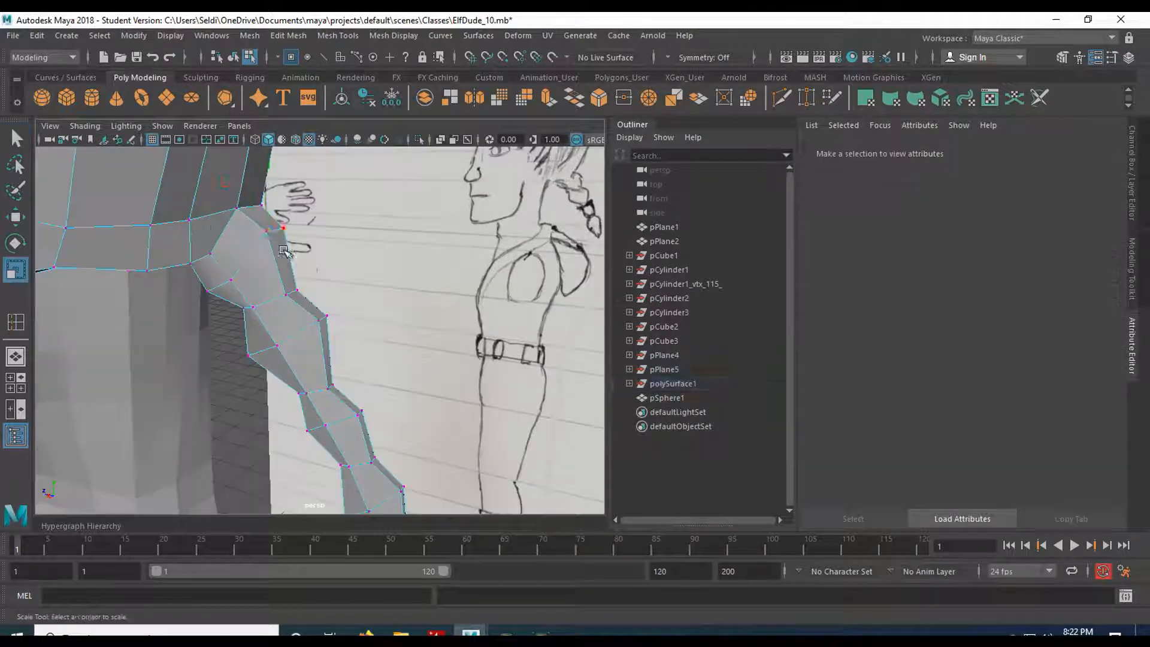
pyautogui.click(265, 231)
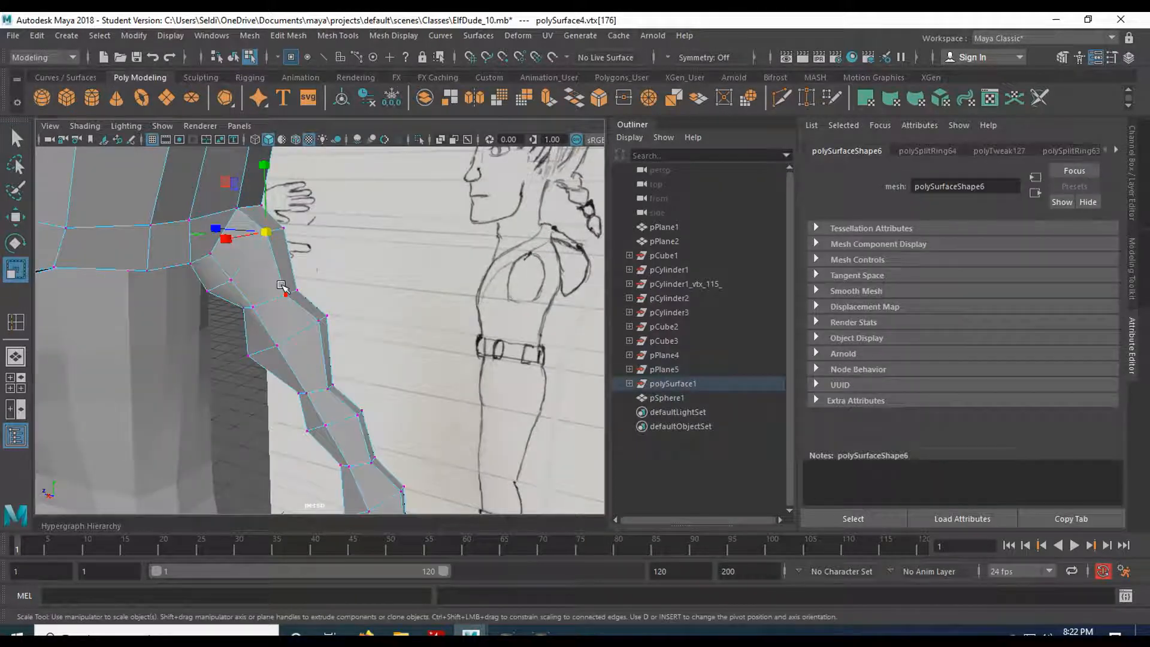
pyautogui.press('w')
pyautogui.keyDown('alt'); pyautogui.moveTo(283, 270); pyautogui.dragTo(248, 271); pyautogui.keyUp('alt')
pyautogui.click(308, 324)
pyautogui.moveTo(315, 326); pyautogui.dragTo(274, 305)
pyautogui.click(280, 299)
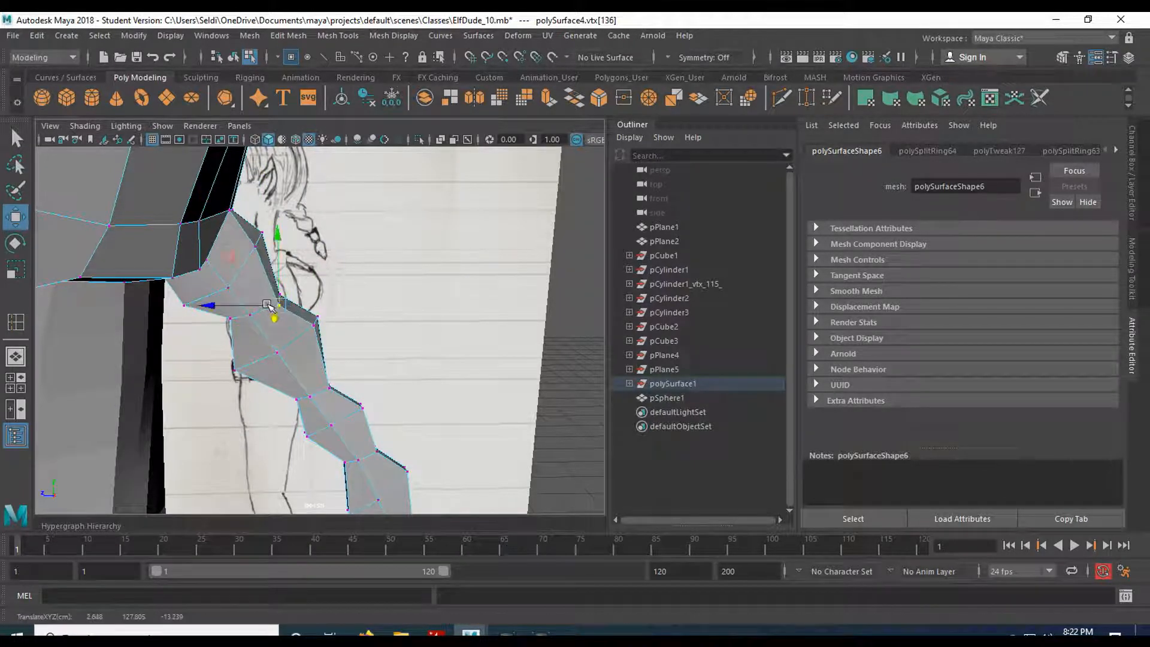
pyautogui.moveTo(328, 333)
pyautogui.keyDown('alt'); pyautogui.mouseDown()
pyautogui.moveTo(294, 311)
pyautogui.moveTo(195, 328)
pyautogui.moveTo(335, 329)
pyautogui.moveTo(292, 349)
pyautogui.moveTo(227, 254)
pyautogui.moveTo(303, 235)
pyautogui.moveTo(242, 264)
pyautogui.moveTo(169, 274)
pyautogui.moveTo(240, 271)
pyautogui.mouseUp(); pyautogui.keyUp('alt')
pyautogui.hotkey('ctrl', 'z')
pyautogui.hotkey('ctrl', 'z')
pyautogui.hotkey('ctrl', 'z')
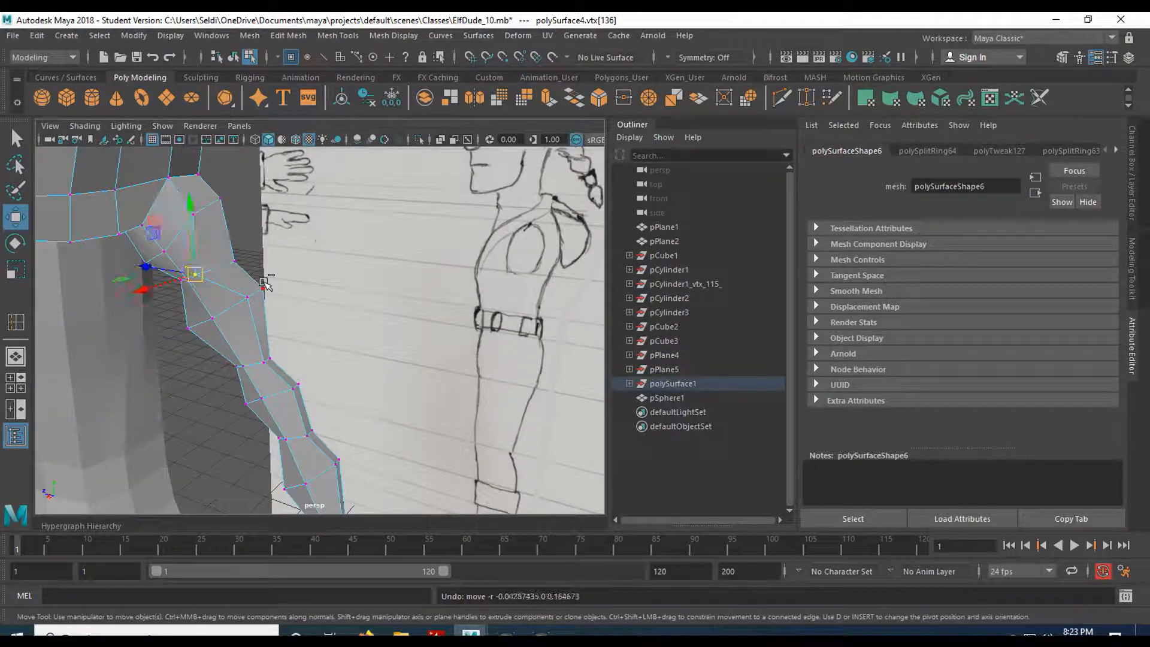
# - Lower the rear vertex at the ponytail's first joint slightly and adjust the rear vertices of the segment below it
pyautogui.keyDown('alt'); pyautogui.moveTo(220, 313); pyautogui.dragTo(253, 296); pyautogui.keyUp('alt')
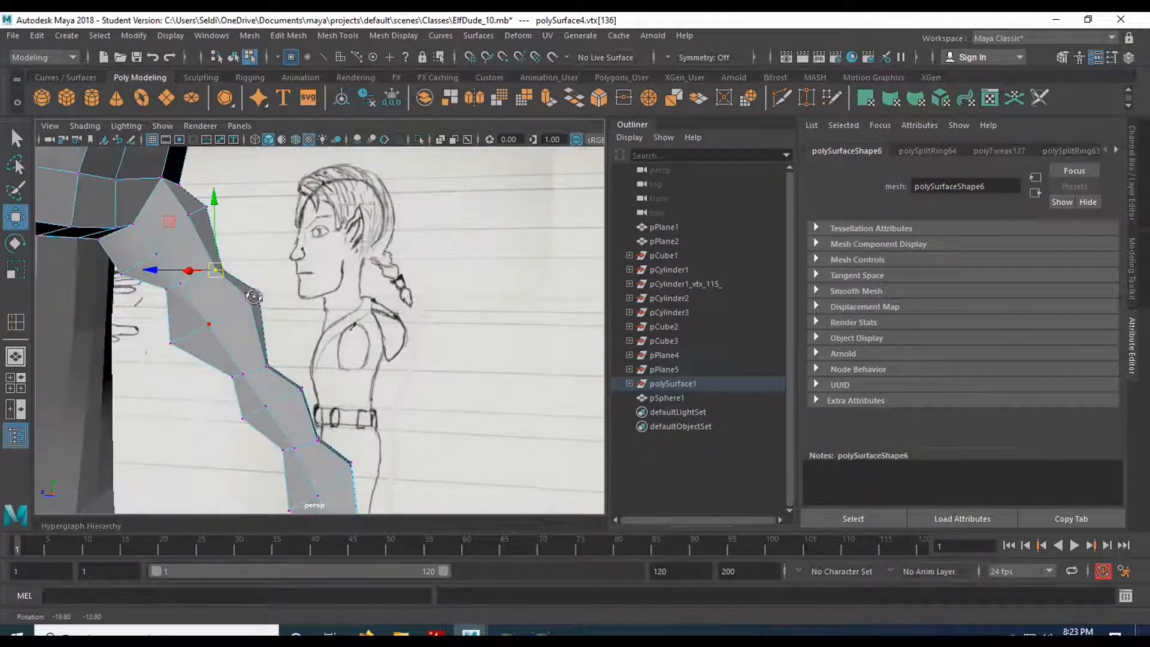
pyautogui.moveTo(216, 224); pyautogui.dragTo(216, 233)
pyautogui.moveTo(162, 279); pyautogui.dragTo(206, 297)
pyautogui.click(249, 297)
pyautogui.keyDown('alt'); pyautogui.moveTo(275, 345); pyautogui.dragTo(262, 245, button='middle'); pyautogui.keyUp('alt')
pyautogui.click(252, 262)
pyautogui.moveTo(253, 239); pyautogui.dragTo(223, 270)
# - Reposition the outer rear vertex of the hair-tie segment to round that side of the ponytail
pyautogui.click(287, 283)
pyautogui.click(279, 263)
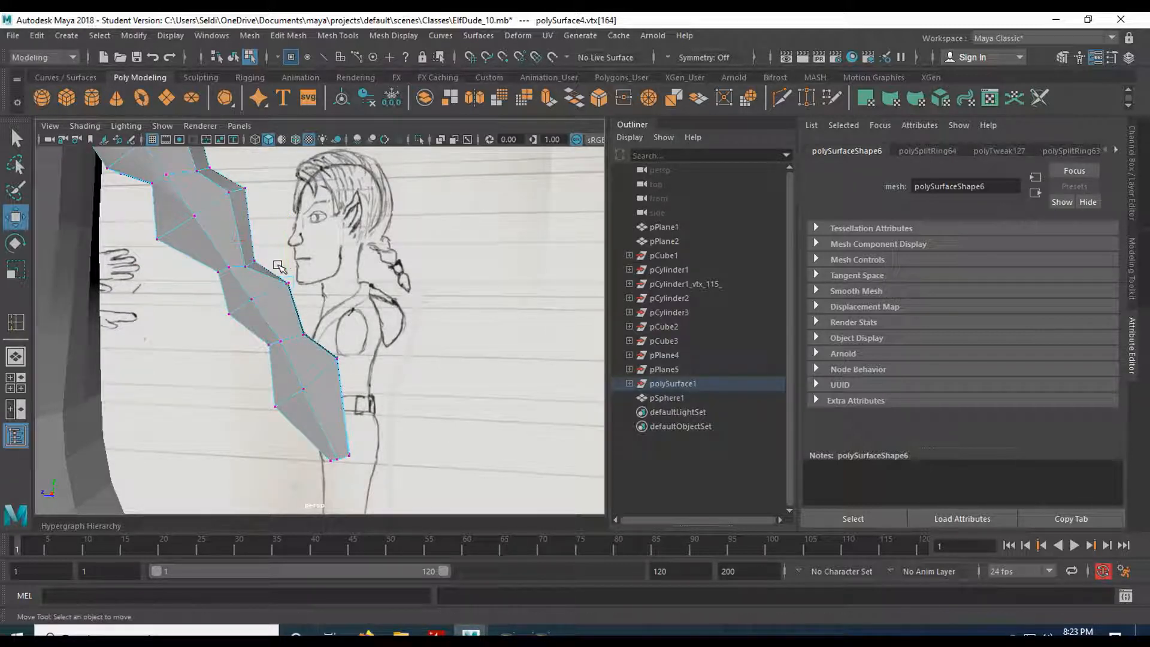
pyautogui.click(282, 284)
pyautogui.moveTo(285, 250); pyautogui.dragTo(262, 336)
pyautogui.click(295, 326)
pyautogui.click(301, 303)
# - Adjust the individual vertices at the ponytail's lower tip to taper and round its end
pyautogui.keyDown('alt'); pyautogui.moveTo(339, 377); pyautogui.dragTo(292, 361); pyautogui.keyUp('alt')
pyautogui.click(331, 358)
pyautogui.keyDown('alt'); pyautogui.moveTo(322, 412); pyautogui.dragTo(332, 339); pyautogui.keyUp('alt')
pyautogui.click(326, 341)
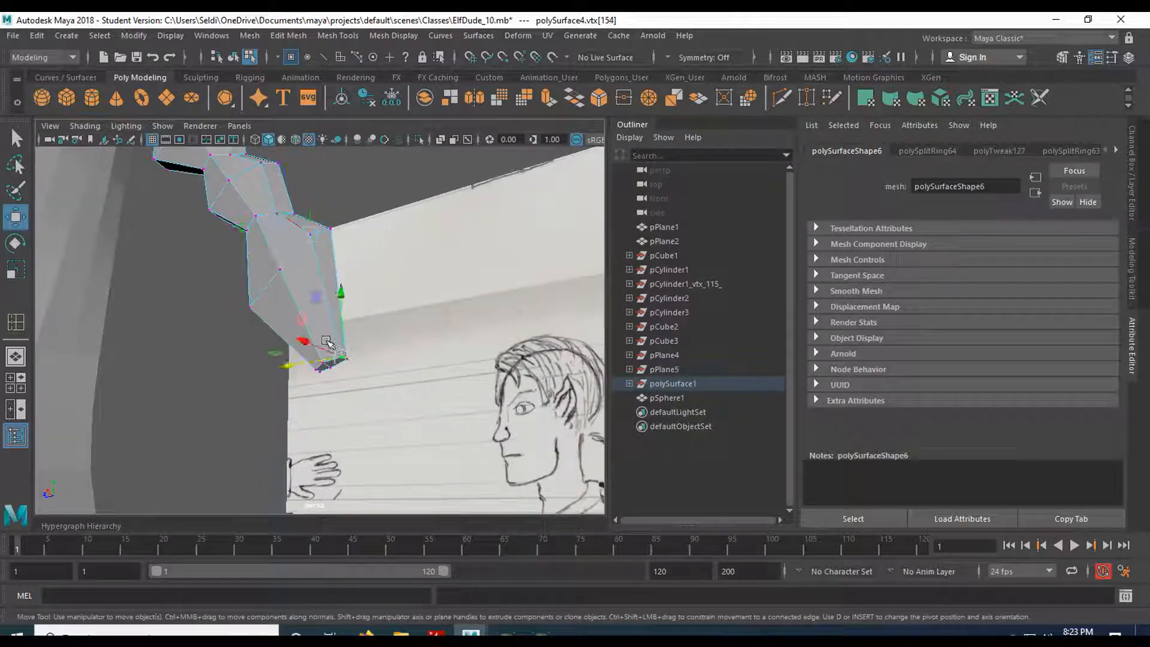
pyautogui.moveTo(292, 360); pyautogui.dragTo(285, 361)
pyautogui.keyDown('alt'); pyautogui.moveTo(339, 389); pyautogui.dragTo(329, 349); pyautogui.keyUp('alt')
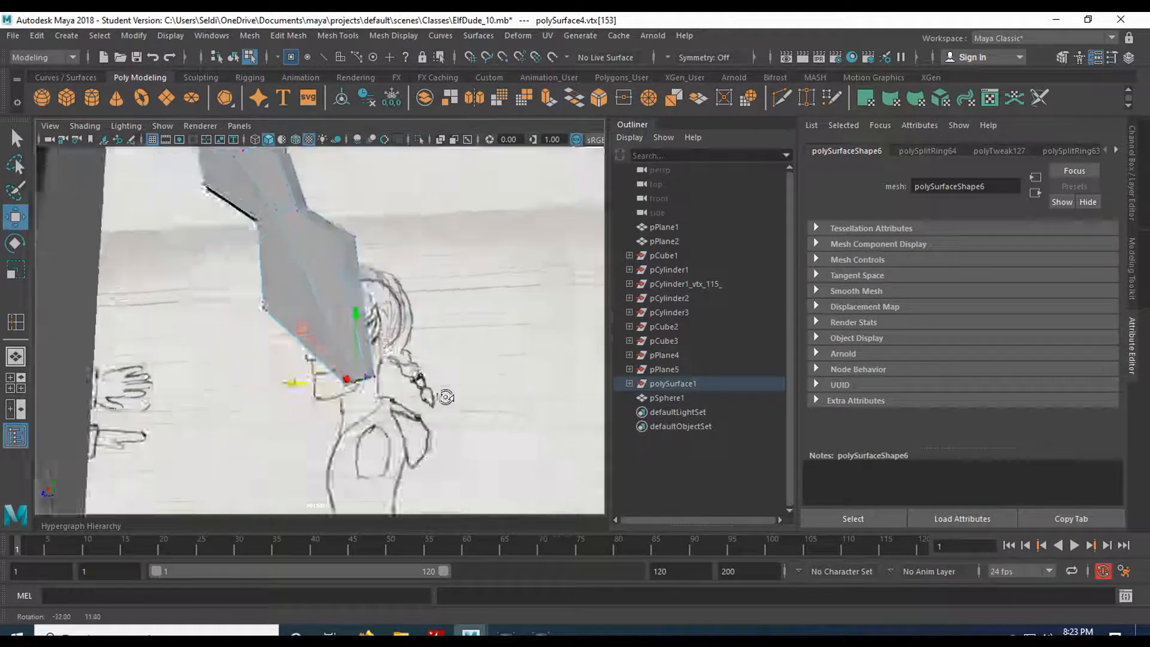
pyautogui.keyDown('alt'); pyautogui.moveTo(392, 390); pyautogui.dragTo(412, 398); pyautogui.keyUp('alt')
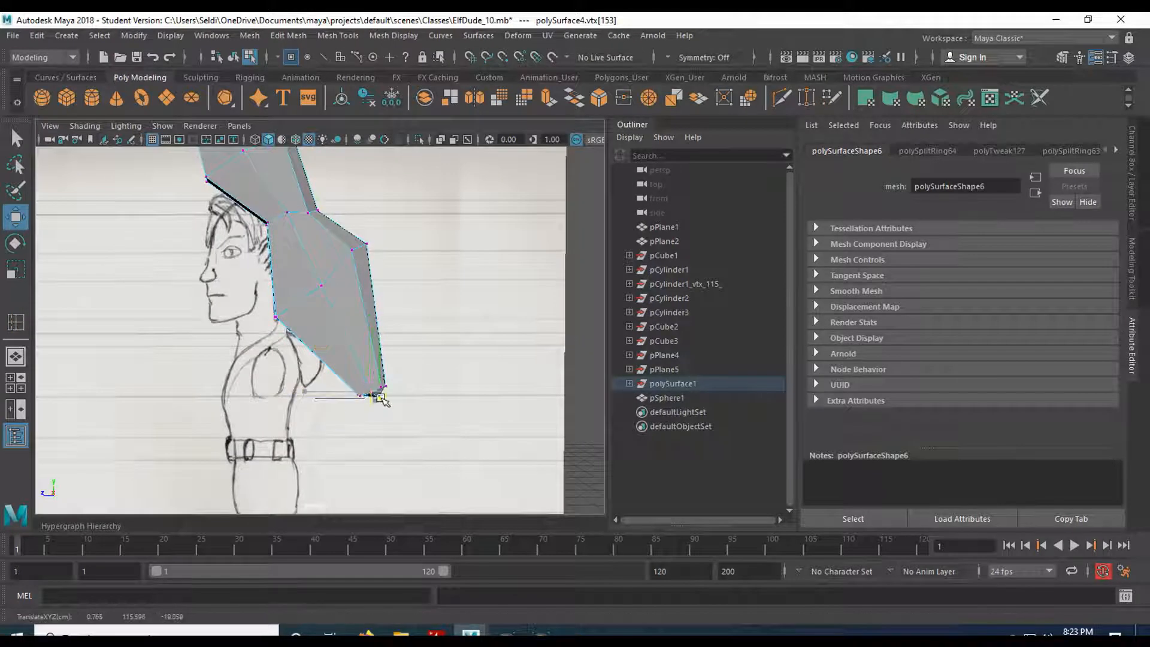
pyautogui.keyDown('alt'); pyautogui.moveTo(370, 394); pyautogui.dragTo(442, 375); pyautogui.keyUp('alt')
pyautogui.click(373, 365)
pyautogui.keyDown('alt'); pyautogui.moveTo(384, 344); pyautogui.dragTo(371, 359, button='right'); pyautogui.keyUp('alt')
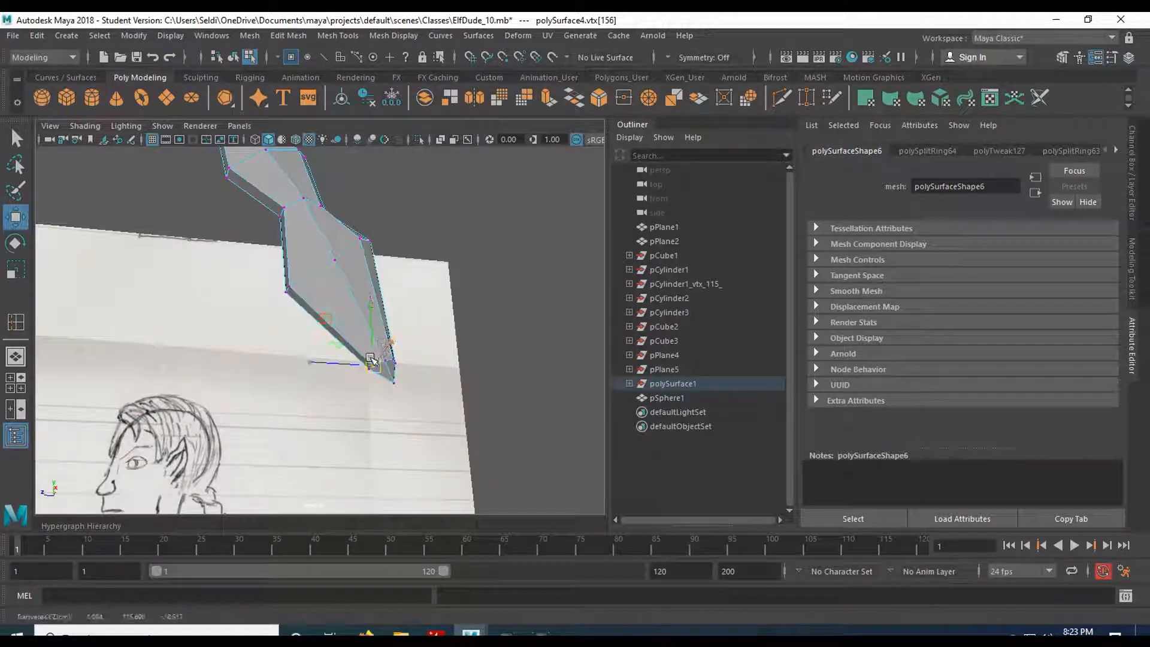
# - Shift the outer front vertices of the end tuft and the hair-tie segment inward to round the ponytail's front side
pyautogui.click(294, 252)
pyautogui.moveTo(292, 241); pyautogui.dragTo(291, 236)
pyautogui.moveTo(259, 275); pyautogui.dragTo(269, 276)
pyautogui.keyDown('alt'); pyautogui.moveTo(295, 195); pyautogui.dragTo(322, 342, button='middle'); pyautogui.keyUp('alt')
pyautogui.click(310, 348)
pyautogui.moveTo(310, 320)
pyautogui.mouseDown()
pyautogui.moveTo(297, 339)
pyautogui.moveTo(331, 318)
pyautogui.mouseUp()
pyautogui.keyDown('alt'); pyautogui.moveTo(302, 265); pyautogui.dragTo(322, 329); pyautogui.keyUp('alt')
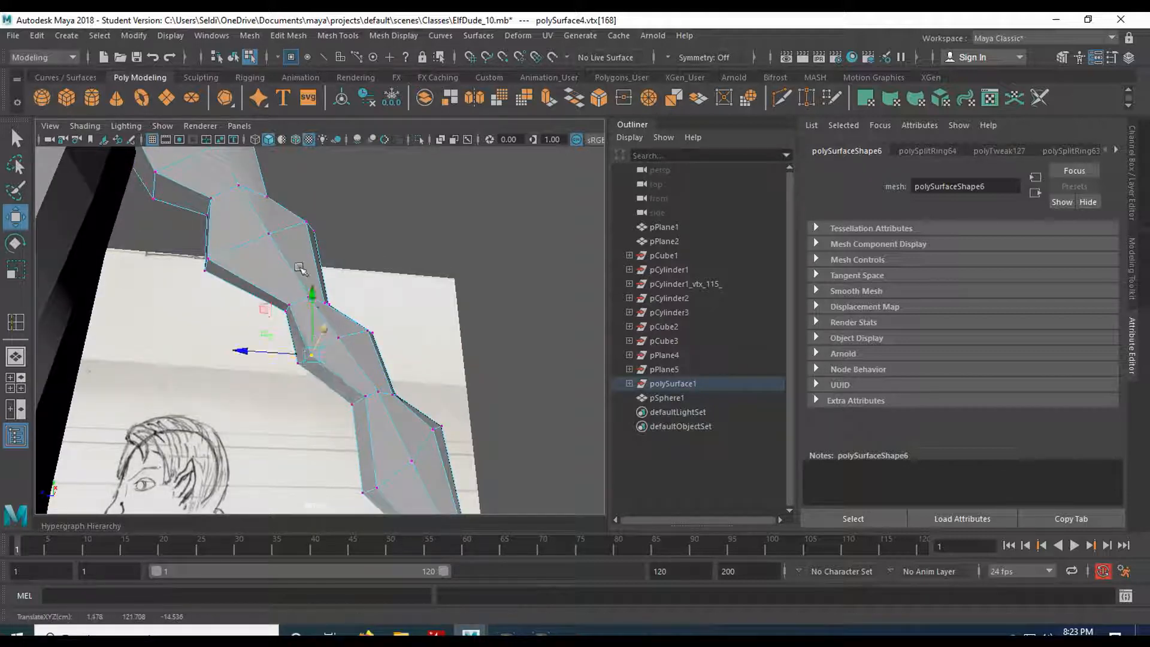
# - Adjust the outer front vertices of the joint above the hair tie and of the wide segment above that joint
pyautogui.keyDown('alt'); pyautogui.moveTo(301, 270); pyautogui.dragTo(353, 358, button='middle'); pyautogui.keyUp('alt')
pyautogui.click(351, 390)
pyautogui.moveTo(303, 390); pyautogui.dragTo(306, 389)
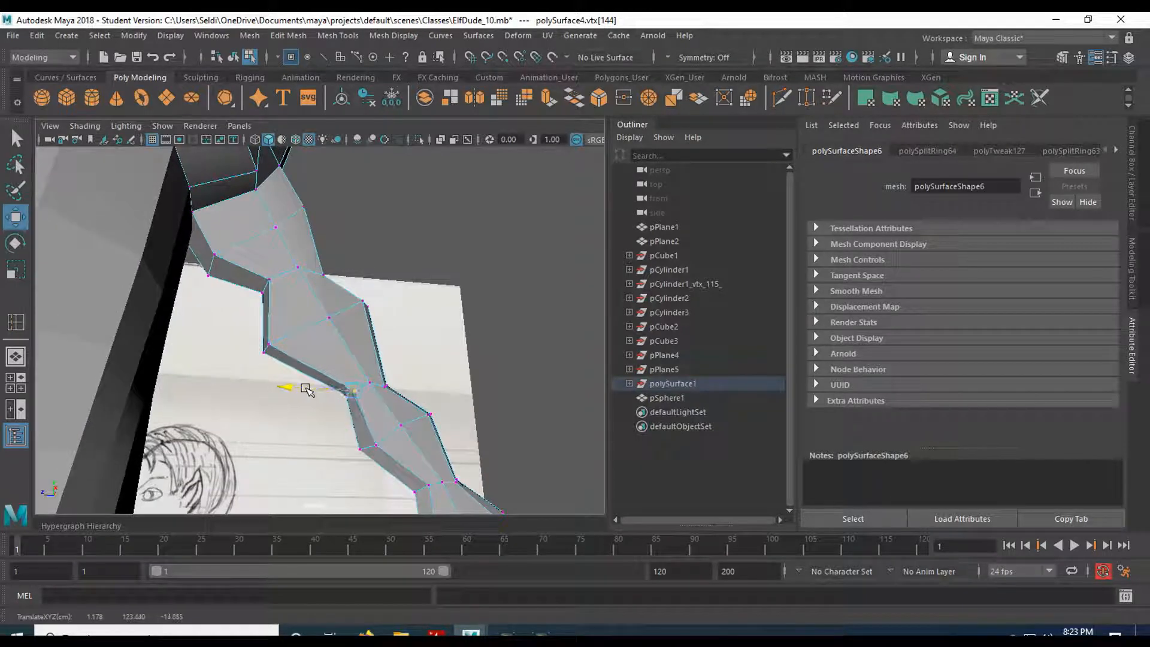
pyautogui.click(271, 345)
pyautogui.moveTo(258, 341); pyautogui.dragTo(241, 341)
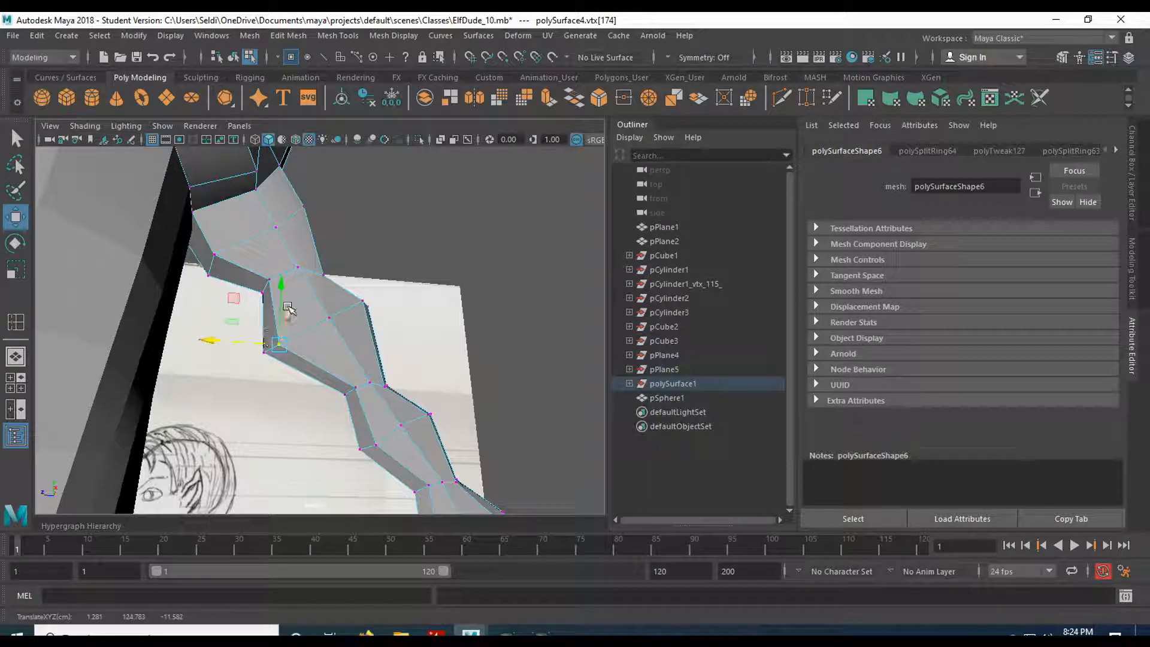
pyautogui.moveTo(281, 292); pyautogui.dragTo(281, 289)
# - Reposition the outer front vertices of the upper joint and the nape segment to round the top of the ponytail
pyautogui.keyDown('alt'); pyautogui.moveTo(299, 287); pyautogui.dragTo(353, 374, button='middle'); pyautogui.keyUp('alt')
pyautogui.scroll(2, 352, 366)
pyautogui.keyDown('alt'); pyautogui.moveTo(316, 357); pyautogui.dragTo(313, 323); pyautogui.keyUp('alt')
pyautogui.click(312, 319)
pyautogui.click(304, 343)
pyautogui.moveTo(258, 351); pyautogui.dragTo(263, 351)
pyautogui.moveTo(305, 312); pyautogui.dragTo(307, 307)
pyautogui.click(231, 325)
pyautogui.moveTo(205, 324); pyautogui.dragTo(285, 351)
# - Switch to face selection and select all faces on the ponytail's flat inner side from the nape to the tip
pyautogui.moveTo(298, 326); pyautogui.dragTo(294, 267, button='right')
pyautogui.doubleClick(290, 370)
pyautogui.keyDown('alt'); pyautogui.moveTo(265, 355); pyautogui.dragTo(256, 290, button='middle'); pyautogui.keyUp('alt')
pyautogui.click(207, 275)
pyautogui.scroll(5, 207, 263)
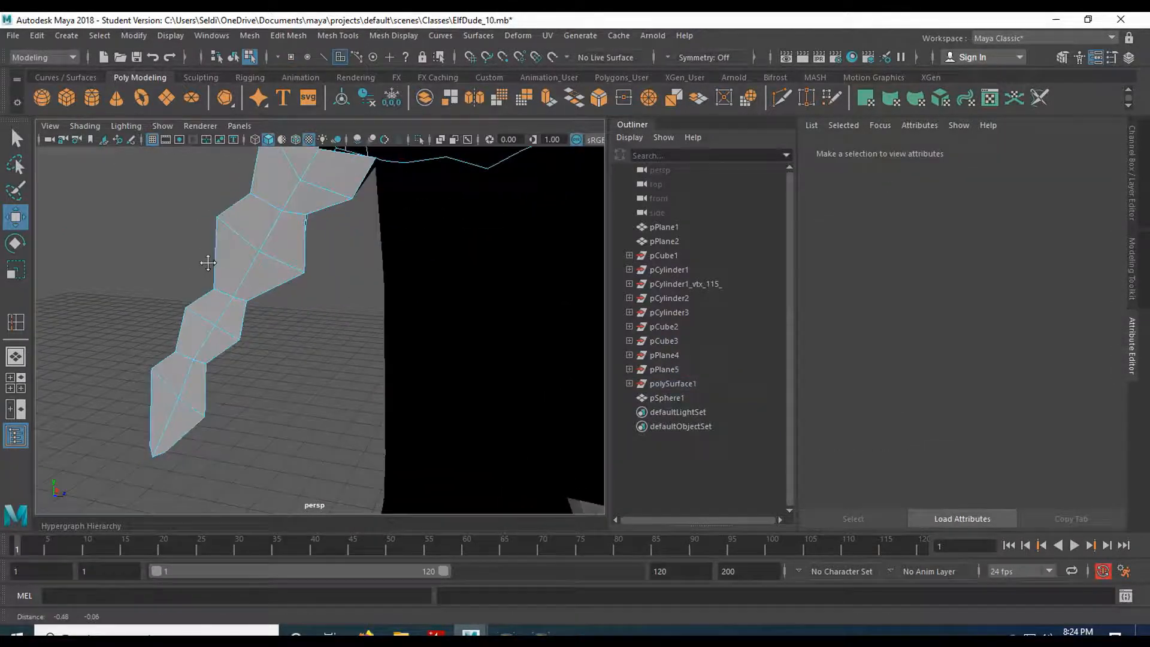
pyautogui.keyDown('alt'); pyautogui.moveTo(208, 259); pyautogui.dragTo(232, 272, button='middle'); pyautogui.keyUp('alt')
pyautogui.moveTo(338, 185)
pyautogui.mouseDown()
pyautogui.moveTo(276, 251)
pyautogui.moveTo(187, 428)
pyautogui.mouseUp()
pyautogui.scroll(-4, 298, 391)
pyautogui.moveTo(374, 393)
pyautogui.keyDown('alt'); pyautogui.mouseDown()
pyautogui.moveTo(282, 393)
pyautogui.moveTo(354, 383)
pyautogui.mouseUp(); pyautogui.keyUp('alt')
pyautogui.press('q')
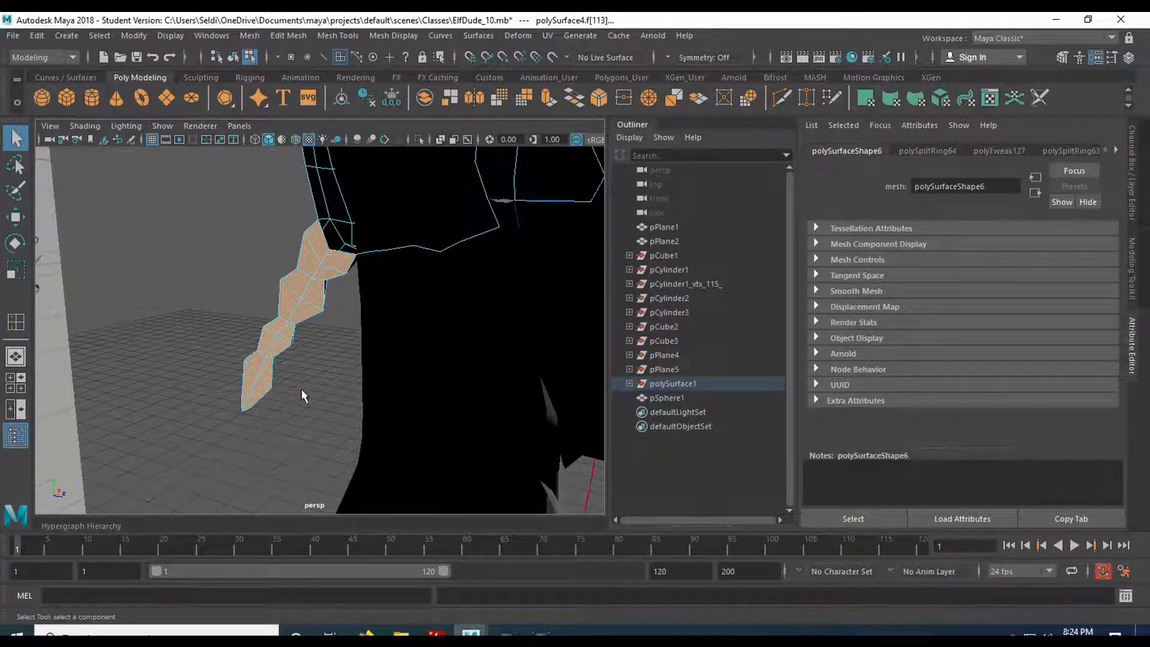
# - Snap the selected inner ponytail faces sideways onto the grid's centre line in the top view
pyautogui.keyDown('alt'); pyautogui.moveTo(275, 393); pyautogui.dragTo(442, 407); pyautogui.keyUp('alt')
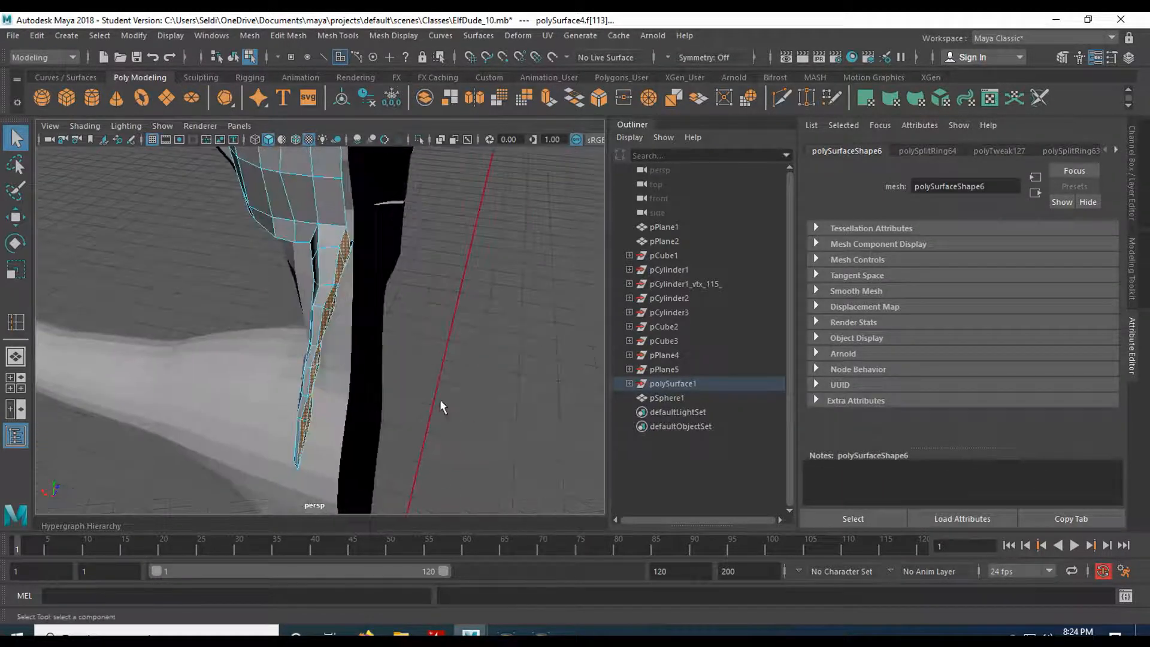
pyautogui.press('space')
pyautogui.press('space')
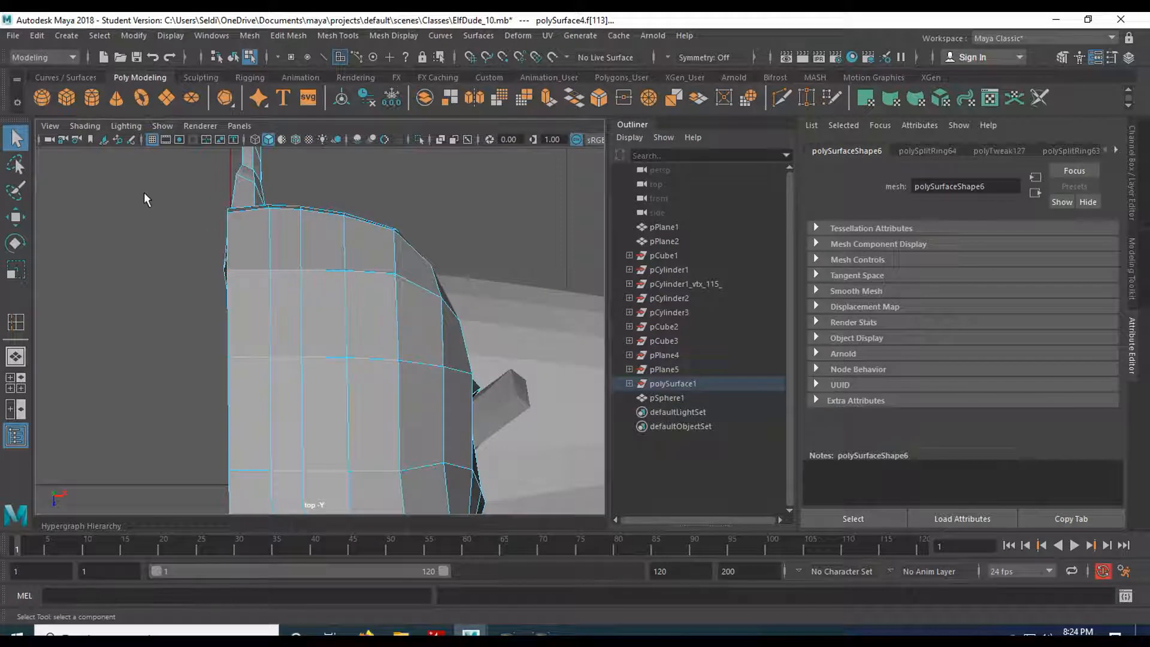
pyautogui.keyDown('alt'); pyautogui.moveTo(146, 198); pyautogui.dragTo(333, 378, button='middle'); pyautogui.keyUp('alt')
pyautogui.press('w')
pyautogui.press('space')
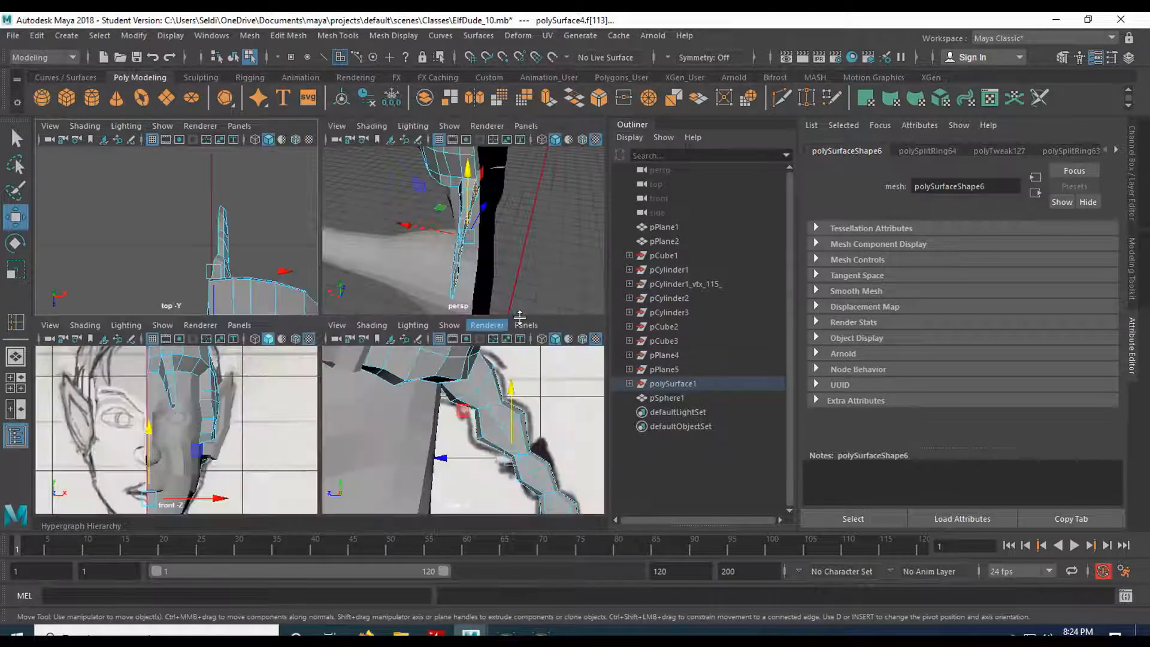
pyautogui.press('space')
pyautogui.keyDown('alt'); pyautogui.moveTo(511, 267); pyautogui.dragTo(218, 219); pyautogui.keyUp('alt')
pyautogui.keyDown('alt'); pyautogui.moveTo(249, 246); pyautogui.dragTo(293, 421, button='middle'); pyautogui.keyUp('alt')
pyautogui.keyDown('alt'); pyautogui.moveTo(336, 355); pyautogui.dragTo(317, 396); pyautogui.keyUp('alt')
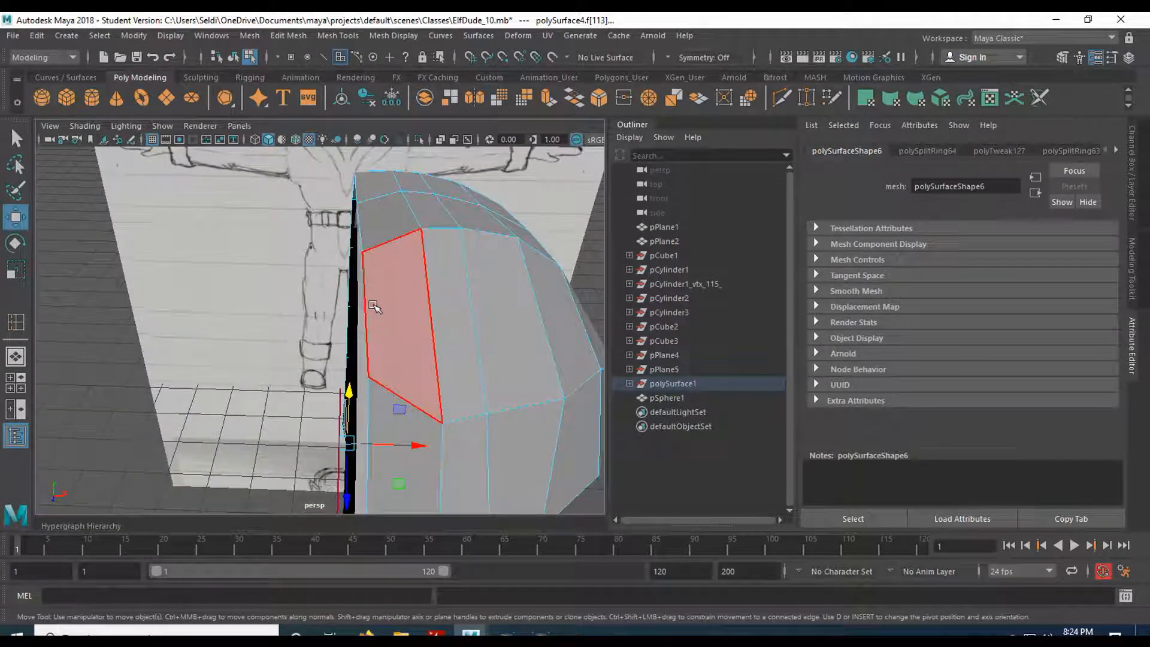
pyautogui.press('space')
pyautogui.press('space')
pyautogui.keyDown('alt'); pyautogui.moveTo(352, 426); pyautogui.dragTo(234, 237, button='middle'); pyautogui.keyUp('alt')
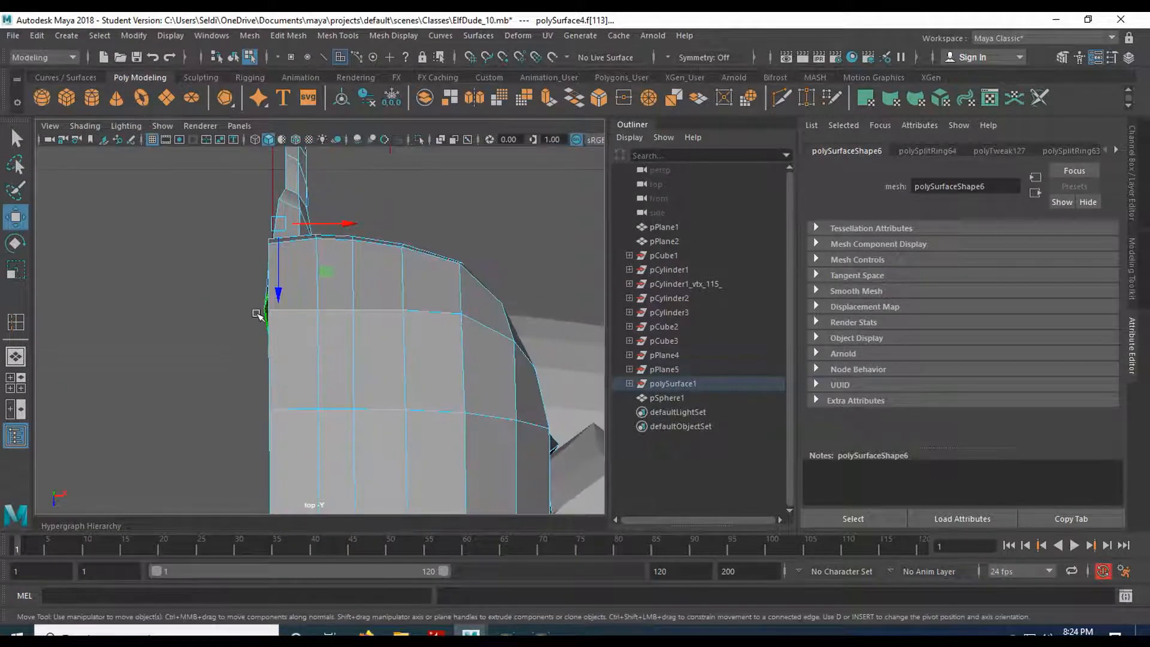
pyautogui.keyDown('alt'); pyautogui.moveTo(217, 284); pyautogui.dragTo(262, 347, button='middle'); pyautogui.keyUp('alt')
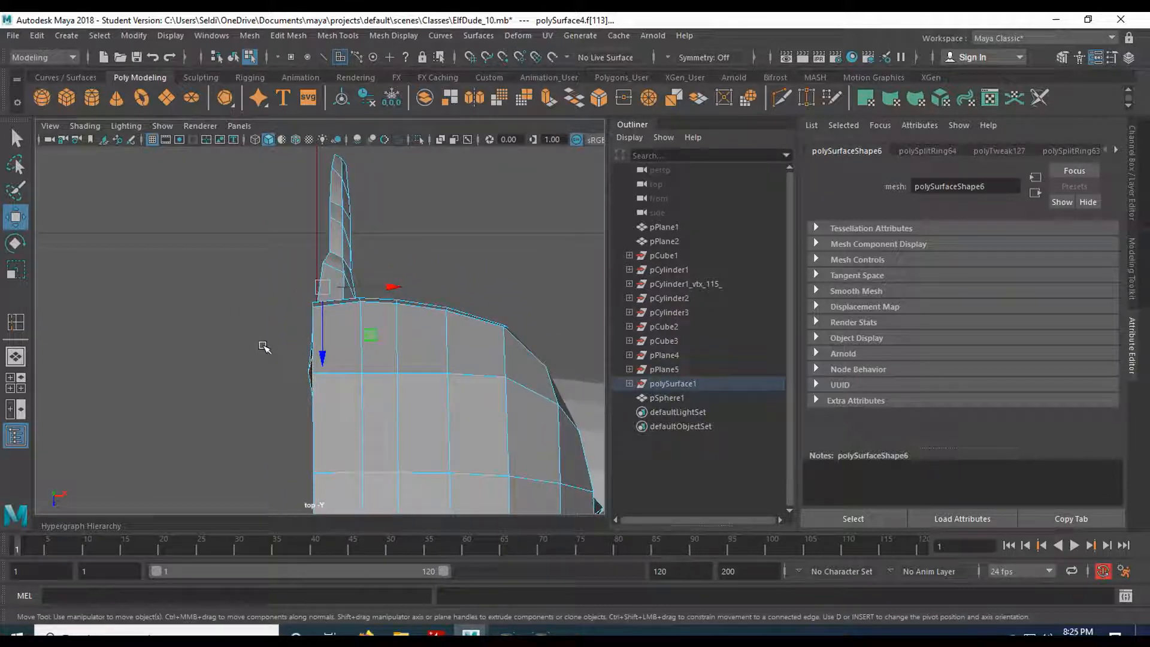
pyautogui.press('x')
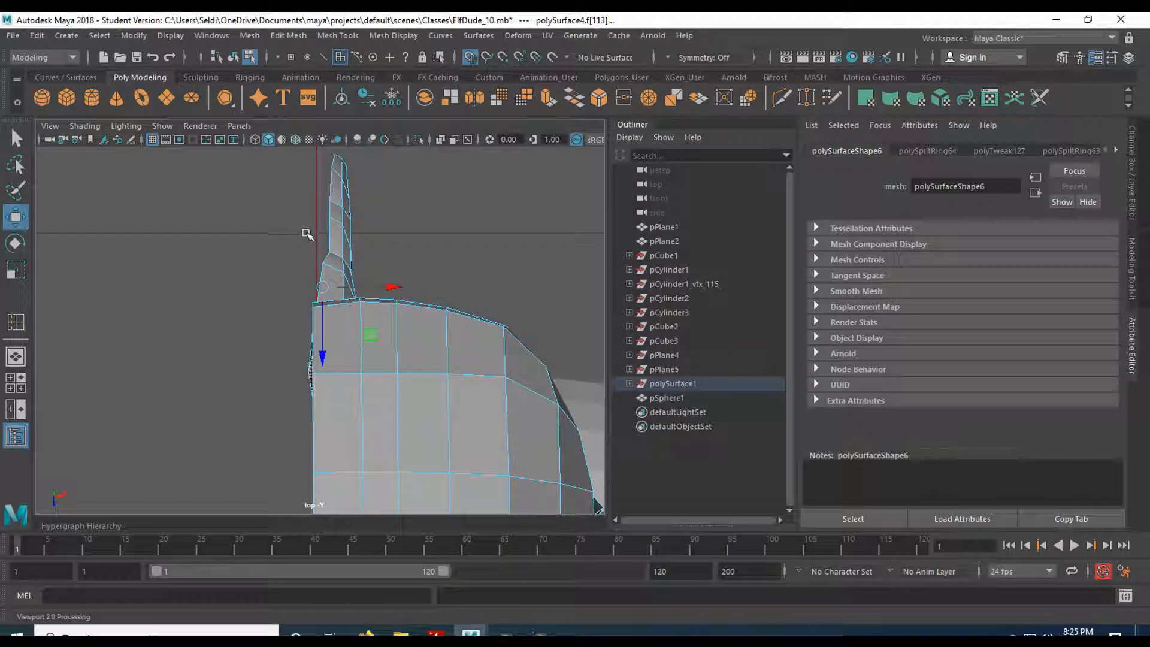
pyautogui.moveTo(393, 286); pyautogui.dragTo(349, 288)
pyautogui.scroll(-4, 288, 342)
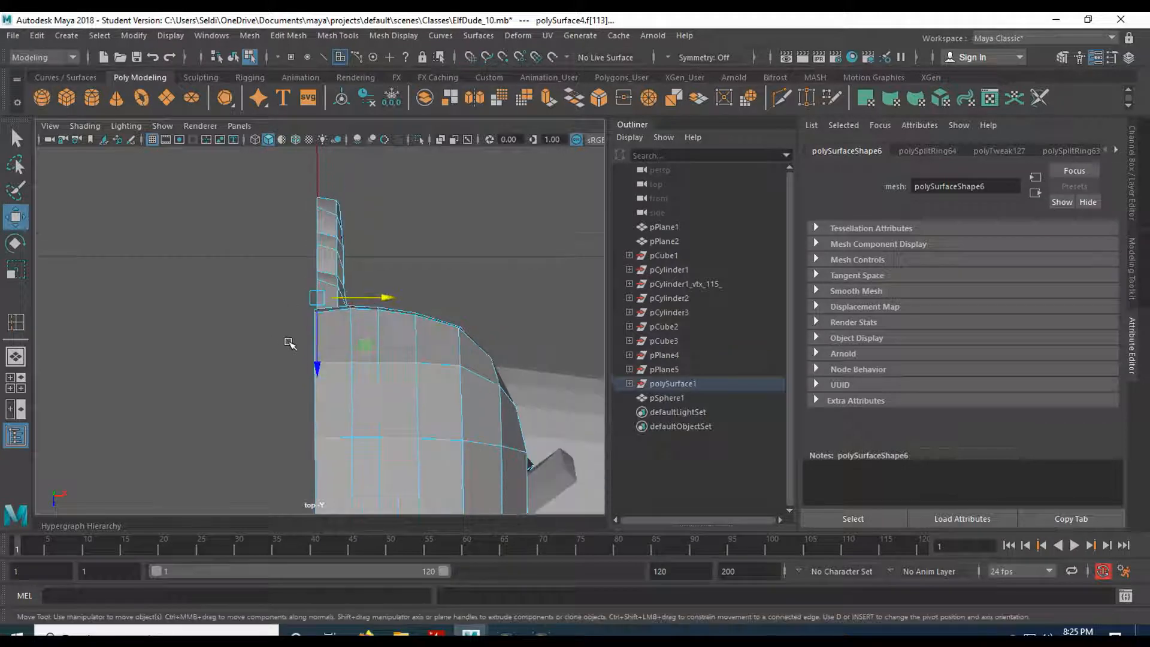
# - Clear the face selection and inspect the flattened ponytail and the hair's centre side from several angles
pyautogui.press('space')
pyautogui.press('space')
pyautogui.keyDown('alt'); pyautogui.moveTo(350, 326); pyautogui.dragTo(392, 308); pyautogui.keyUp('alt')
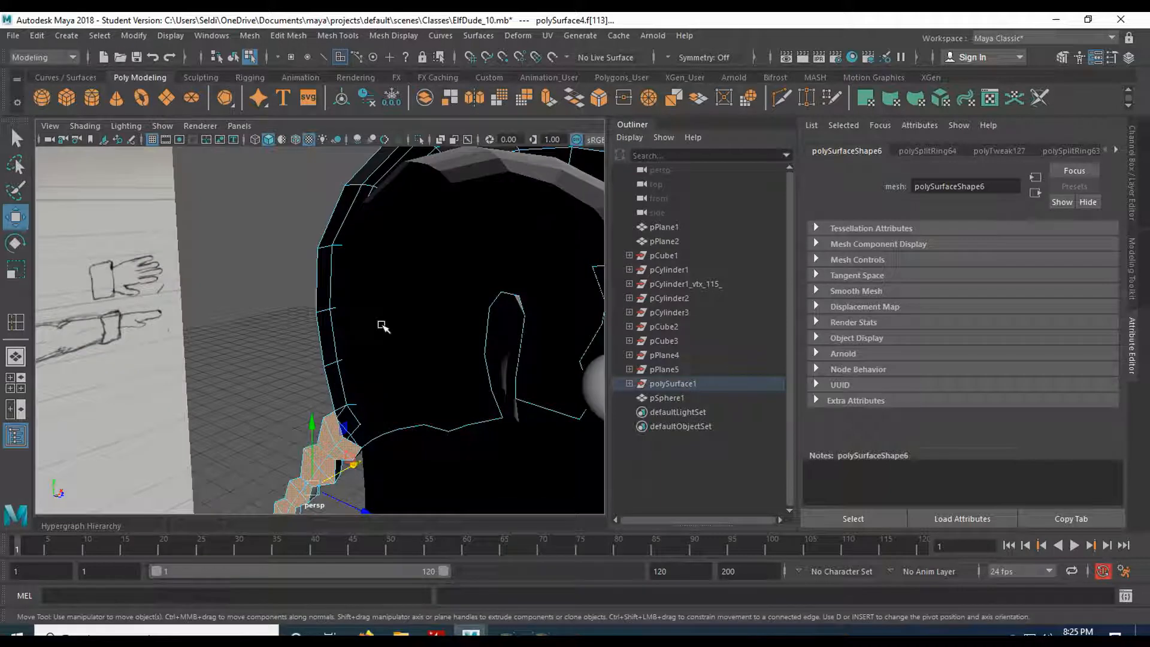
pyautogui.click(382, 327)
pyautogui.scroll(-5, 381, 378)
pyautogui.keyDown('alt'); pyautogui.moveTo(425, 436); pyautogui.dragTo(362, 283, button='middle'); pyautogui.keyUp('alt')
pyautogui.keyDown('alt'); pyautogui.moveTo(362, 283); pyautogui.dragTo(452, 342); pyautogui.keyUp('alt')
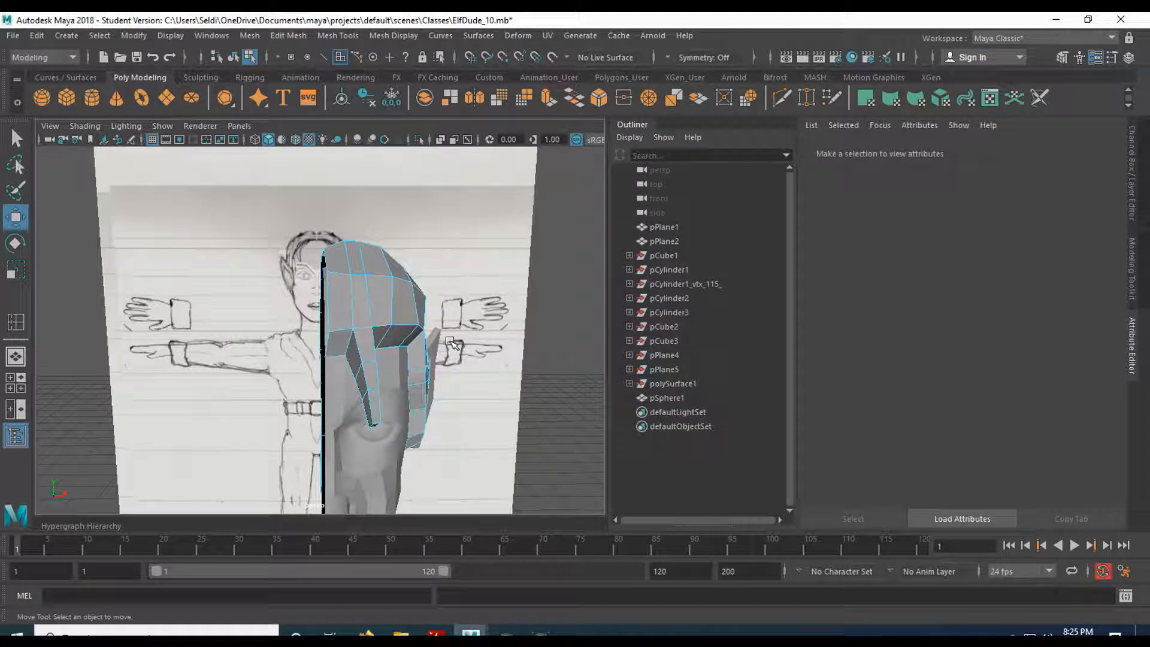
# - Select the elf's body mesh and switch it to vertex selection, viewing its open inner side
pyautogui.press('space')
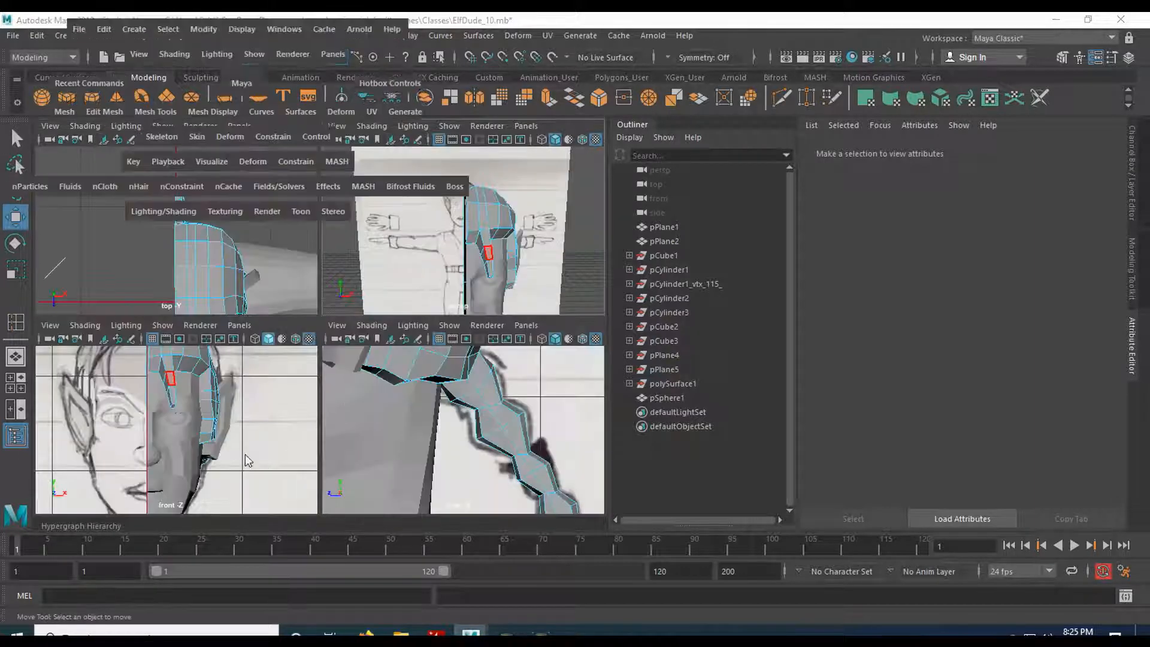
pyautogui.press('space')
pyautogui.scroll(-6, 248, 461)
pyautogui.press('q')
pyautogui.click(334, 442)
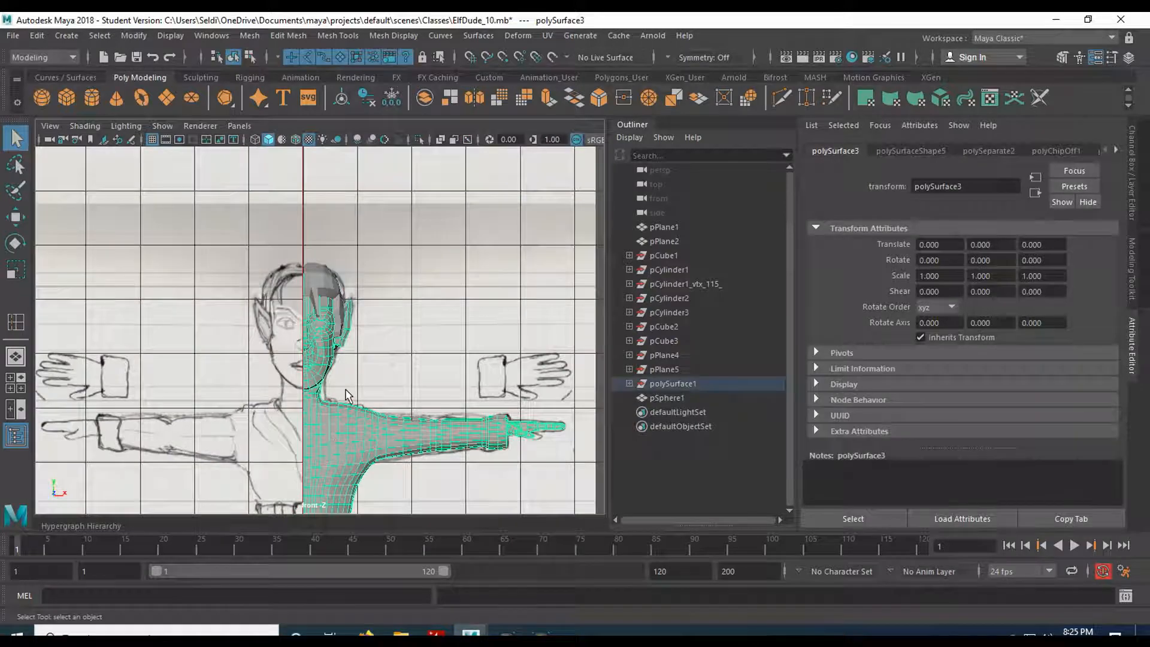
pyautogui.press('space')
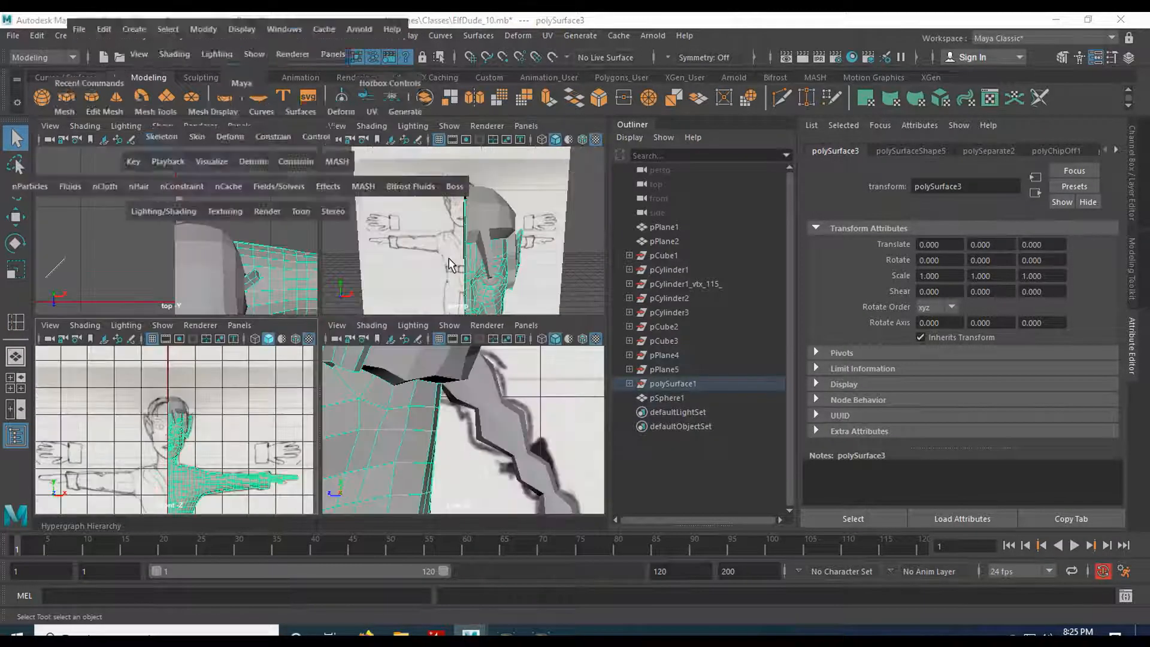
pyautogui.press('space')
pyautogui.moveTo(317, 424)
pyautogui.keyDown('alt'); pyautogui.mouseDown()
pyautogui.moveTo(403, 418)
pyautogui.moveTo(403, 329)
pyautogui.moveTo(390, 406)
pyautogui.moveTo(401, 396)
pyautogui.moveTo(353, 410)
pyautogui.moveTo(357, 385)
pyautogui.moveTo(402, 325)
pyautogui.mouseUp(); pyautogui.keyUp('alt')
pyautogui.moveTo(399, 310); pyautogui.dragTo(339, 237, button='right')
pyautogui.moveTo(389, 479)
pyautogui.keyDown('alt'); pyautogui.mouseDown()
pyautogui.moveTo(375, 431)
pyautogui.moveTo(395, 401)
pyautogui.mouseUp(); pyautogui.keyUp('alt')
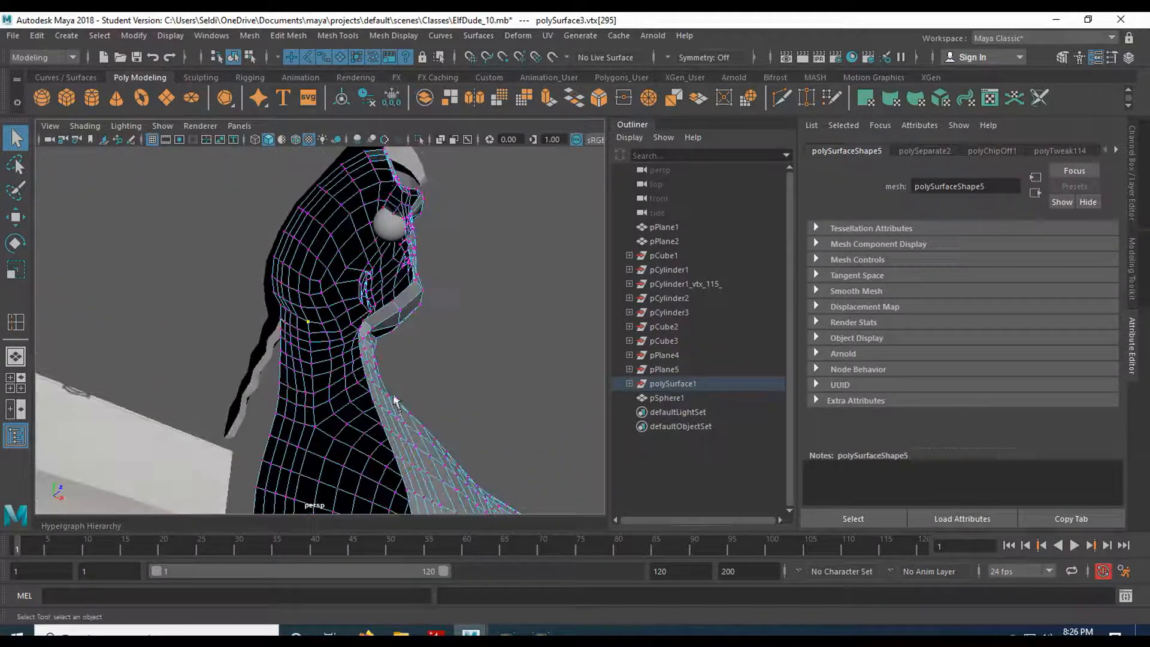
# - Select all vertices on the body's open centre edge, from the head and face down to the crotch
pyautogui.scroll(6, 395, 402)
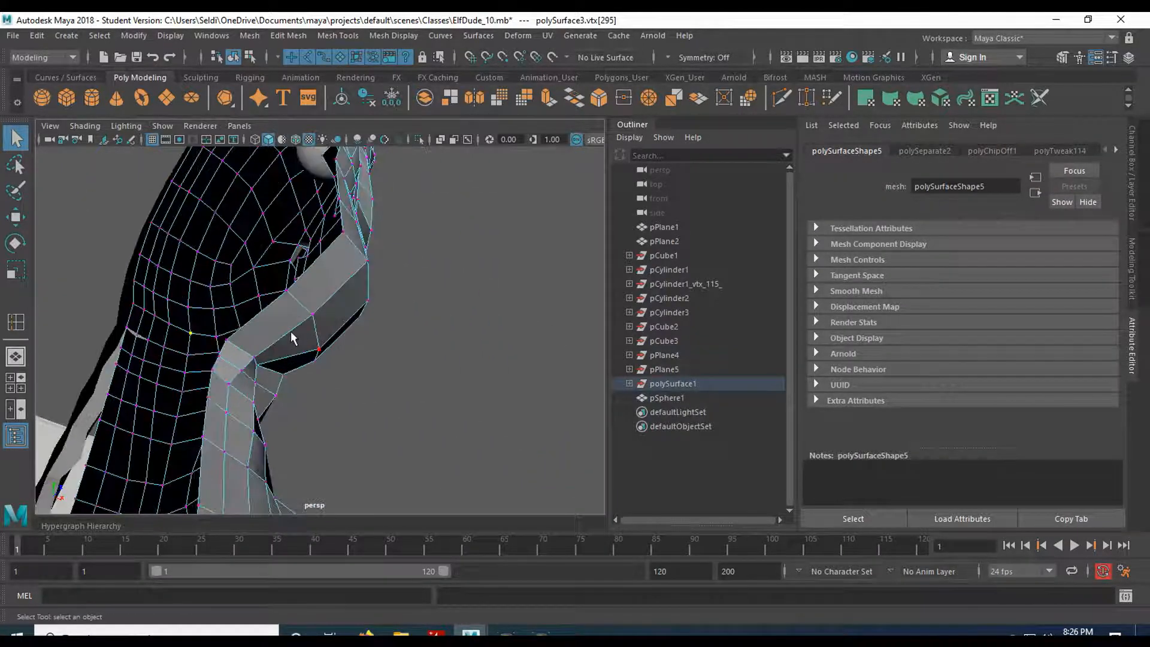
pyautogui.click(285, 298)
pyautogui.scroll(-5, 291, 344)
pyautogui.keyDown('alt'); pyautogui.moveTo(319, 385); pyautogui.dragTo(321, 324, button='middle'); pyautogui.keyUp('alt')
pyautogui.scroll(-4, 321, 324)
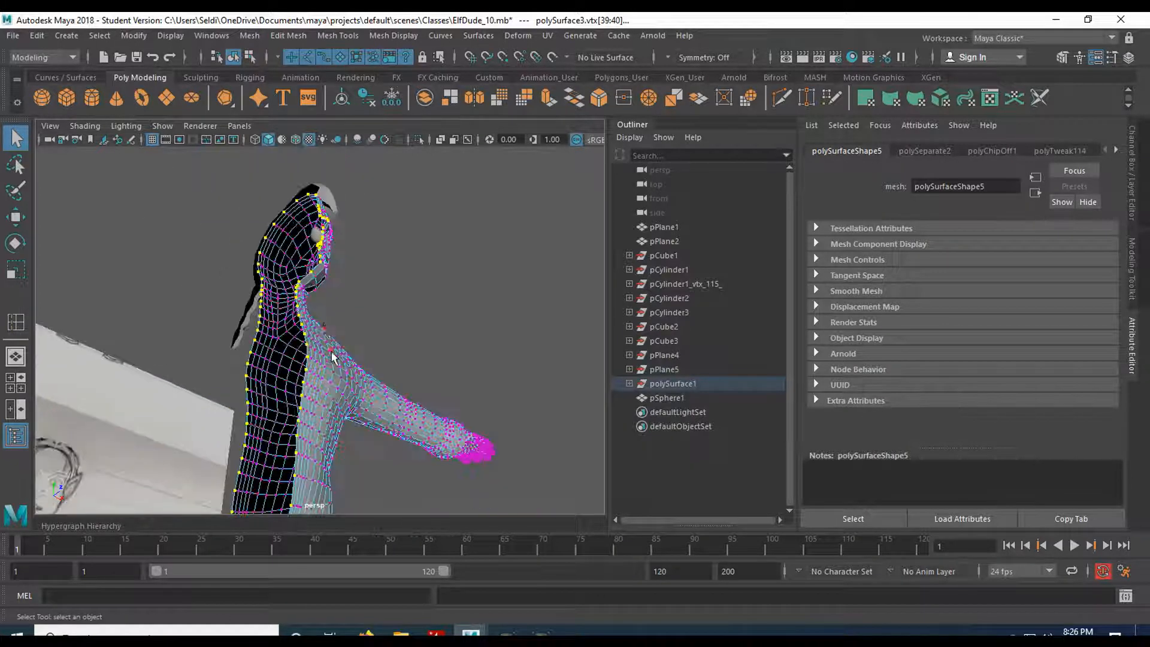
pyautogui.scroll(-2, 329, 353)
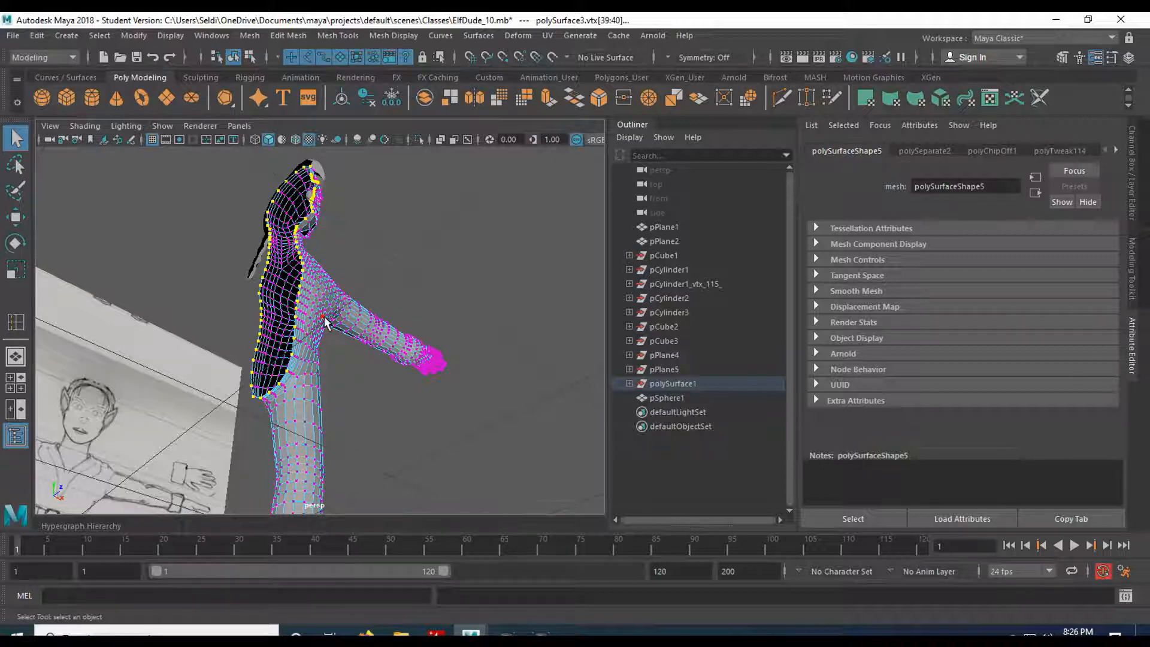
pyautogui.scroll(2, 325, 324)
# - Check the vertex selection in the front view and reduce it to the single column on the centre line
pyautogui.press('space')
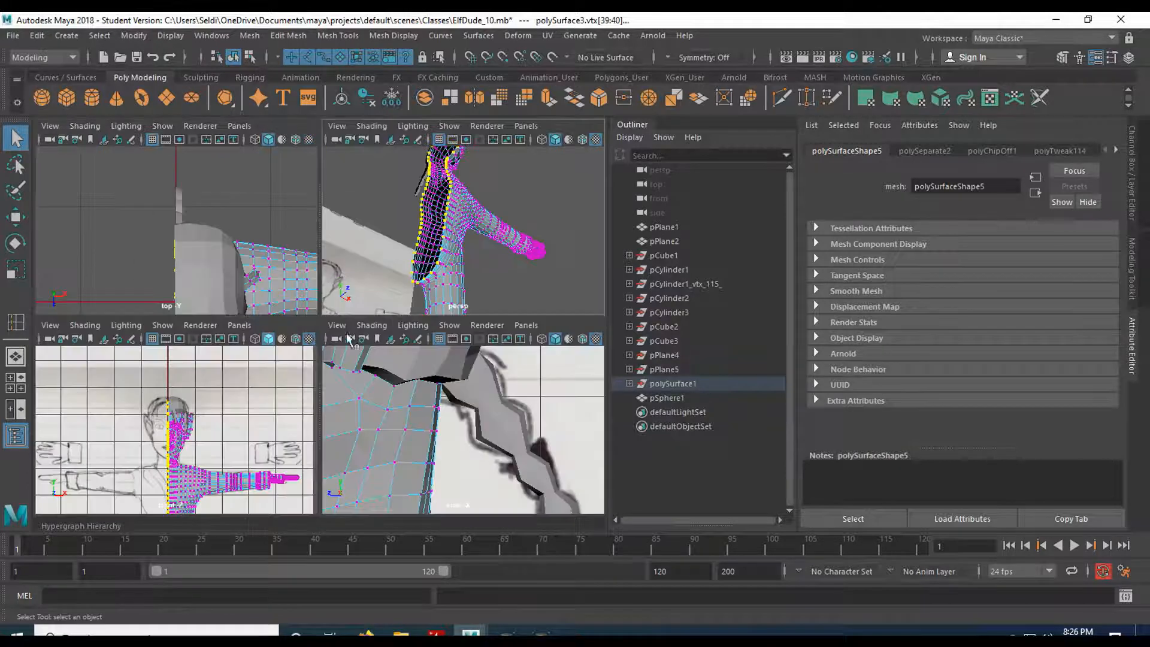
pyautogui.press('space')
pyautogui.scroll(-2, 289, 433)
pyautogui.keyDown('alt'); pyautogui.moveTo(280, 456); pyautogui.dragTo(300, 412, button='middle'); pyautogui.keyUp('alt')
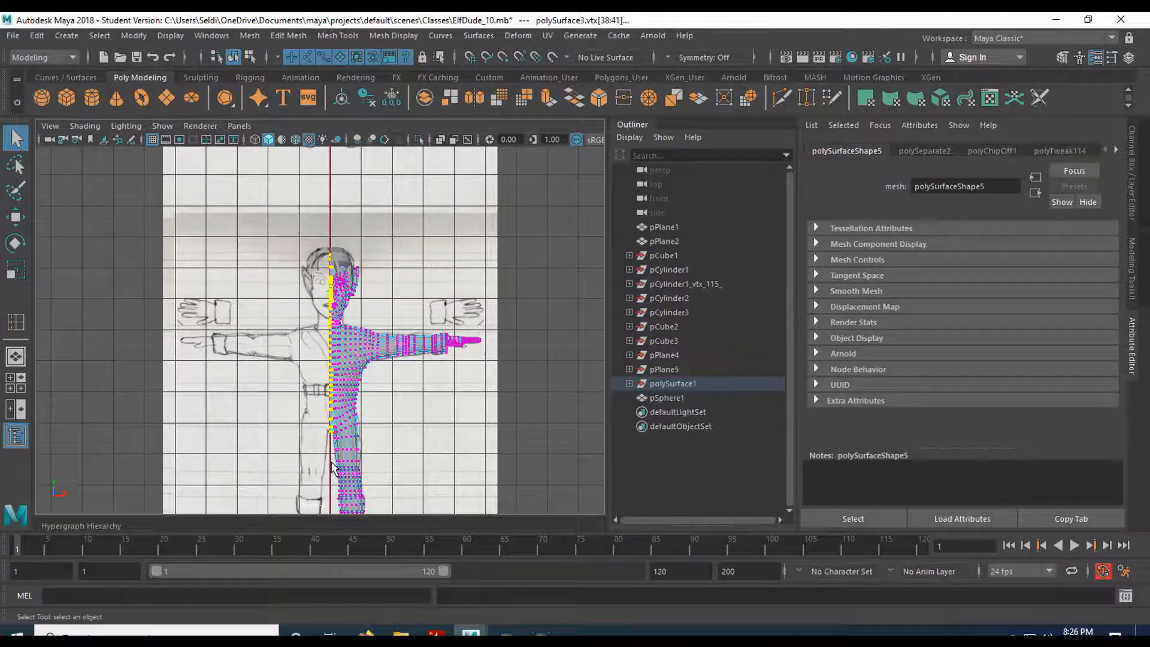
pyautogui.scroll(5, 333, 467)
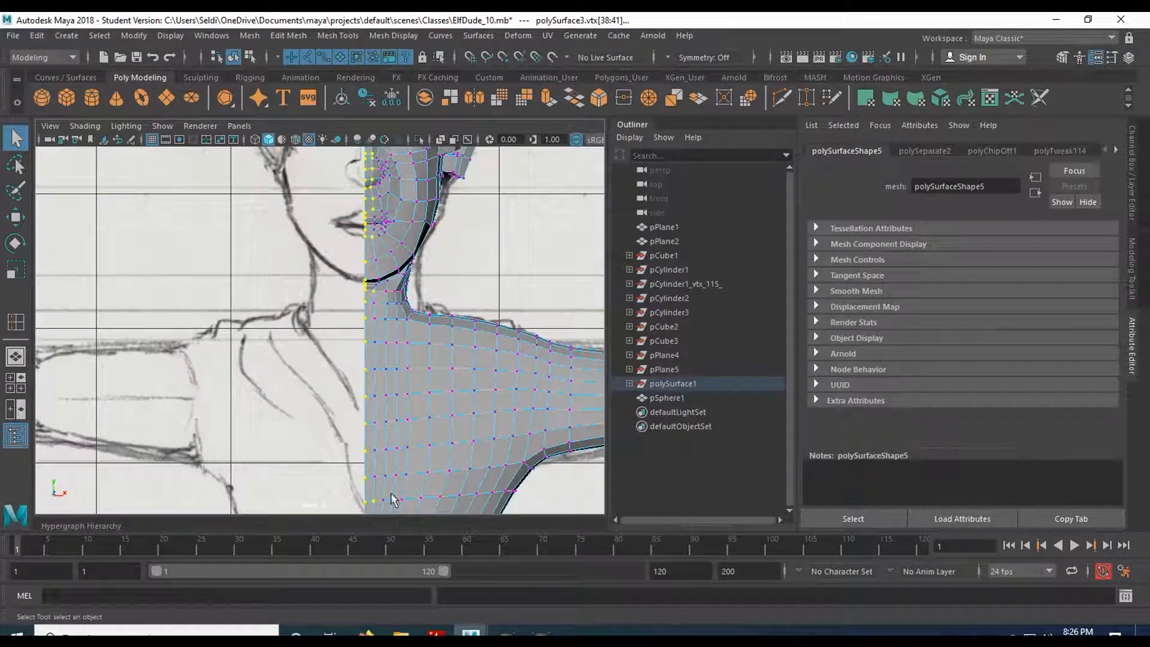
pyautogui.click(392, 431)
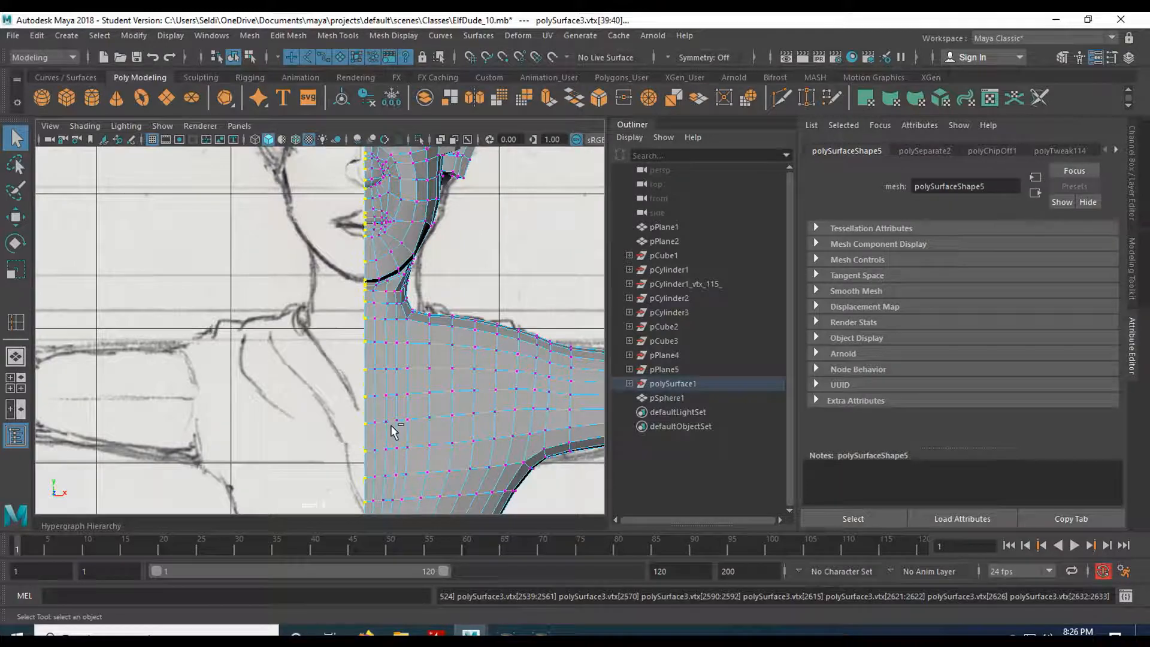
pyautogui.scroll(-5, 392, 431)
pyautogui.scroll(6, 385, 434)
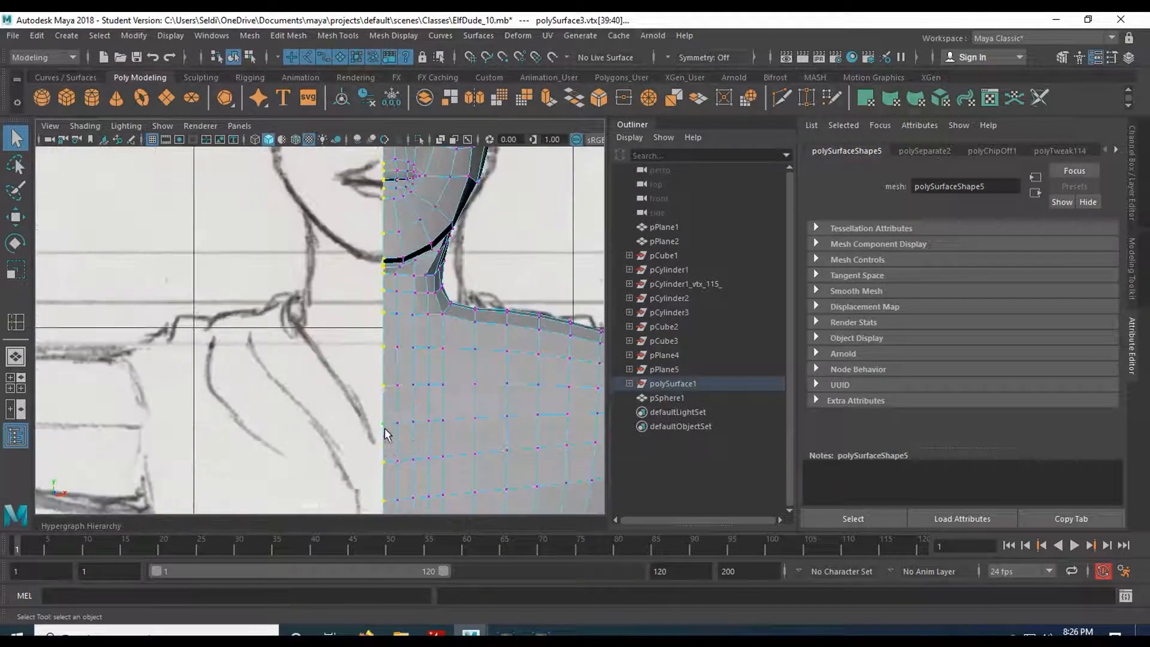
# - Snap the body's centre-edge vertices sideways onto the grid's centre line in the top view
pyautogui.press('space')
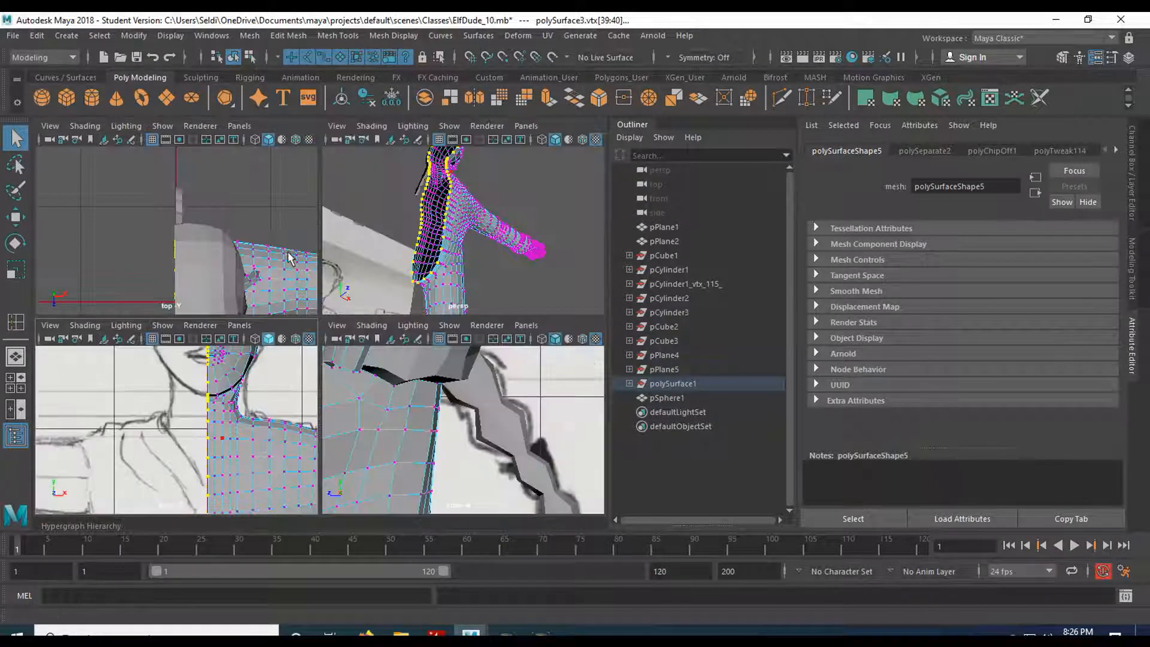
pyautogui.press('space')
pyautogui.press('w')
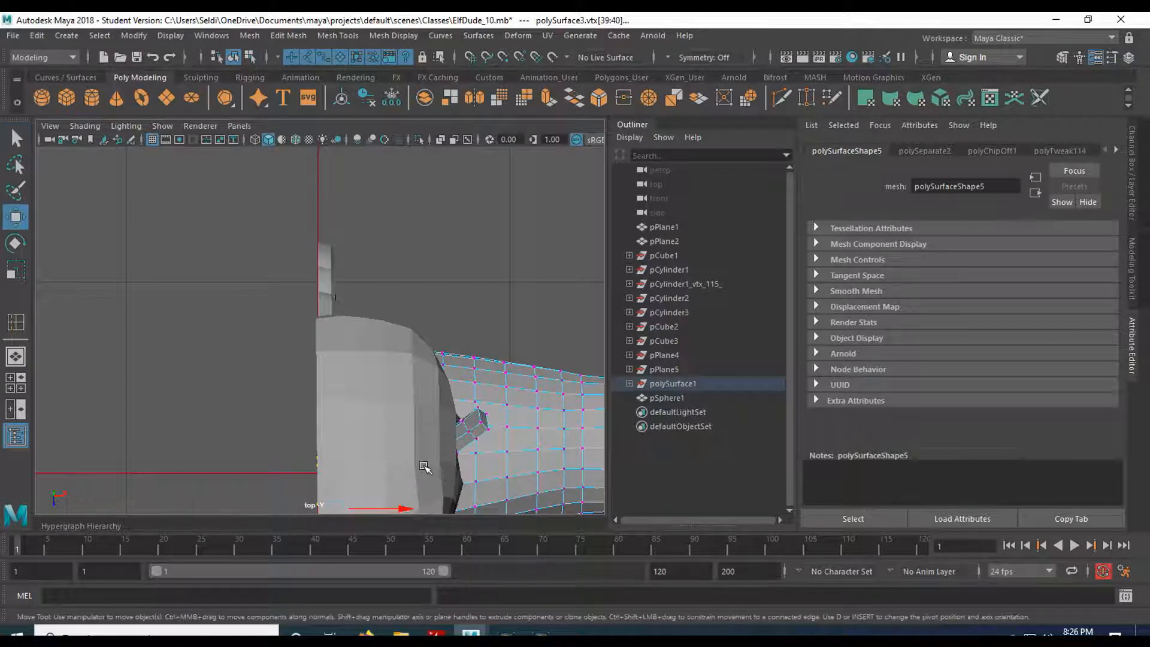
pyautogui.scroll(-5, 426, 467)
pyautogui.keyDown('alt'); pyautogui.moveTo(428, 462); pyautogui.dragTo(440, 385, button='middle'); pyautogui.keyUp('alt')
pyautogui.scroll(4, 440, 385)
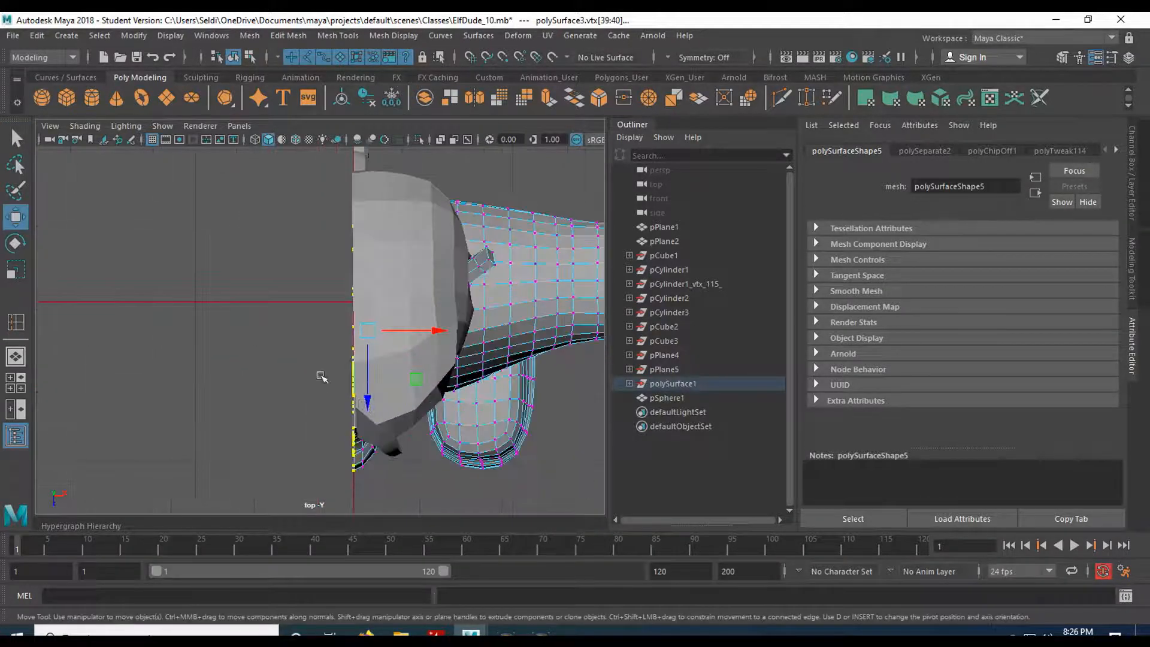
pyautogui.press('x')
pyautogui.moveTo(440, 332); pyautogui.dragTo(355, 344)
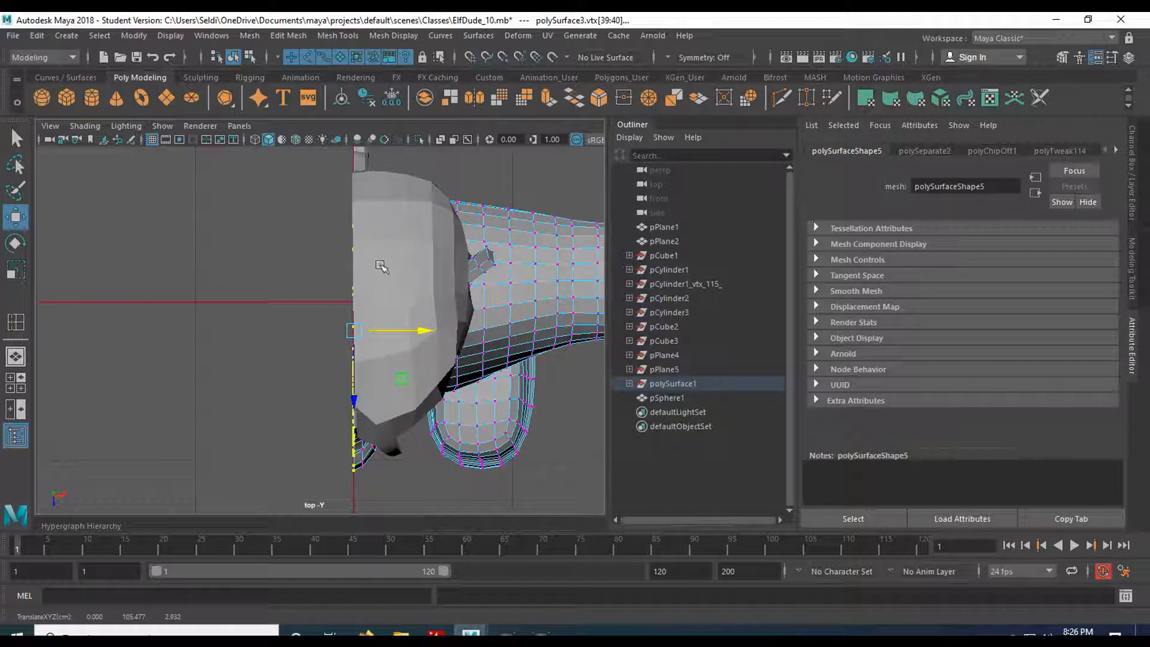
# - Review the Move tool's snap settings, including Retain component spacing, and close the tool settings
pyautogui.click(1111, 57)
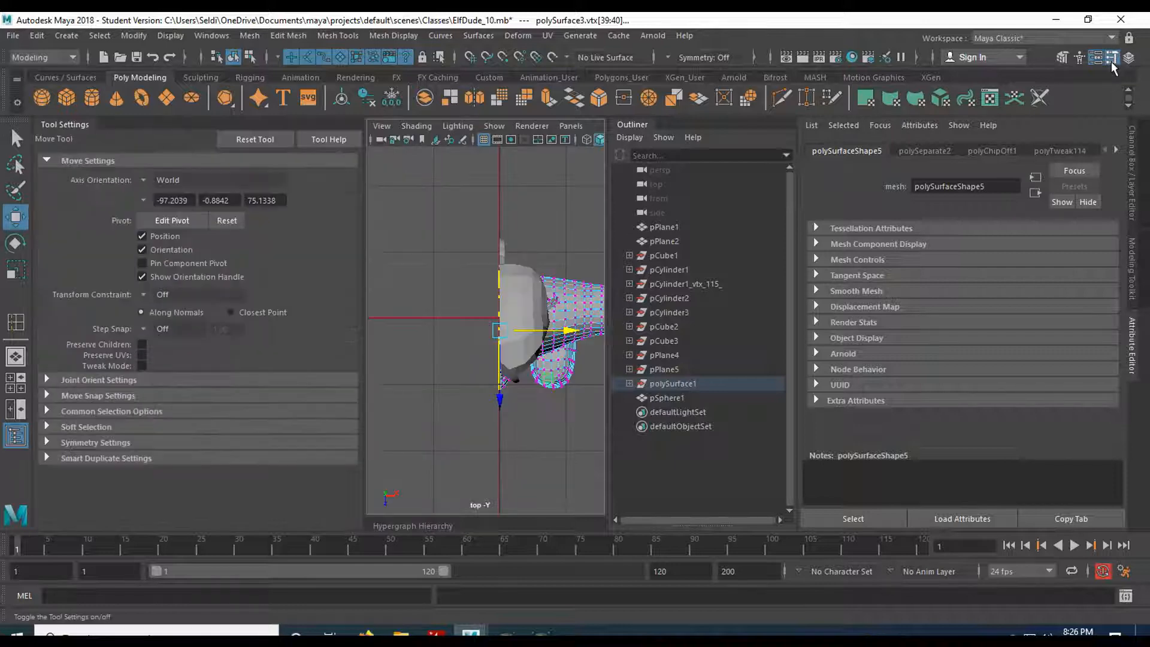
pyautogui.click(48, 396)
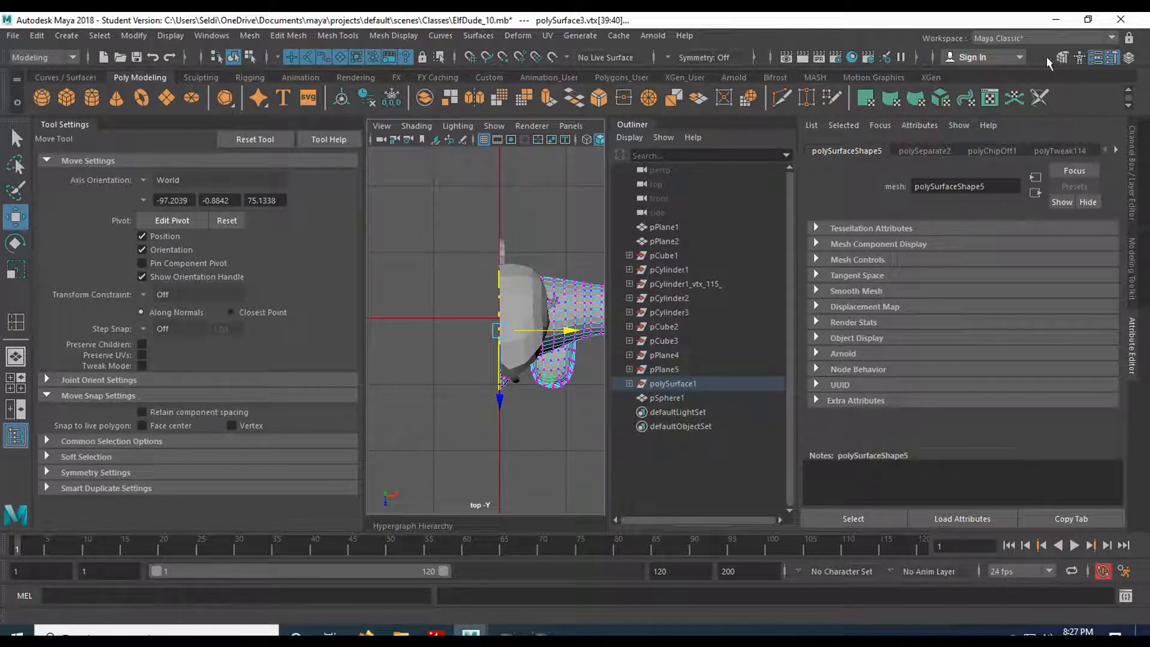
pyautogui.click(1106, 62)
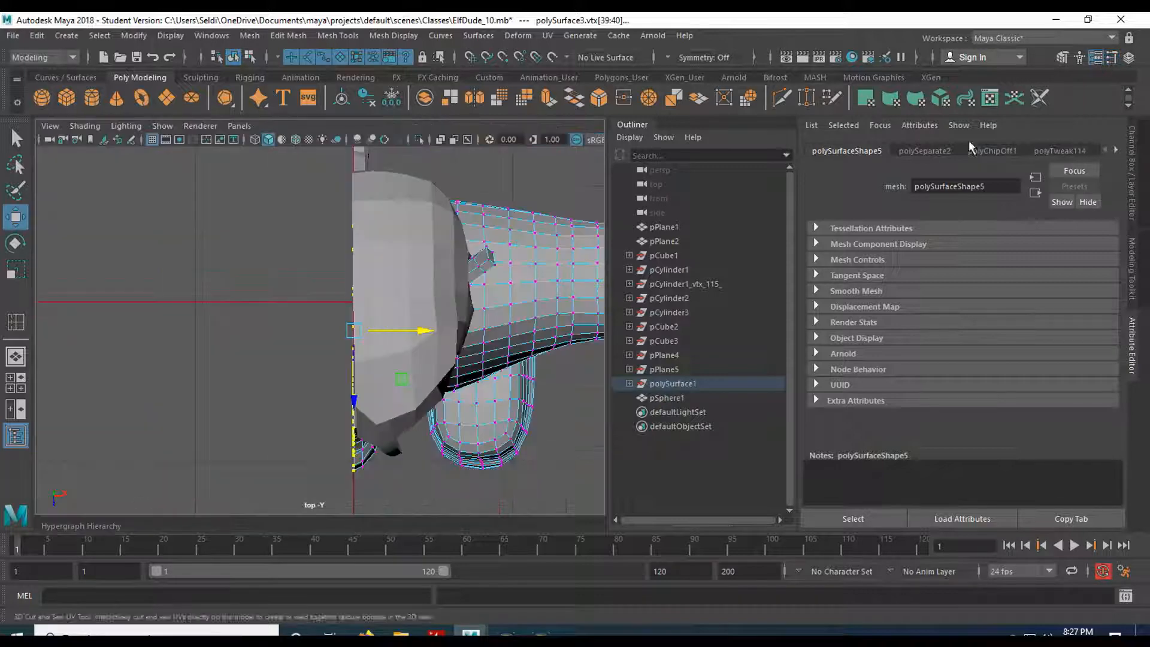
# - Select the hair mesh in the front view and switch it to vertex selection
pyautogui.click(396, 237)
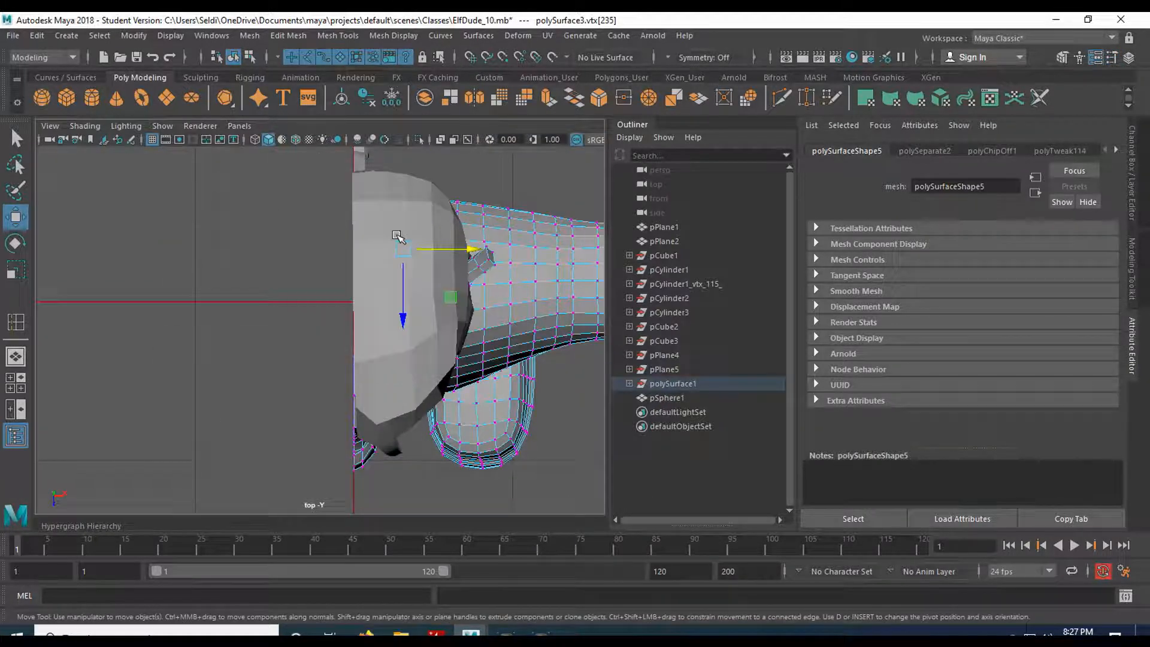
pyautogui.press('space')
pyautogui.press('space')
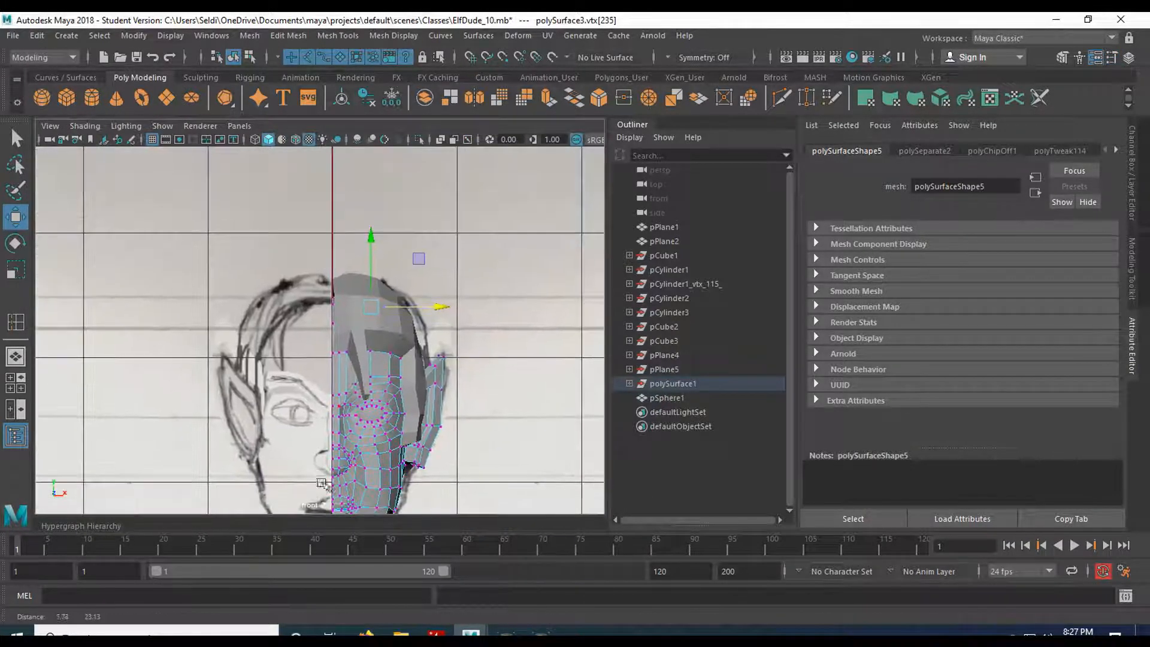
pyautogui.click(347, 247)
pyautogui.click(360, 279)
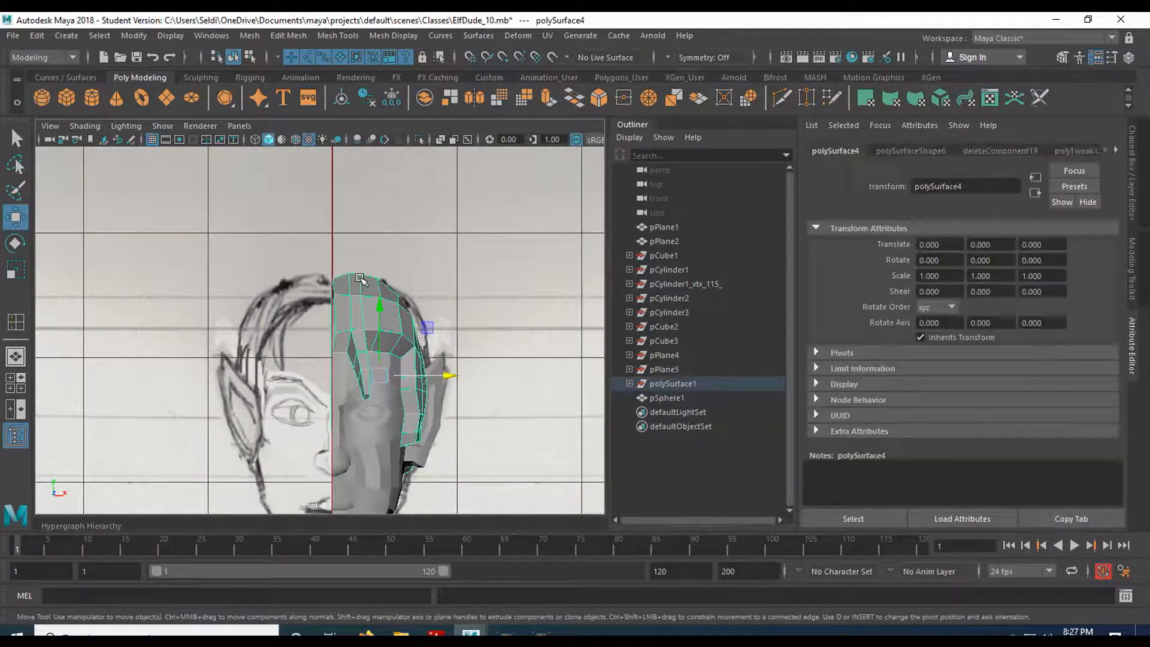
pyautogui.moveTo(356, 242); pyautogui.dragTo(301, 230, button='right')
# - Try to select the hair's centre-edge vertices along its open border in the perspective view
pyautogui.press('space')
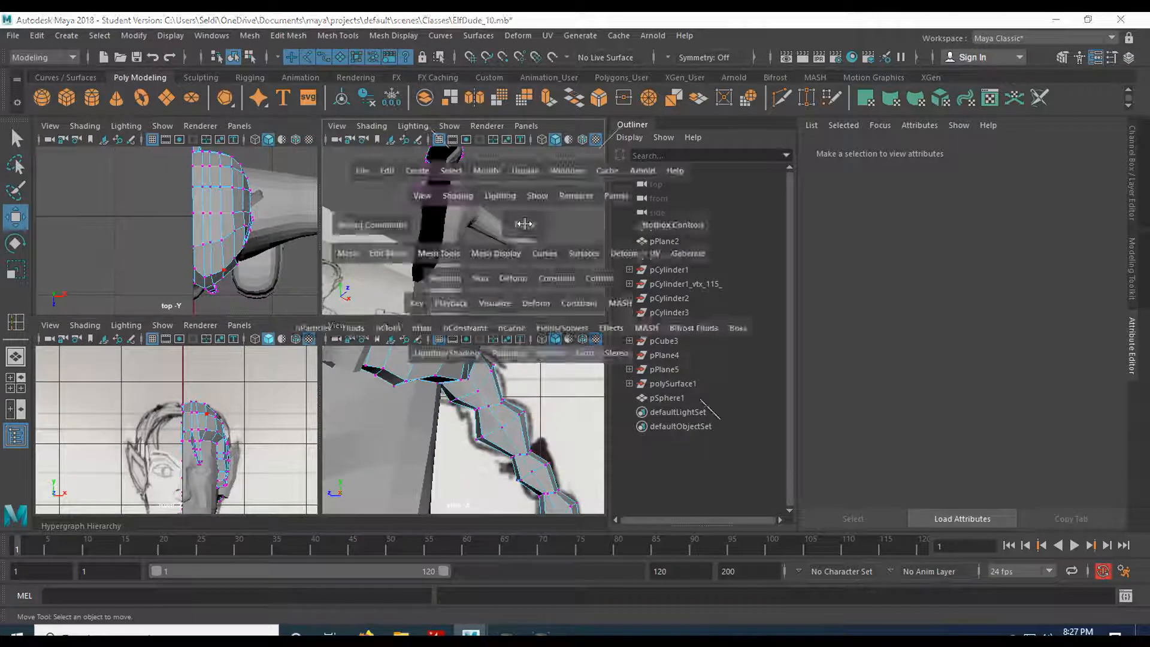
pyautogui.press('space')
pyautogui.keyDown('alt'); pyautogui.moveTo(397, 274); pyautogui.dragTo(345, 339); pyautogui.keyUp('alt')
pyautogui.keyDown('alt'); pyautogui.moveTo(345, 340); pyautogui.dragTo(351, 361, button='middle'); pyautogui.keyUp('alt')
pyautogui.scroll(6, 351, 362)
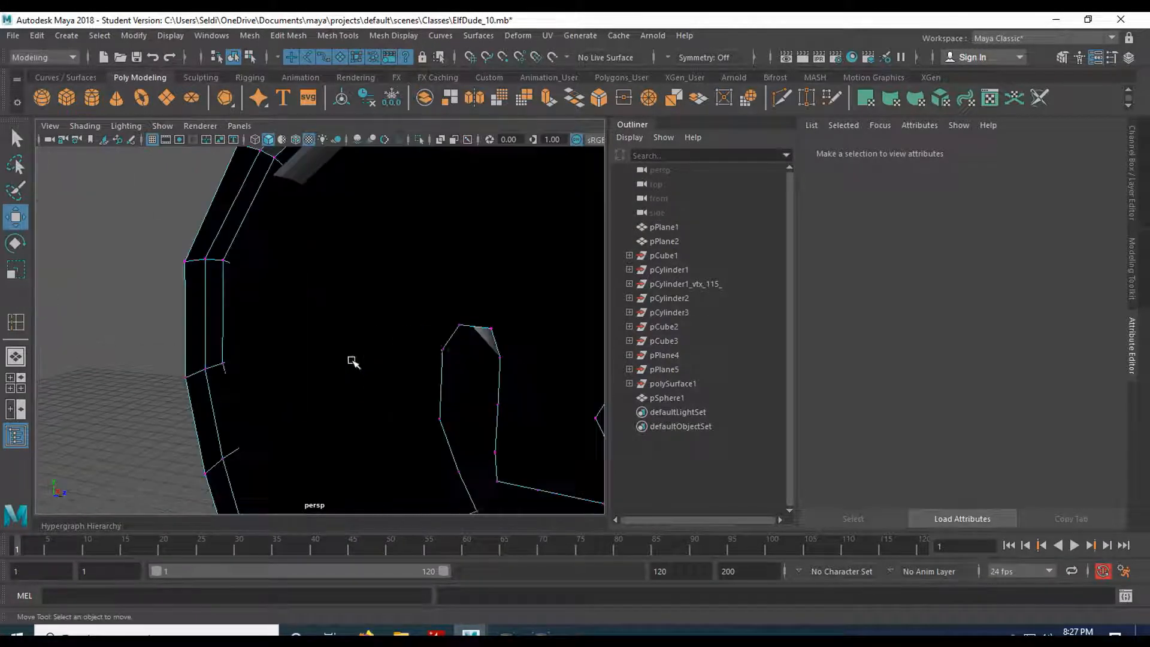
pyautogui.scroll(-3, 441, 342)
pyautogui.keyDown('alt'); pyautogui.moveTo(441, 342); pyautogui.dragTo(354, 336, button='middle'); pyautogui.keyUp('alt')
pyautogui.keyDown('alt'); pyautogui.moveTo(357, 336); pyautogui.dragTo(288, 319); pyautogui.keyUp('alt')
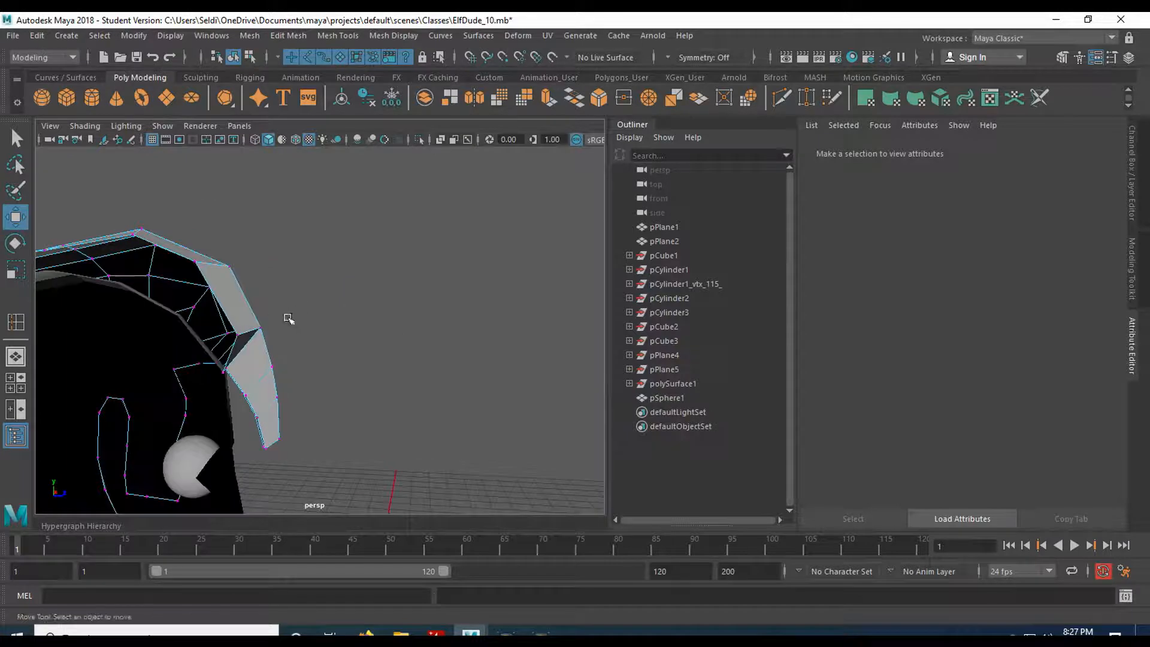
pyautogui.click(243, 328)
pyautogui.press('q')
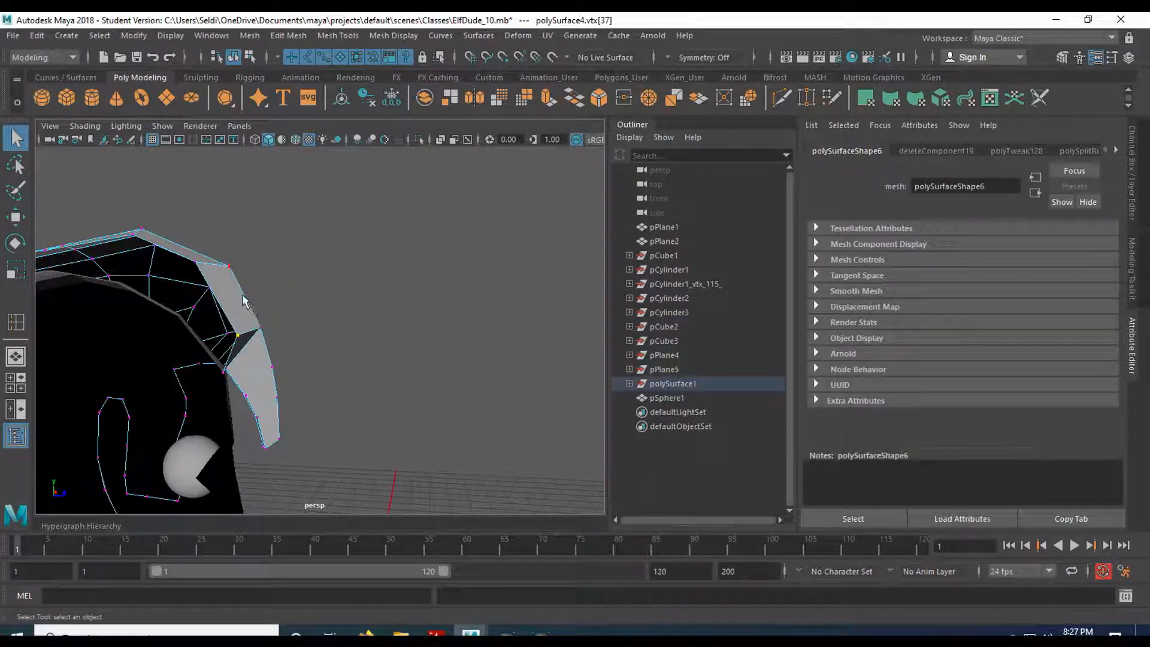
pyautogui.keyDown('shift'); pyautogui.doubleClick(202, 270); pyautogui.keyUp('shift')
pyautogui.scroll(-5, 203, 271)
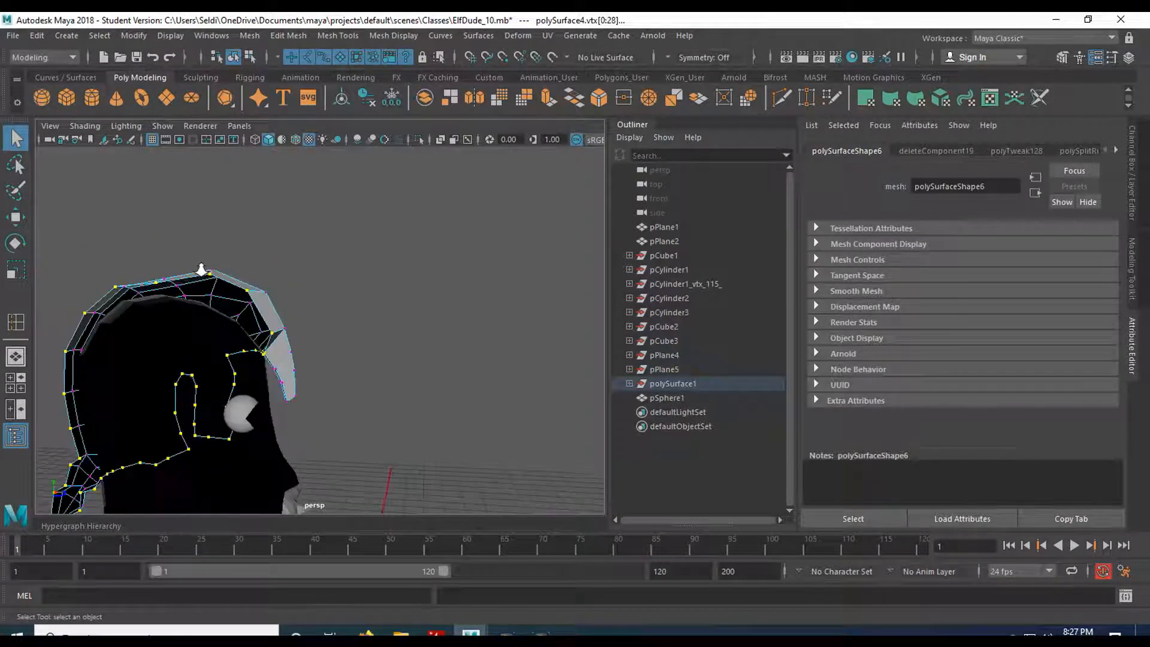
# - Examine which hair border vertices are selected around the head and ponytail, and clear the selection in the top view
pyautogui.keyDown('alt'); pyautogui.moveTo(248, 324); pyautogui.dragTo(301, 254, button='middle'); pyautogui.keyUp('alt')
pyautogui.keyDown('alt'); pyautogui.moveTo(356, 293); pyautogui.dragTo(264, 292); pyautogui.keyUp('alt')
pyautogui.scroll(4, 264, 292)
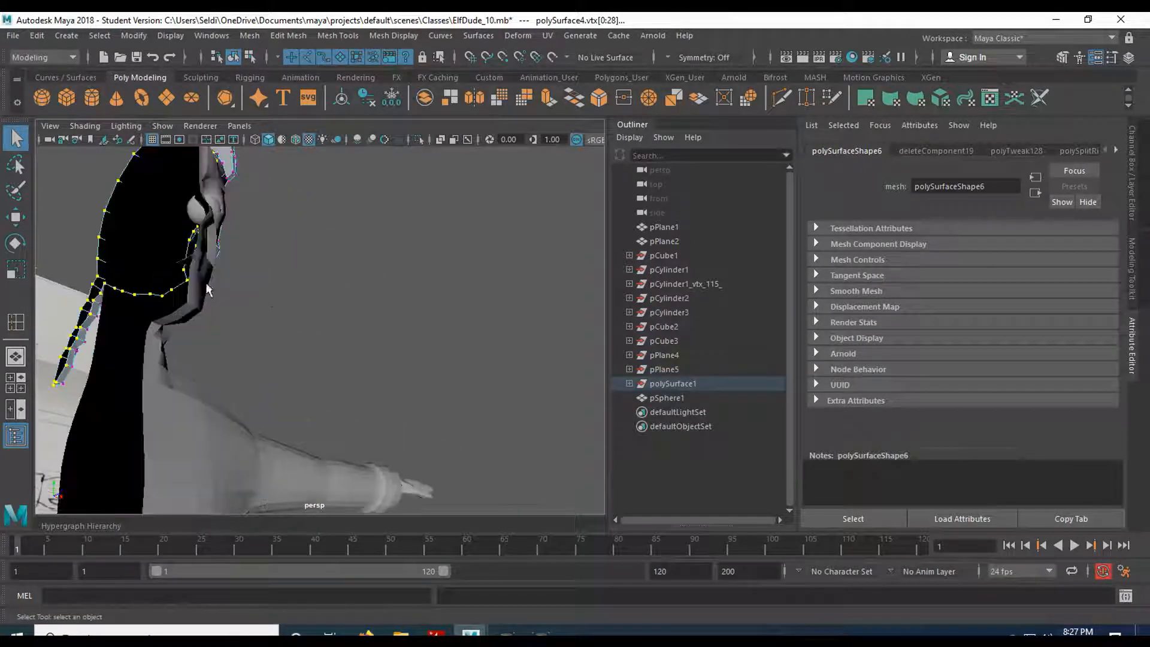
pyautogui.keyDown('alt'); pyautogui.moveTo(206, 280); pyautogui.dragTo(375, 329, button='middle'); pyautogui.keyUp('alt')
pyautogui.scroll(3, 372, 328)
pyautogui.moveTo(372, 331)
pyautogui.keyDown('alt'); pyautogui.mouseDown()
pyautogui.moveTo(303, 334)
pyautogui.moveTo(297, 347)
pyautogui.moveTo(322, 310)
pyautogui.mouseUp(); pyautogui.keyUp('alt')
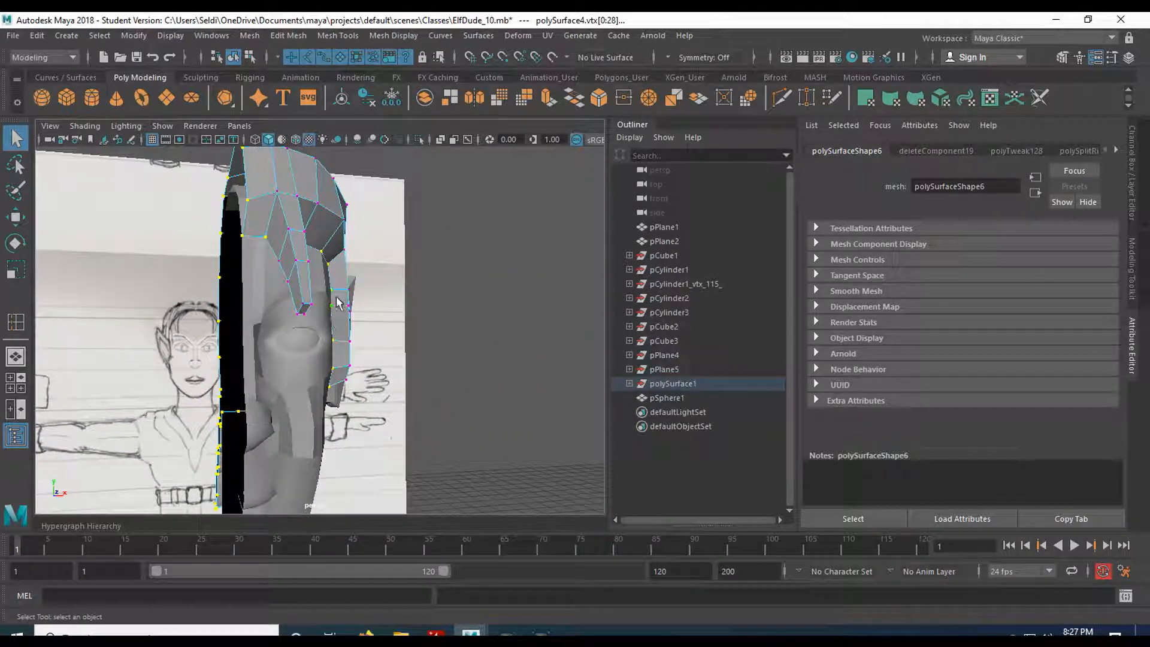
pyautogui.moveTo(214, 374)
pyautogui.keyDown('alt'); pyautogui.mouseDown()
pyautogui.moveTo(342, 286)
pyautogui.moveTo(313, 346)
pyautogui.moveTo(347, 337)
pyautogui.mouseUp(); pyautogui.keyUp('alt')
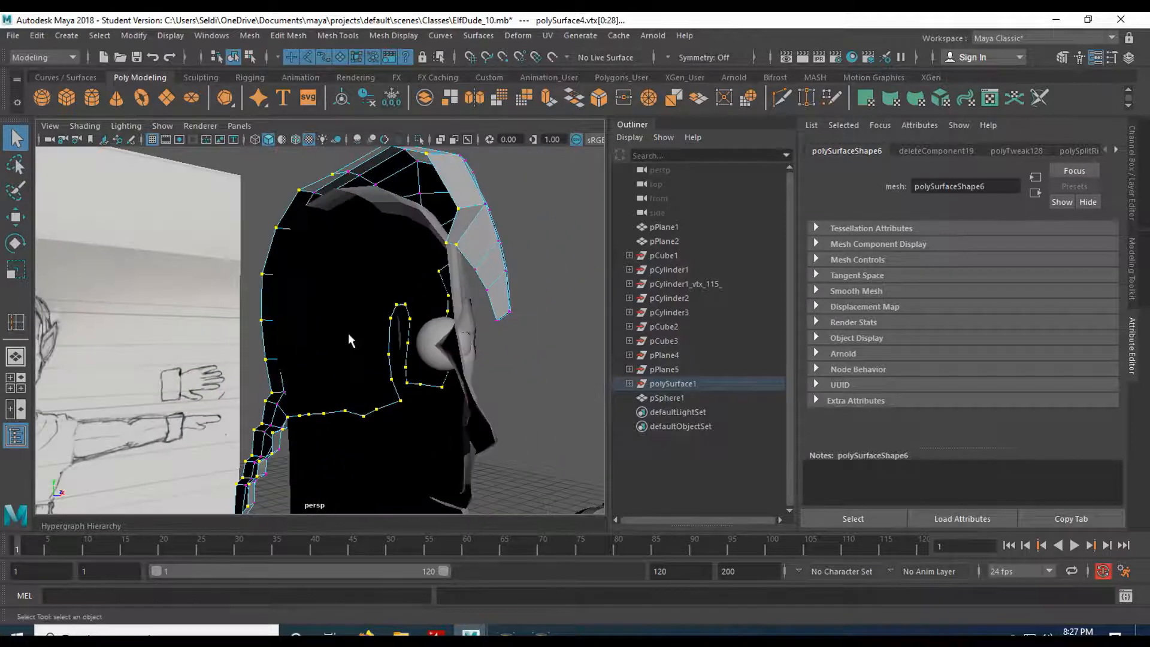
pyautogui.press('space')
pyautogui.press('space')
pyautogui.click(242, 275)
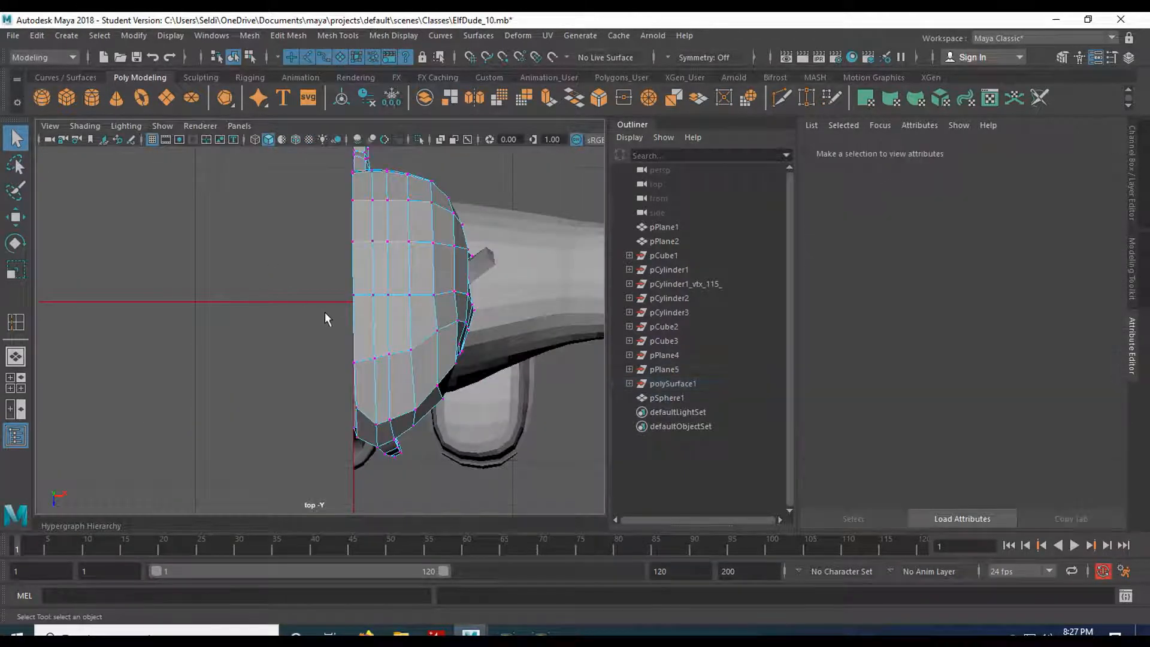
# - Select the column of hair vertices along the centre line in the top view and check the selection in perspective
pyautogui.scroll(-5, 326, 311)
pyautogui.moveTo(273, 202); pyautogui.dragTo(347, 490)
pyautogui.press('space')
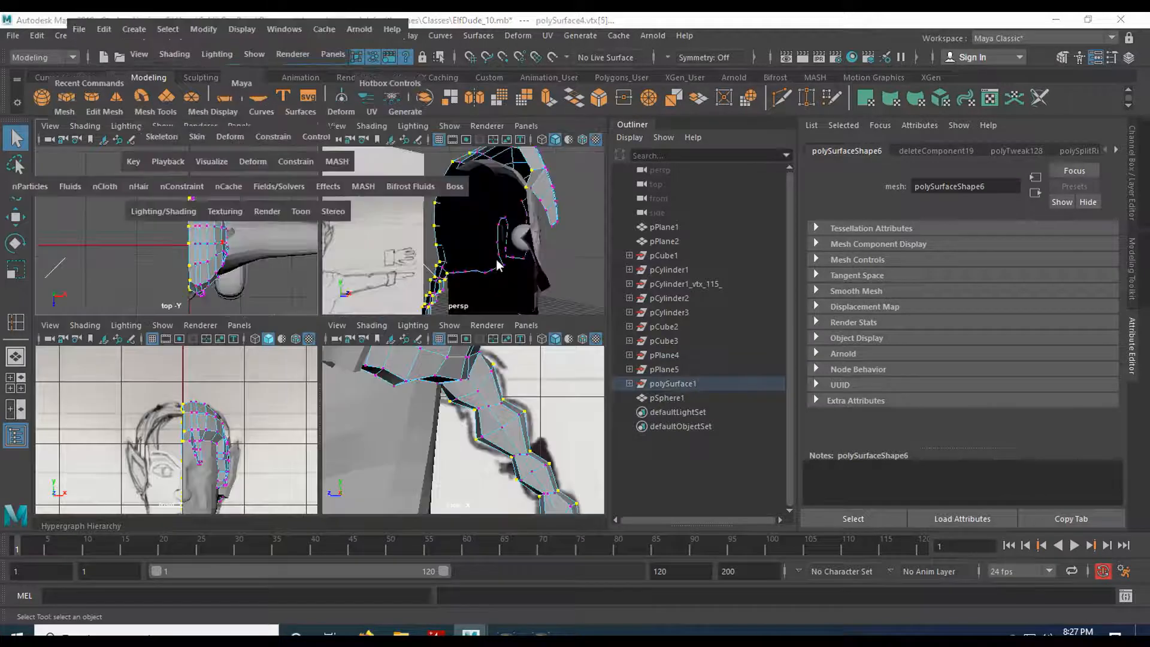
pyautogui.press('space')
pyautogui.moveTo(368, 346)
pyautogui.keyDown('alt'); pyautogui.mouseDown()
pyautogui.moveTo(451, 308)
pyautogui.moveTo(587, 282)
pyautogui.moveTo(441, 303)
pyautogui.moveTo(392, 290)
pyautogui.moveTo(332, 384)
pyautogui.mouseUp(); pyautogui.keyUp('alt')
pyautogui.press('space')
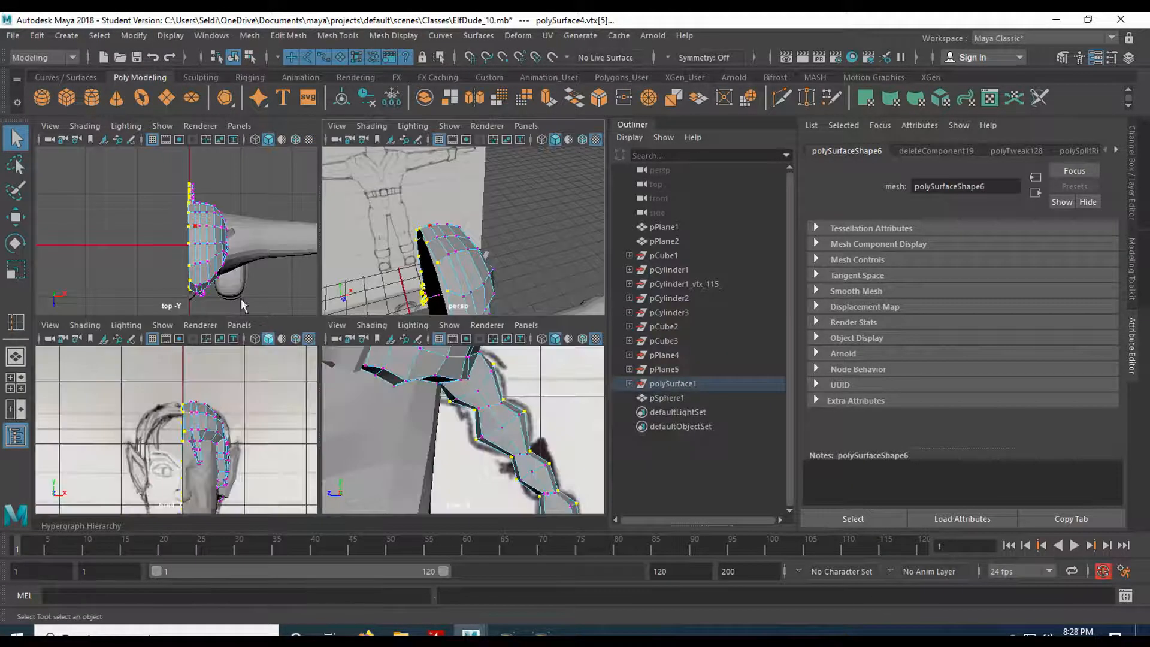
pyautogui.press('space')
# - Snap the hair's centre-edge vertices sideways onto the grid's centre line and return the hair to object mode, deselected
pyautogui.press('w')
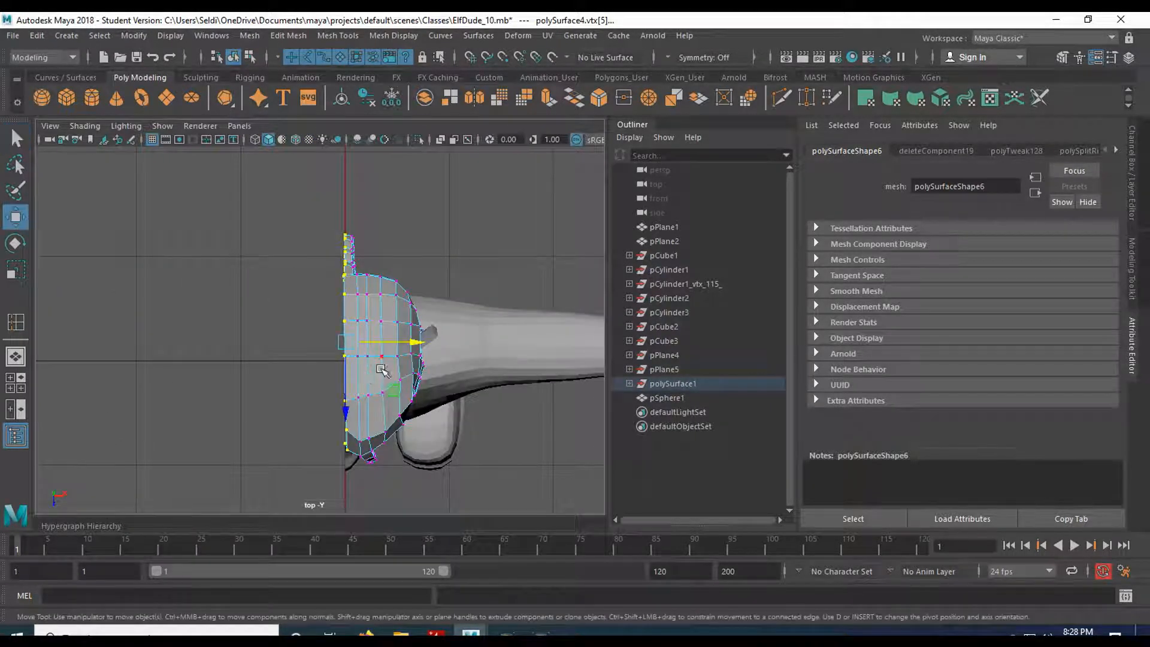
pyautogui.moveTo(418, 340); pyautogui.dragTo(331, 350)
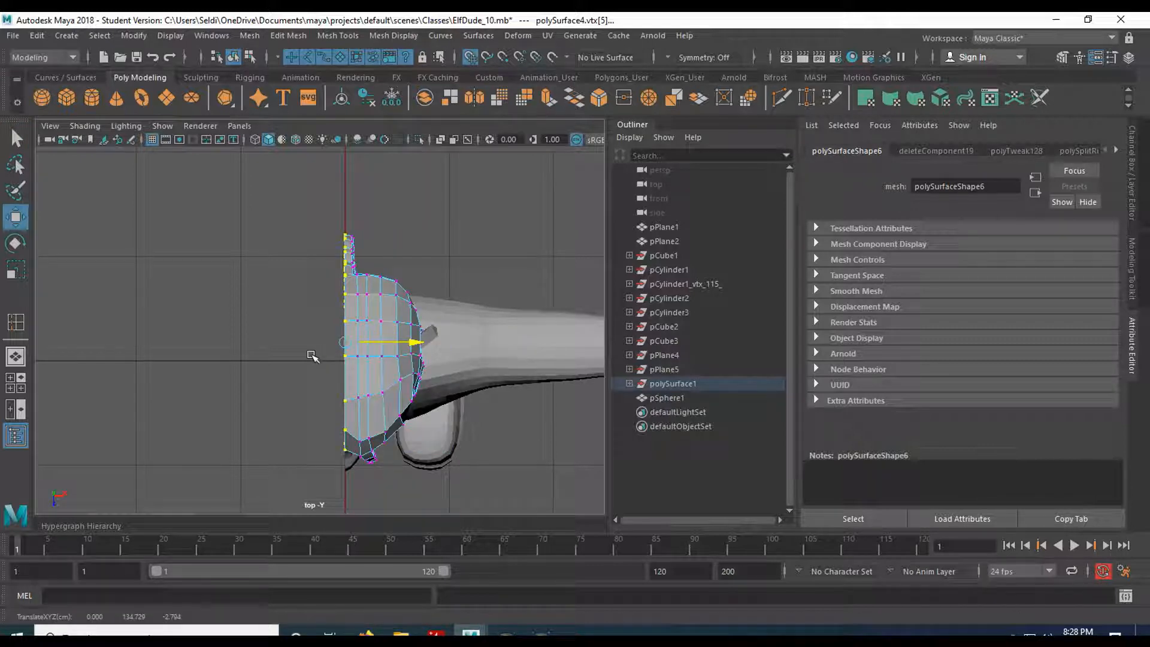
pyautogui.scroll(5, 397, 299)
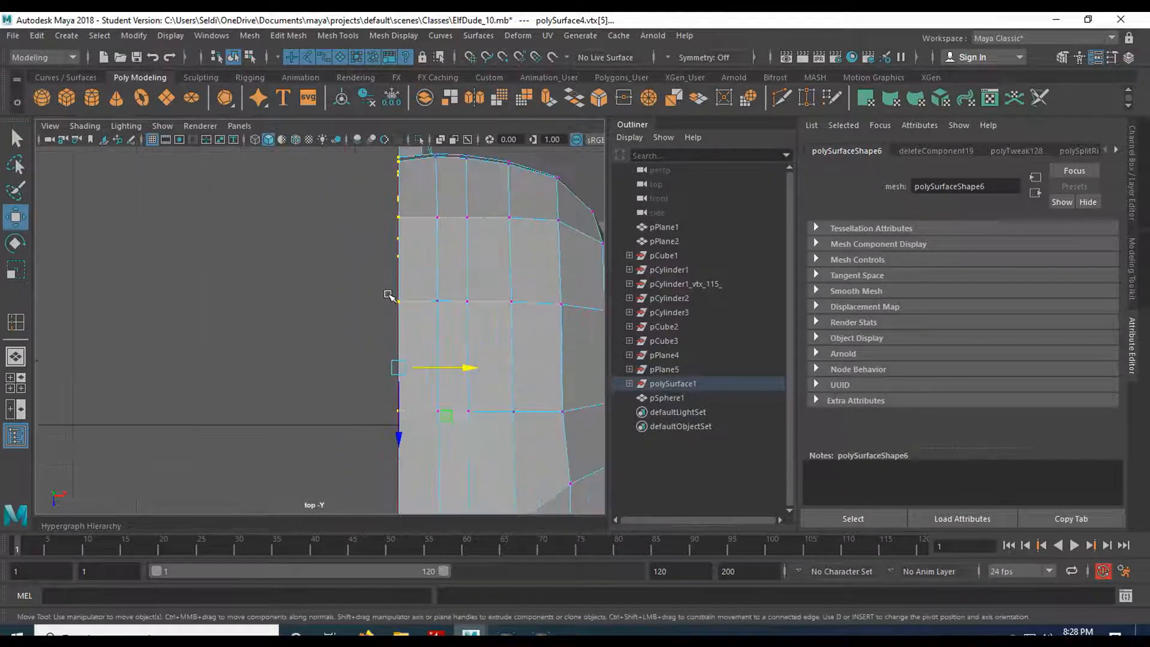
pyautogui.scroll(-4, 388, 294)
pyautogui.press('space')
pyautogui.press('space')
pyautogui.scroll(-4, 446, 329)
pyautogui.keyDown('alt'); pyautogui.moveTo(417, 406); pyautogui.dragTo(416, 347); pyautogui.keyUp('alt')
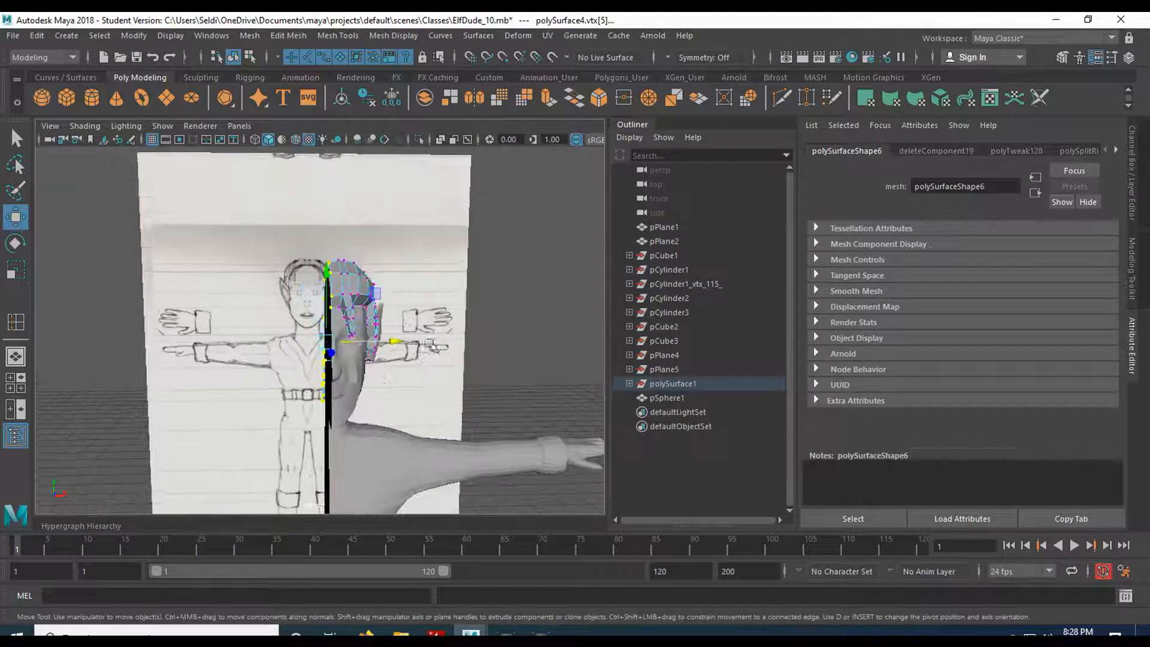
pyautogui.press('q')
pyautogui.moveTo(354, 277); pyautogui.dragTo(422, 206, button='right')
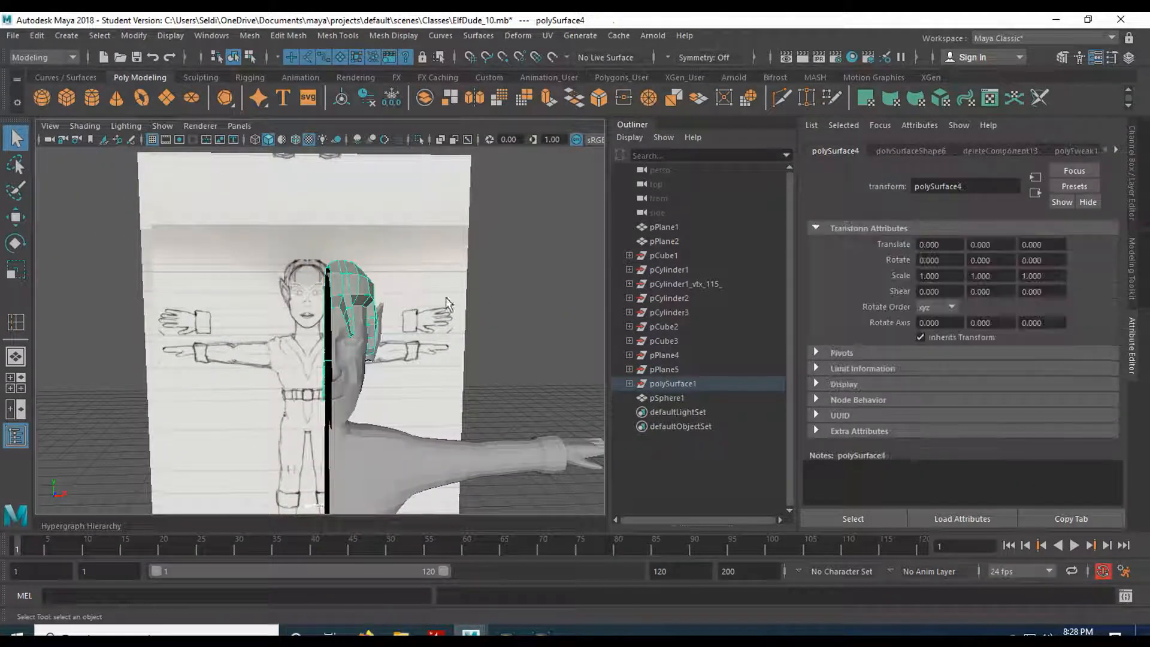
pyautogui.click(467, 298)
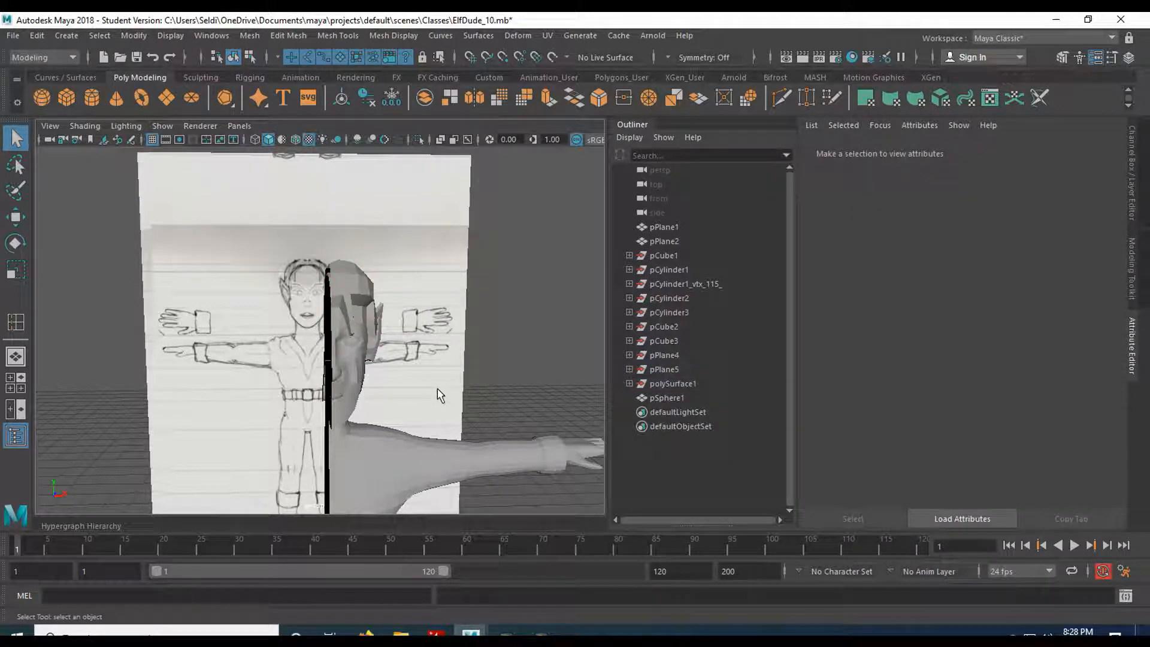
# - Select the half-body mesh and save the scene, accepting the student version notice
pyautogui.keyDown('alt'); pyautogui.moveTo(395, 452); pyautogui.dragTo(379, 372); pyautogui.keyUp('alt')
pyautogui.click(364, 398)
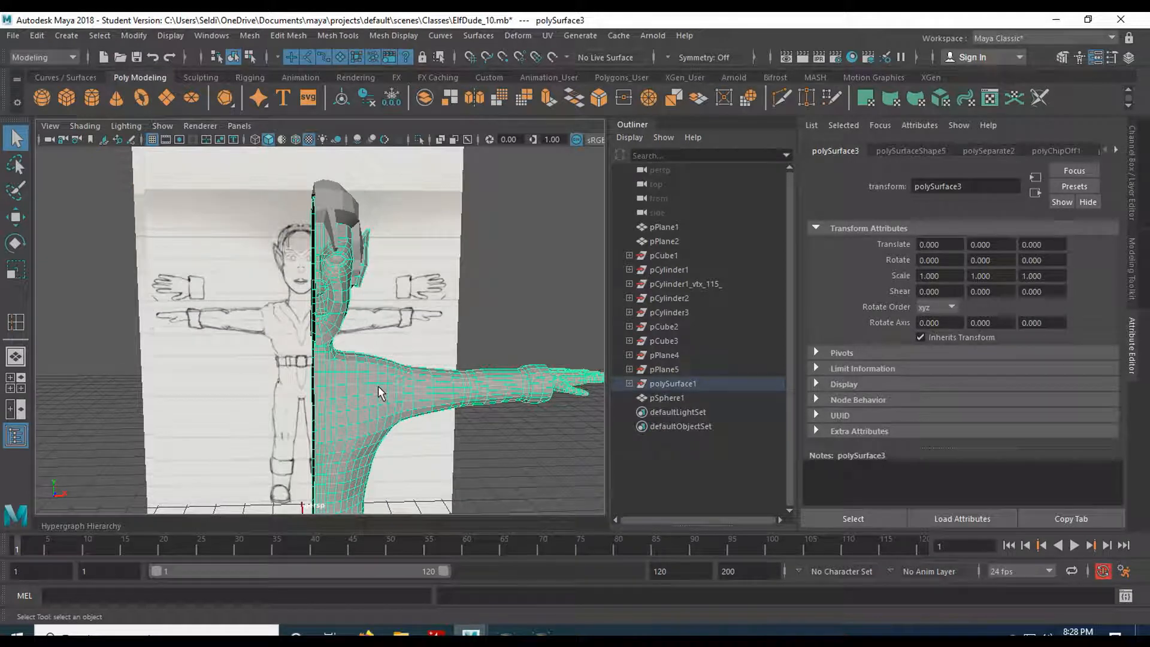
pyautogui.click(13, 35)
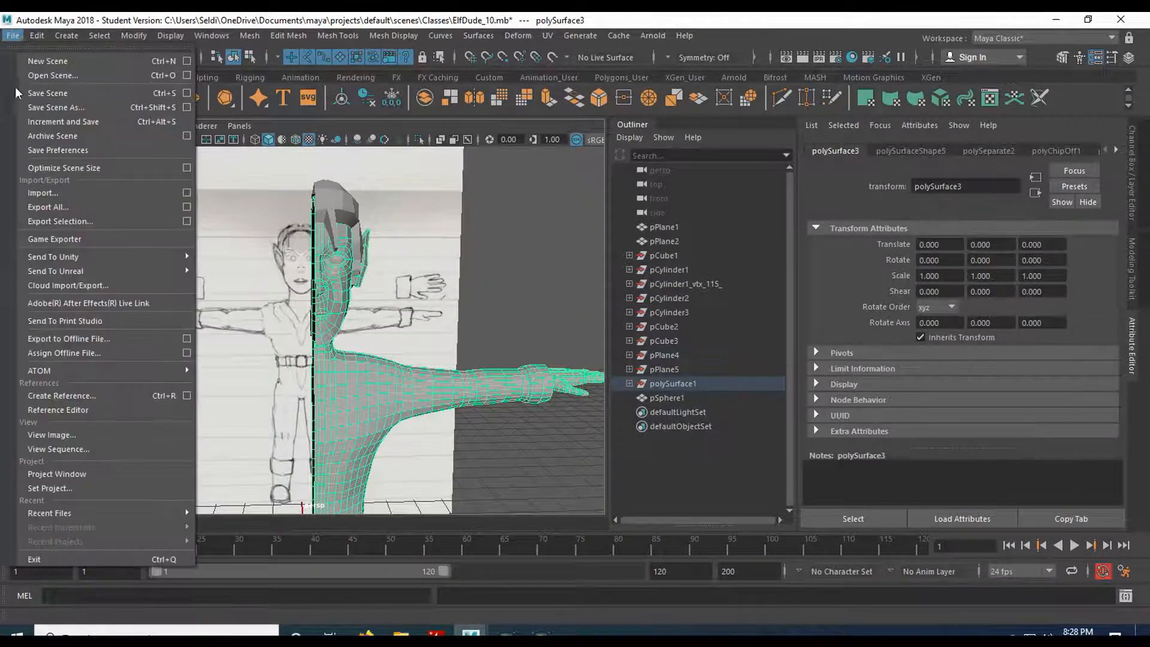
pyautogui.click(45, 93)
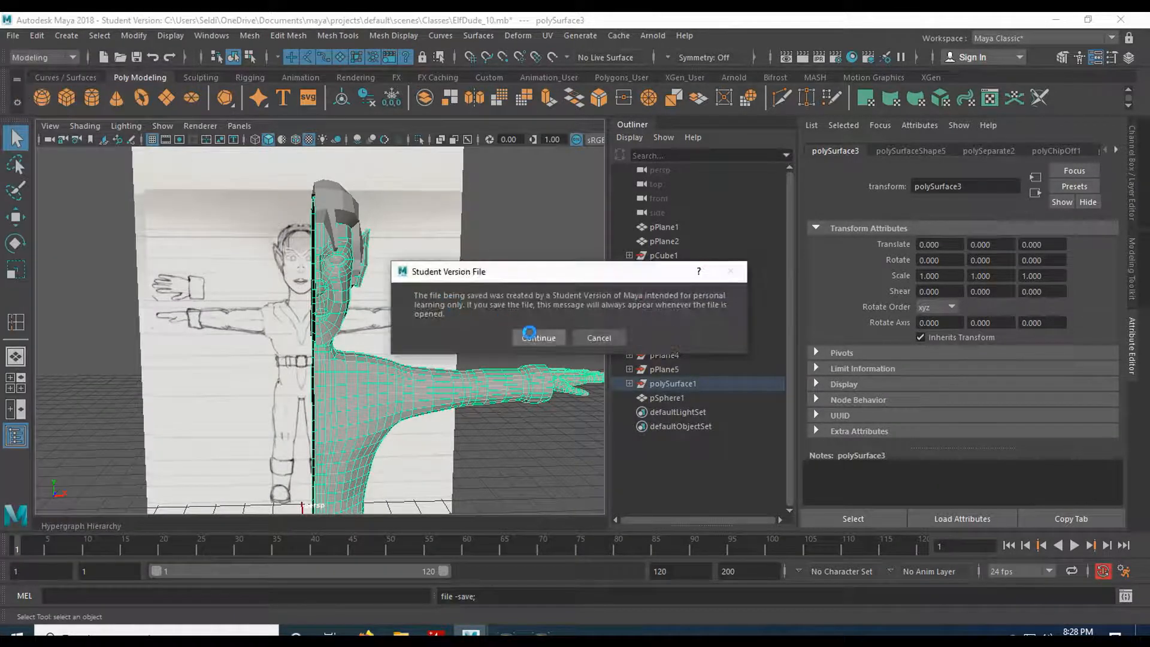
pyautogui.click(530, 337)
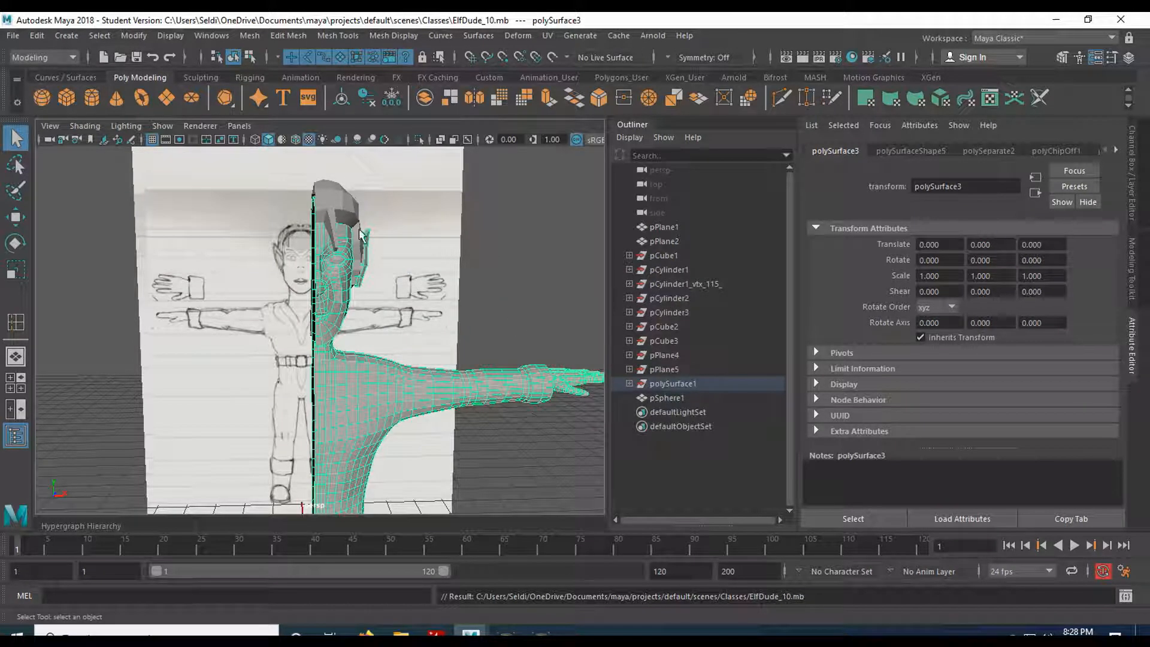
# - Mirror the body as a copy across the world X axis, combined with the original and with border vertices merged
pyautogui.click(247, 36)
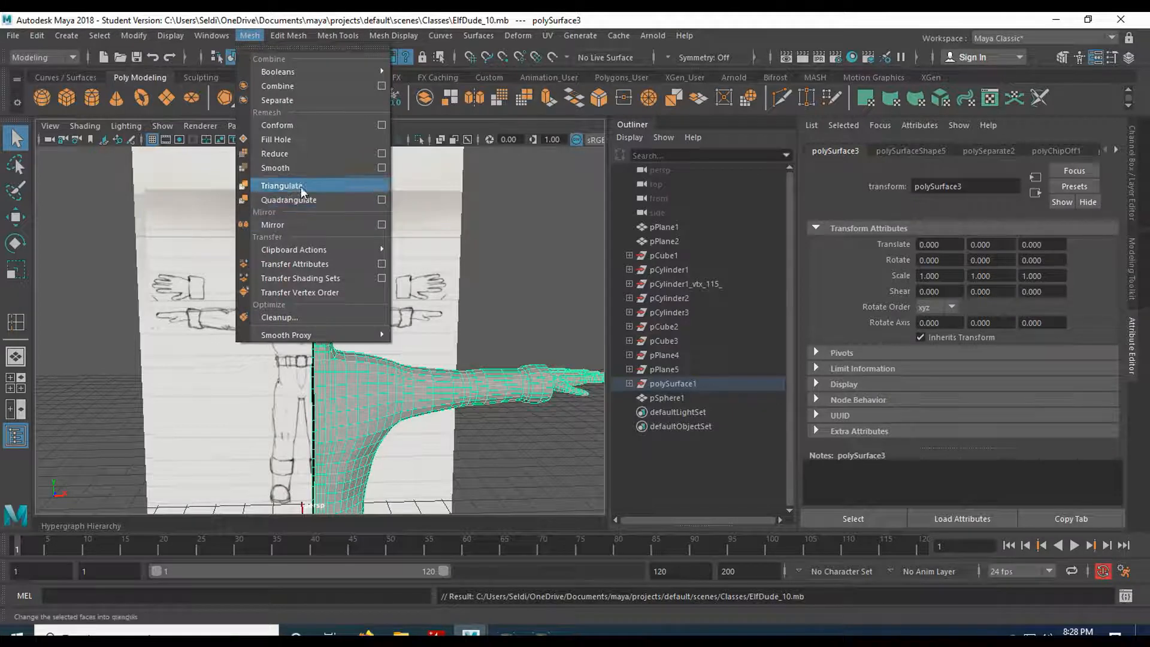
pyautogui.click(381, 225)
pyautogui.moveTo(680, 269); pyautogui.dragTo(749, 109)
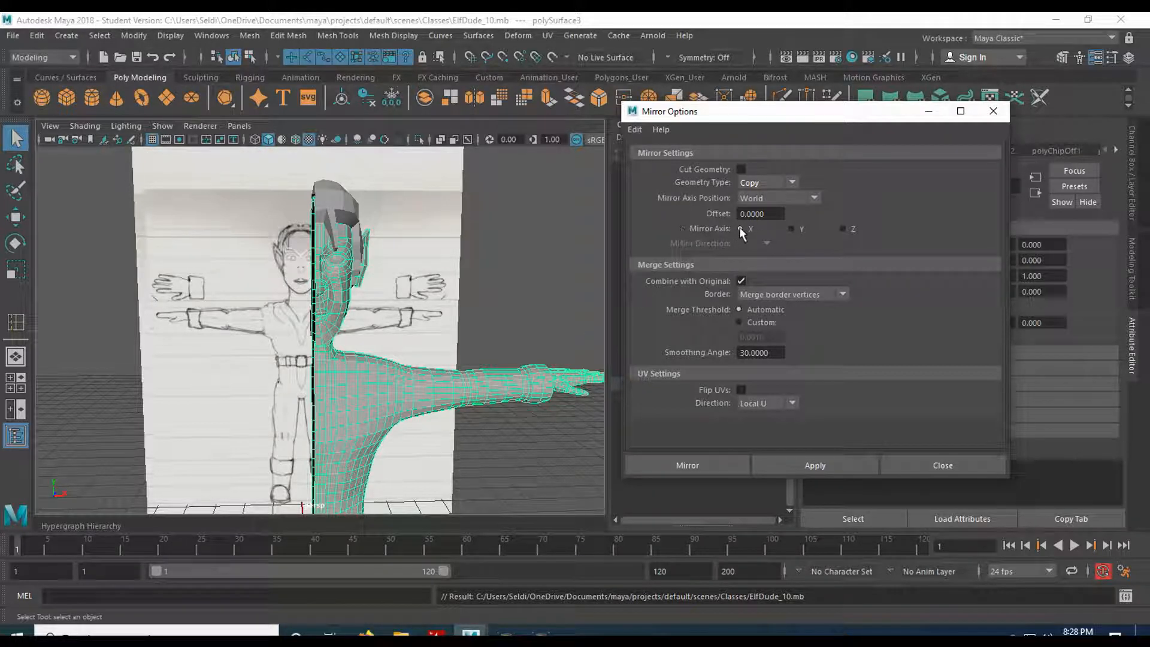
pyautogui.click(785, 182)
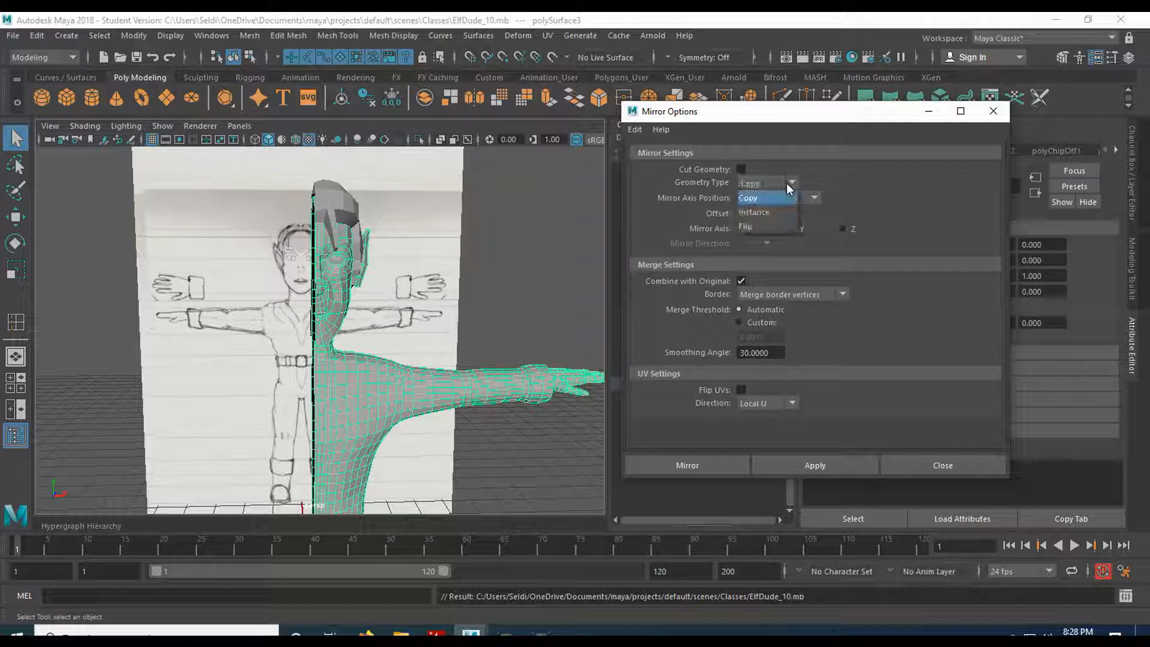
pyautogui.click(785, 182)
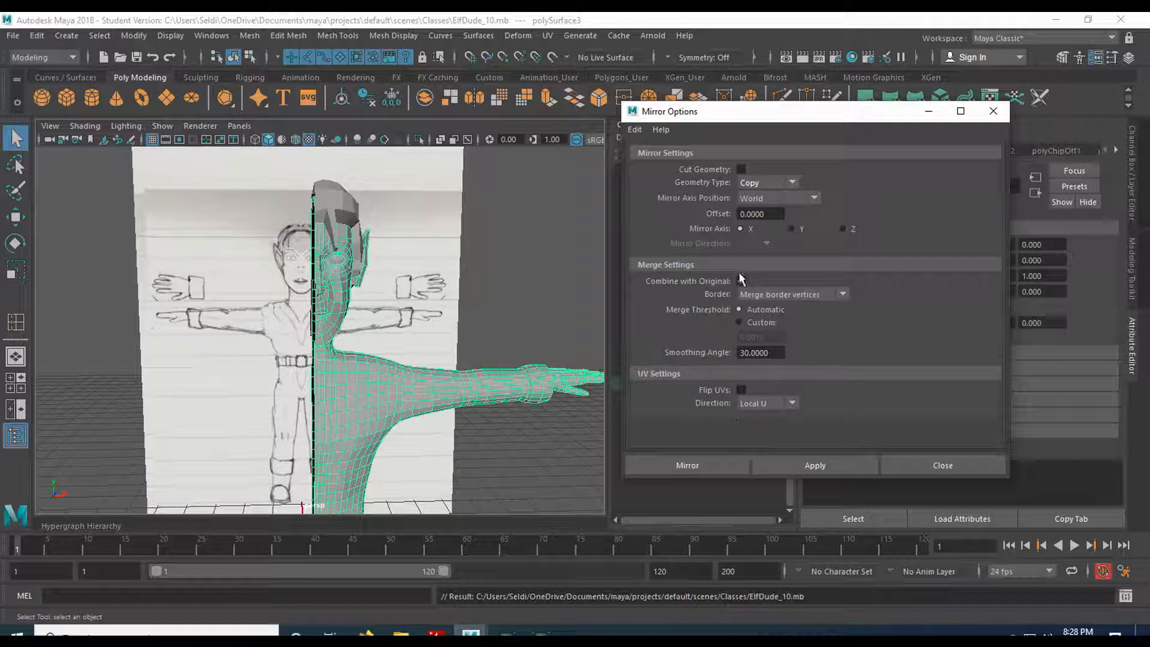
pyautogui.click(802, 462)
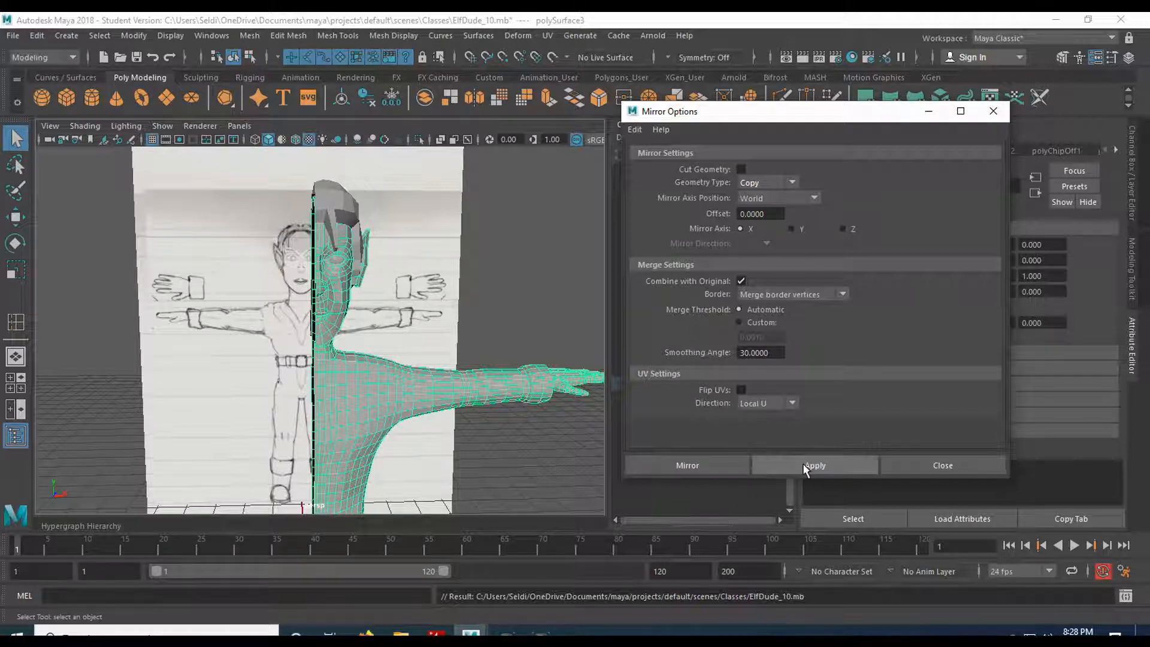
pyautogui.scroll(5, 396, 324)
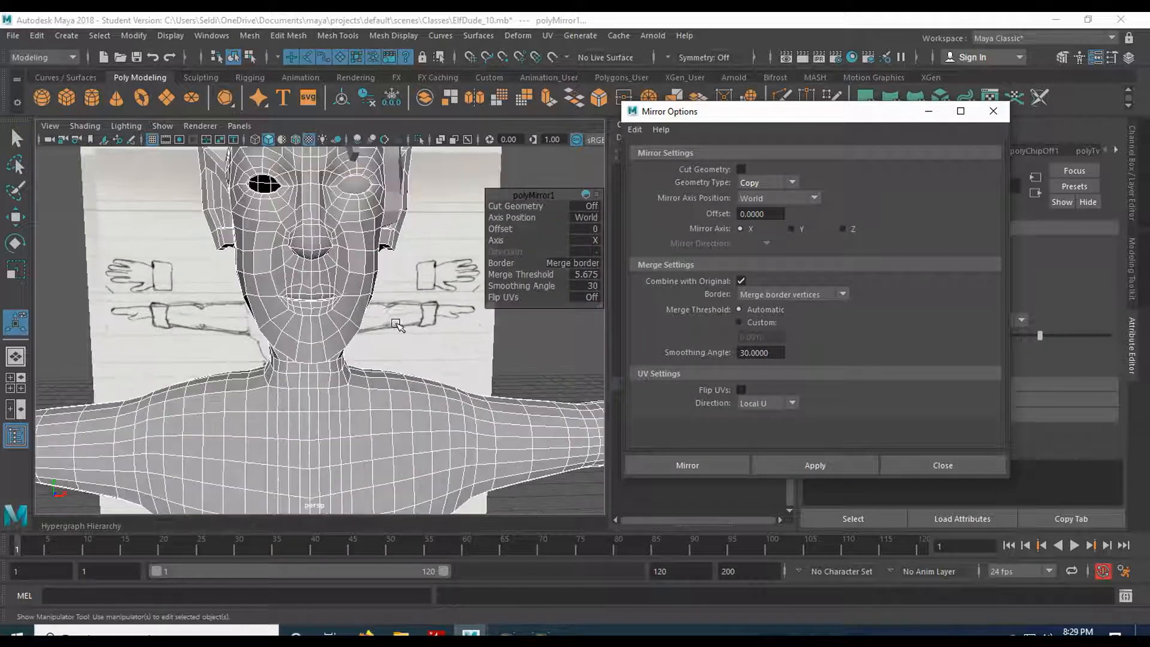
pyautogui.keyDown('alt'); pyautogui.moveTo(450, 317); pyautogui.dragTo(364, 342); pyautogui.keyUp('alt')
pyautogui.keyDown('alt'); pyautogui.moveTo(272, 322); pyautogui.dragTo(389, 323); pyautogui.keyUp('alt')
# - Mirror the hair mesh with the same world X settings and check the result around the head
pyautogui.click(402, 313)
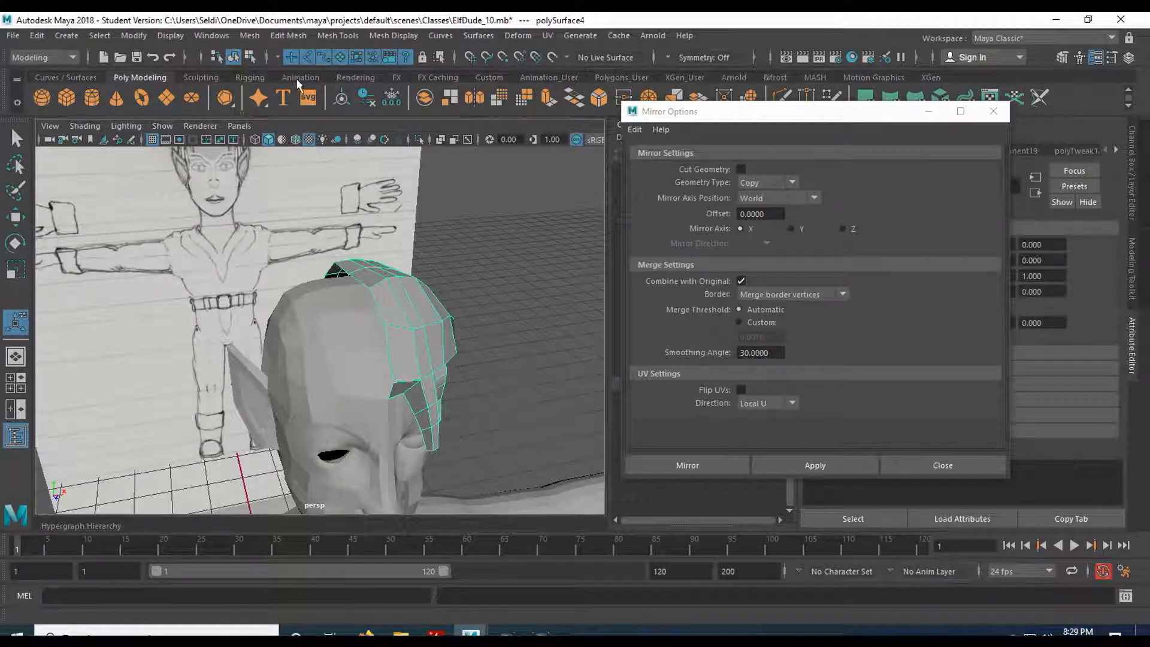
pyautogui.click(824, 468)
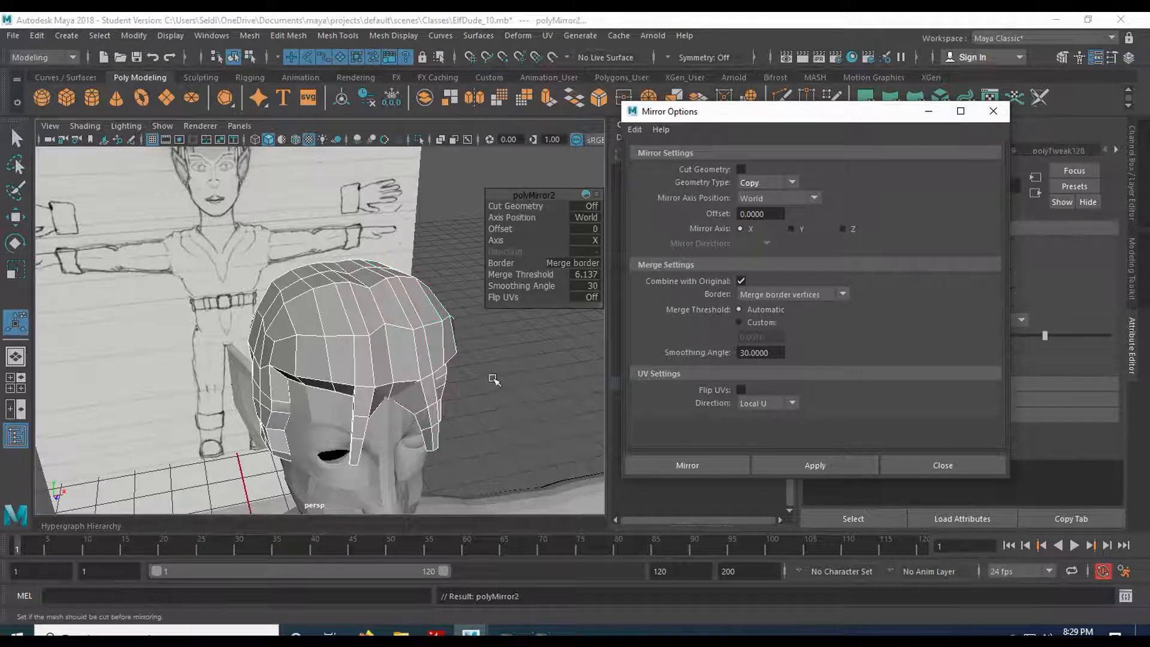
pyautogui.keyDown('alt'); pyautogui.moveTo(497, 373); pyautogui.dragTo(470, 344); pyautogui.keyUp('alt')
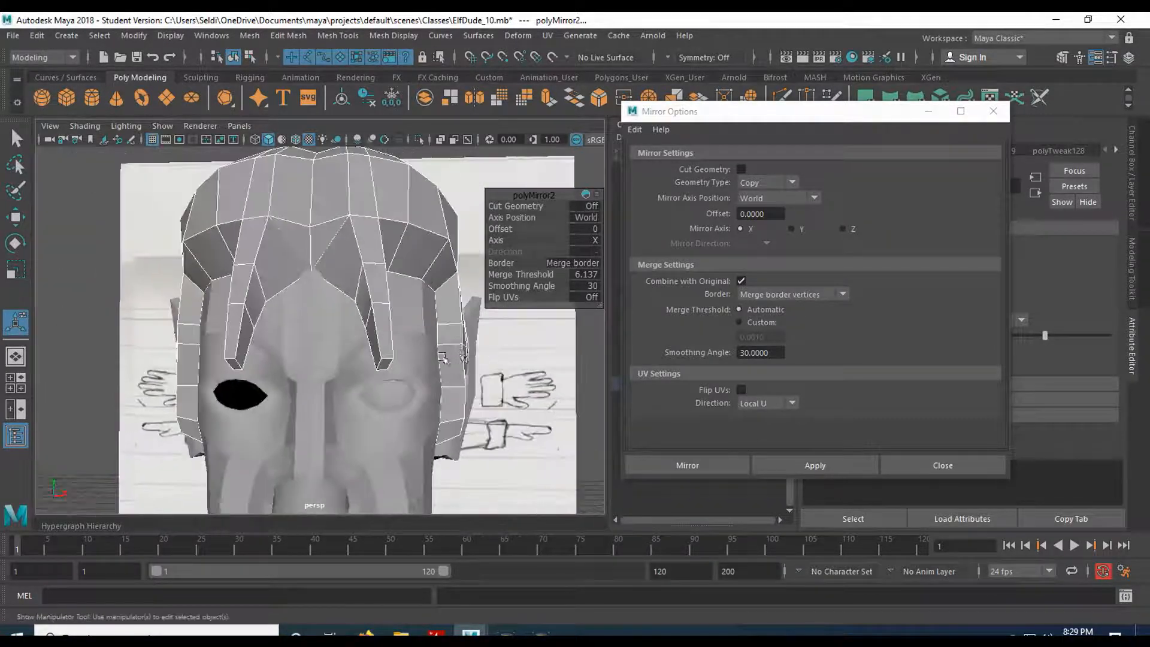
pyautogui.scroll(-6, 455, 359)
pyautogui.keyDown('alt'); pyautogui.moveTo(430, 391); pyautogui.dragTo(400, 286, button='middle'); pyautogui.keyUp('alt')
pyautogui.keyDown('alt'); pyautogui.moveTo(401, 286); pyautogui.dragTo(490, 295); pyautogui.keyUp('alt')
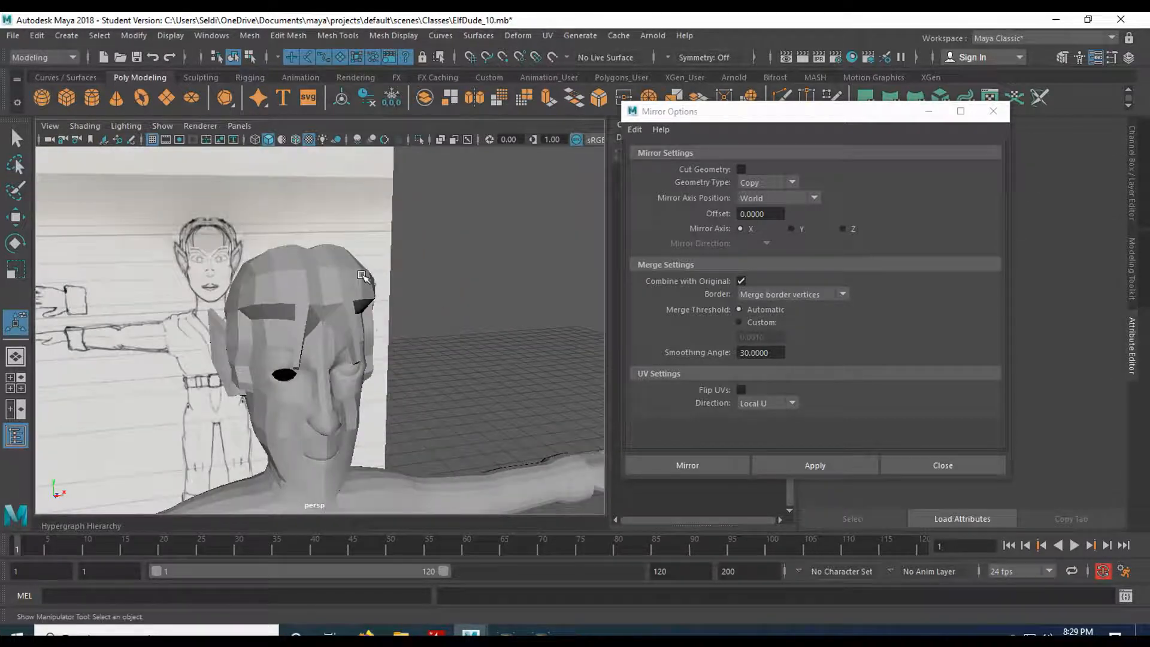
# - Move the mirrored hair straight up off the head and switch it to vertex selection at the ponytail's root
pyautogui.click(362, 277)
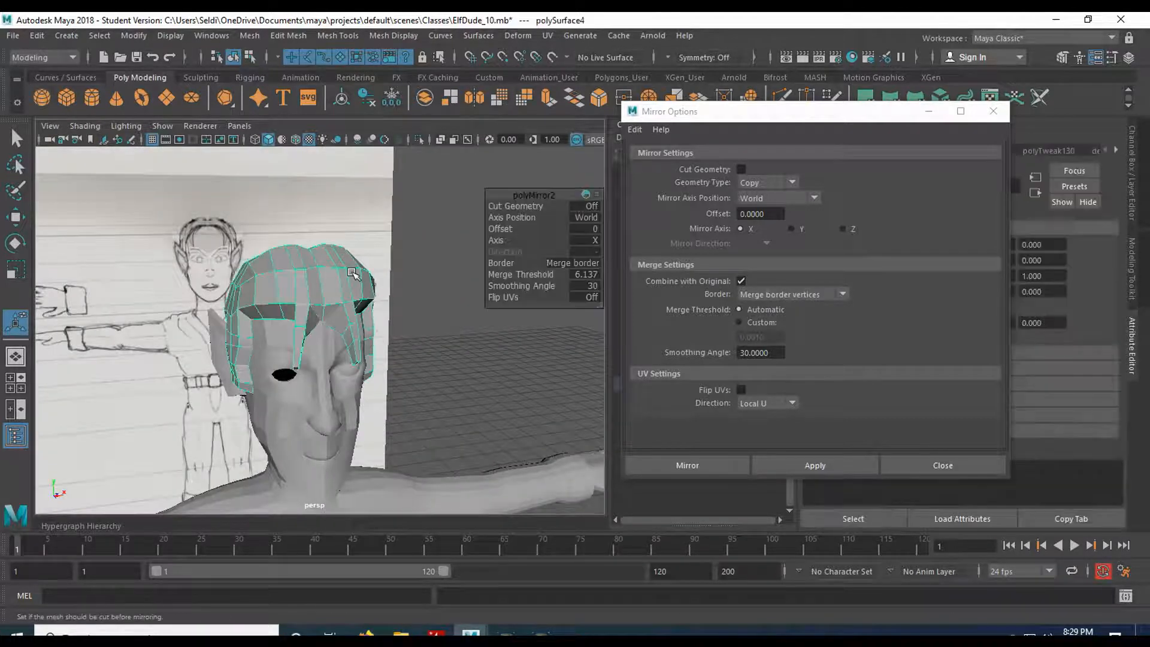
pyautogui.press('w')
pyautogui.moveTo(339, 252); pyautogui.dragTo(334, 156)
pyautogui.moveTo(332, 83); pyautogui.dragTo(334, 62)
pyautogui.keyDown('alt'); pyautogui.moveTo(293, 207); pyautogui.dragTo(328, 379); pyautogui.keyUp('alt')
pyautogui.scroll(5, 358, 186)
pyautogui.moveTo(327, 379); pyautogui.dragTo(257, 228, button='right')
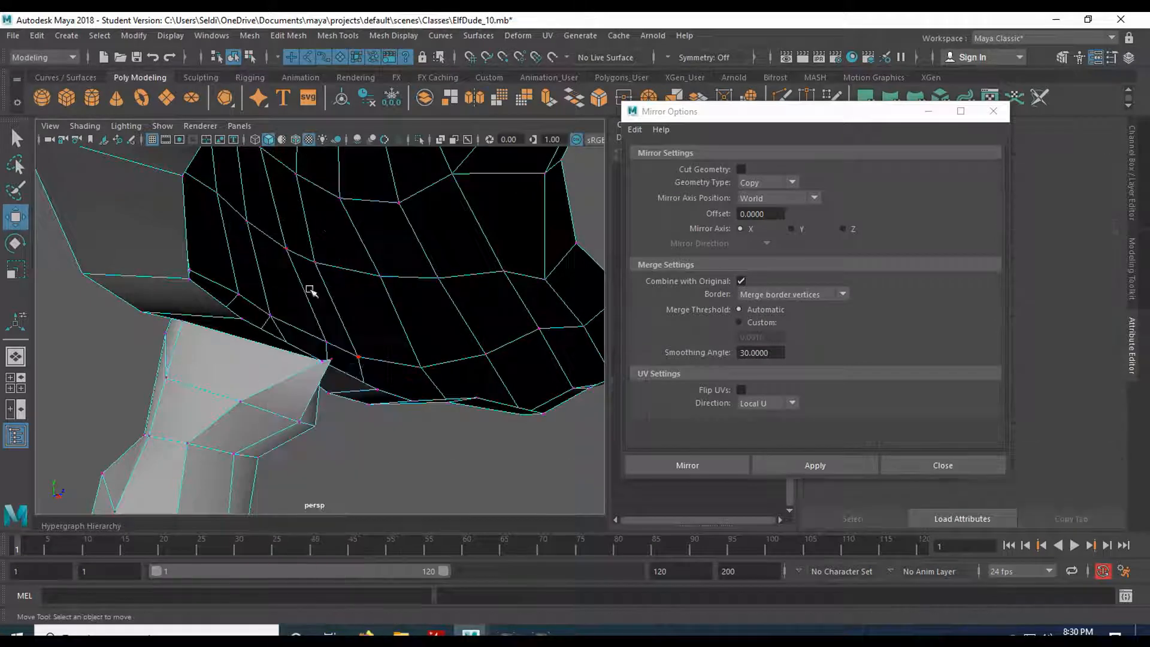
# - Lower the centre vertex where the ponytail meets the hair's underside and shift it along the Z axis
pyautogui.click(332, 360)
pyautogui.moveTo(332, 293); pyautogui.dragTo(331, 320)
pyautogui.keyDown('alt'); pyautogui.moveTo(436, 352); pyautogui.dragTo(377, 362); pyautogui.keyUp('alt')
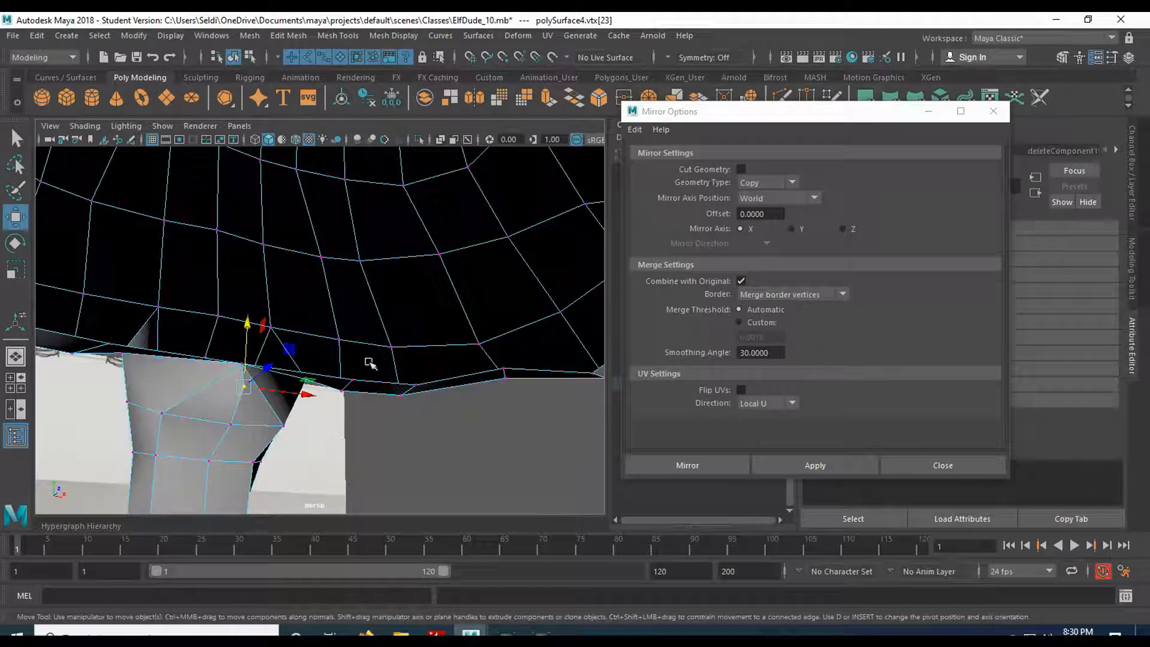
pyautogui.keyDown('alt'); pyautogui.moveTo(246, 406); pyautogui.dragTo(333, 411); pyautogui.keyUp('alt')
pyautogui.moveTo(385, 374)
pyautogui.mouseDown()
pyautogui.moveTo(397, 374)
pyautogui.moveTo(372, 375)
pyautogui.mouseUp()
pyautogui.keyDown('alt'); pyautogui.moveTo(380, 313); pyautogui.dragTo(330, 333); pyautogui.keyUp('alt')
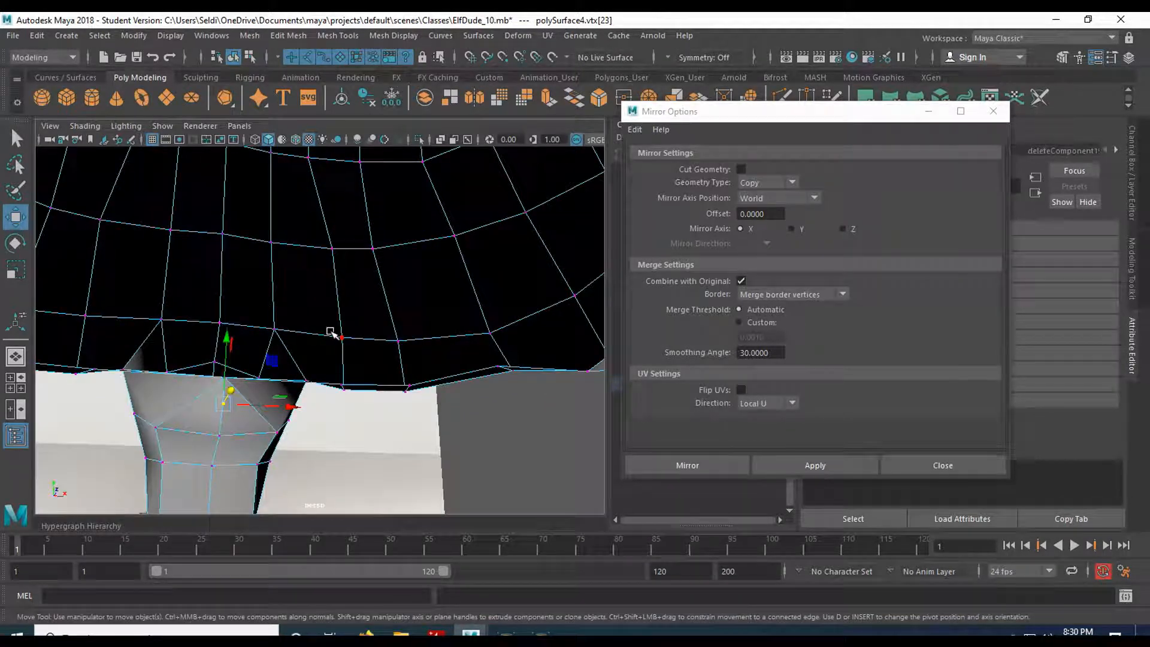
# - Start the Multi-Cut tool on the hair mesh with symmetry set to Object X
pyautogui.click(331, 333)
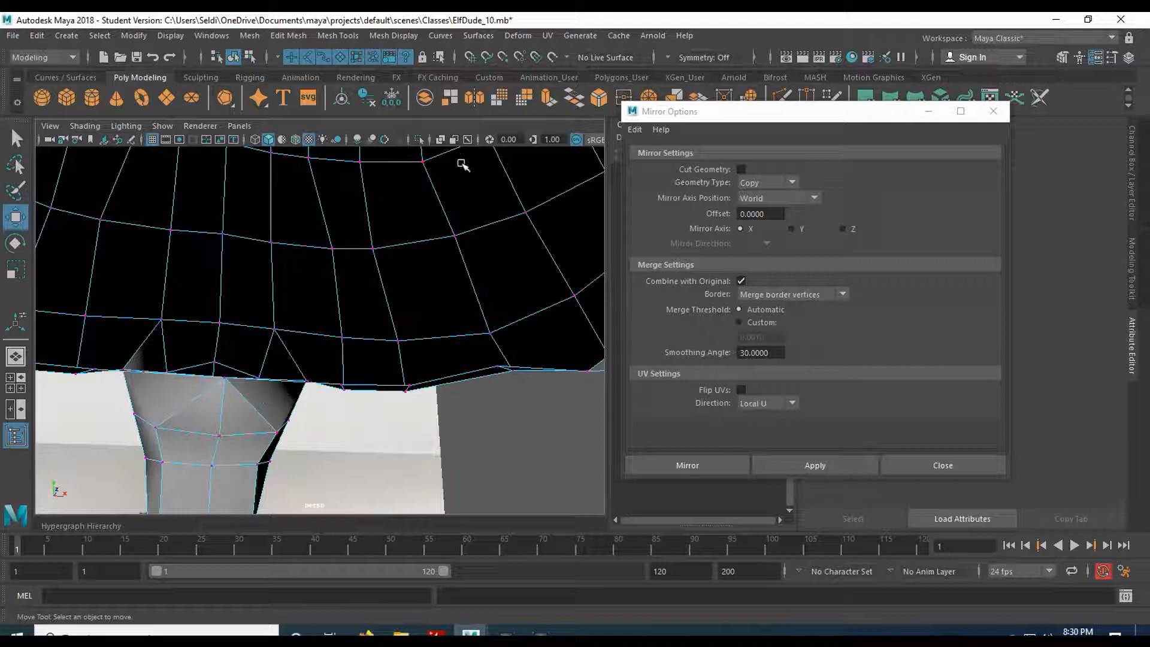
pyautogui.moveTo(744, 123); pyautogui.dragTo(761, 196)
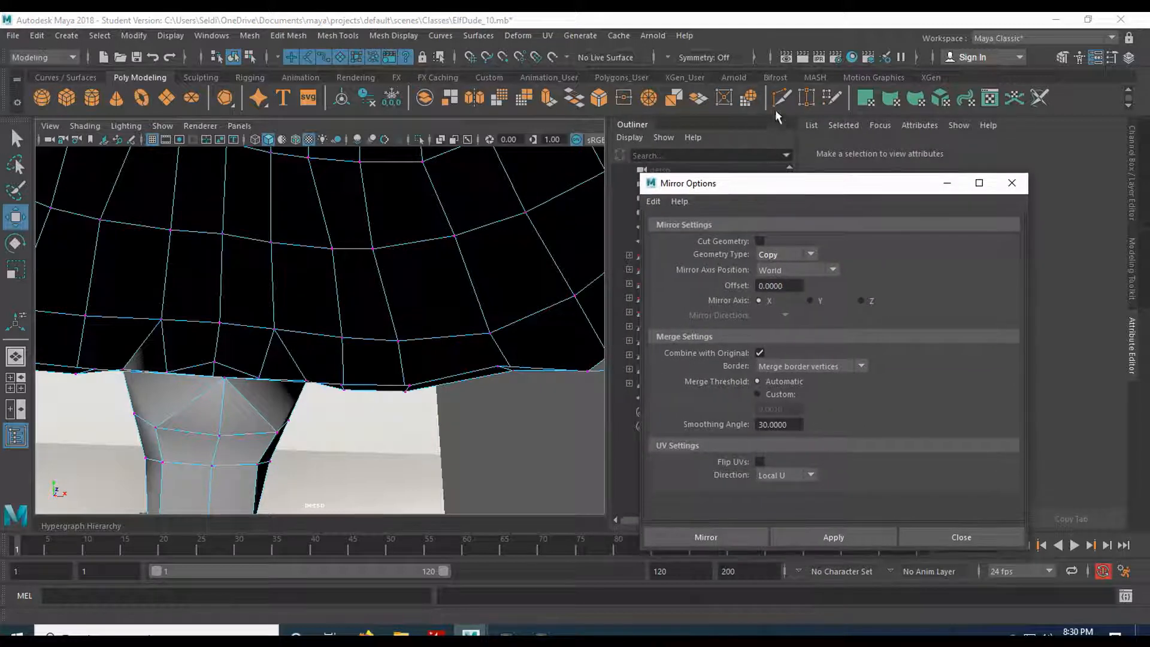
pyautogui.click(781, 97)
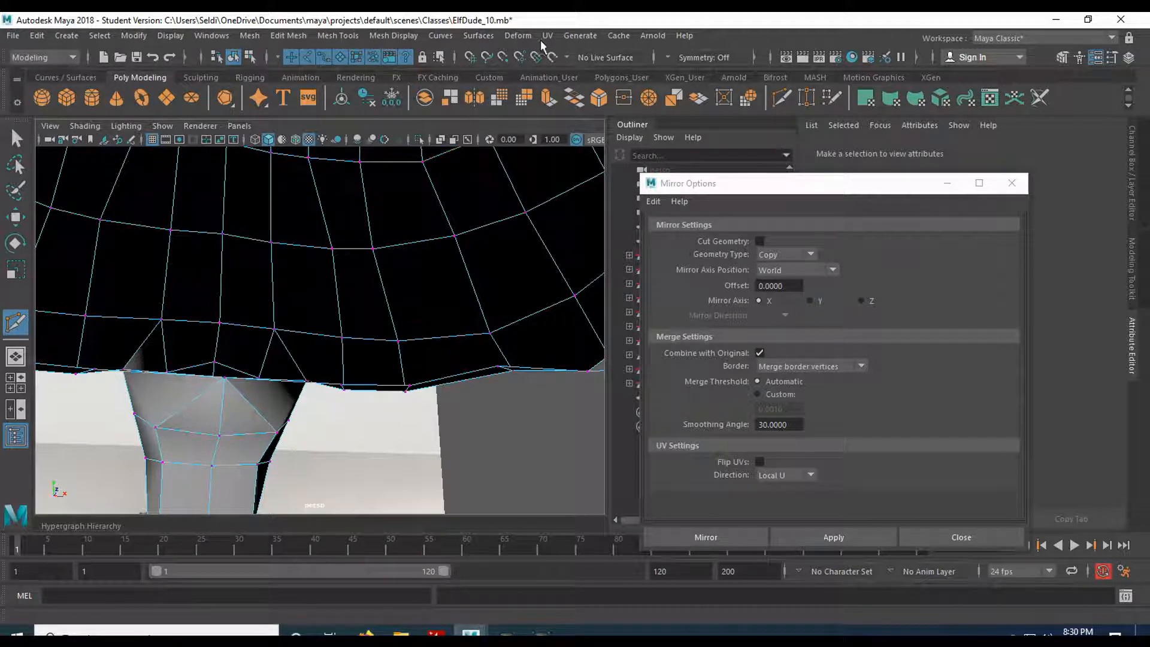
pyautogui.click(667, 57)
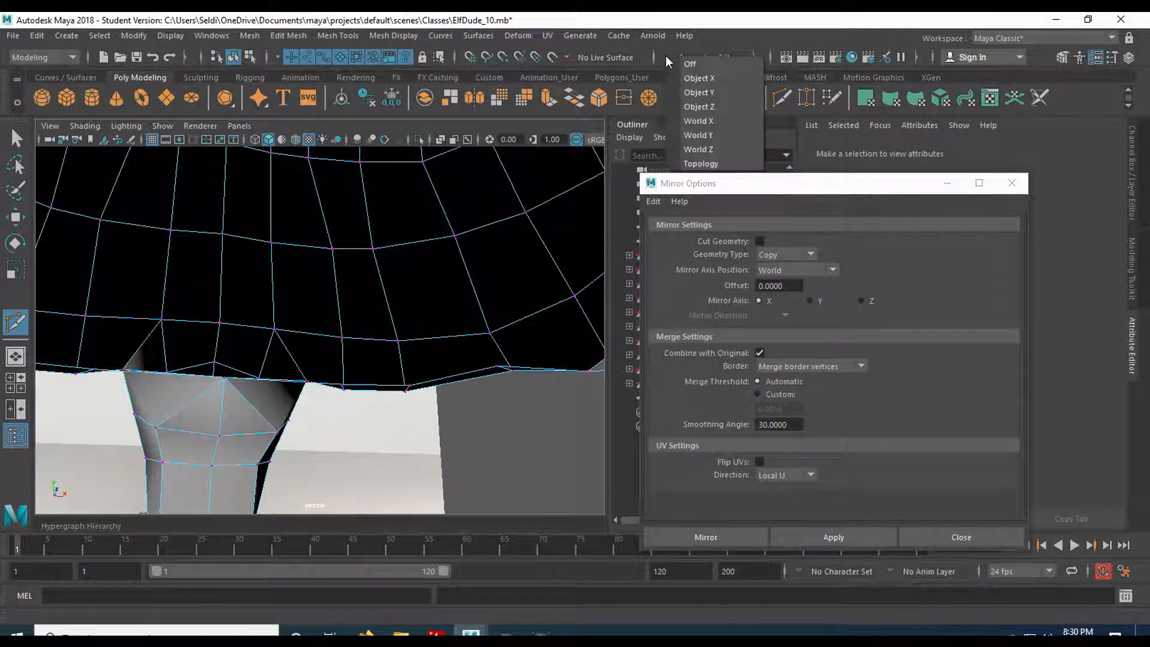
pyautogui.click(715, 79)
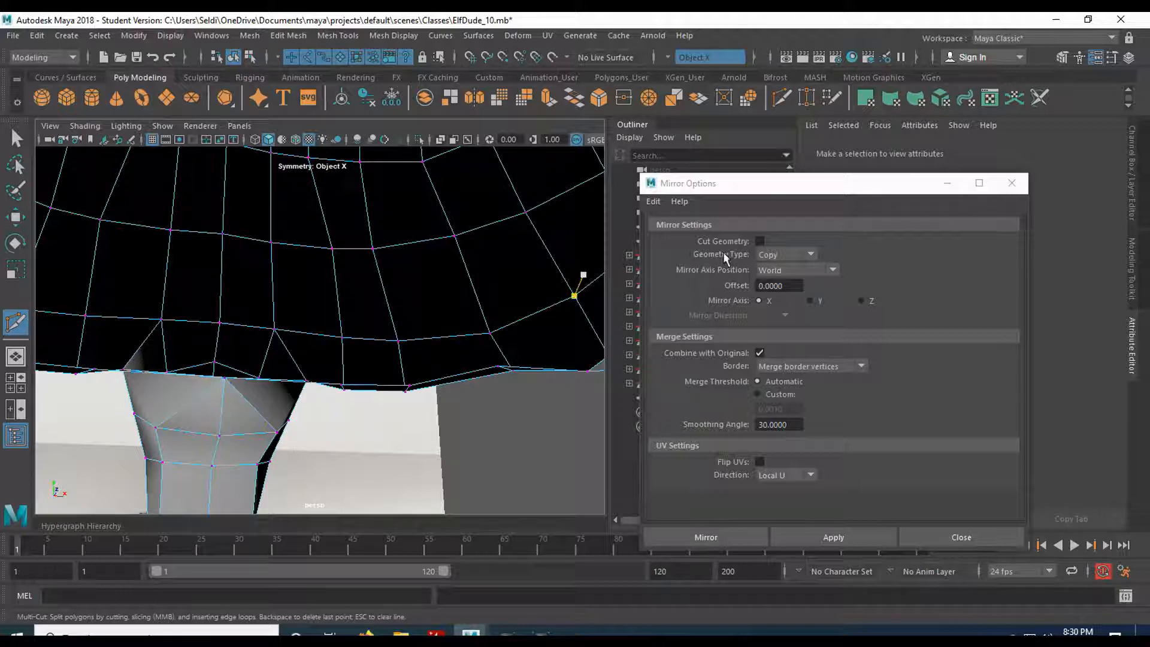
# - Examine the Select tool's symmetry settings, including tolerance and seam options
pyautogui.click(1111, 58)
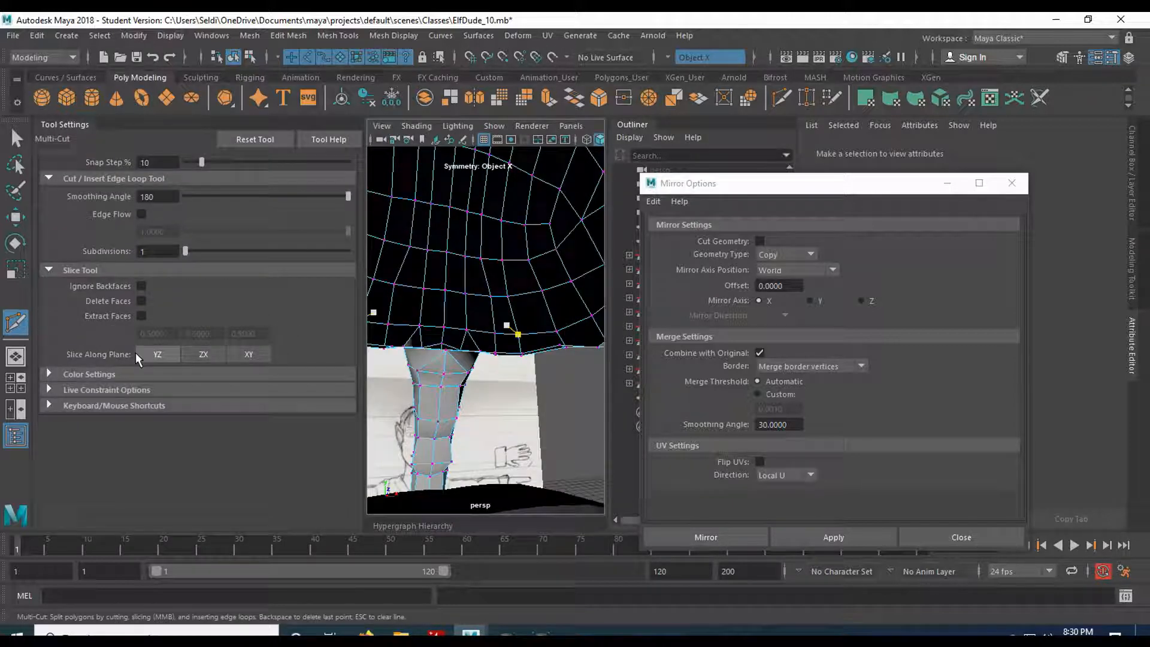
pyautogui.click(22, 141)
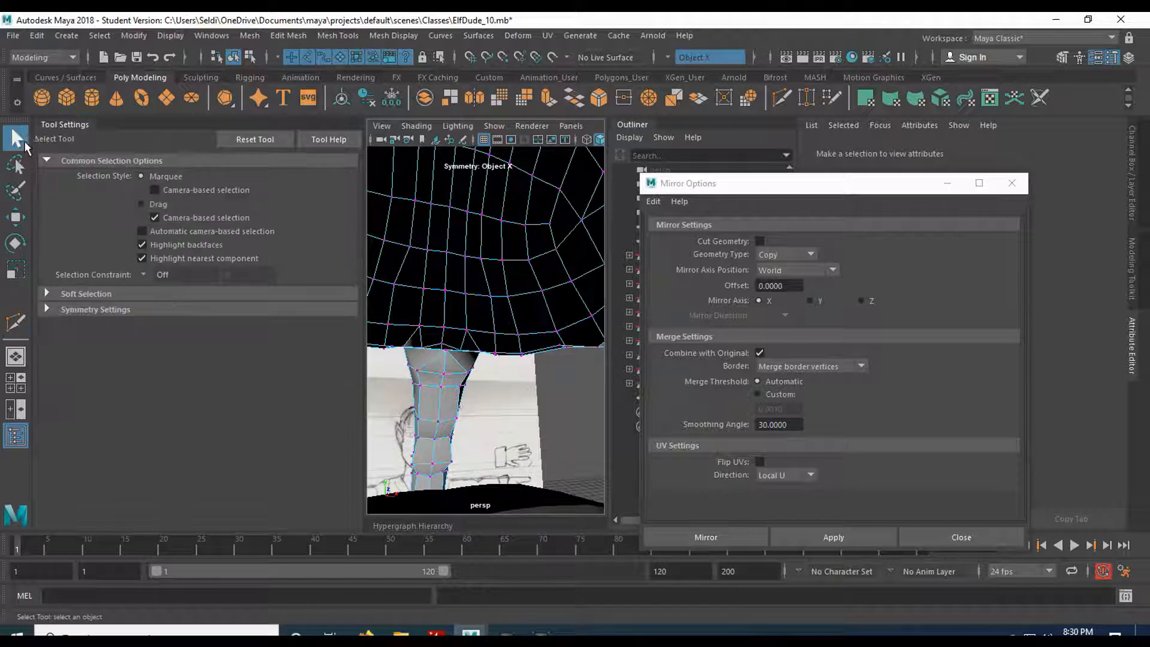
pyautogui.click(87, 311)
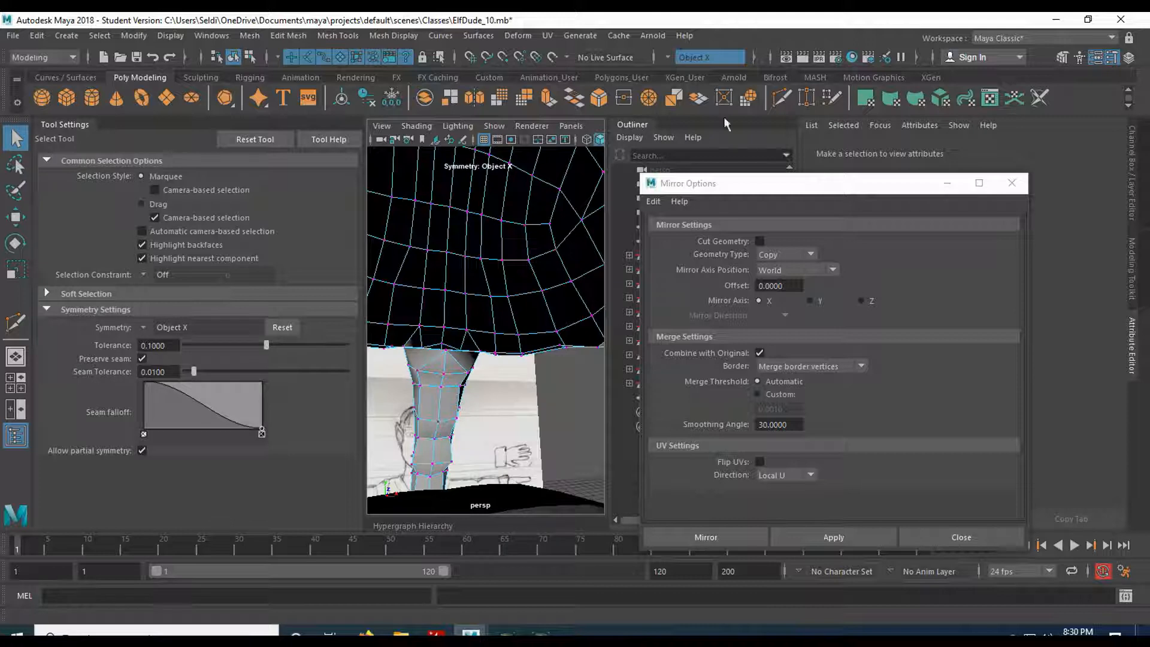
pyautogui.click(1094, 57)
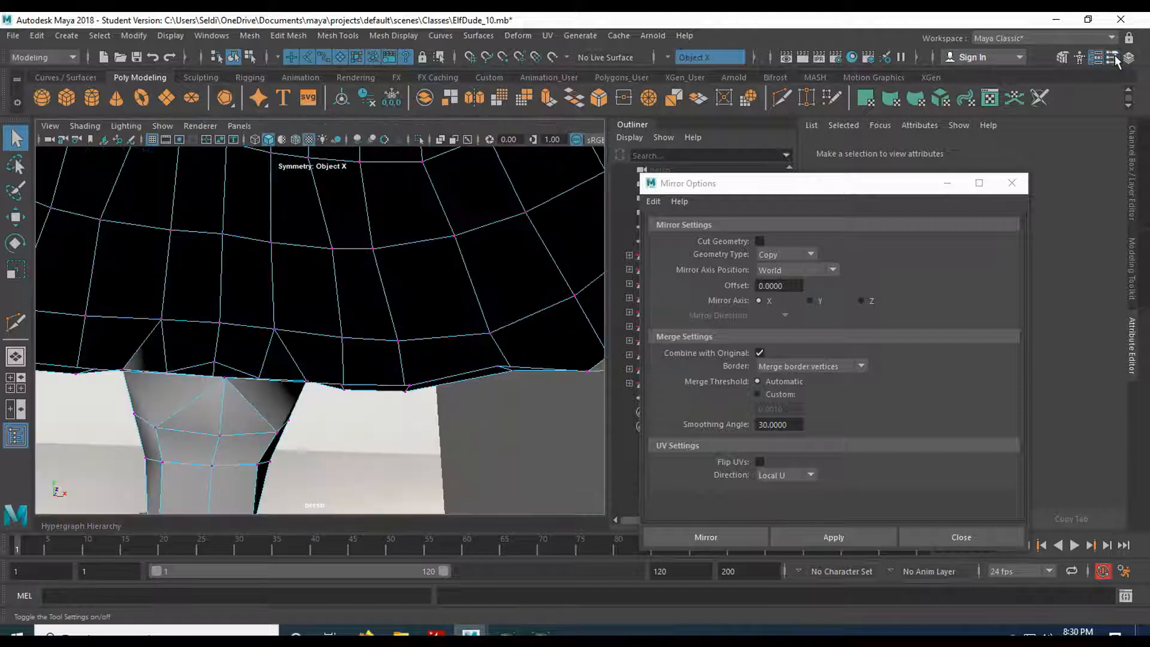
# - Cut a symmetric edge from the side vertices of the ponytail's upper loop up to the hair's bottom border
pyautogui.click(781, 100)
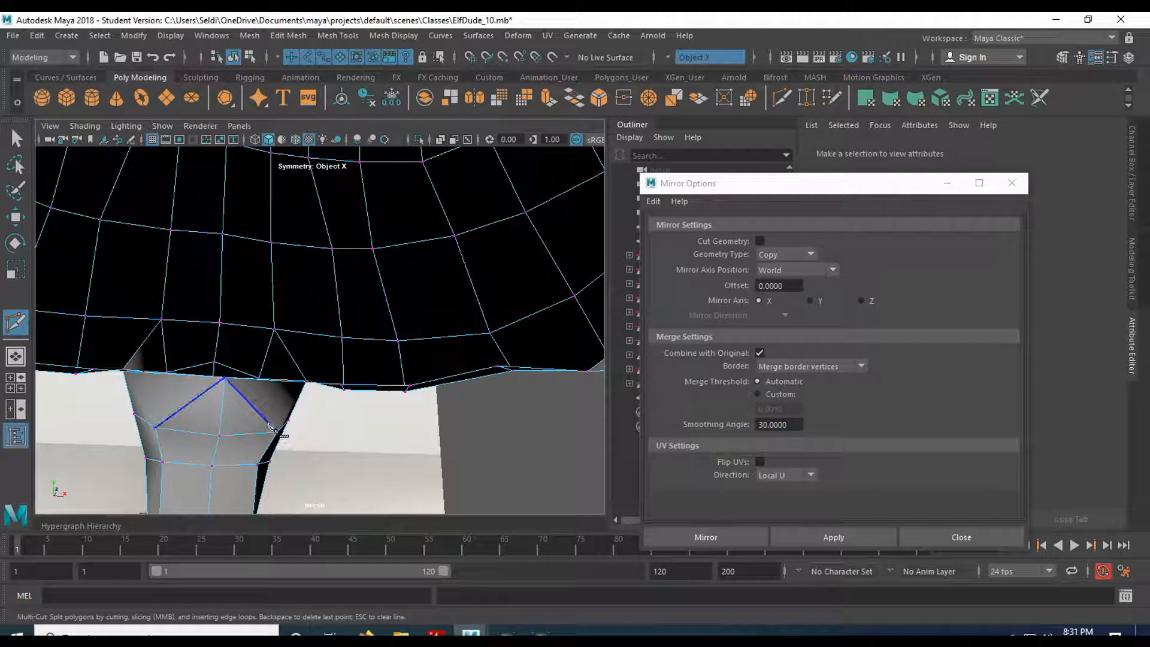
pyautogui.keyDown('alt'); pyautogui.moveTo(271, 426); pyautogui.dragTo(235, 409); pyautogui.keyUp('alt')
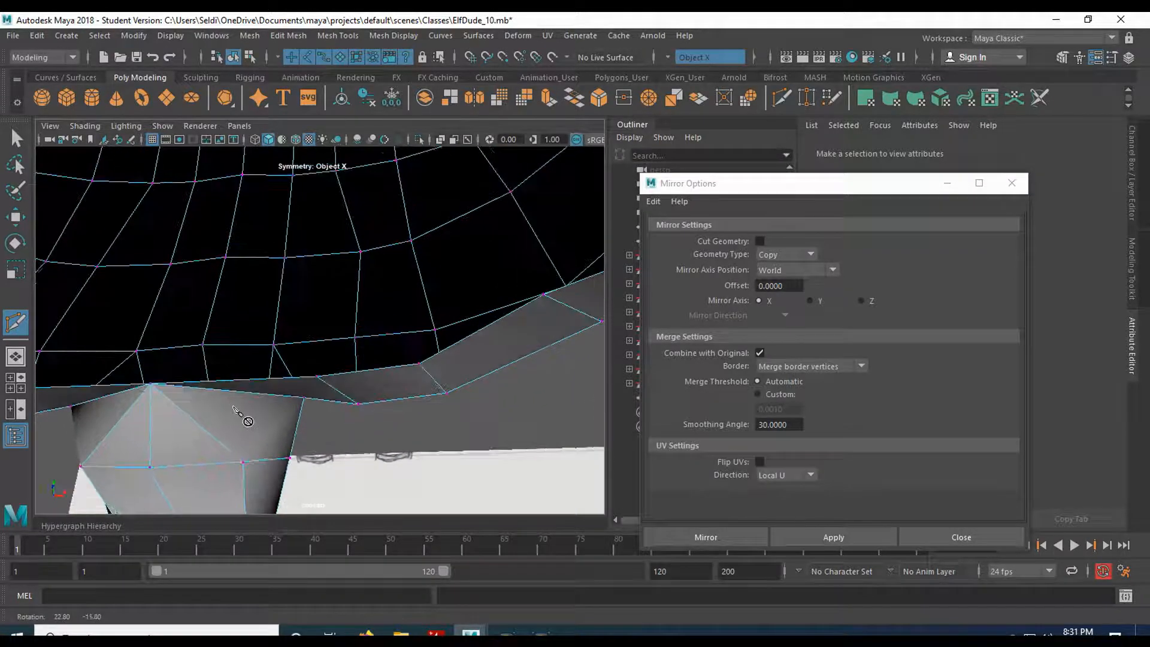
pyautogui.click(244, 463)
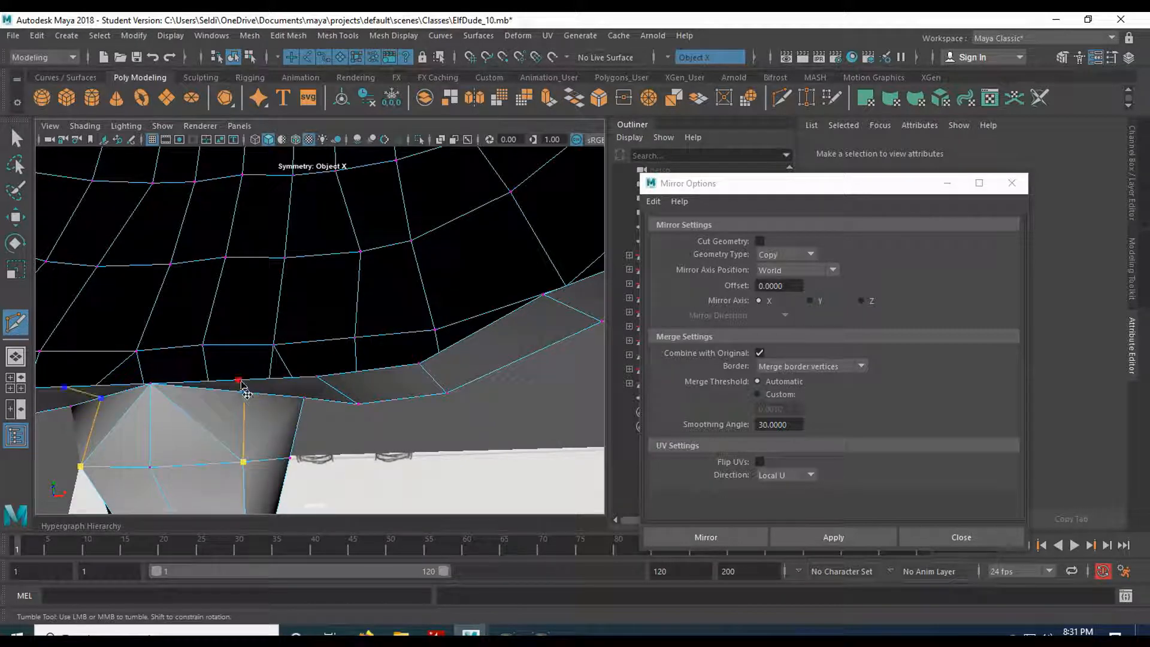
pyautogui.keyDown('alt'); pyautogui.moveTo(243, 386); pyautogui.dragTo(307, 364); pyautogui.keyUp('alt')
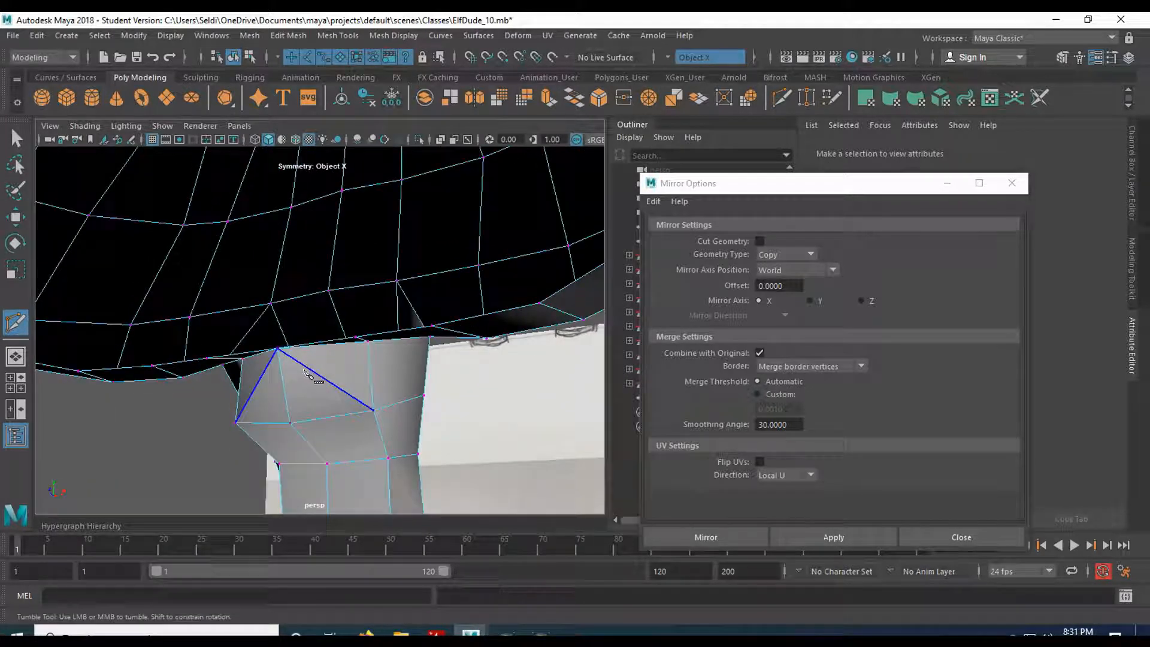
# - Delete the pair of diagonal edges running from the ponytail's top centre vertex to its side vertices
pyautogui.press('q')
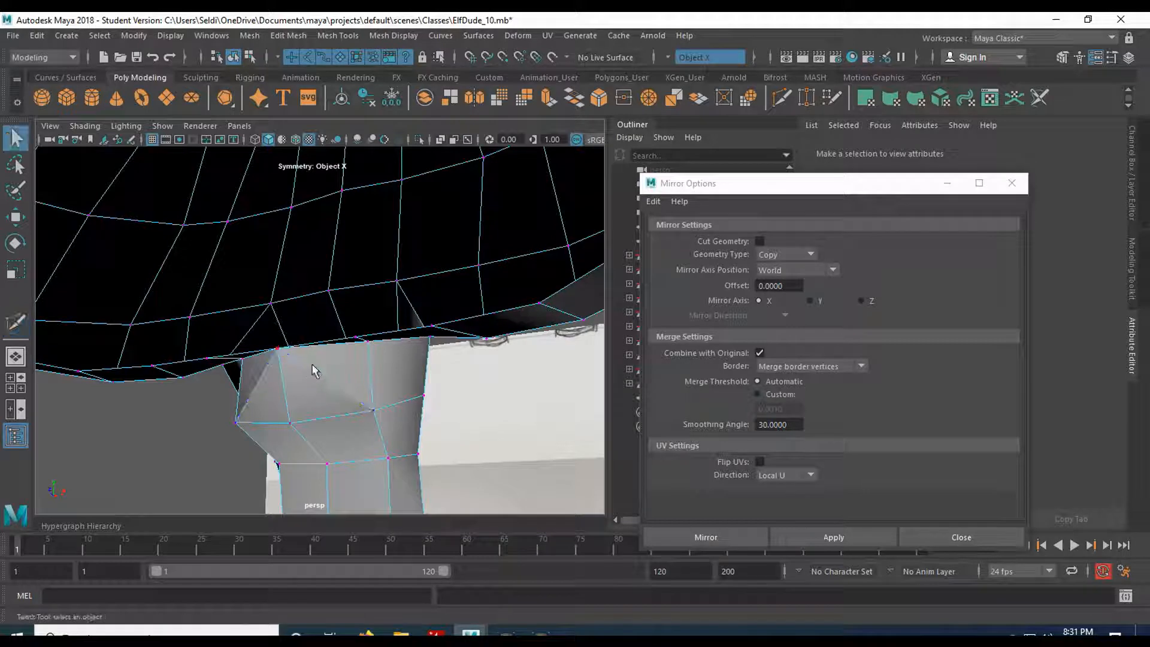
pyautogui.moveTo(305, 223); pyautogui.dragTo(303, 190, button='right')
pyautogui.click(333, 389)
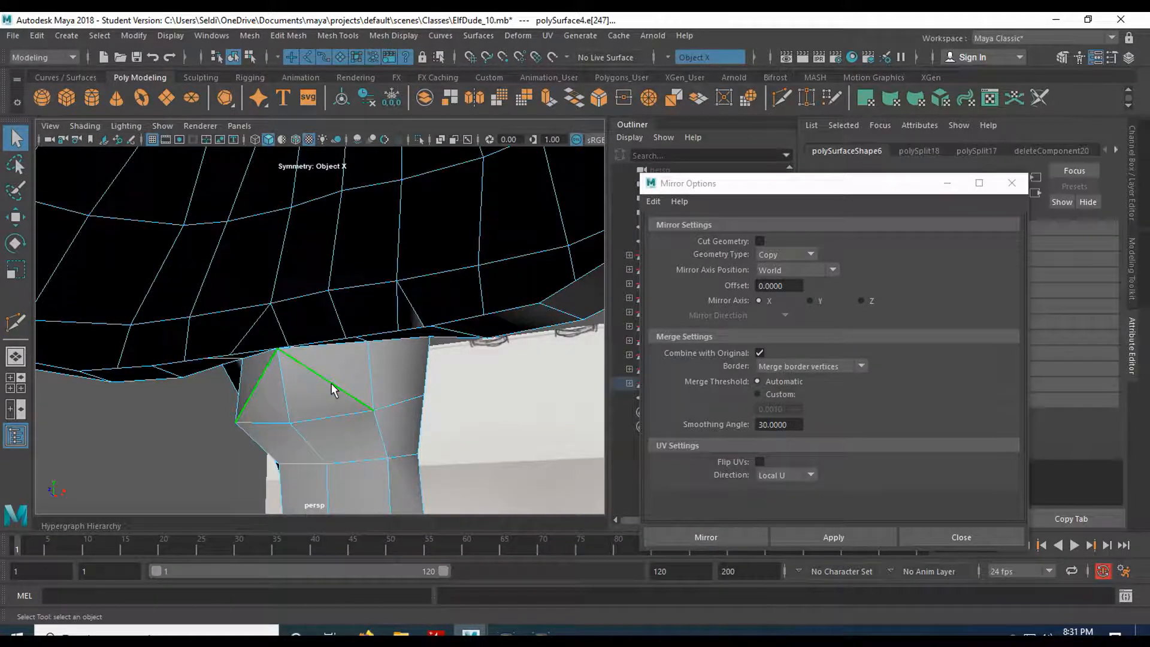
pyautogui.press('Delete')
# - Cut a symmetric edge across the ponytail's root from the side corner vertices to the centre edge just below the hair
pyautogui.keyDown('alt'); pyautogui.moveTo(361, 395); pyautogui.dragTo(349, 333); pyautogui.keyUp('alt')
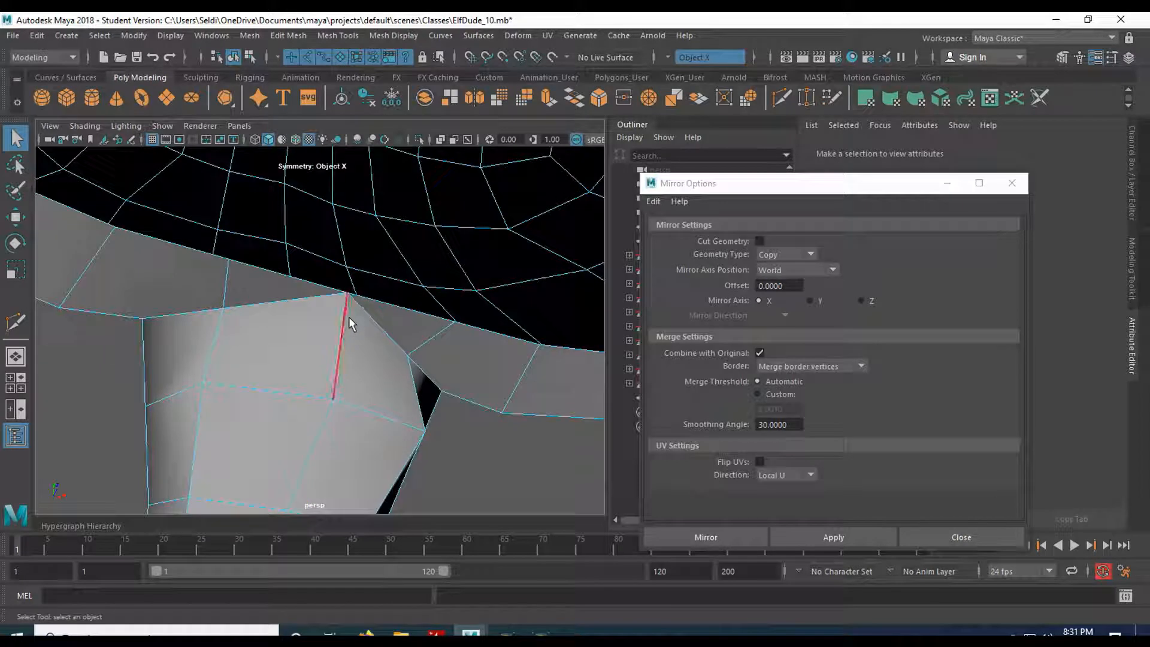
pyautogui.moveTo(383, 234); pyautogui.dragTo(325, 230, button='right')
pyautogui.moveTo(397, 227); pyautogui.dragTo(386, 191, button='right')
pyautogui.click(782, 96)
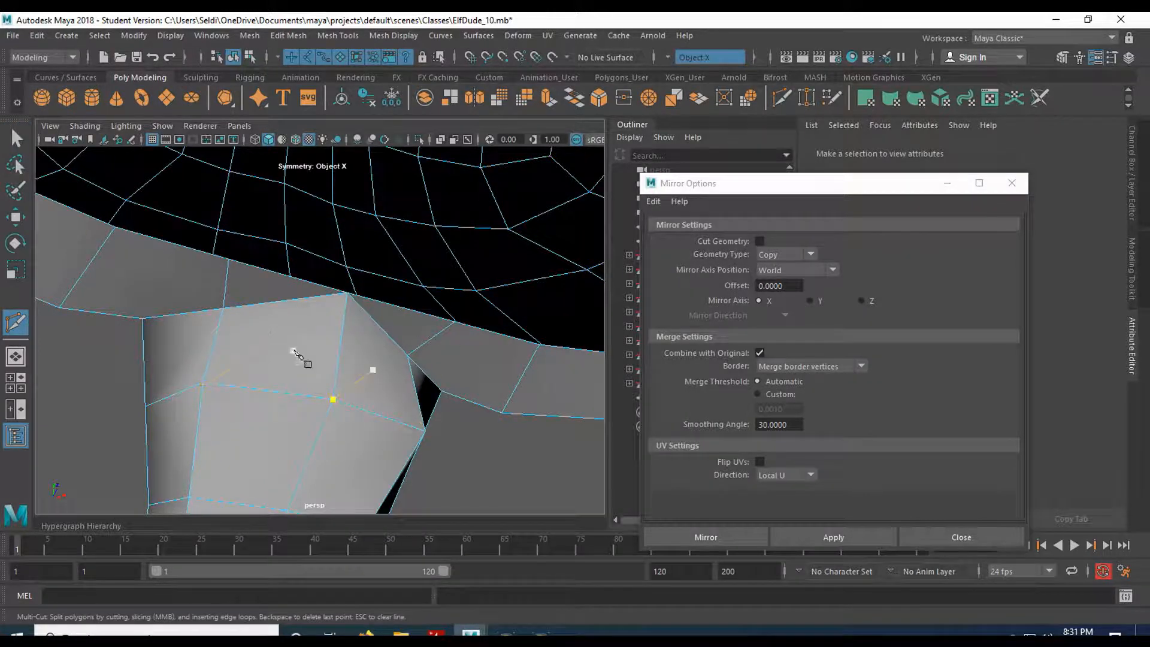
pyautogui.click(223, 309)
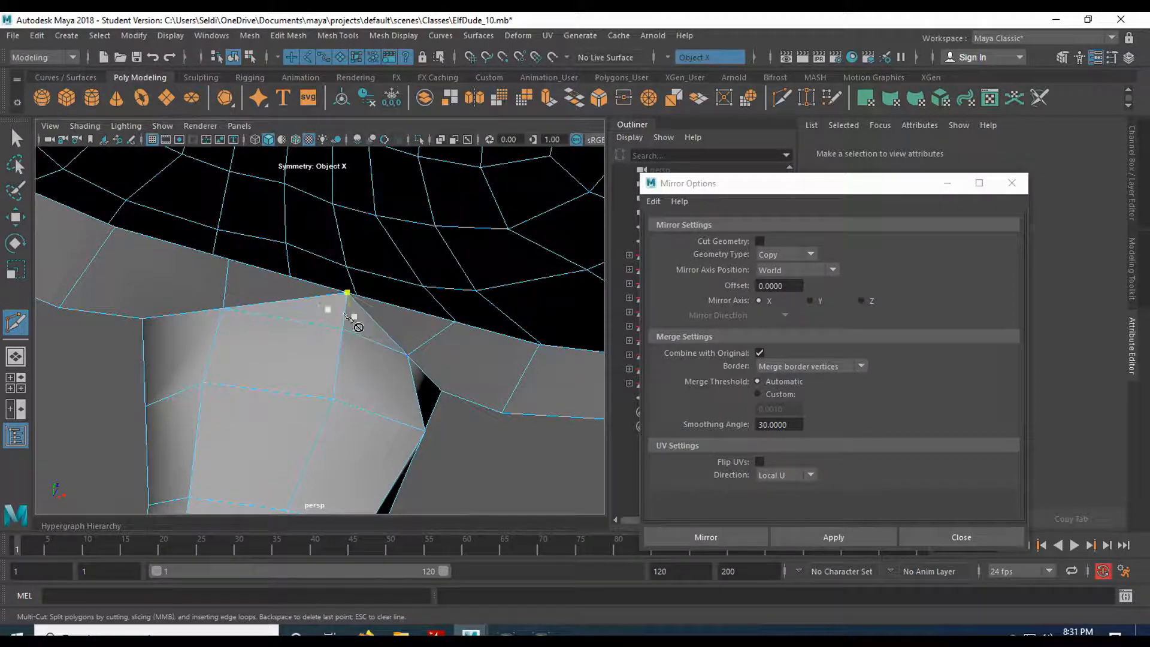
# - Delete the two slanted edges joining the top centre vertex to the side corners above the new cut
pyautogui.moveTo(375, 317); pyautogui.dragTo(360, 215, button='right')
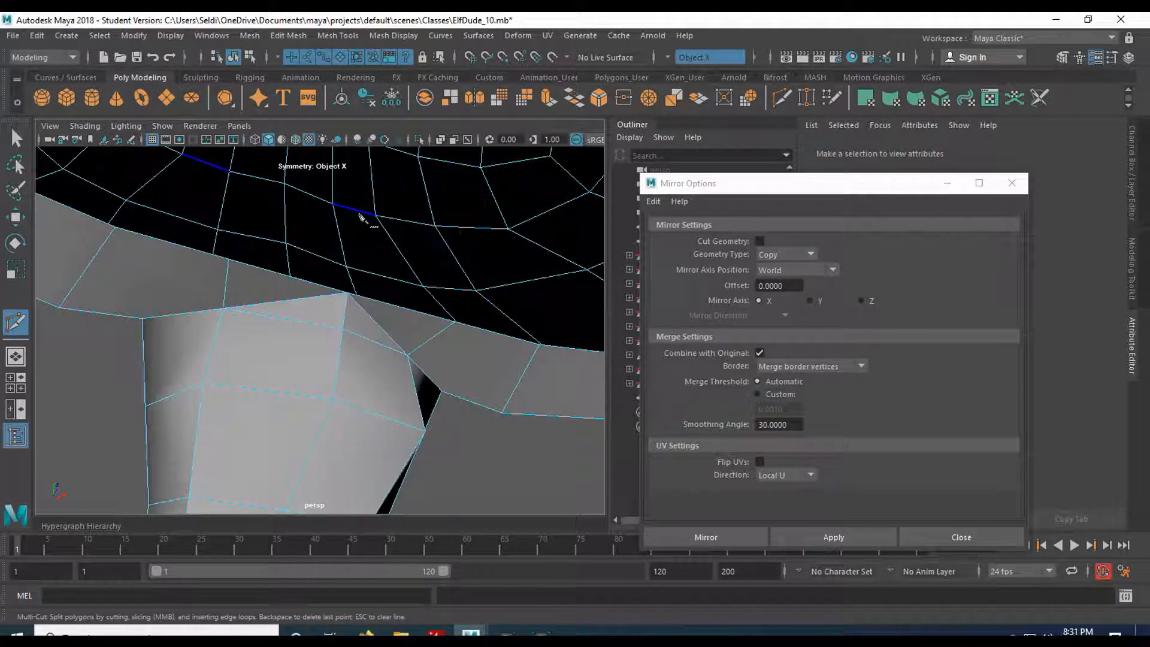
pyautogui.press('q')
pyautogui.click(375, 331)
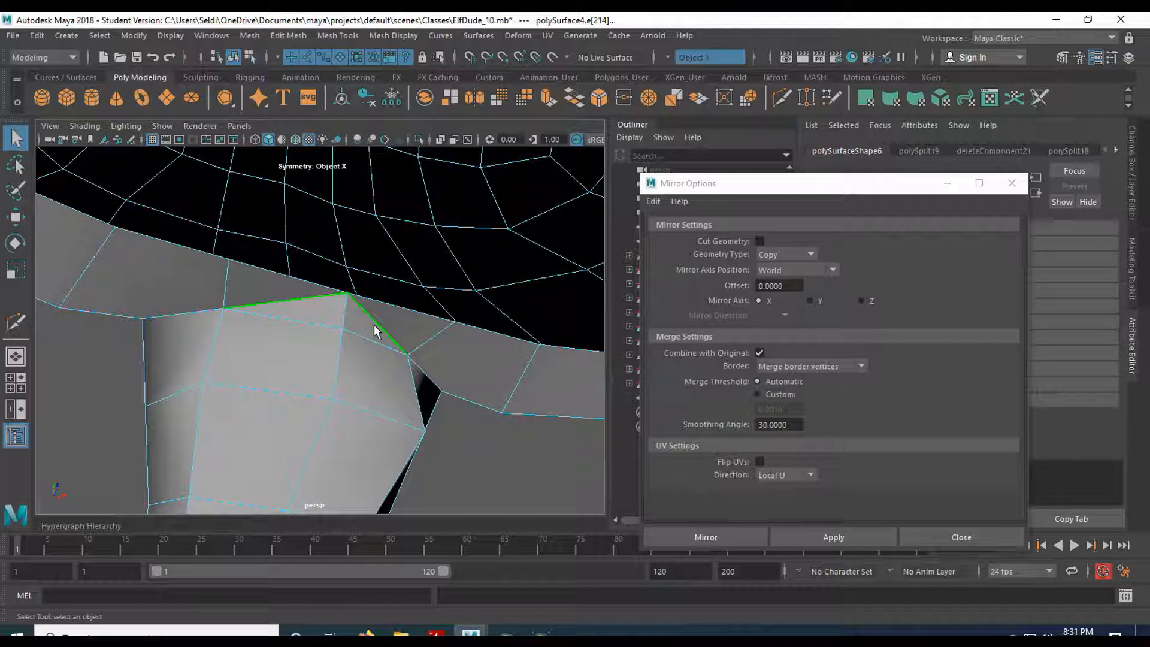
pyautogui.press('Delete')
# - Shift the new cut's centre vertex along the Z axis and raise it toward the hair's underside
pyautogui.keyDown('alt'); pyautogui.moveTo(370, 333); pyautogui.dragTo(386, 374); pyautogui.keyUp('alt')
pyautogui.moveTo(373, 380); pyautogui.dragTo(286, 232, button='right')
pyautogui.click(374, 381)
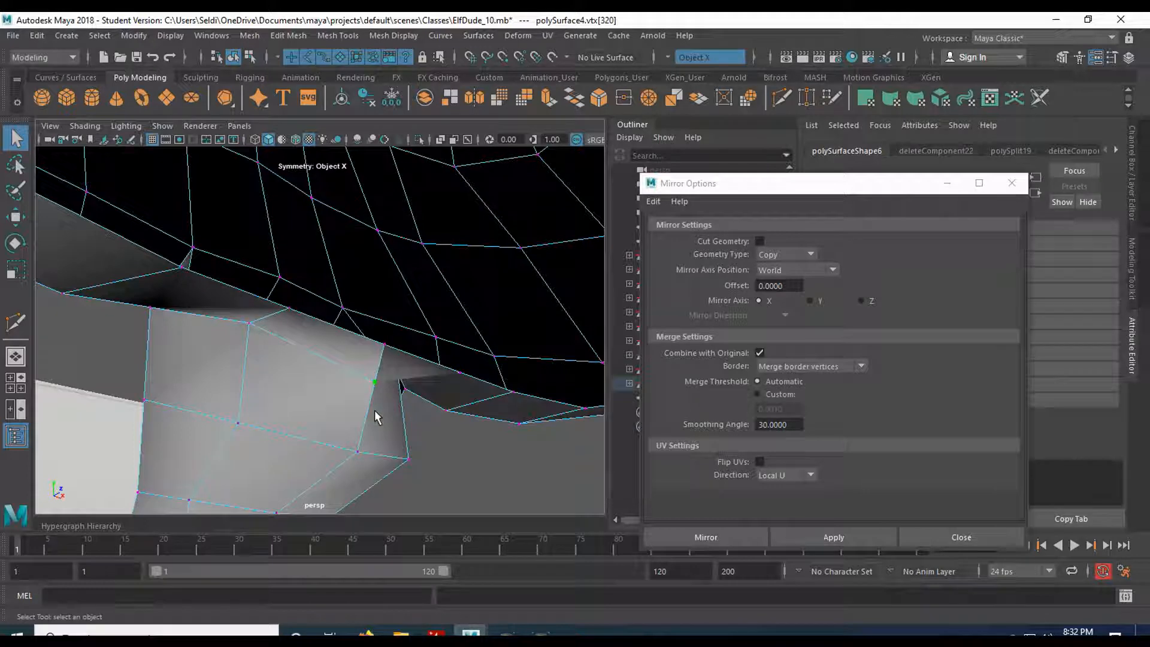
pyautogui.press('w')
pyautogui.moveTo(426, 365); pyautogui.dragTo(343, 319)
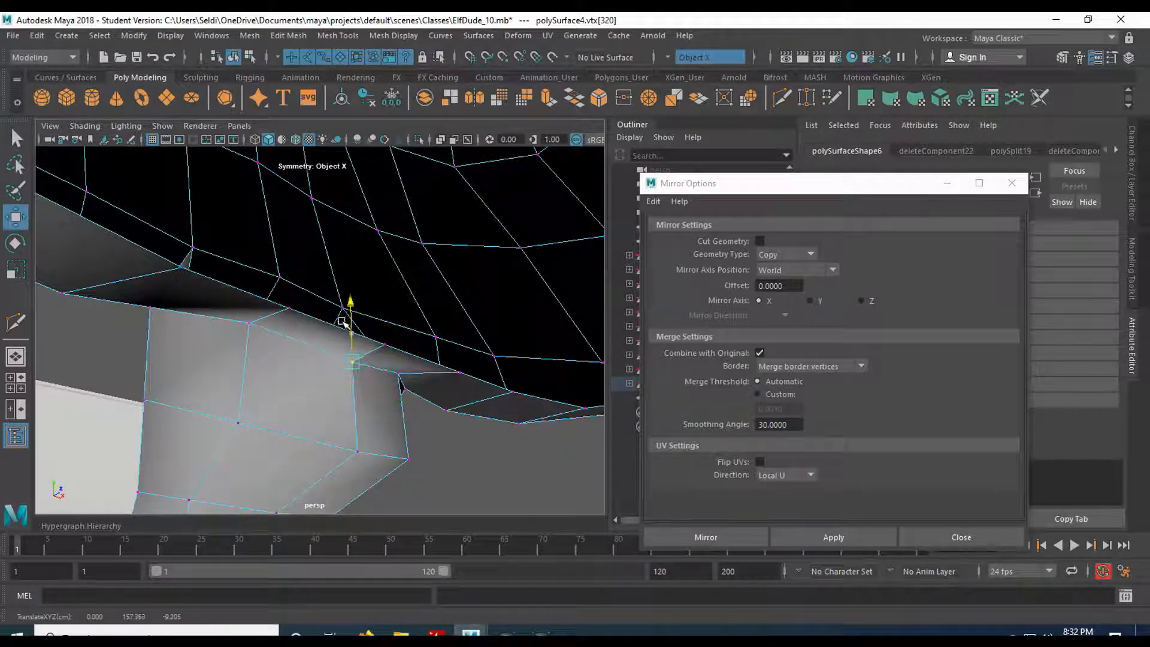
# - Return the hair to object mode, close the mirror settings and set its Translate Y to 0
pyautogui.keyDown('alt'); pyautogui.moveTo(379, 382); pyautogui.dragTo(335, 400); pyautogui.keyUp('alt')
pyautogui.press('q')
pyautogui.moveTo(446, 228); pyautogui.dragTo(516, 207, button='right')
pyautogui.press('f')
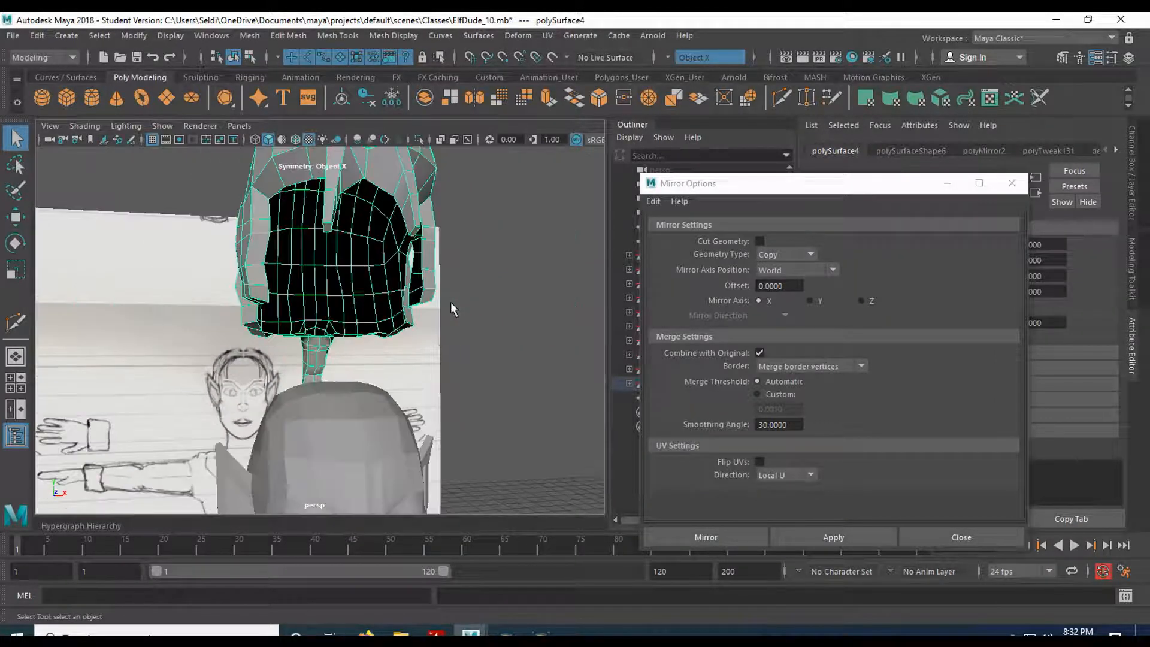
pyautogui.click(1011, 183)
pyautogui.hotkey('ctrl', 'a')
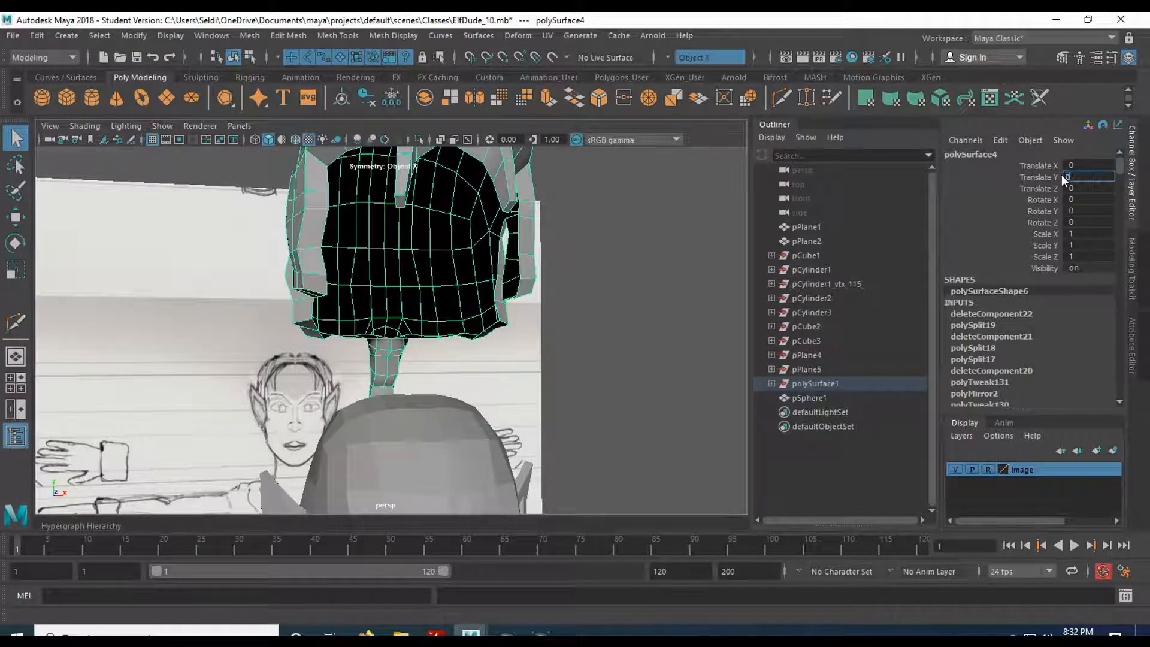
pyautogui.press('Return')
# - Check the hair on the head from the front and select the eyeball sphere
pyautogui.scroll(-5, 477, 442)
pyautogui.keyDown('alt'); pyautogui.moveTo(544, 452); pyautogui.dragTo(548, 333, button='middle'); pyautogui.keyUp('alt')
pyautogui.keyDown('alt'); pyautogui.moveTo(549, 340); pyautogui.dragTo(500, 321); pyautogui.keyUp('alt')
pyautogui.click(556, 336)
pyautogui.scroll(4, 557, 336)
pyautogui.click(503, 318)
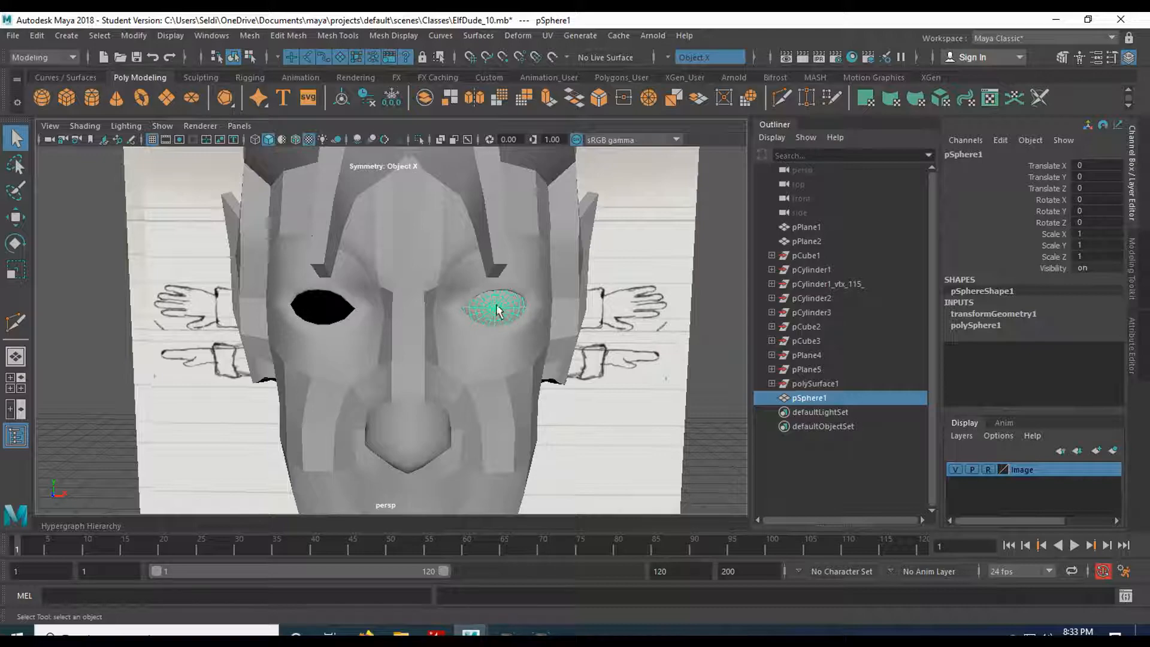
pyautogui.scroll(-6, 566, 419)
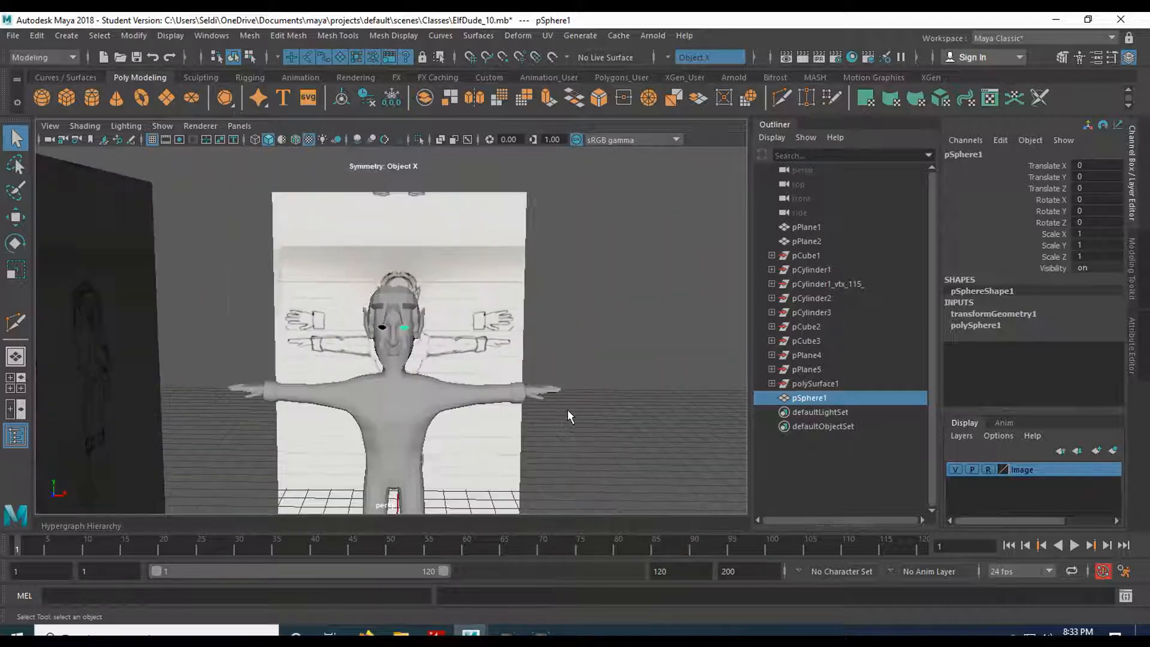